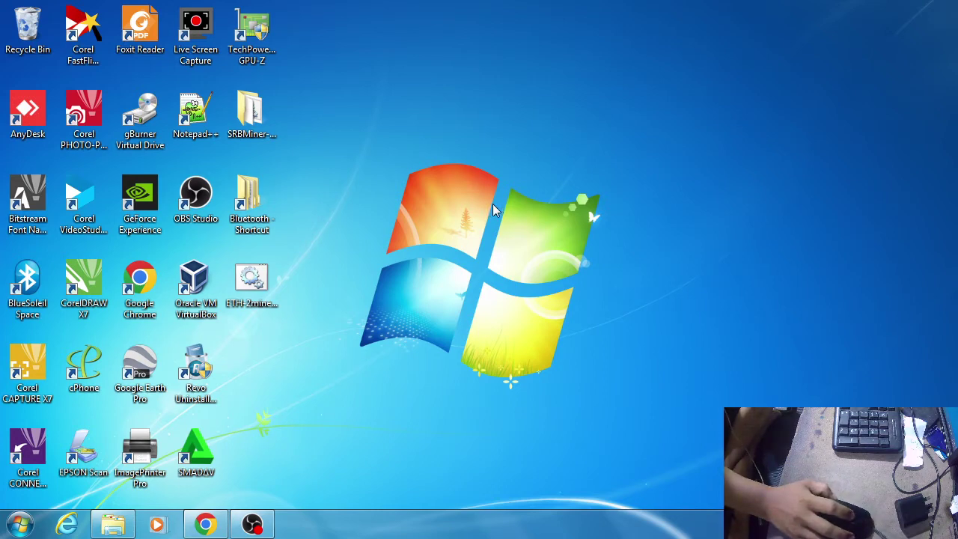
# - Launch CorelDRAW X7 and reposition its account sign-in window on the desktop
pyautogui.doubleClick(89, 295)
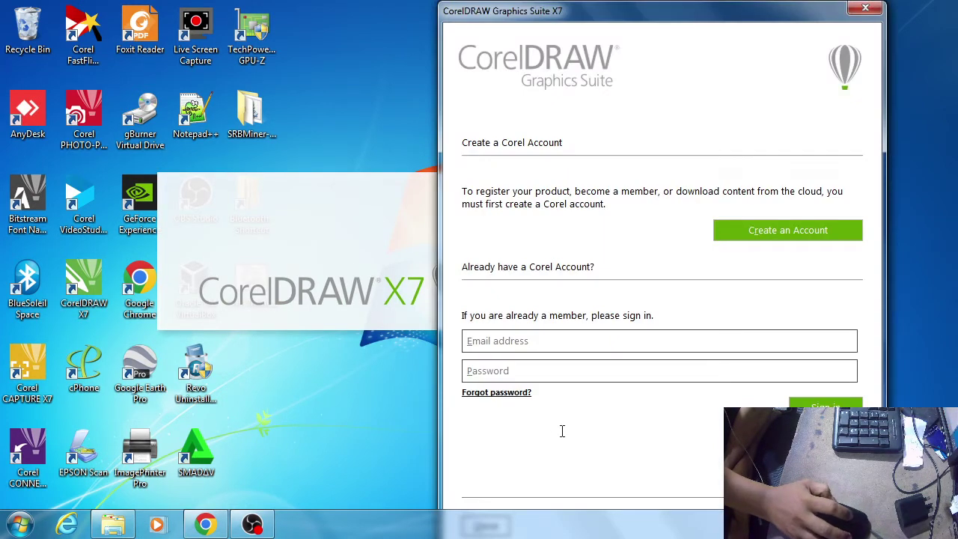
pyautogui.moveTo(662, 13)
pyautogui.mouseDown()
pyautogui.moveTo(672, 59)
pyautogui.moveTo(667, 6)
pyautogui.mouseUp()
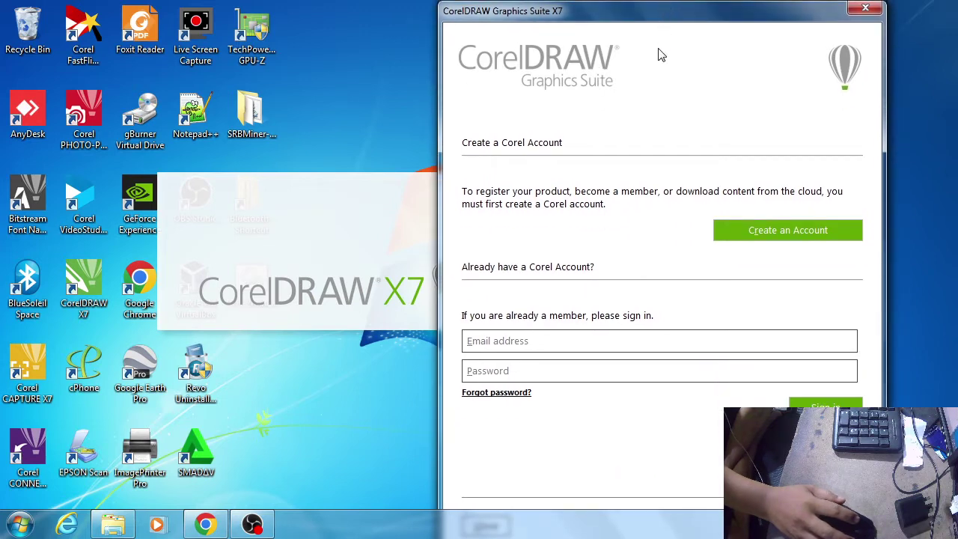
pyautogui.moveTo(669, 15); pyautogui.dragTo(674, 3)
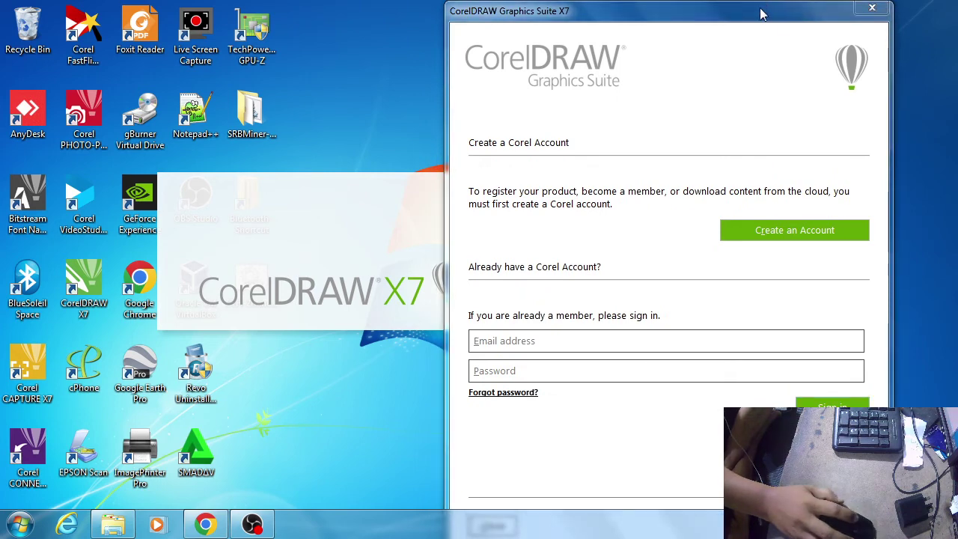
pyautogui.moveTo(761, 14); pyautogui.dragTo(768, 37)
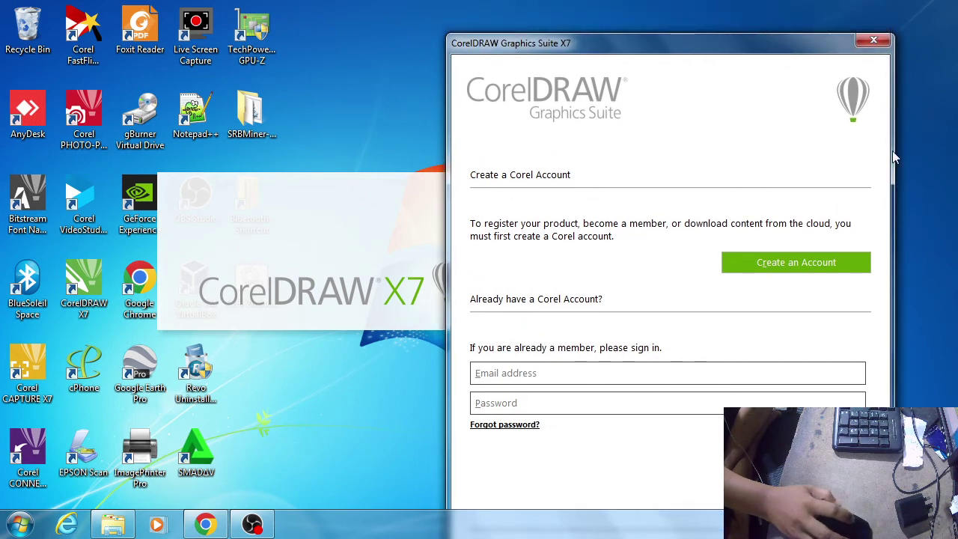
# - Turn on auto-hide for the taskbar and close the CorelDRAW account sign-in window
pyautogui.rightClick(341, 524)
pyautogui.click(348, 510)
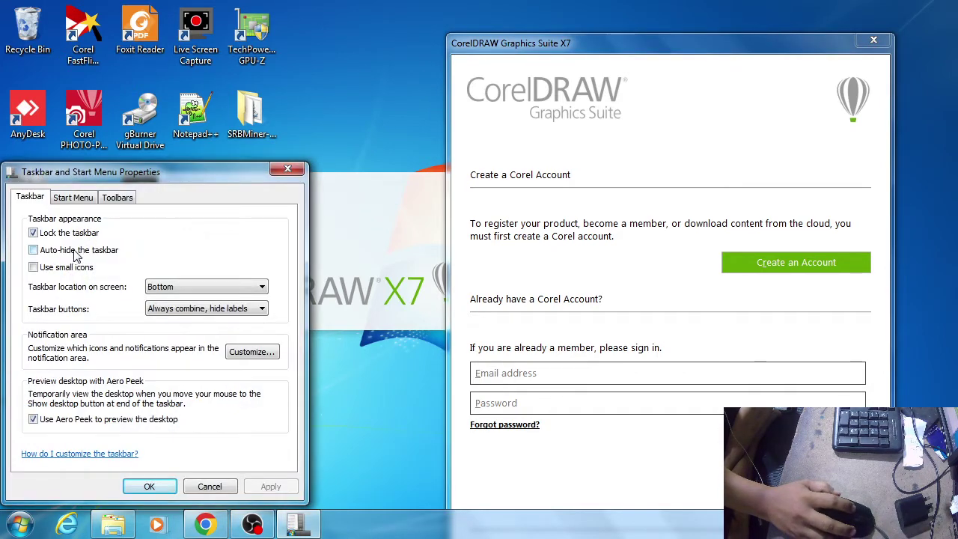
pyautogui.click(33, 250)
pyautogui.click(271, 486)
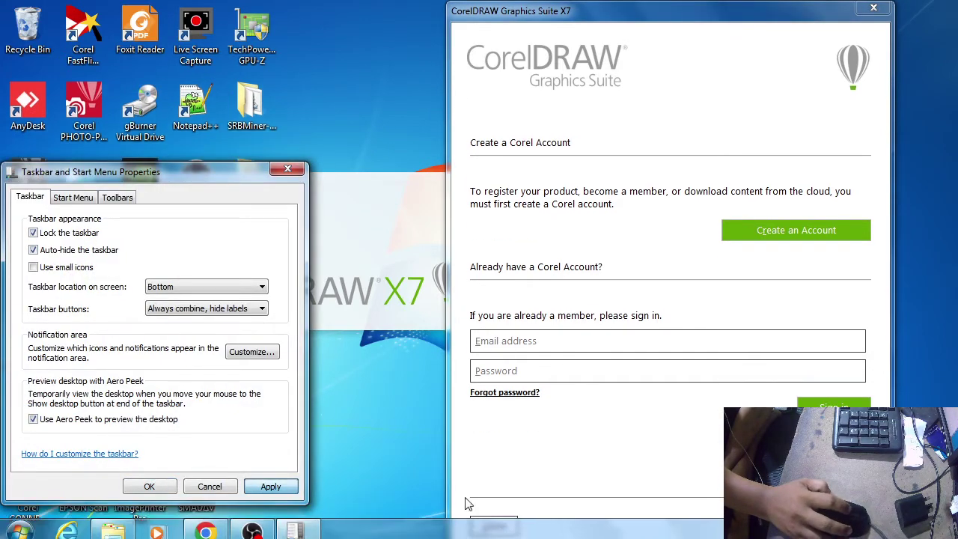
pyautogui.press('Return')
pyautogui.click(493, 524)
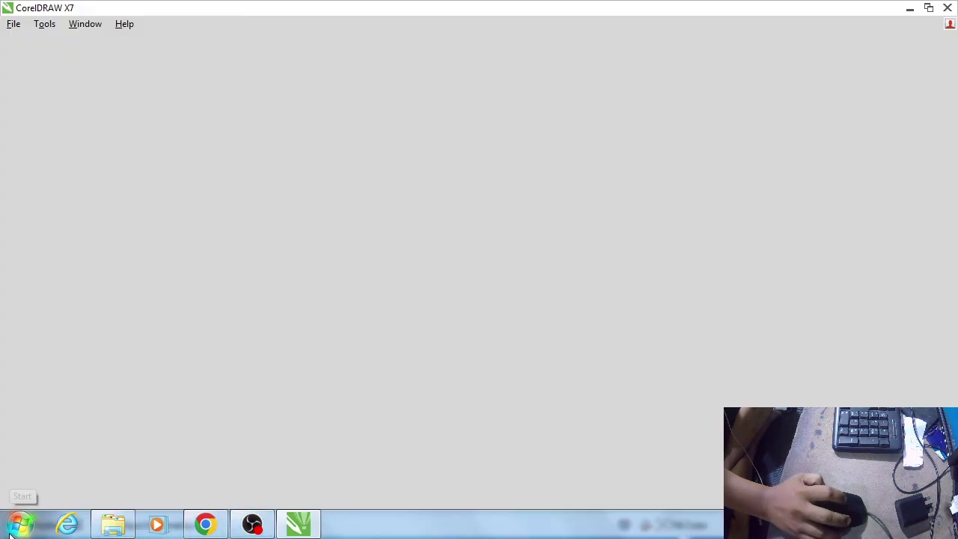
# - Search the installed programs for "pho" and launch Adobe Photoshop CS3
pyautogui.click(20, 524)
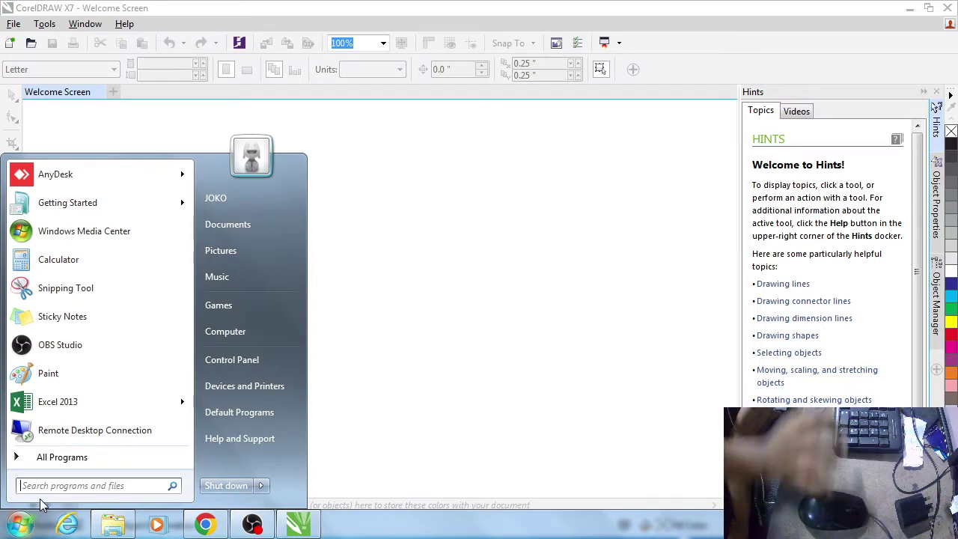
pyautogui.write('pho')
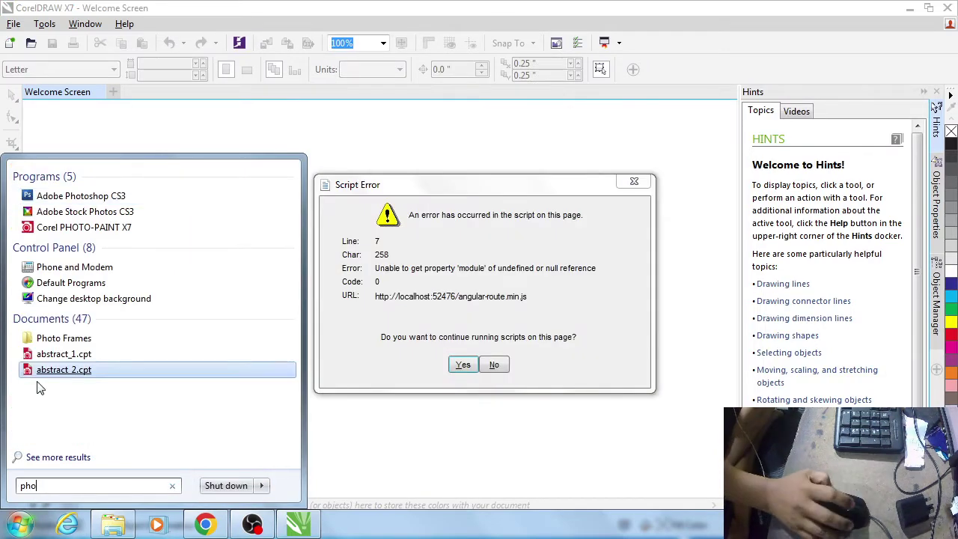
pyautogui.click(96, 198)
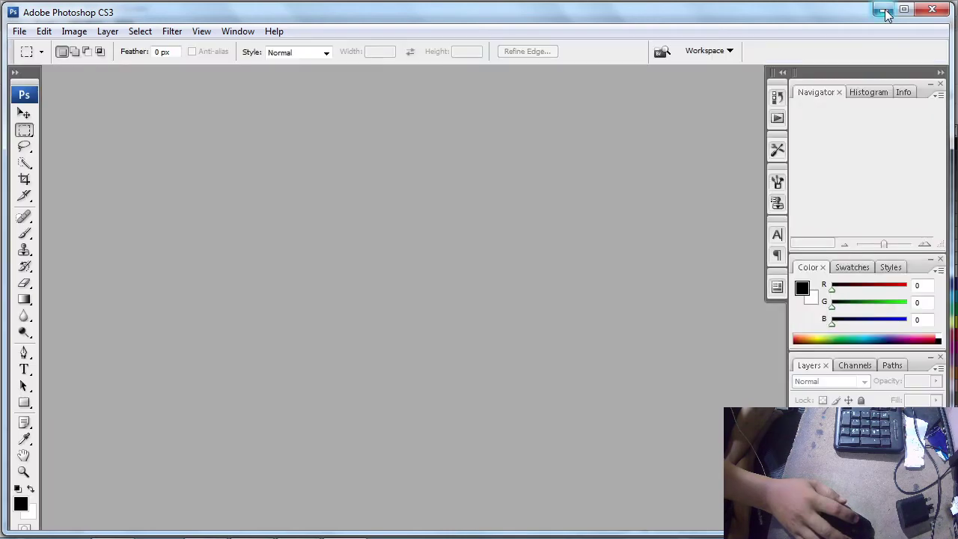
# - Dismiss the script error messages in CorelDRAW and minimize both the Photoshop and CorelDRAW windows
pyautogui.click(883, 11)
pyautogui.click(465, 364)
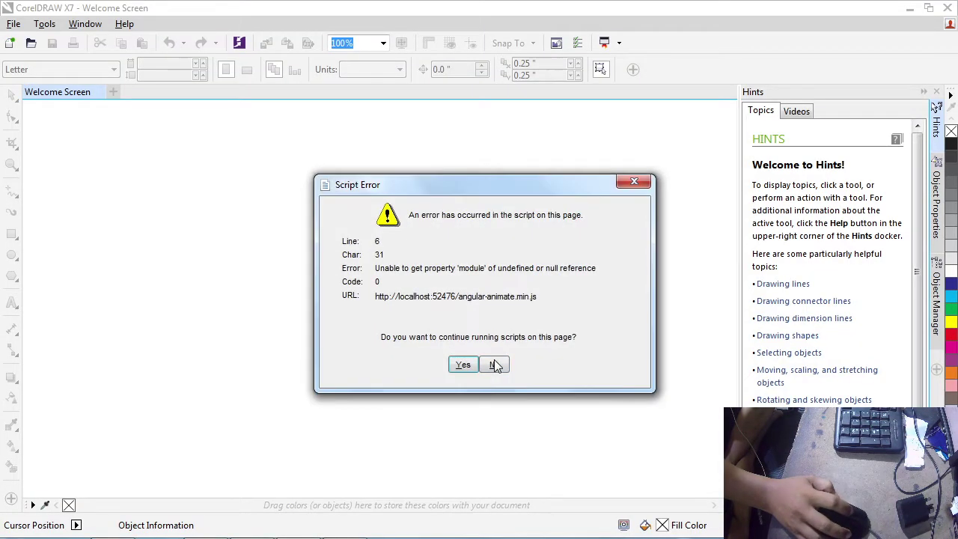
pyautogui.click(497, 364)
pyautogui.click(497, 364)
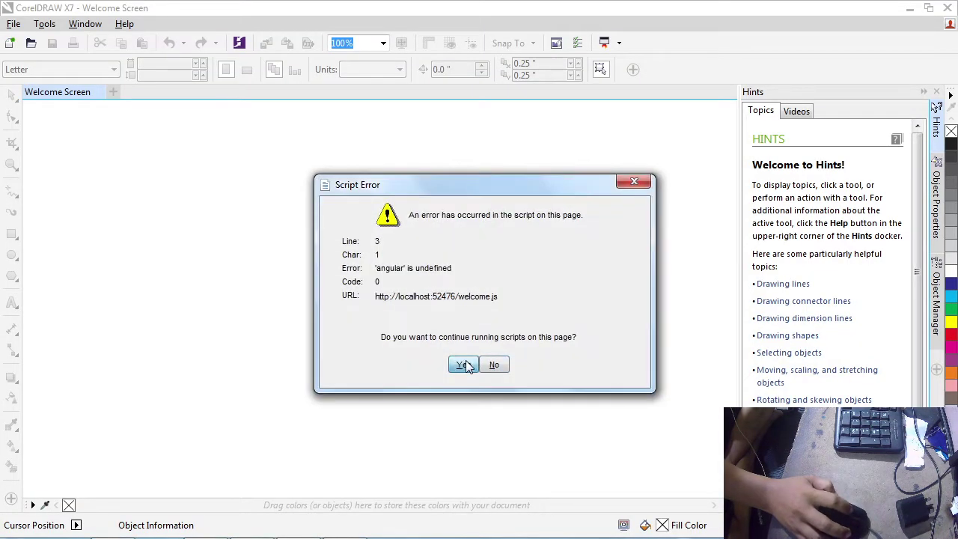
pyautogui.click(463, 364)
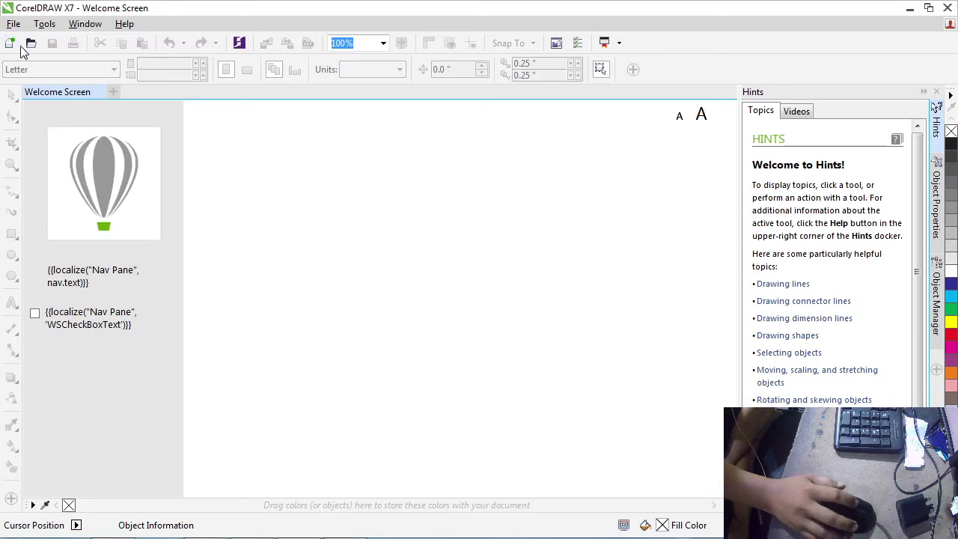
pyautogui.click(909, 8)
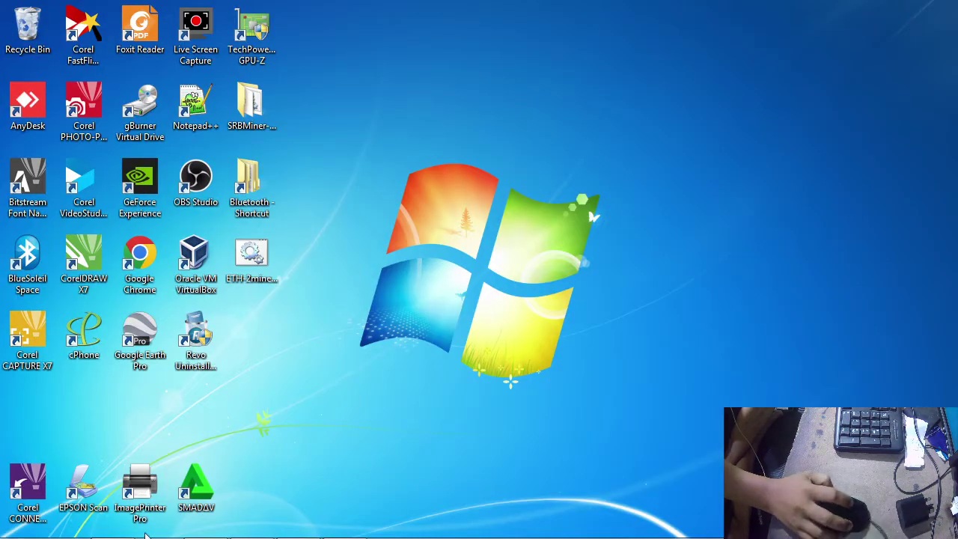
# - Look through the Documents, Pictures and Videos libraries and the open Chrome tabs for the photo
pyautogui.click(109, 527)
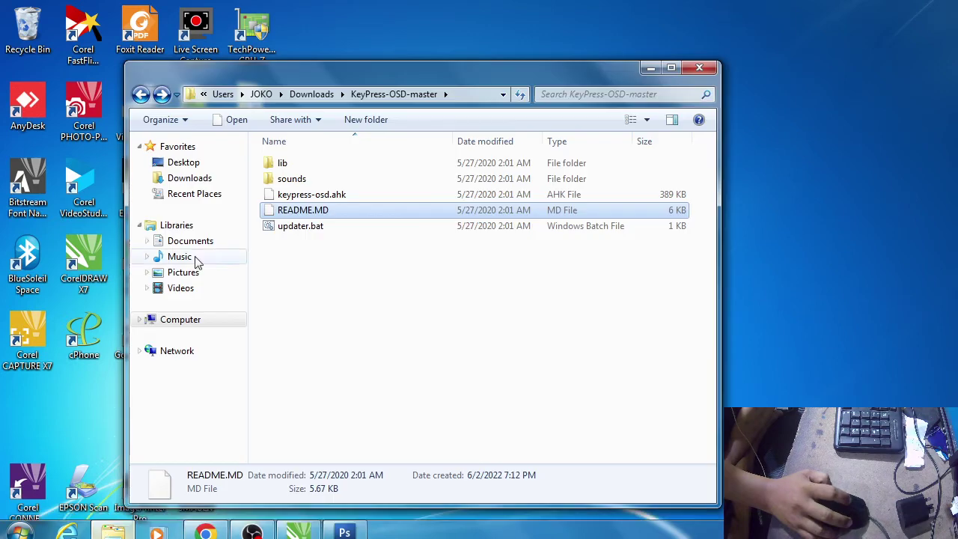
pyautogui.click(192, 243)
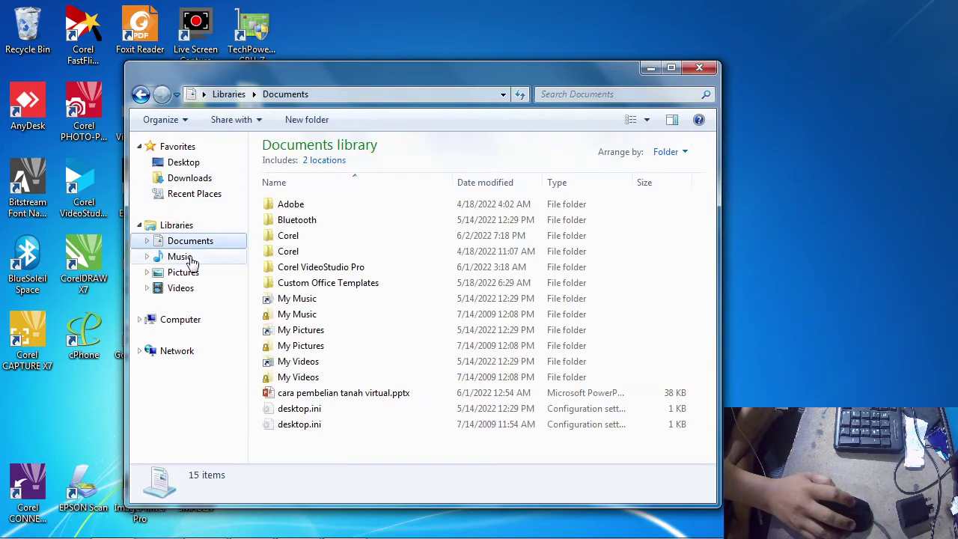
pyautogui.click(183, 258)
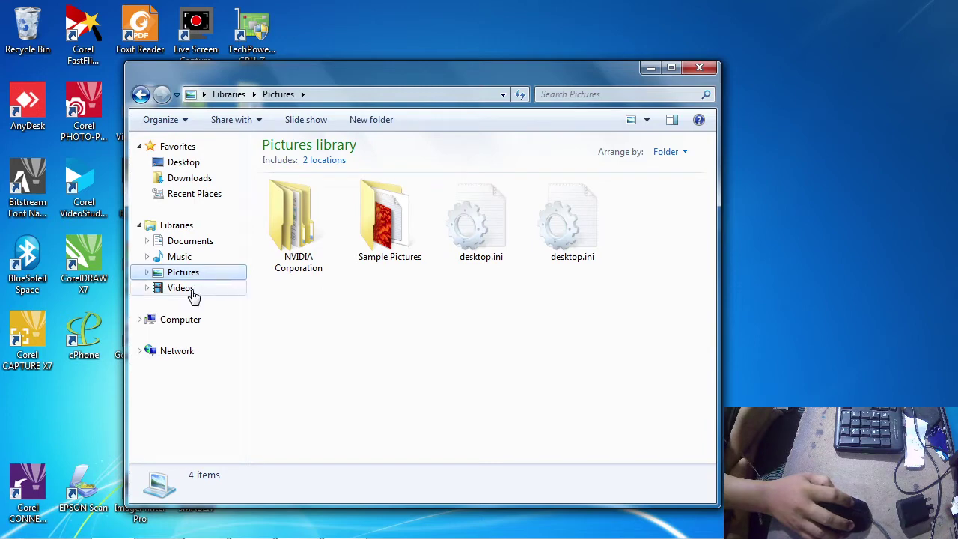
pyautogui.click(191, 292)
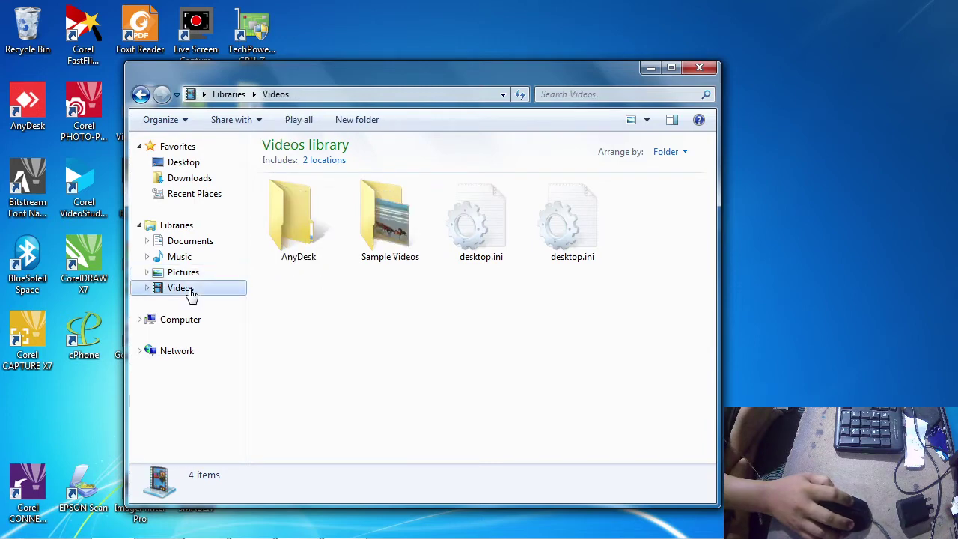
pyautogui.click(201, 241)
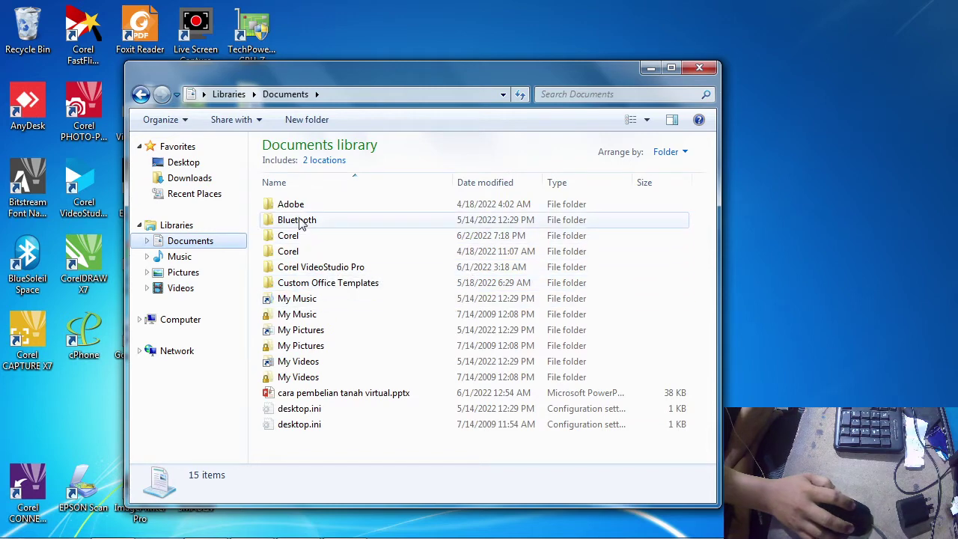
pyautogui.click(204, 528)
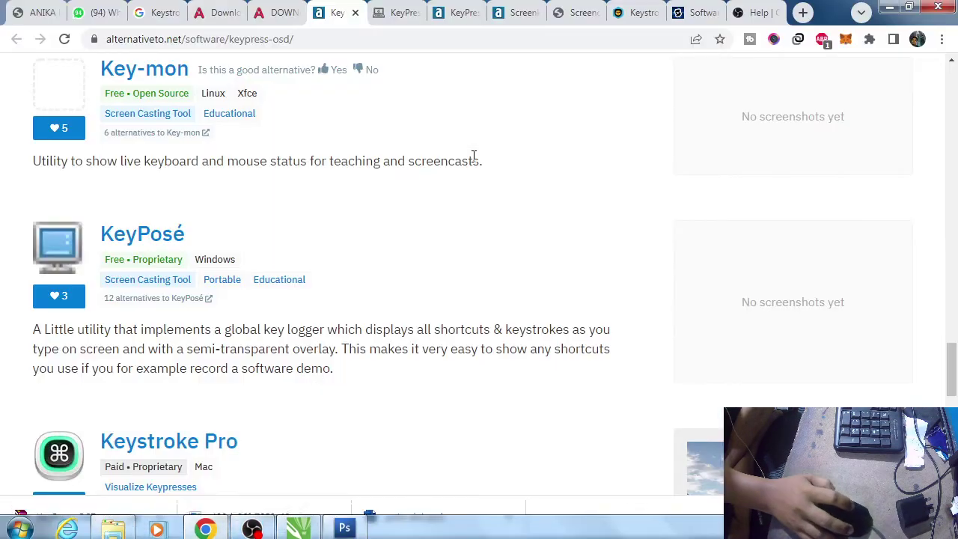
pyautogui.click(105, 9)
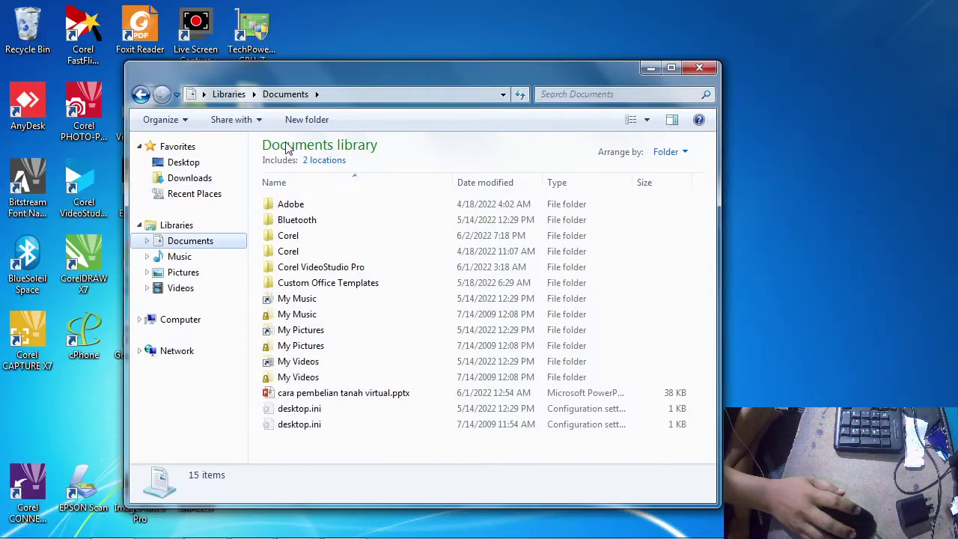
# - Open the Downloads folder in the file manager and select the JPG photo of the child
pyautogui.click(116, 527)
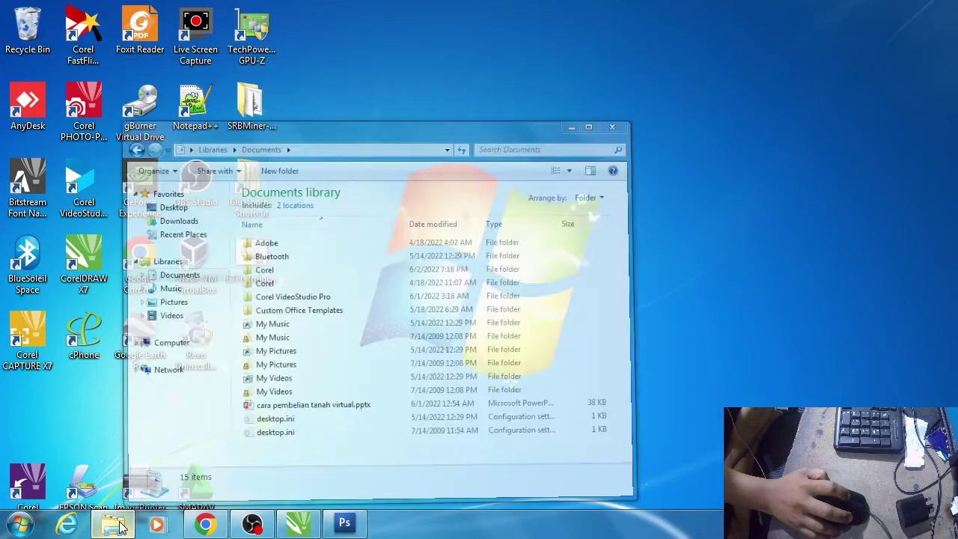
pyautogui.click(118, 528)
pyautogui.click(202, 178)
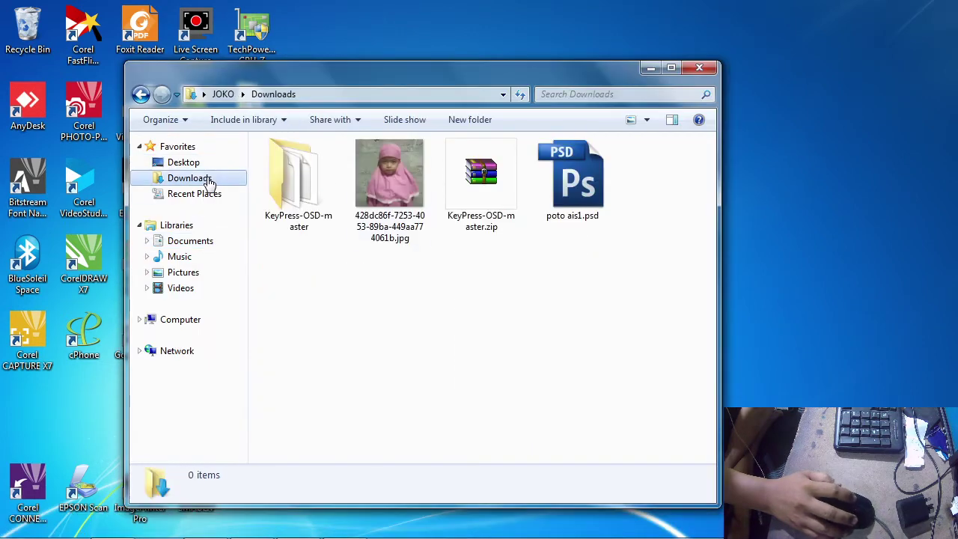
pyautogui.click(384, 167)
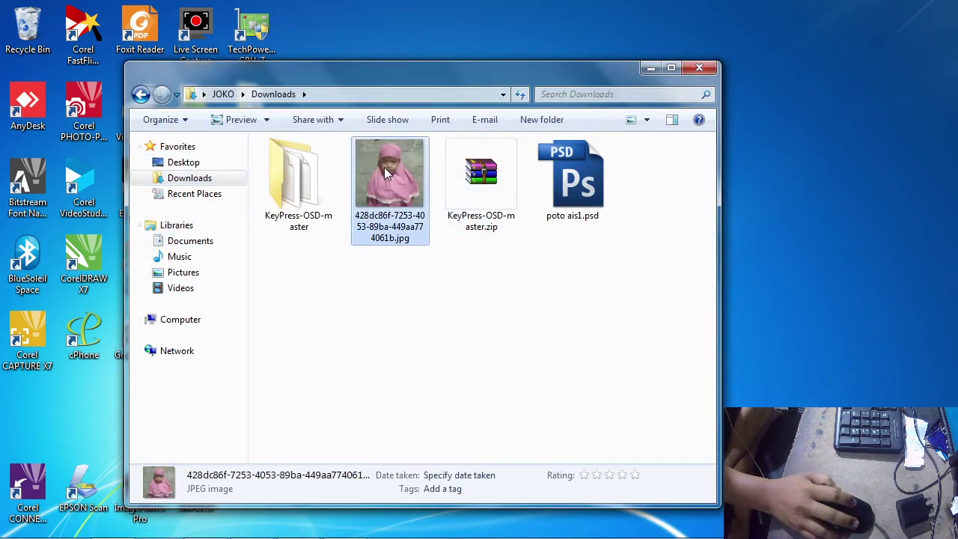
# - Arrange the Downloads folder and Photoshop windows so that the JPG photo and Photoshop are visible together
pyautogui.moveTo(388, 78); pyautogui.dragTo(500, 34)
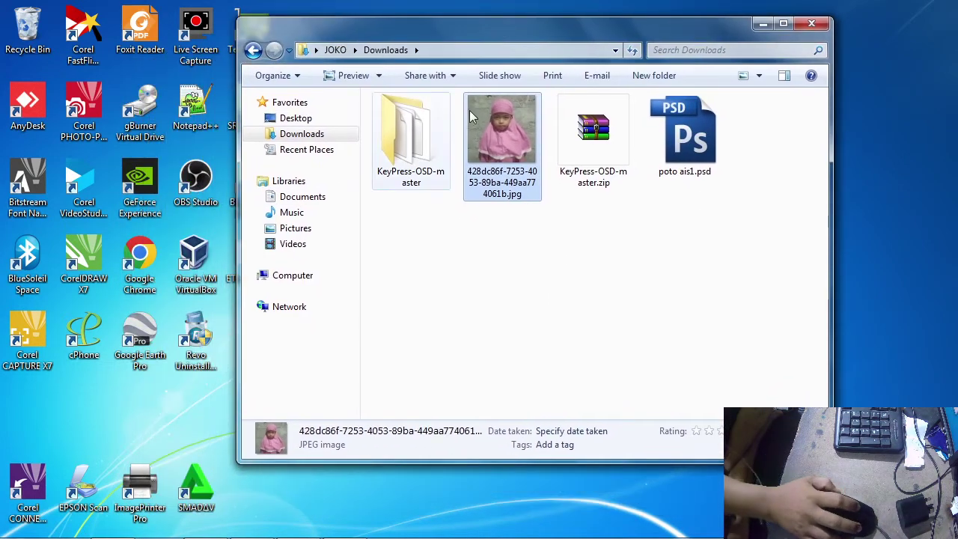
pyautogui.click(344, 526)
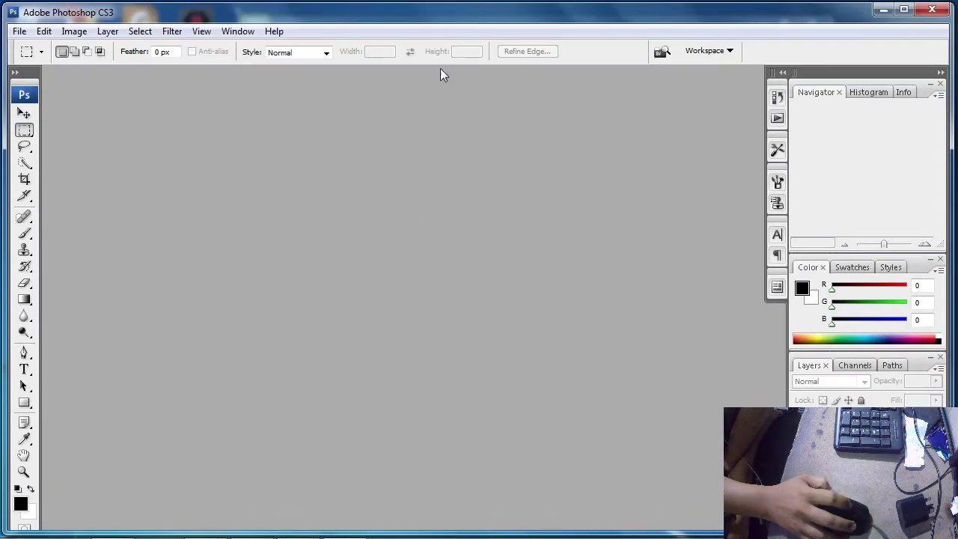
pyautogui.doubleClick(440, 14)
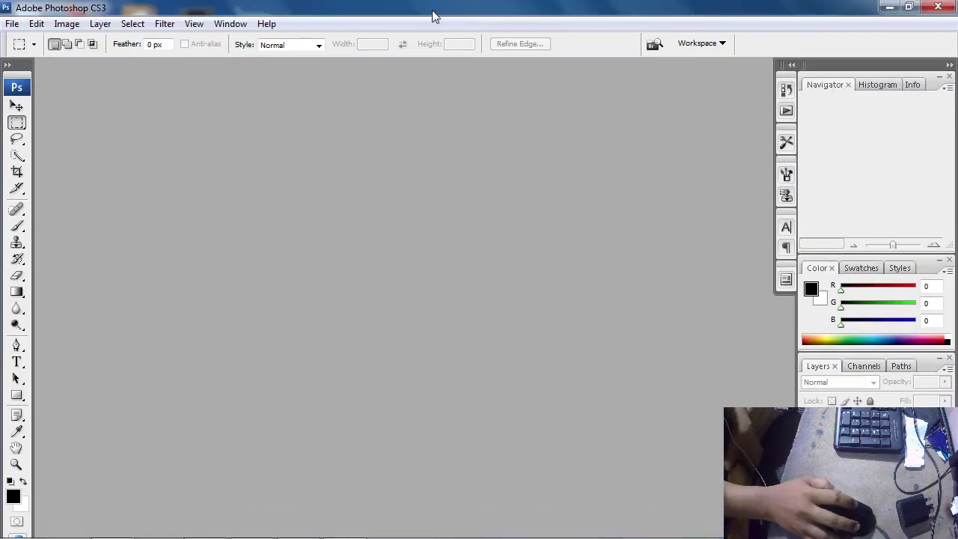
pyautogui.moveTo(438, 23); pyautogui.dragTo(479, 294)
# - Try to open the JPG photo with Adobe Photoshop CS3 without making it the default program for this file type
pyautogui.rightClick(509, 142)
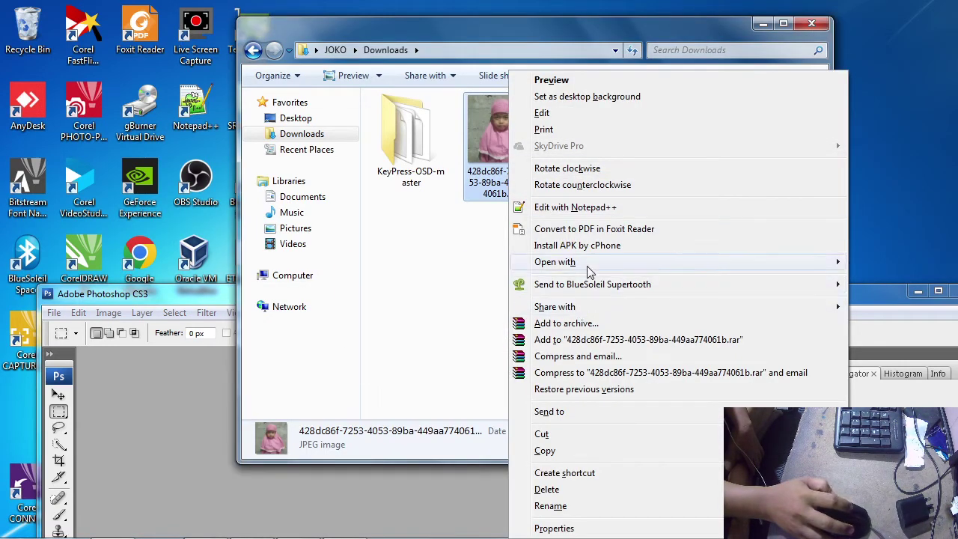
pyautogui.moveTo(588, 271)
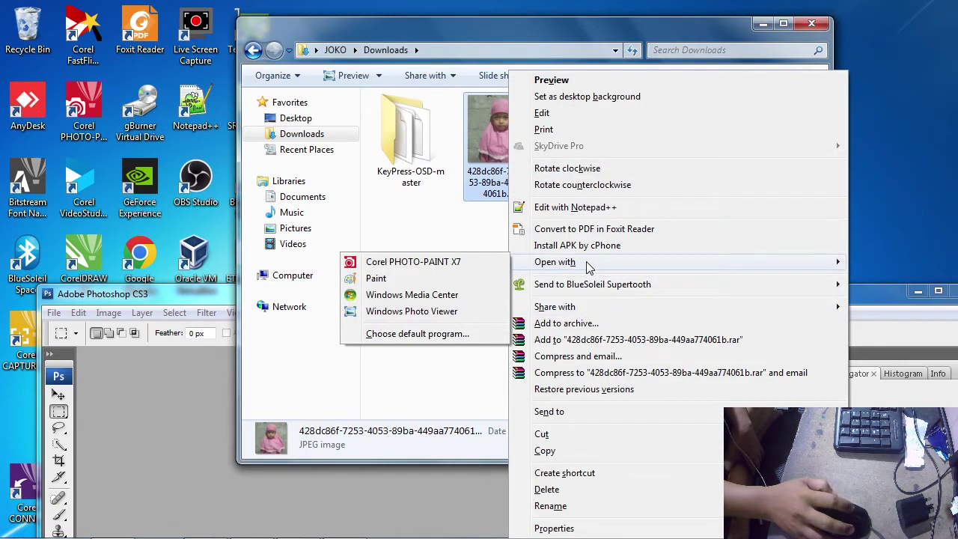
pyautogui.click(449, 342)
pyautogui.click(654, 256)
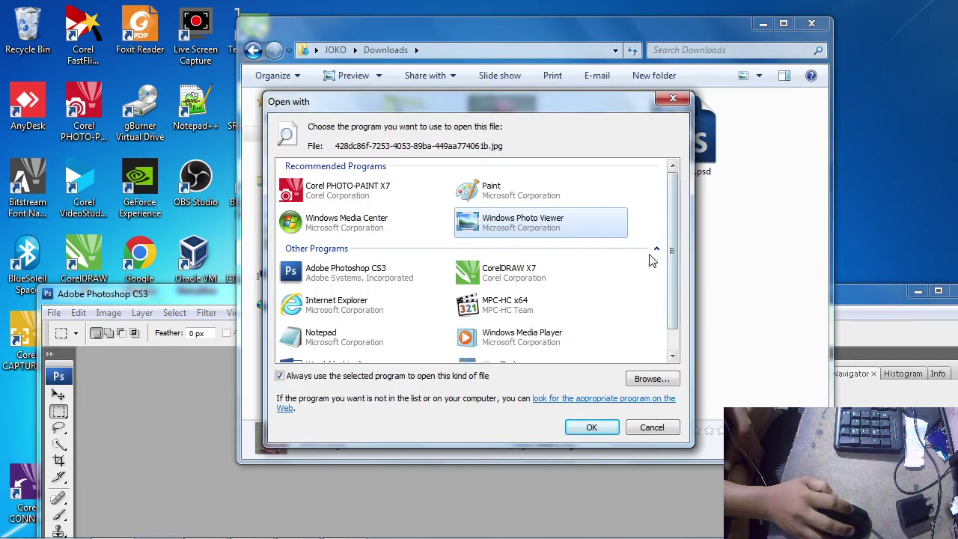
pyautogui.click(360, 274)
pyautogui.click(409, 377)
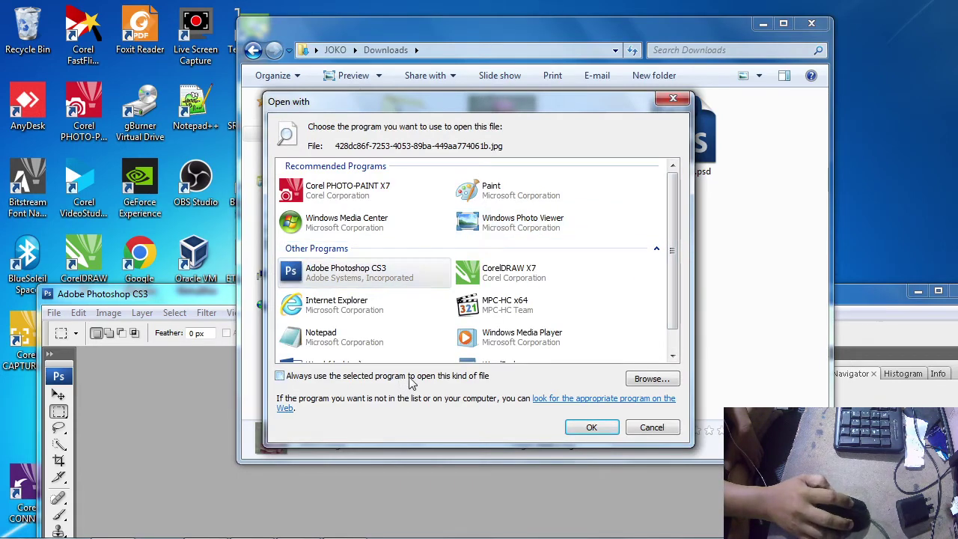
pyautogui.click(591, 429)
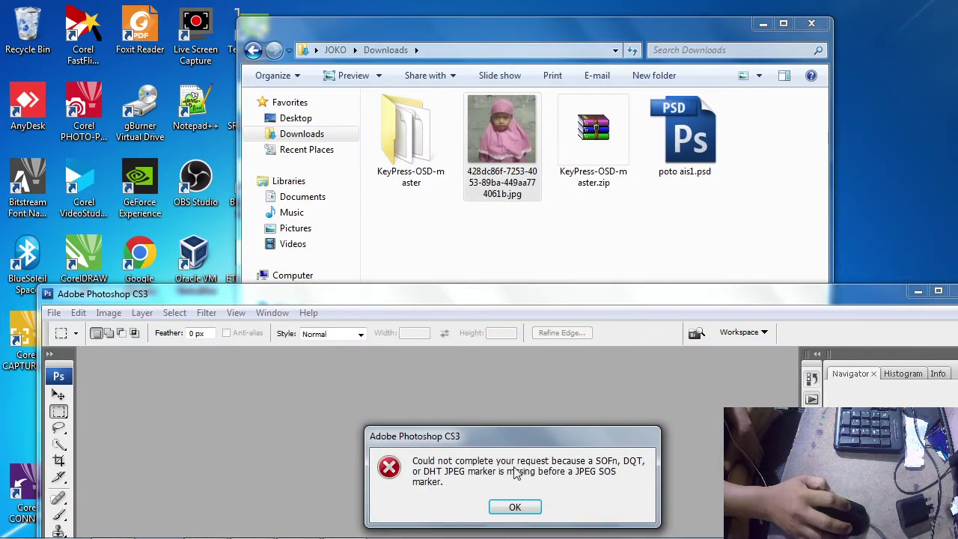
pyautogui.click(515, 508)
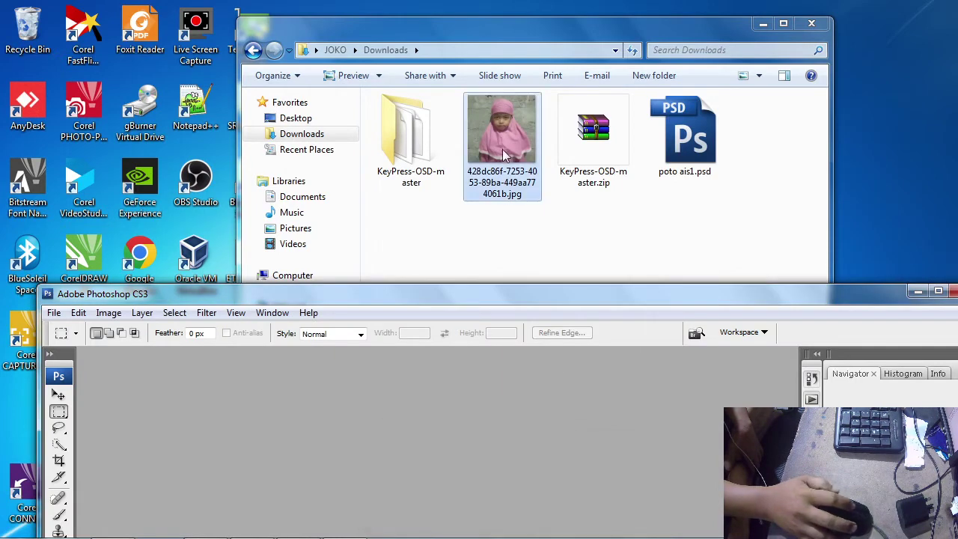
pyautogui.rightClick(502, 135)
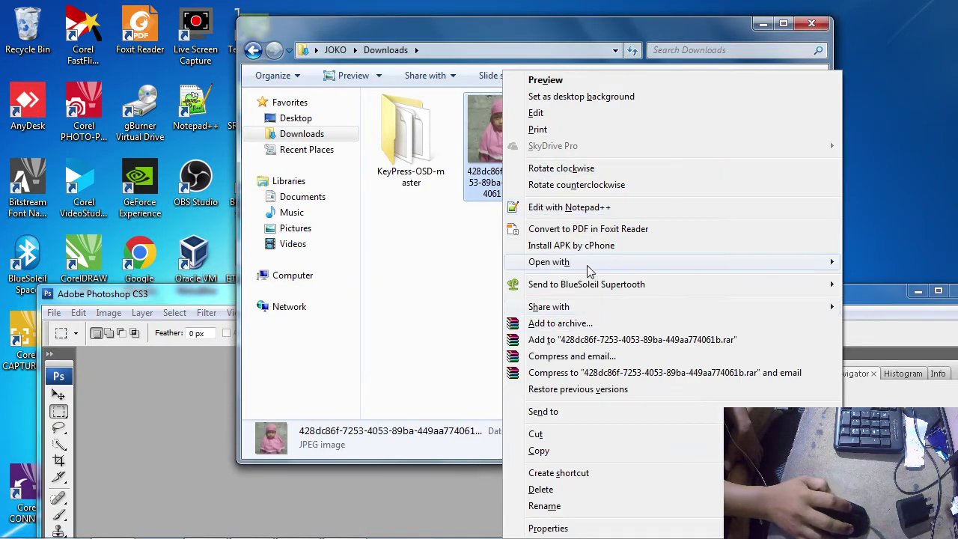
pyautogui.moveTo(499, 263)
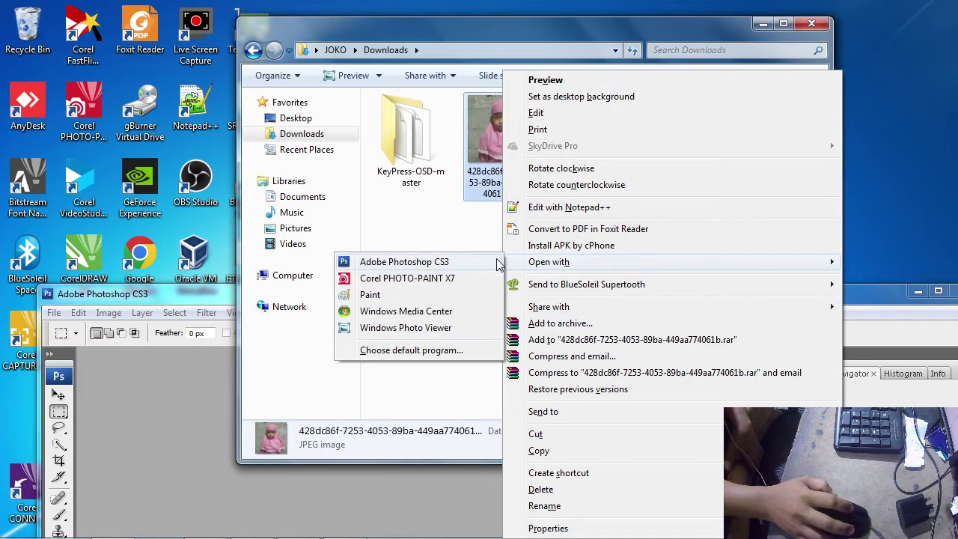
pyautogui.click(412, 295)
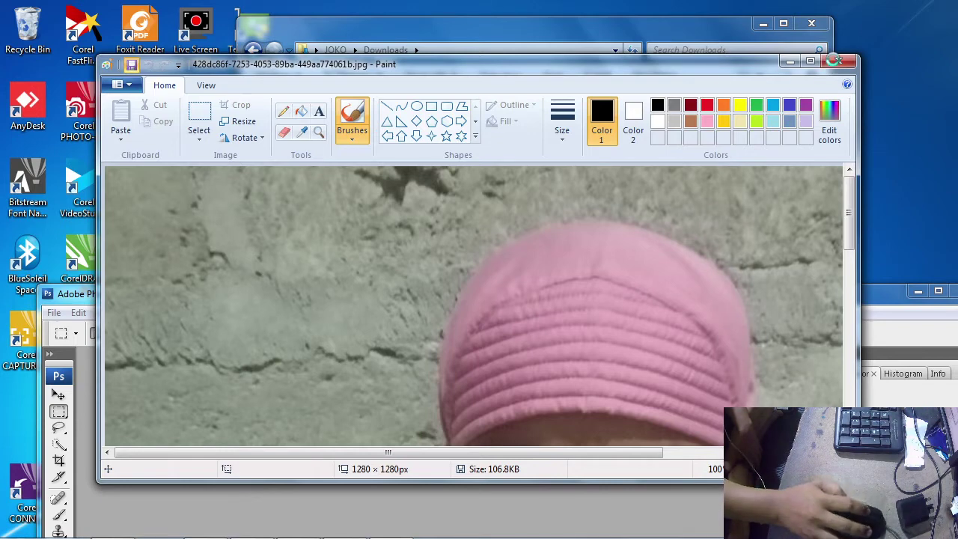
pyautogui.click(439, 28)
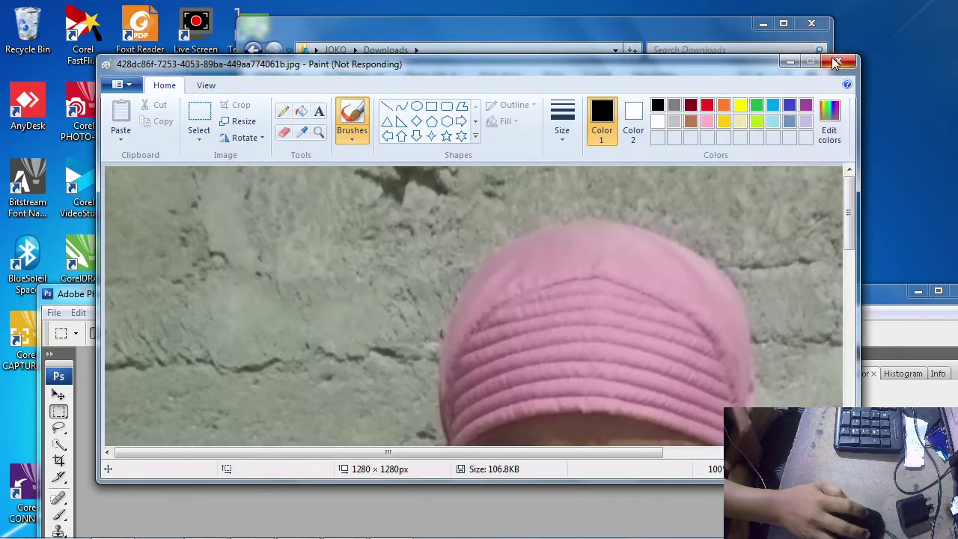
pyautogui.click(836, 63)
pyautogui.click(413, 295)
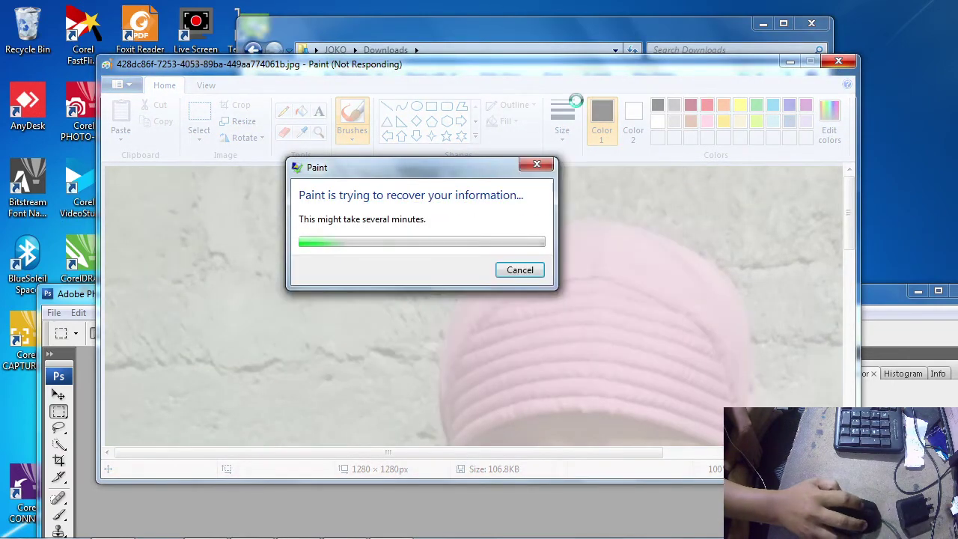
pyautogui.click(578, 30)
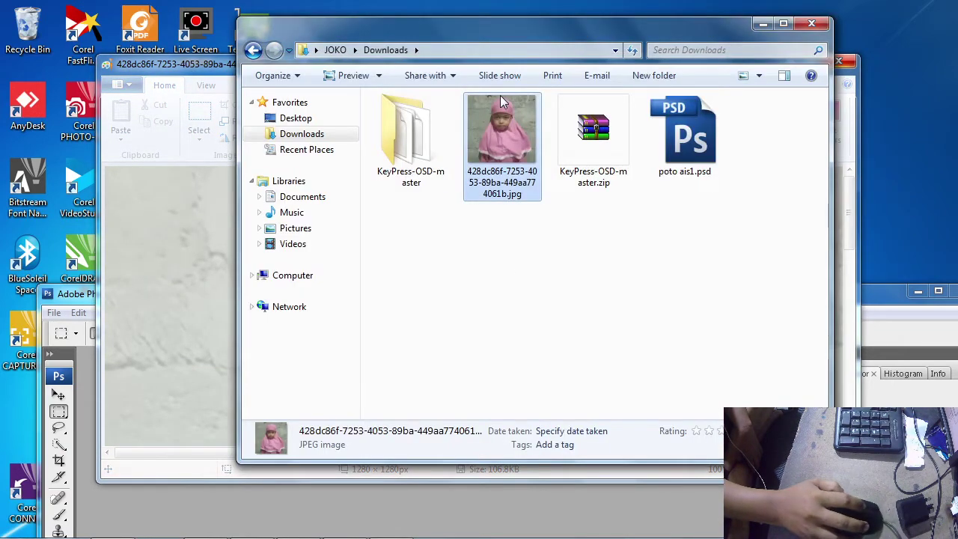
# - Bring the Photoshop window to the front and move it up over the lower part of the Downloads folder window
pyautogui.click(221, 302)
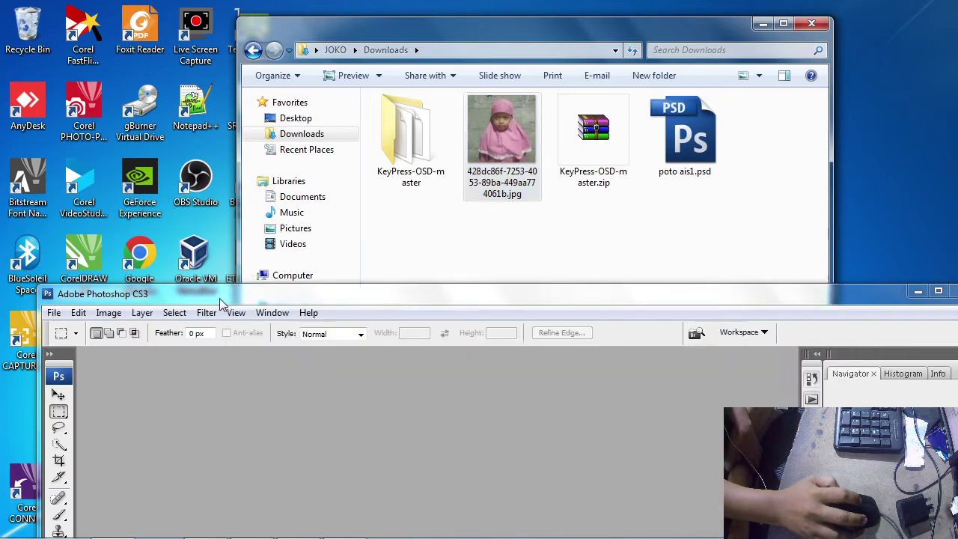
pyautogui.moveTo(221, 302); pyautogui.dragTo(243, 178)
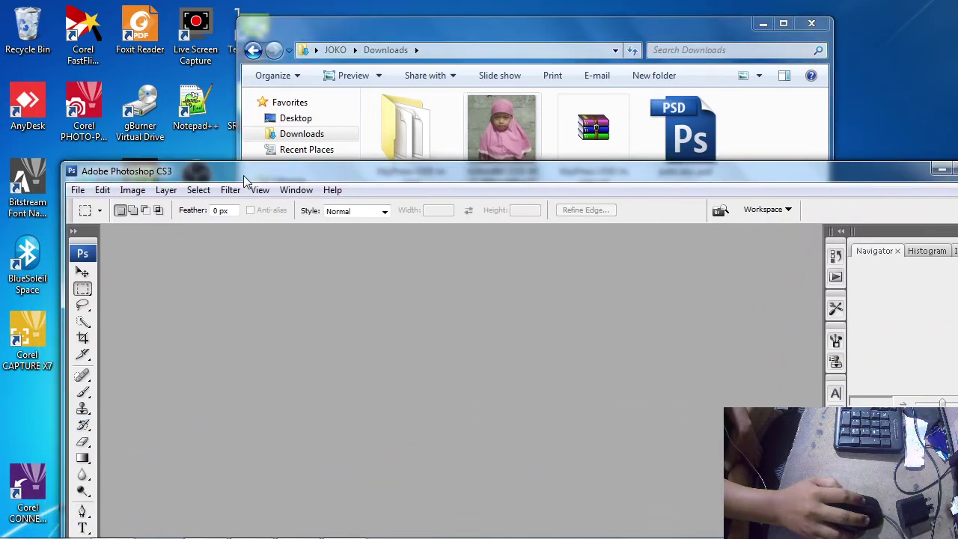
# - Look for the photo under Desktop, Computer and Libraries in Photoshop's Open dialog, and cancel the dialog
pyautogui.click(78, 191)
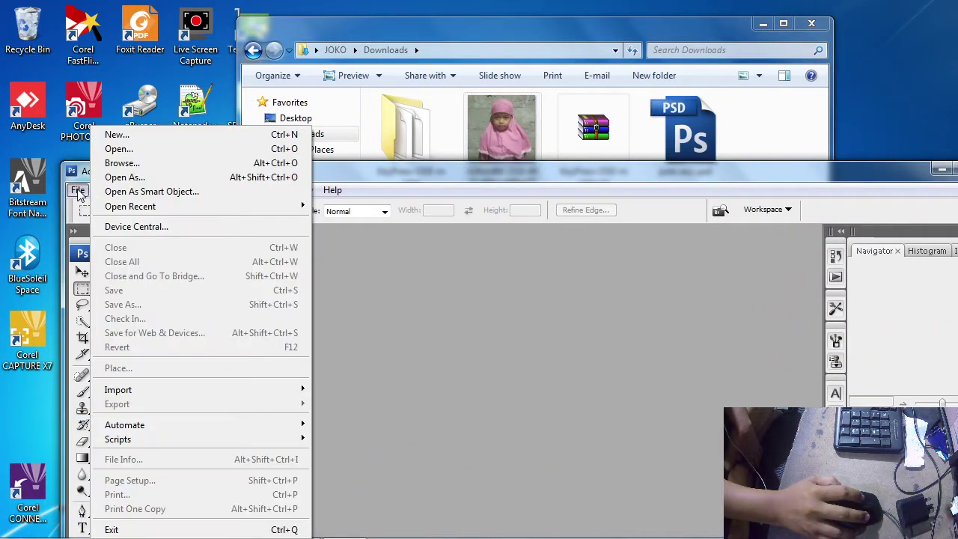
pyautogui.click(114, 151)
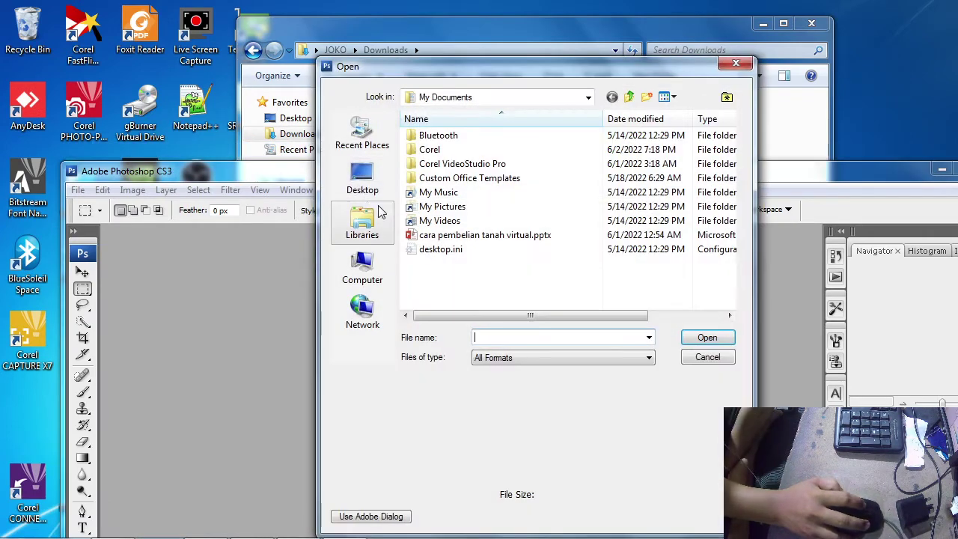
pyautogui.click(366, 222)
pyautogui.click(362, 179)
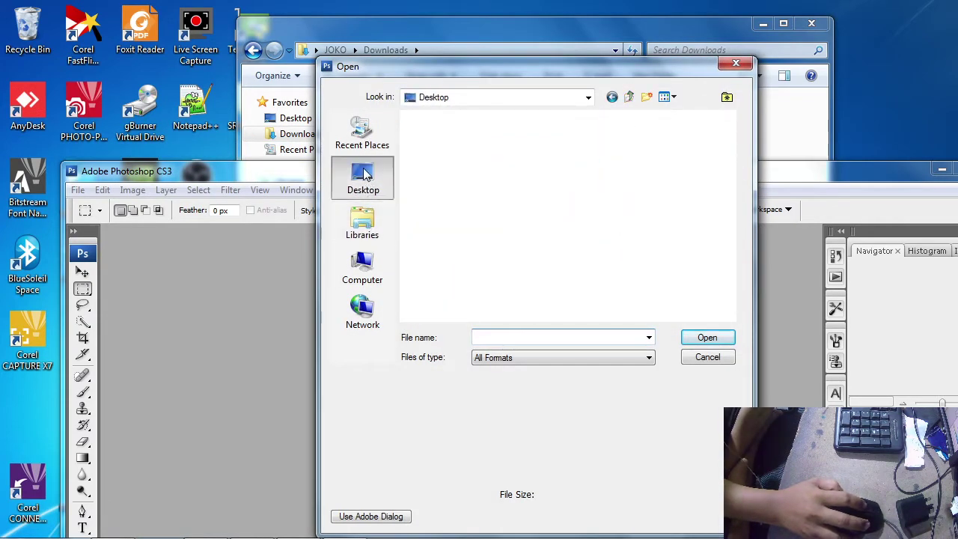
pyautogui.click(362, 268)
pyautogui.click(366, 191)
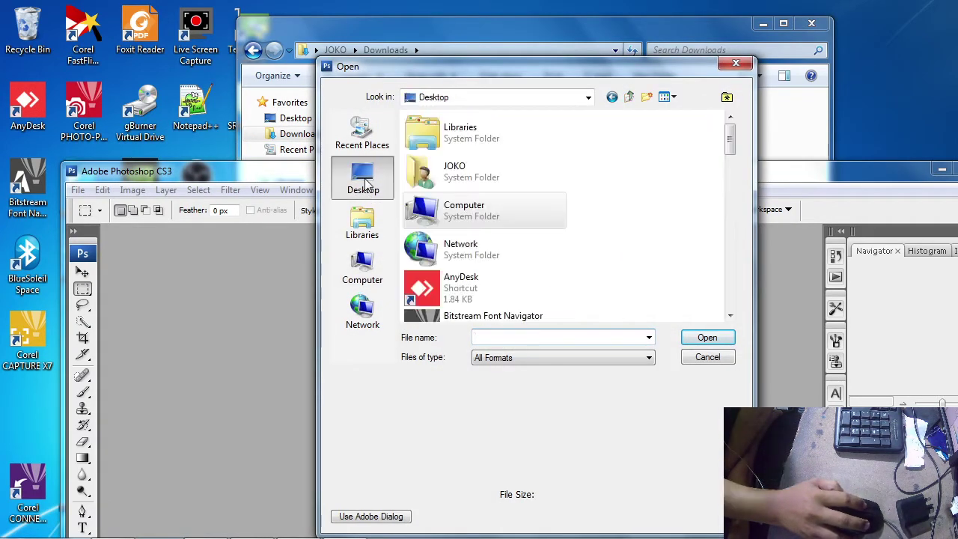
pyautogui.doubleClick(481, 219)
pyautogui.scroll(-1, 536, 226)
pyautogui.scroll(1, 537, 226)
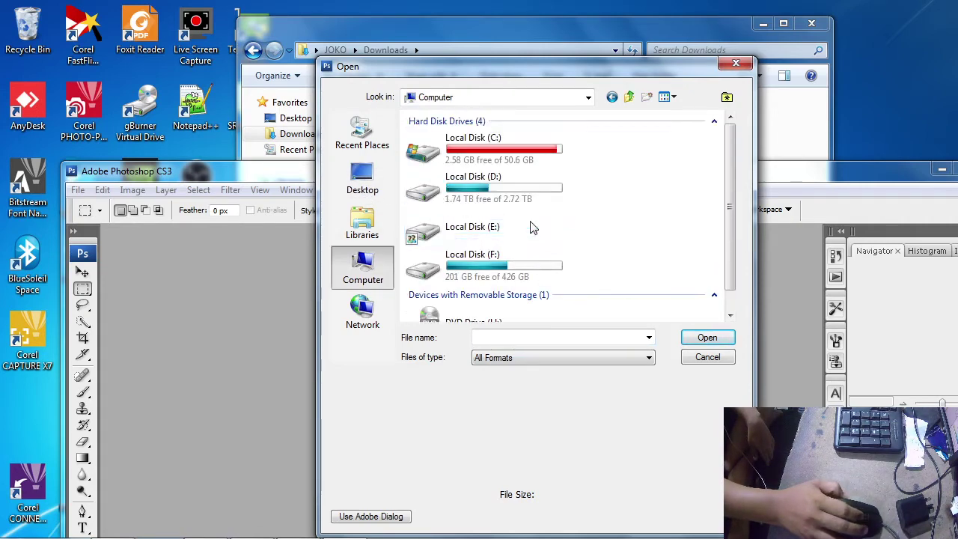
pyautogui.click(362, 180)
pyautogui.click(455, 133)
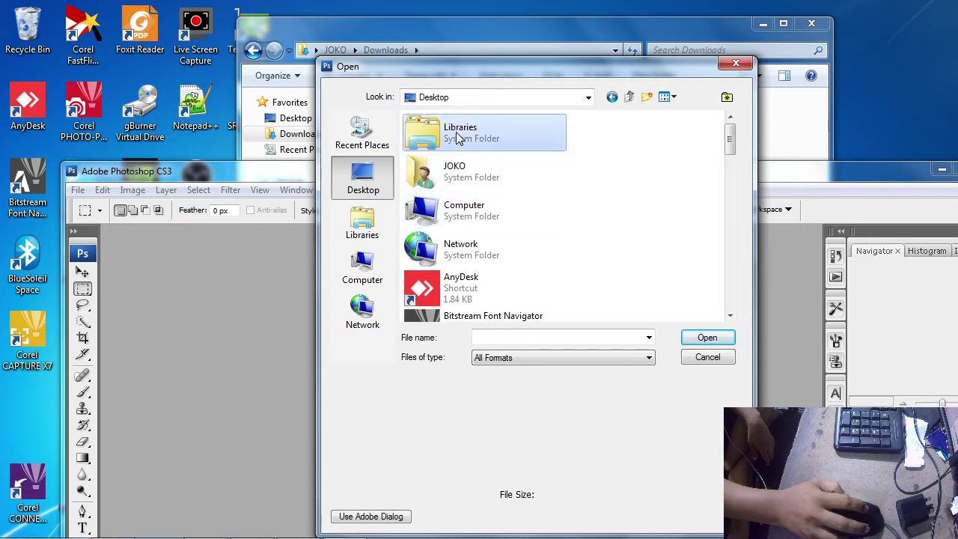
pyautogui.scroll(-3, 517, 267)
pyautogui.scroll(3, 518, 267)
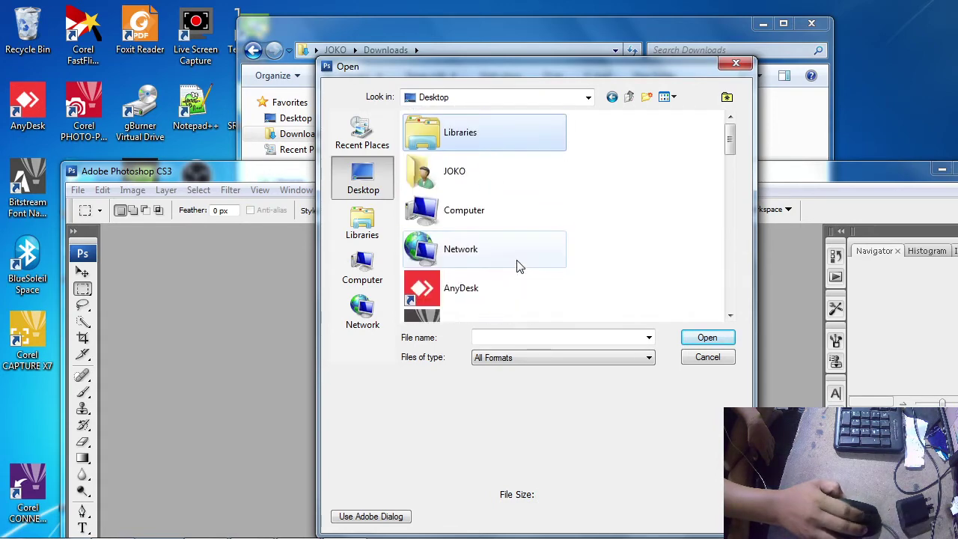
pyautogui.doubleClick(483, 136)
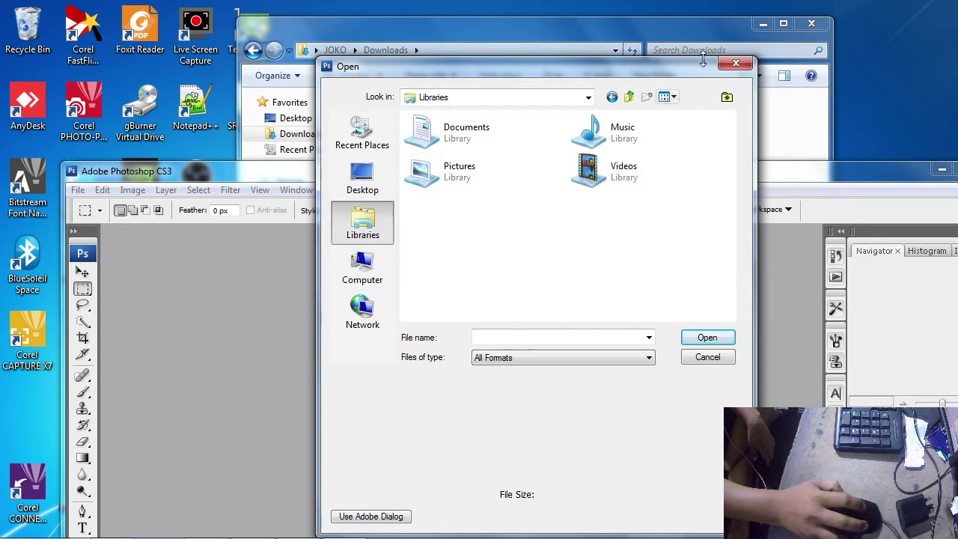
pyautogui.click(736, 63)
pyautogui.click(507, 51)
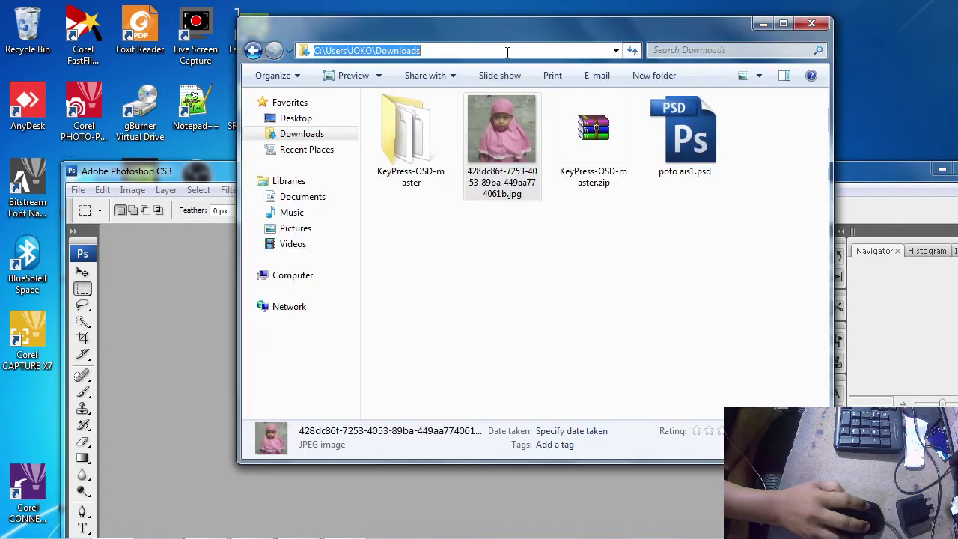
pyautogui.moveTo(507, 133)
pyautogui.mouseDown()
pyautogui.moveTo(506, 121)
pyautogui.moveTo(210, 364)
pyautogui.moveTo(188, 361)
pyautogui.mouseUp()
pyautogui.click(515, 506)
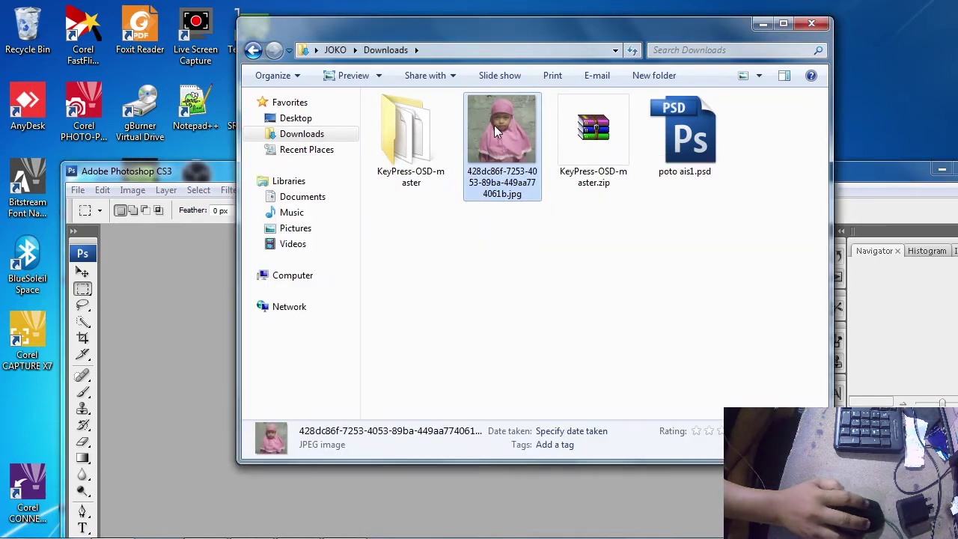
pyautogui.rightClick(494, 125)
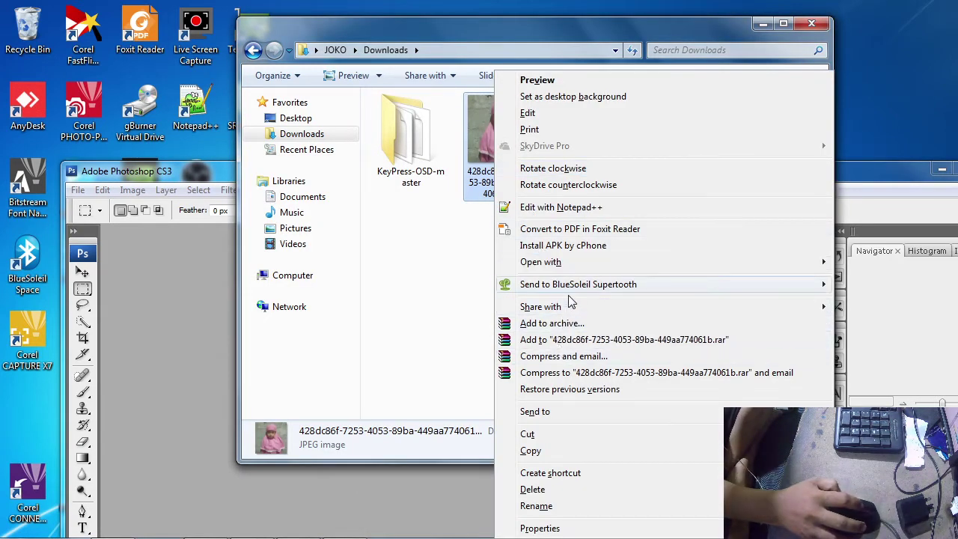
pyautogui.moveTo(509, 262)
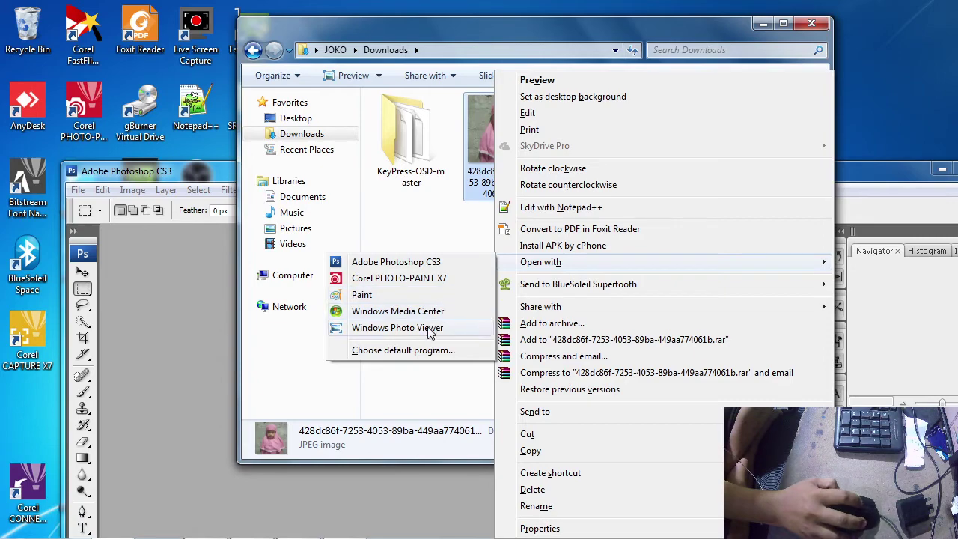
pyautogui.click(419, 297)
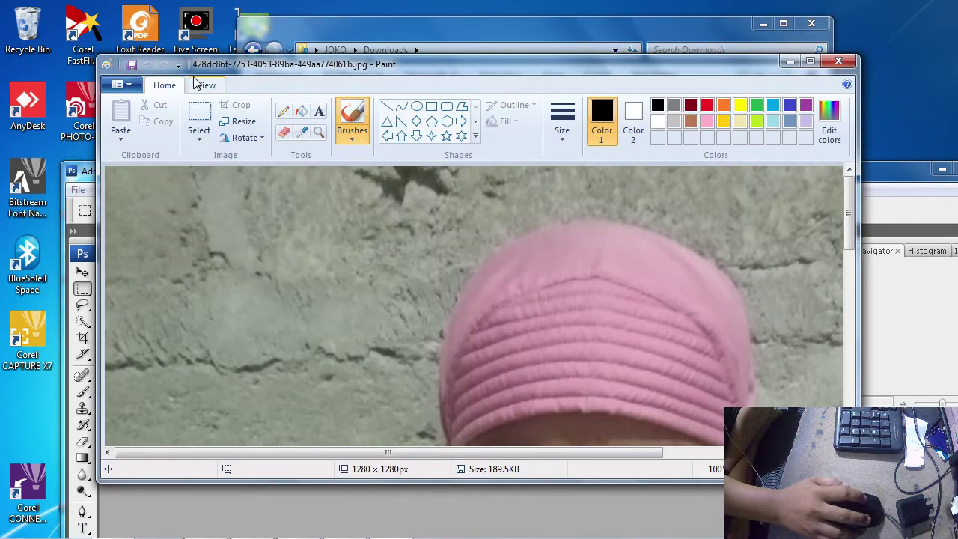
pyautogui.moveTo(200, 69); pyautogui.dragTo(185, 69)
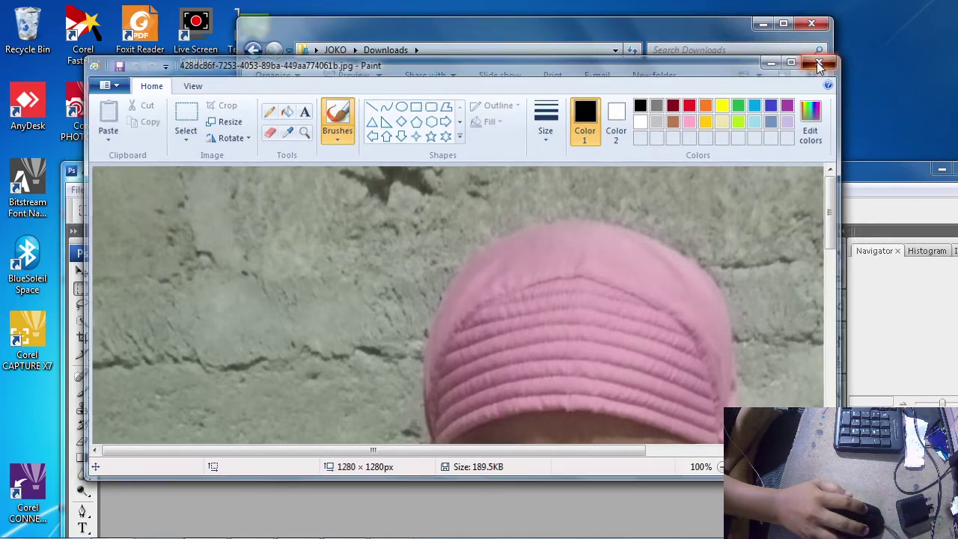
pyautogui.click(822, 61)
pyautogui.rightClick(618, 285)
pyautogui.click(657, 361)
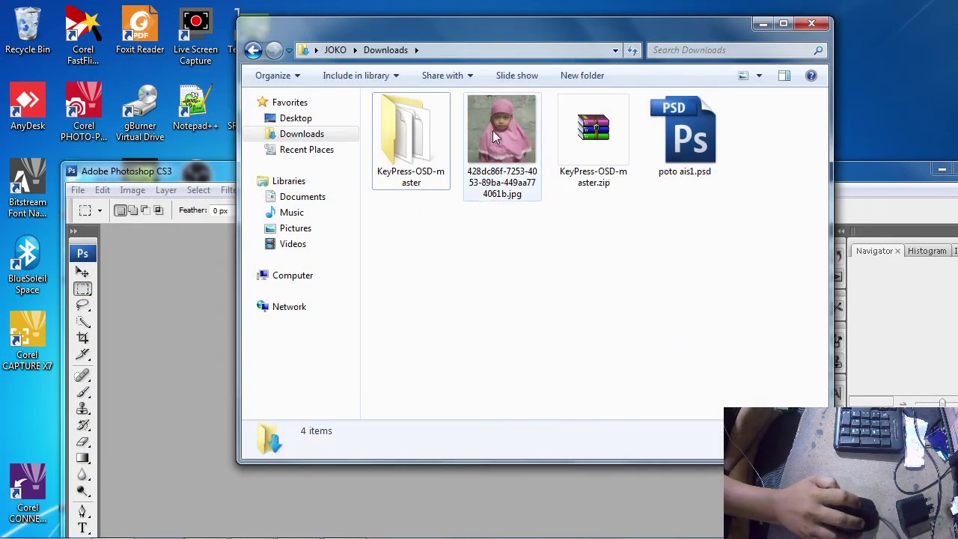
# - Open the child's JPG photo from the Downloads folder in Photoshop, maximize Photoshop and move the photo's window to the middle of the workspace
pyautogui.click(510, 118)
pyautogui.moveTo(510, 118); pyautogui.dragTo(139, 334)
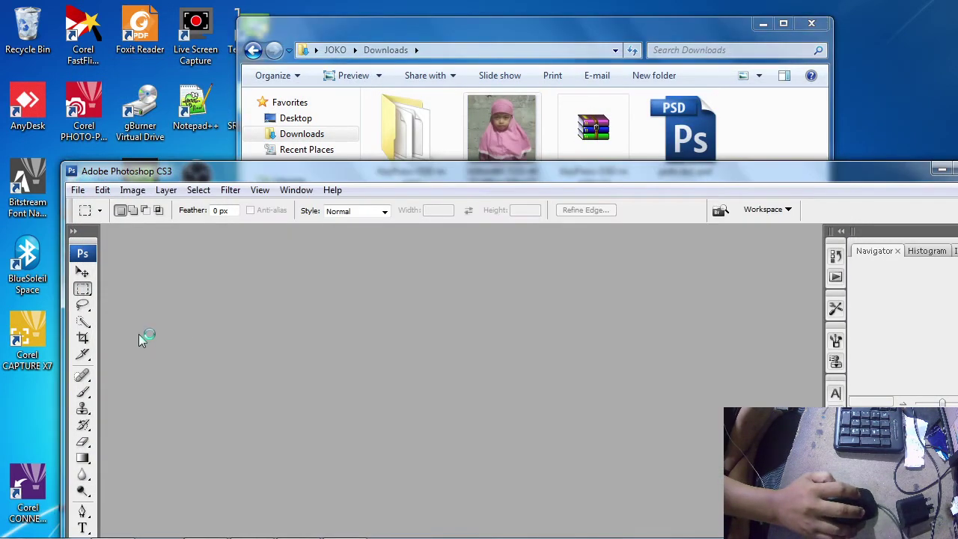
pyautogui.doubleClick(595, 178)
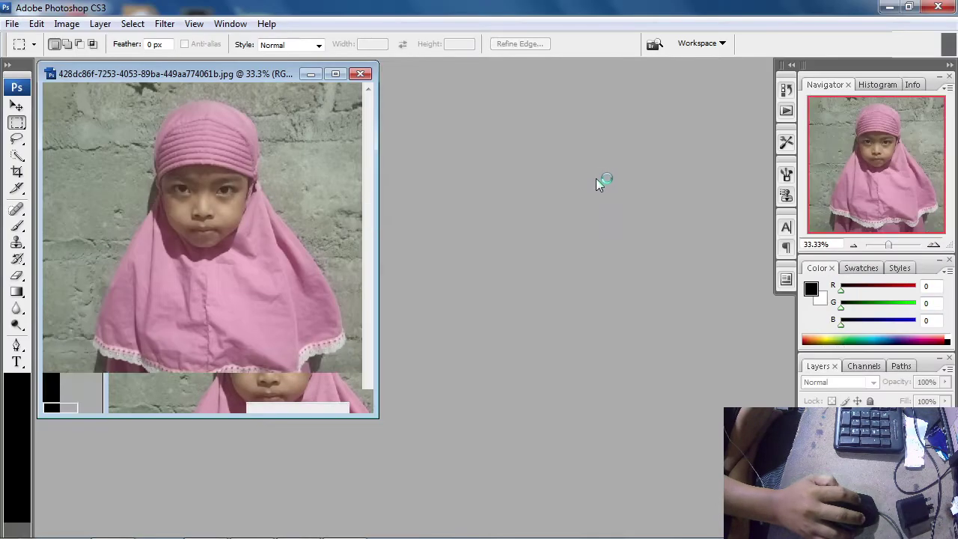
pyautogui.moveTo(179, 76); pyautogui.dragTo(385, 91)
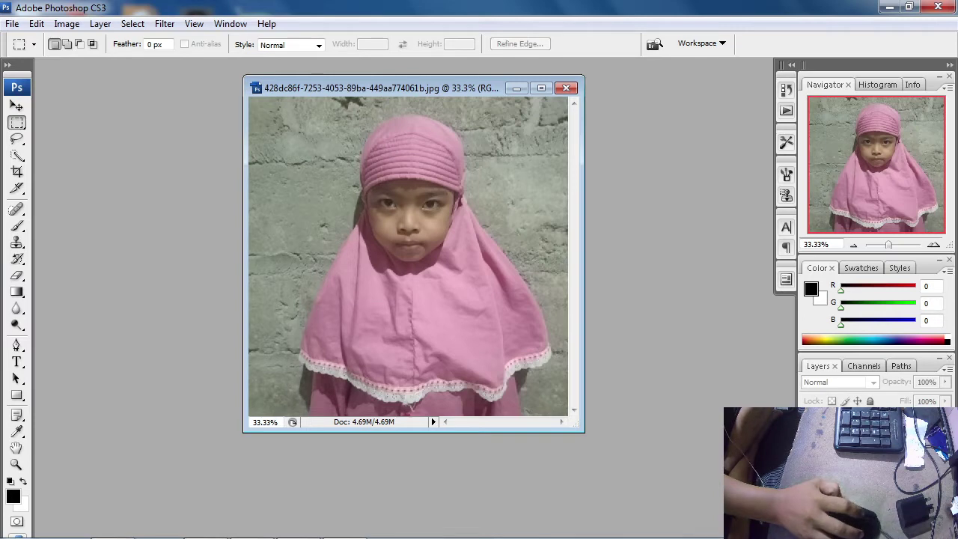
# - Convert the photo's background into a normal layer named Layer 0 with Normal mode and 100% opacity
pyautogui.doubleClick(864, 422)
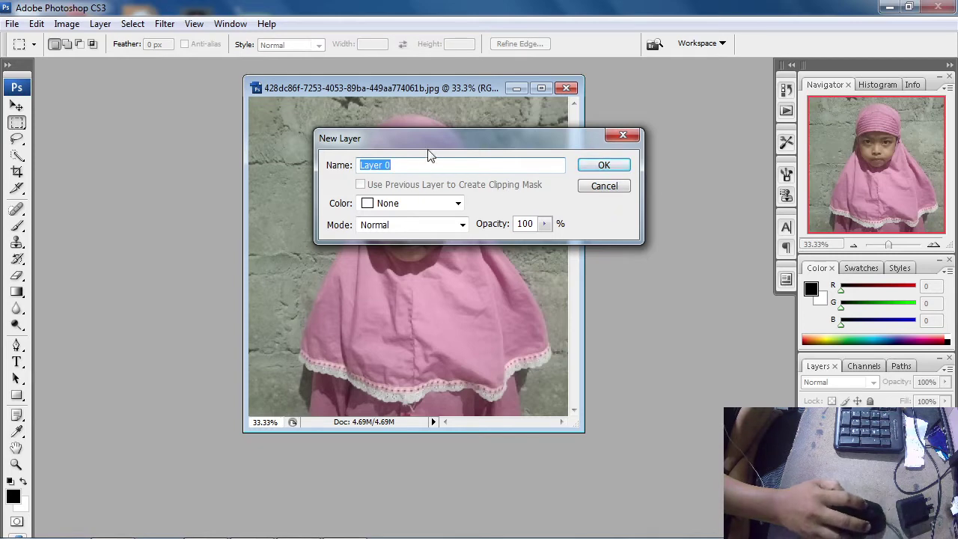
pyautogui.moveTo(431, 155); pyautogui.dragTo(462, 161)
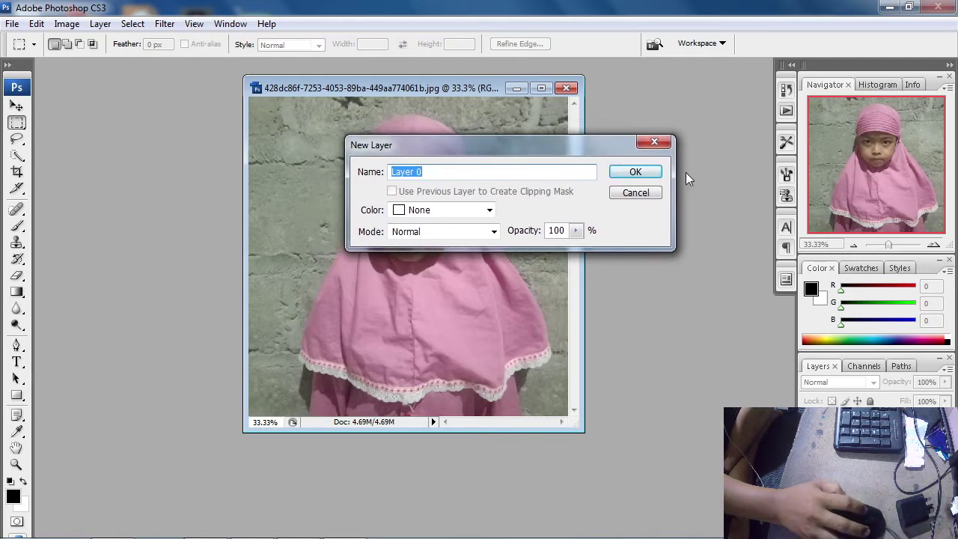
pyautogui.click(635, 172)
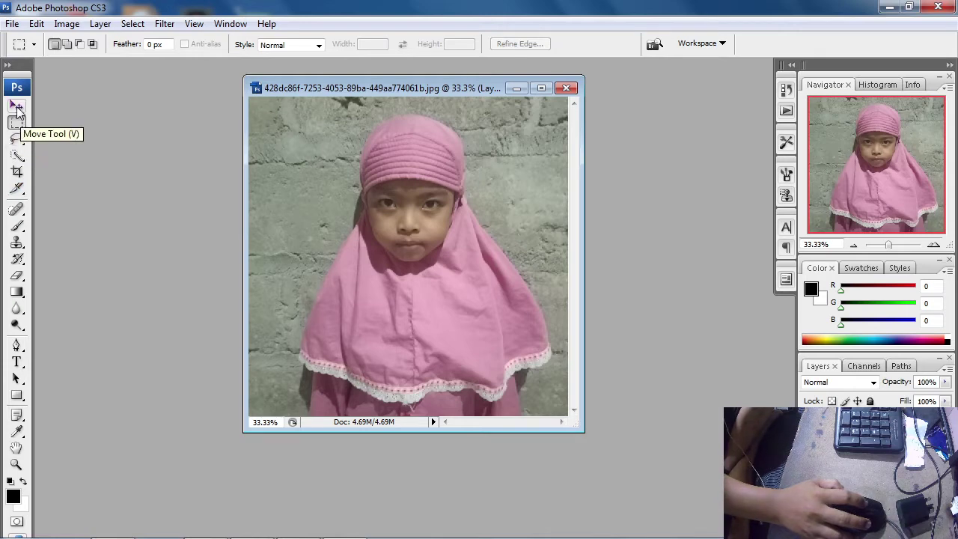
# - Choose the Magnetic Lasso Tool and set its frequency to 100
pyautogui.click(18, 141)
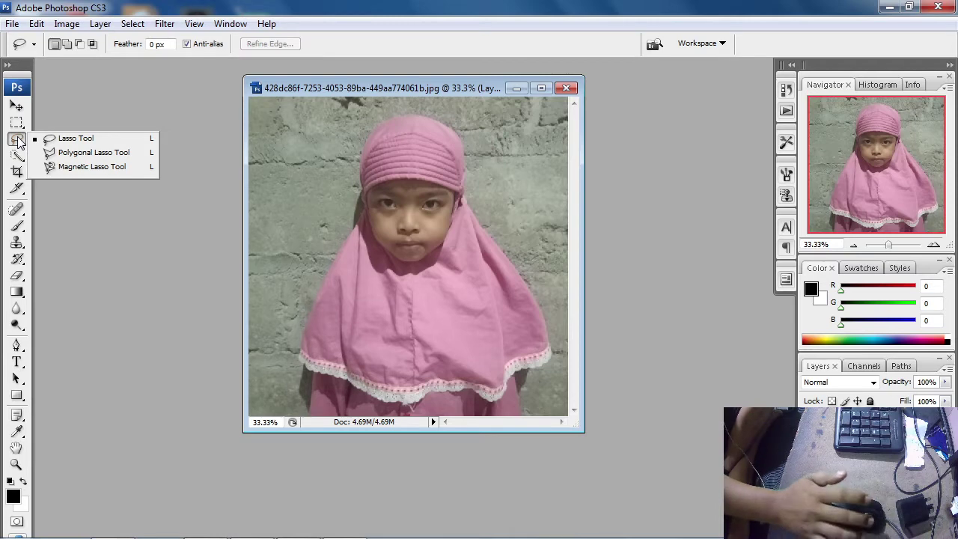
pyautogui.click(51, 168)
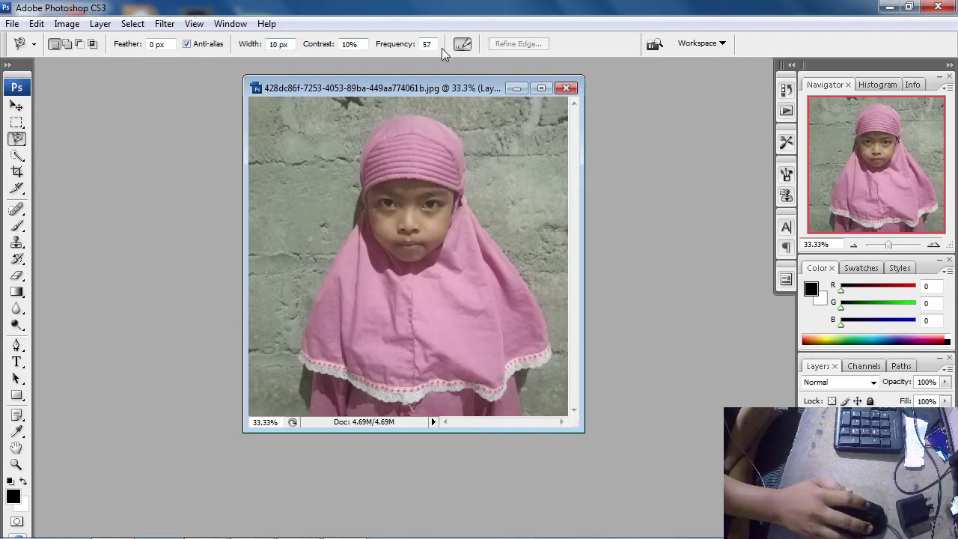
pyautogui.write('100')
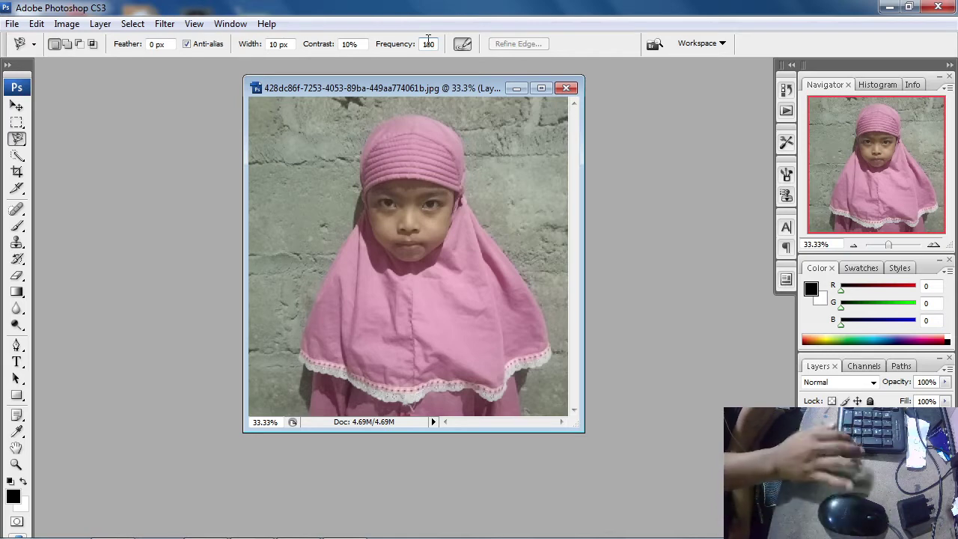
# - Trace the child's outline with the Magnetic Lasso, removing stray anchor points, and close the path into a selection
pyautogui.click(308, 420)
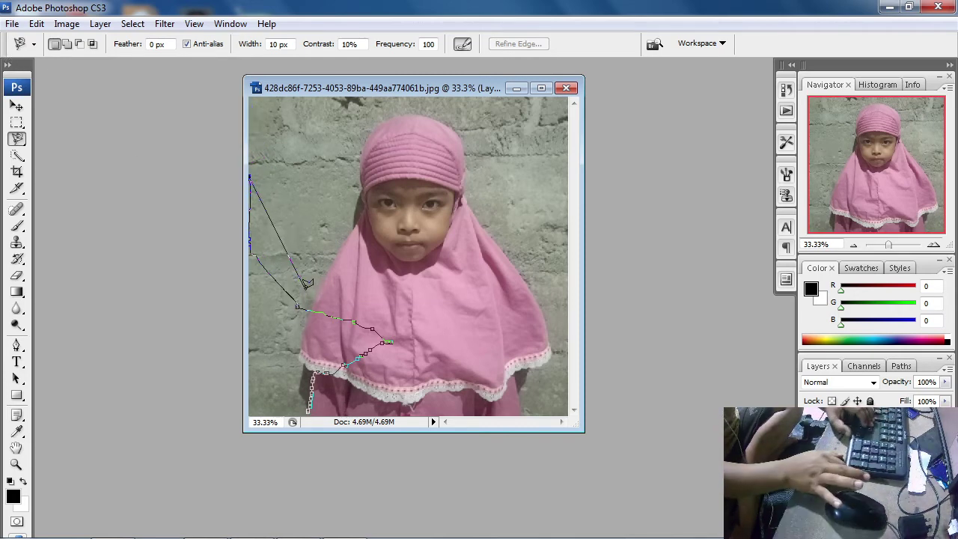
pyautogui.press('Delete')
pyautogui.press('Delete')
pyautogui.press('Delete')
pyautogui.press('Delete')
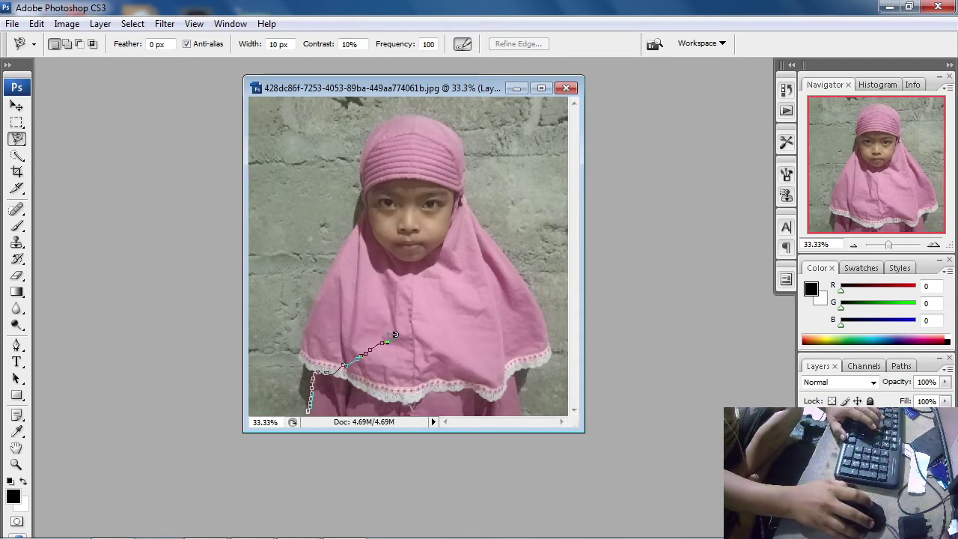
pyautogui.press('Delete')
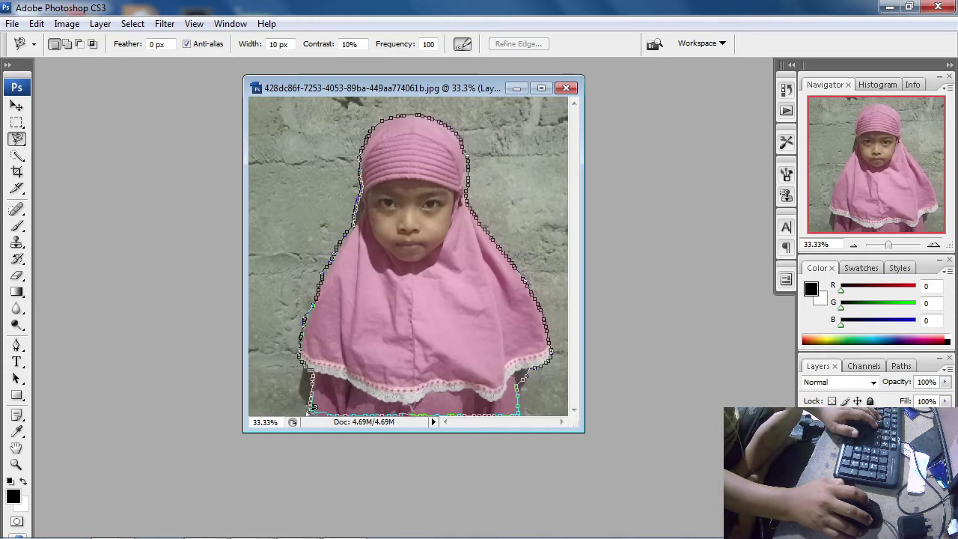
pyautogui.press('Escape')
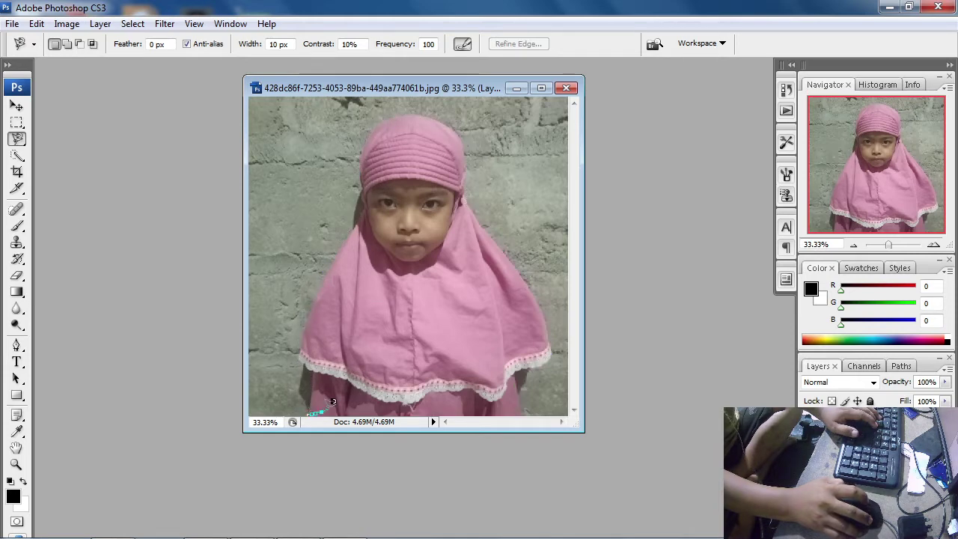
pyautogui.click(310, 405)
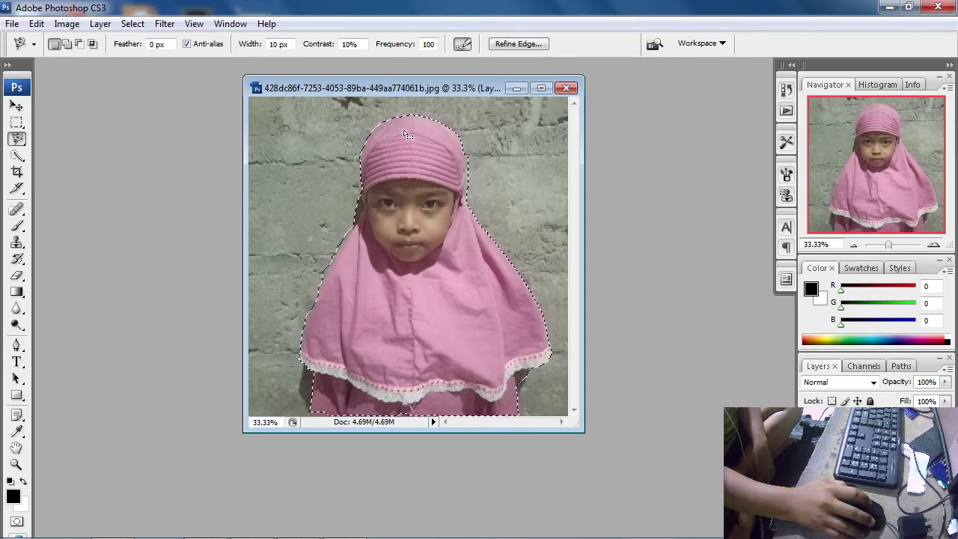
# - Invert the selection to cover the wall background and feather it with a radius of 1 pixel
pyautogui.click(124, 23)
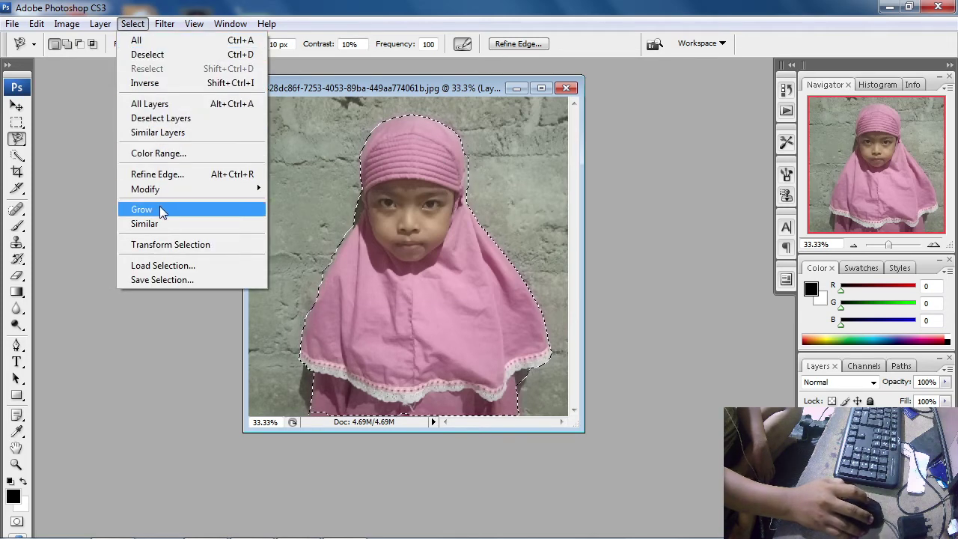
pyautogui.click(160, 84)
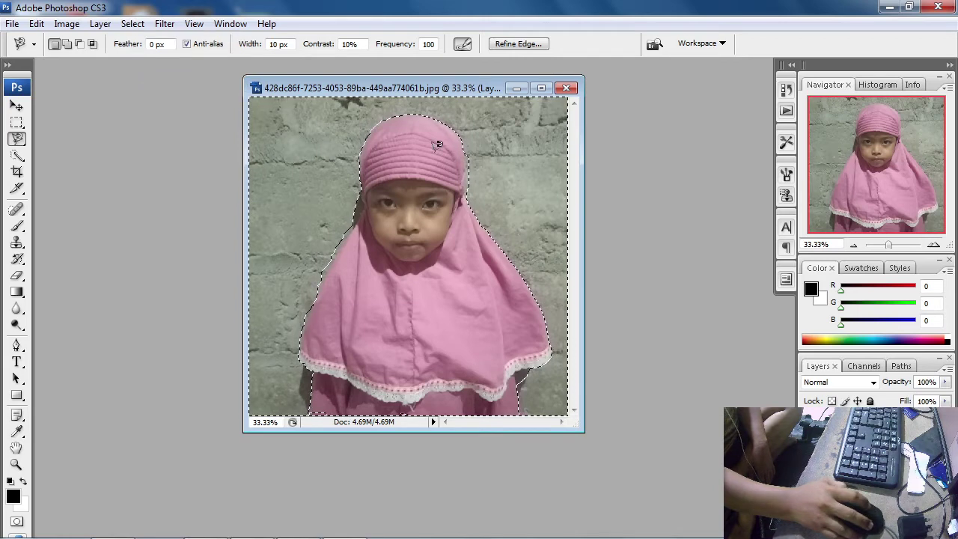
pyautogui.click(134, 25)
pyautogui.moveTo(203, 190)
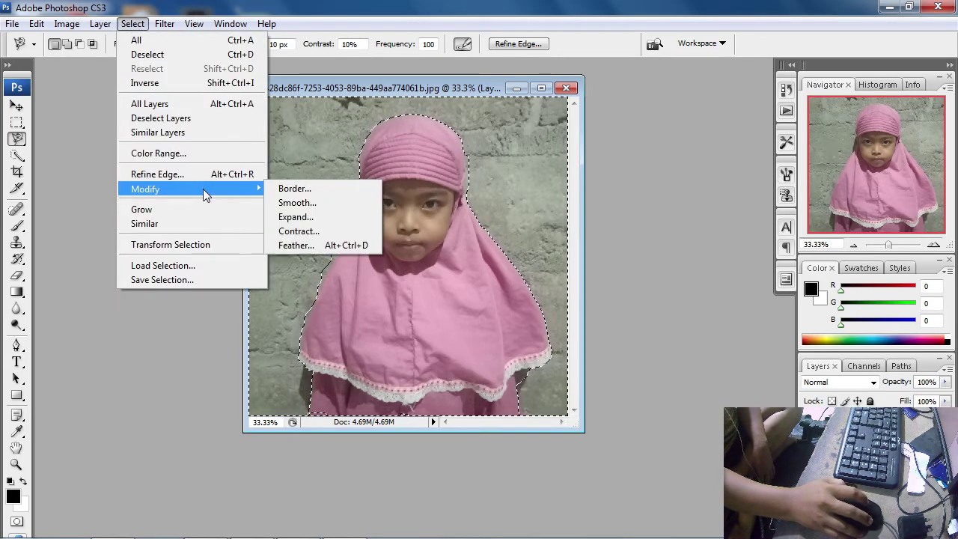
pyautogui.click(300, 246)
pyautogui.write('5')
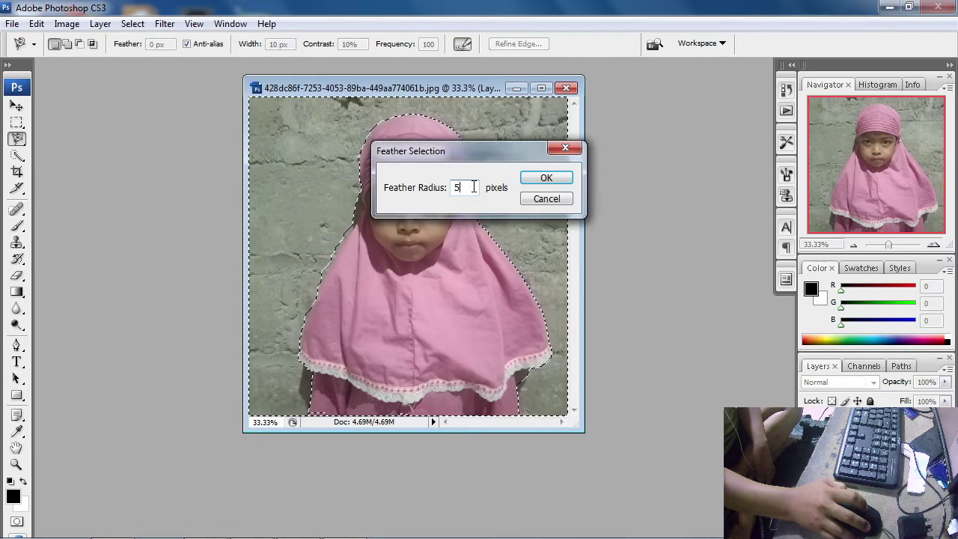
pyautogui.click(420, 188)
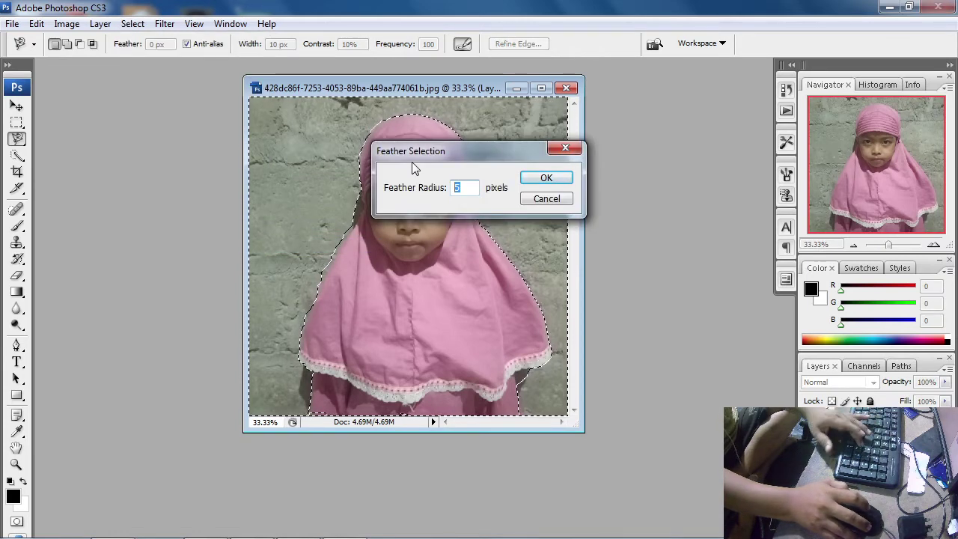
pyautogui.write('1')
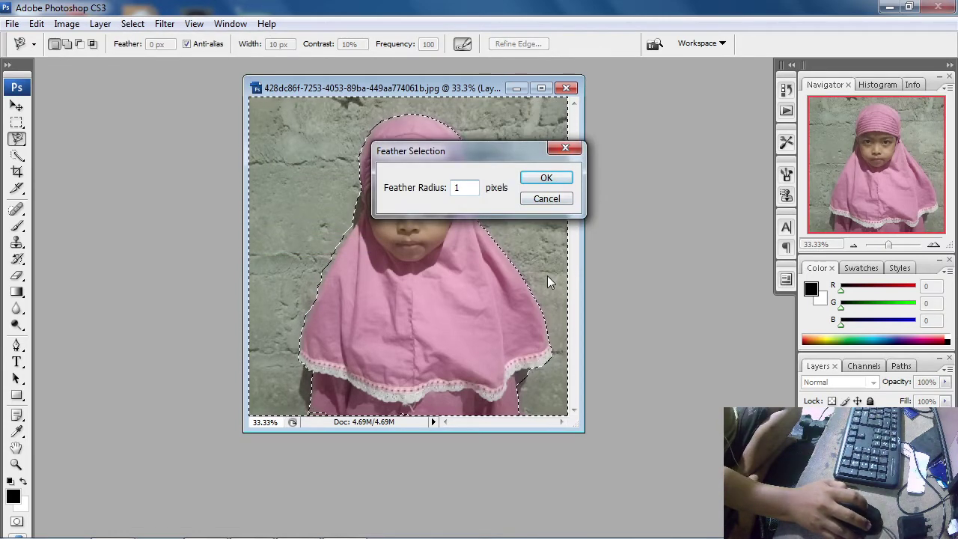
pyautogui.click(546, 182)
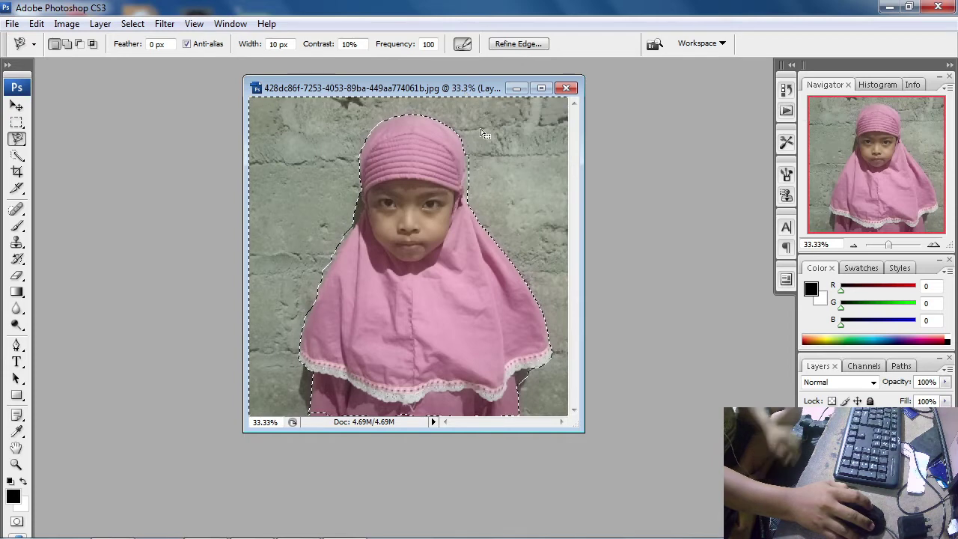
# - Delete the selected wall background from the photo and deselect
pyautogui.press('Delete')
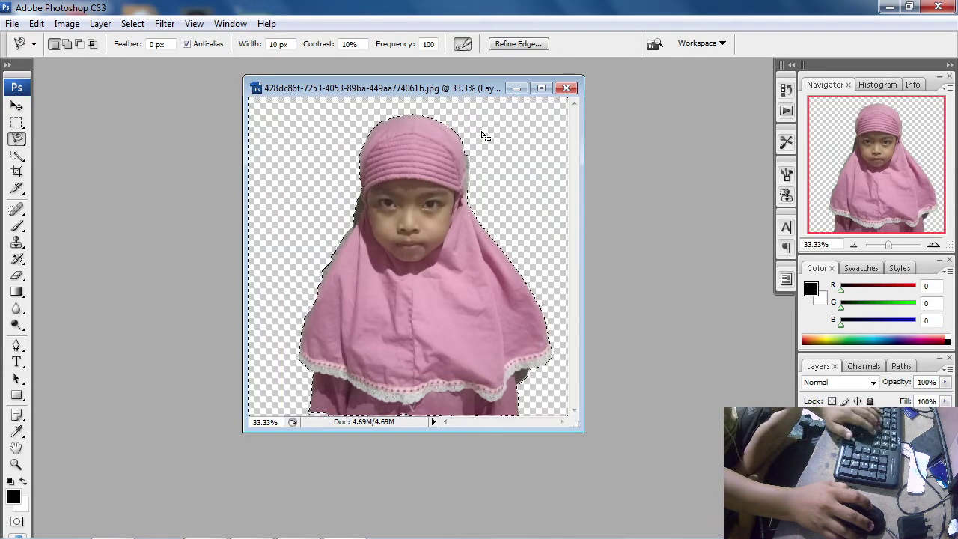
pyautogui.click(138, 23)
pyautogui.click(150, 57)
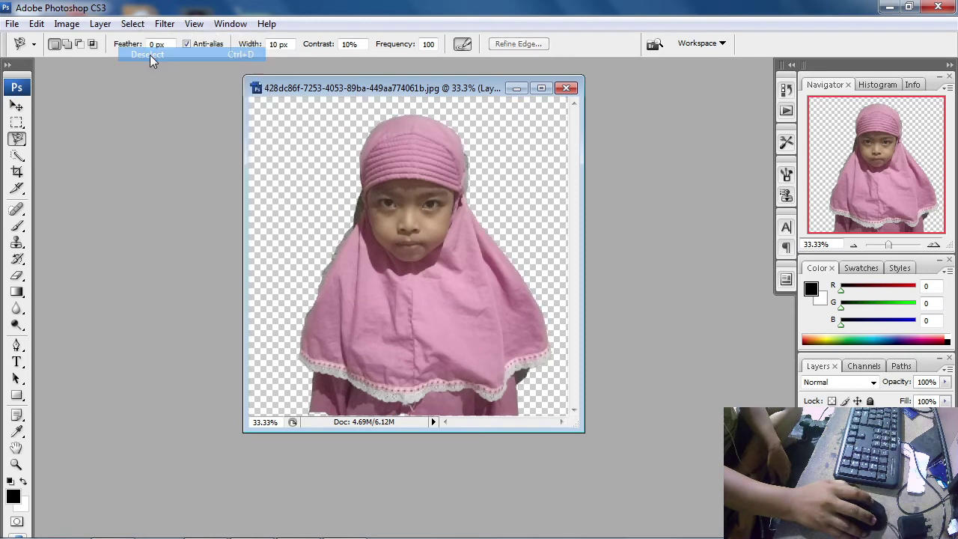
# - Maximize the photo's document window and fit the whole image on screen
pyautogui.moveTo(375, 91); pyautogui.dragTo(390, 90)
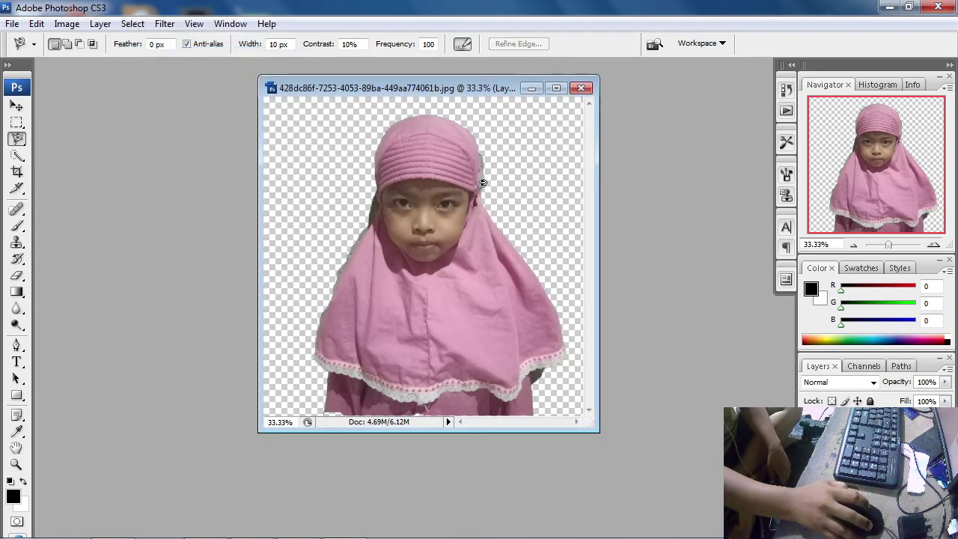
pyautogui.doubleClick(447, 93)
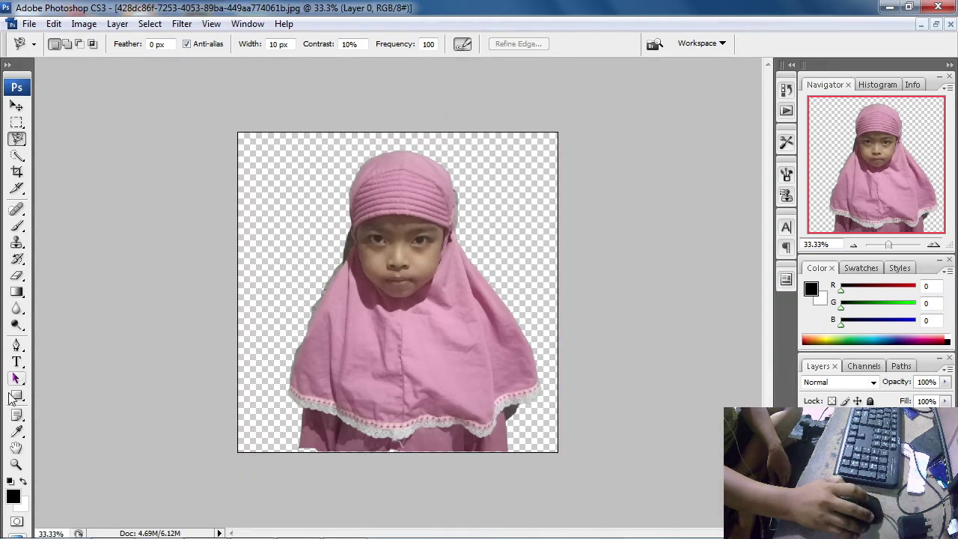
pyautogui.click(16, 464)
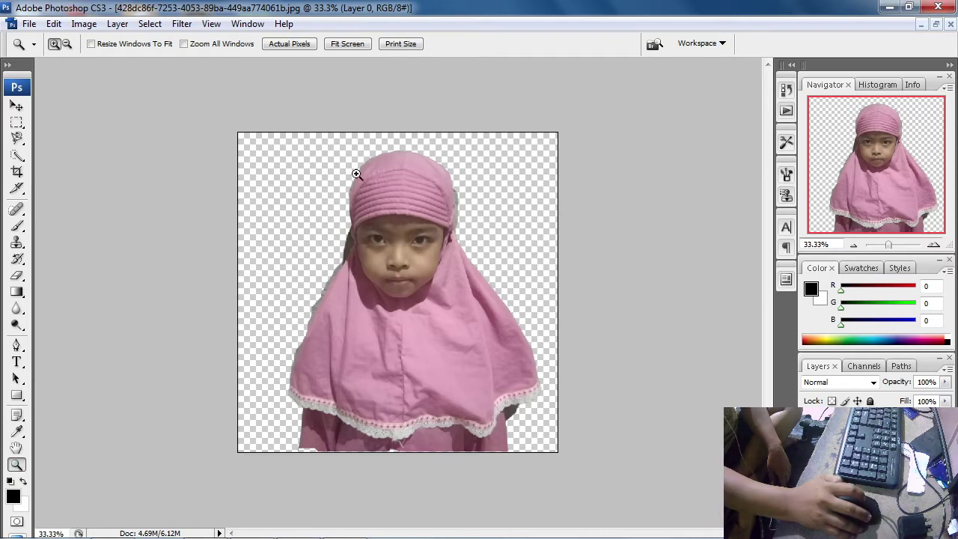
pyautogui.click(349, 44)
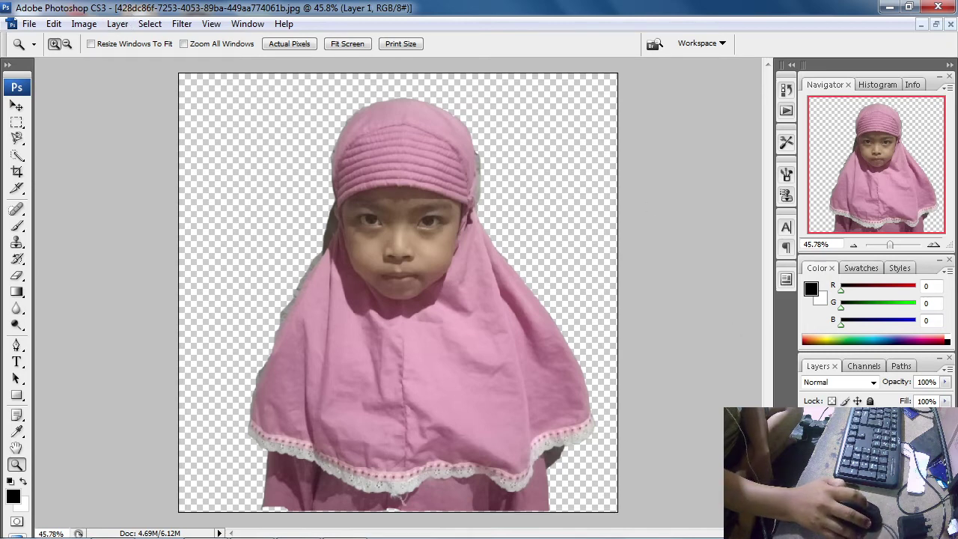
# - Add a Solid Color fill layer in bright blue and move the child's Layer 0 above it
pyautogui.click(861, 524)
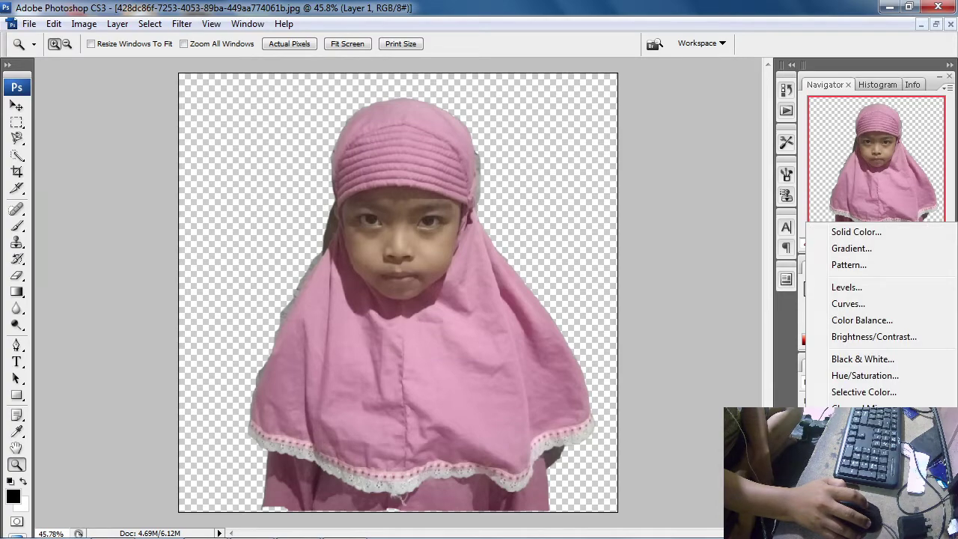
pyautogui.click(850, 233)
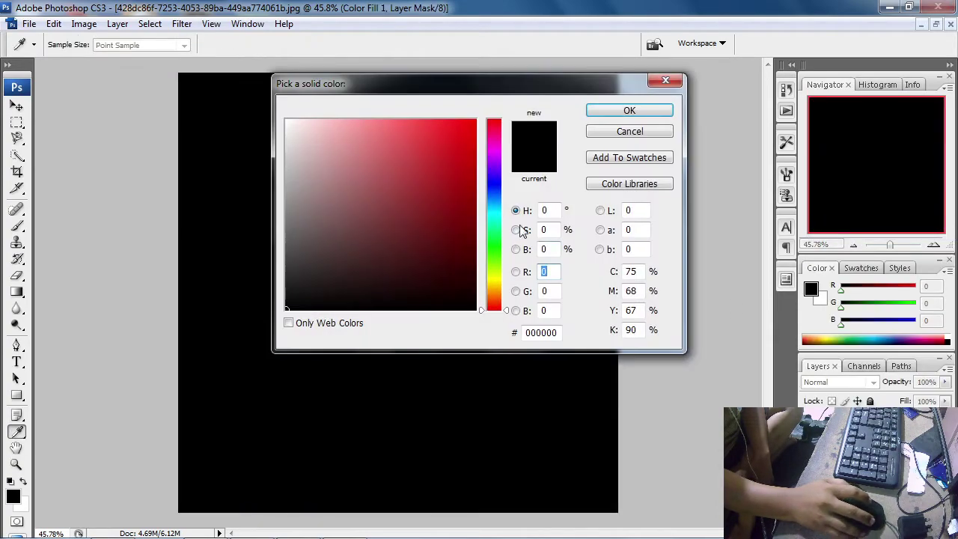
pyautogui.click(491, 187)
pyautogui.click(468, 124)
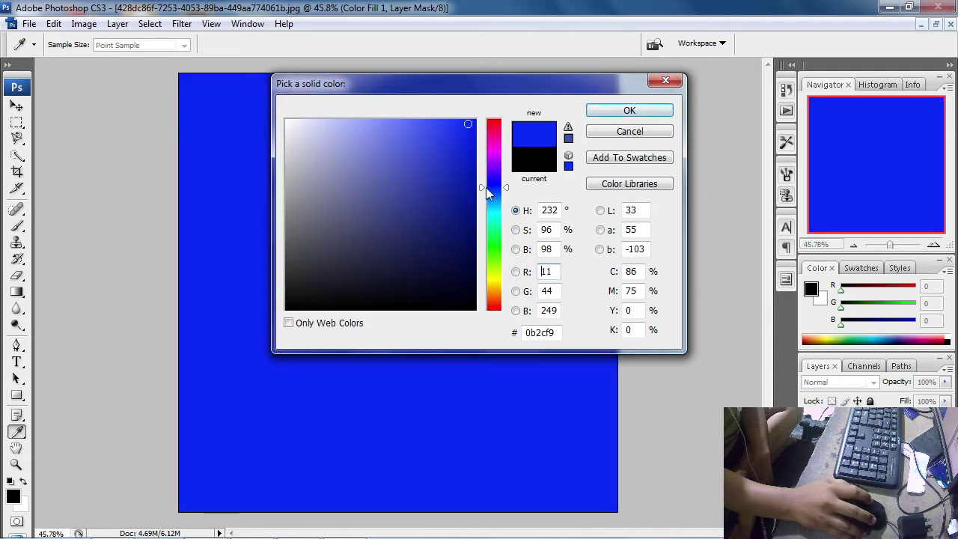
pyautogui.click(468, 125)
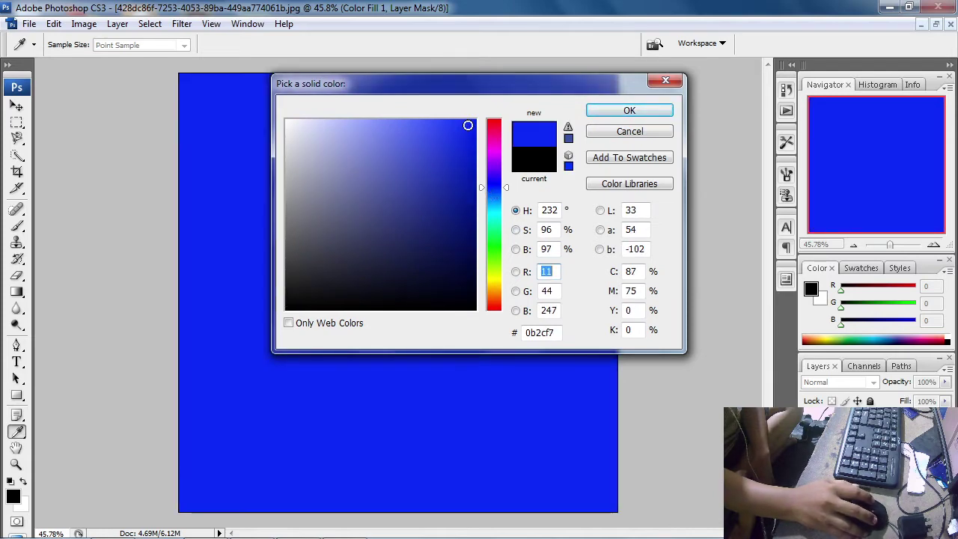
pyautogui.moveTo(468, 125); pyautogui.dragTo(469, 160)
pyautogui.click(463, 301)
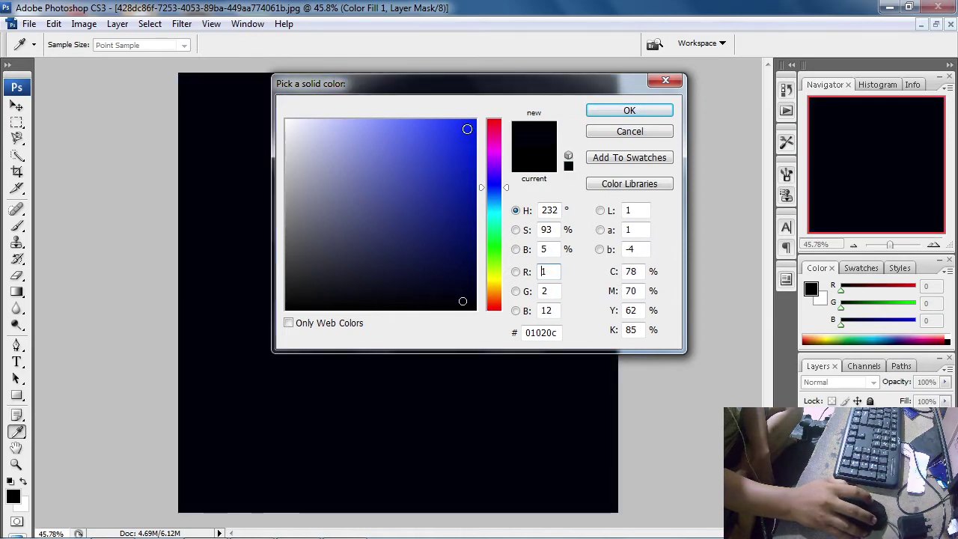
pyautogui.click(464, 127)
pyautogui.click(627, 110)
pyautogui.press('z')
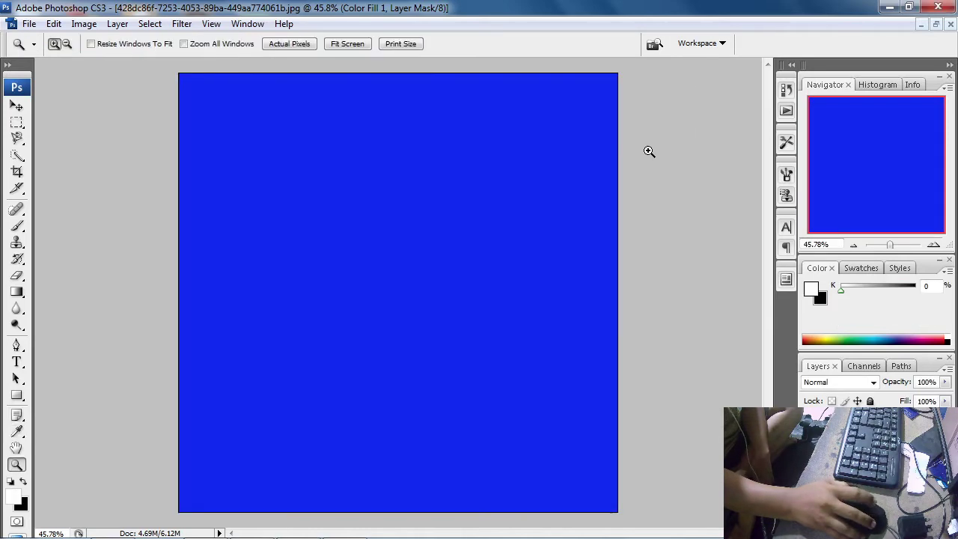
pyautogui.click(861, 449)
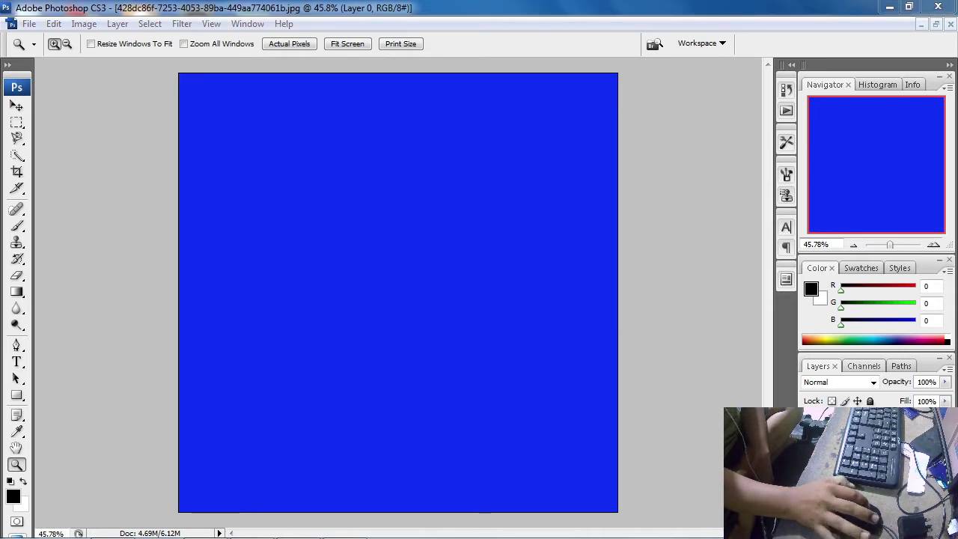
pyautogui.moveTo(861, 449); pyautogui.dragTo(861, 414)
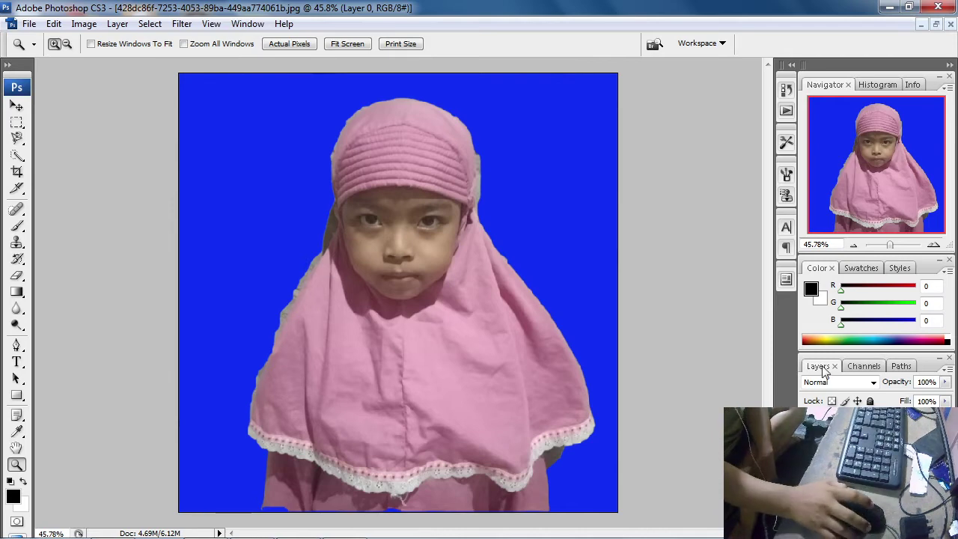
pyautogui.doubleClick(654, 12)
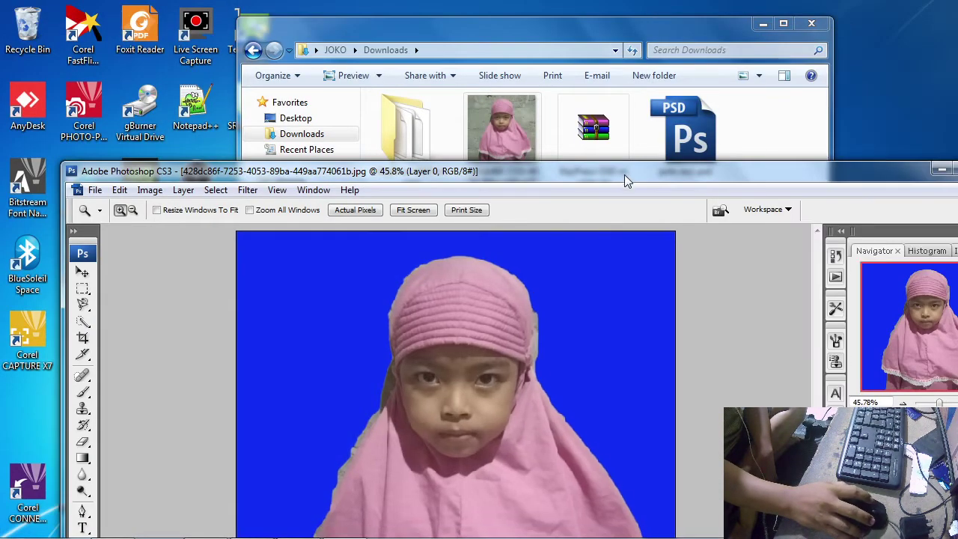
pyautogui.moveTo(624, 175); pyautogui.dragTo(571, 6)
pyautogui.doubleClick(571, 6)
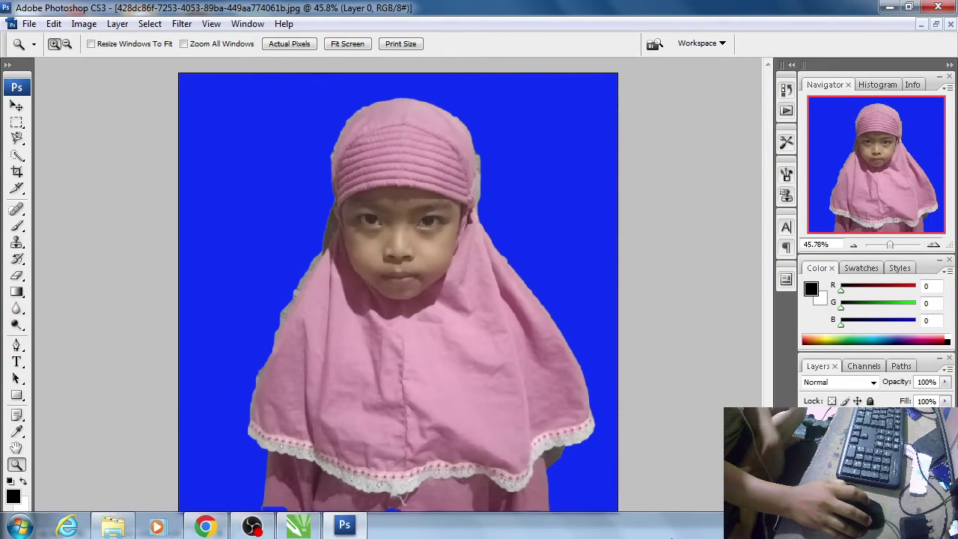
pyautogui.click(255, 523)
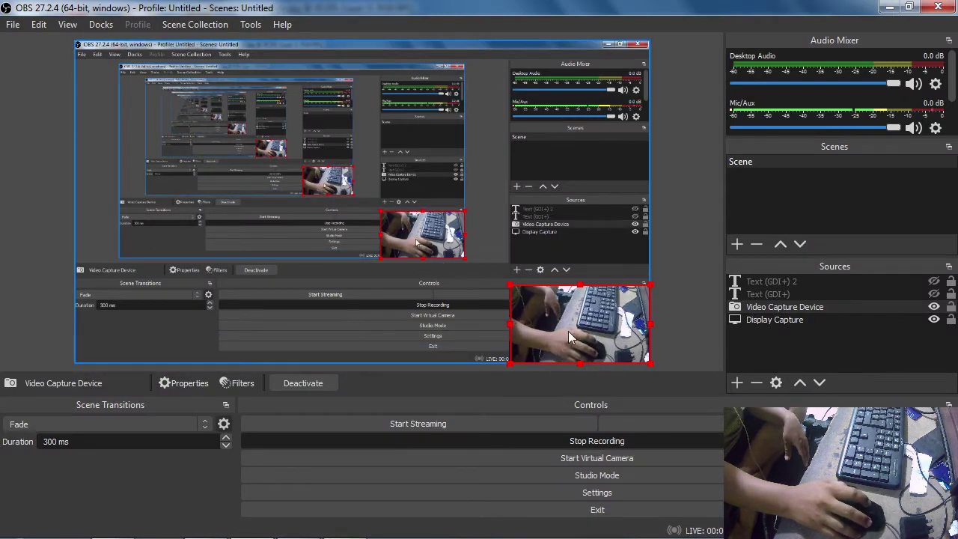
pyautogui.click(889, 7)
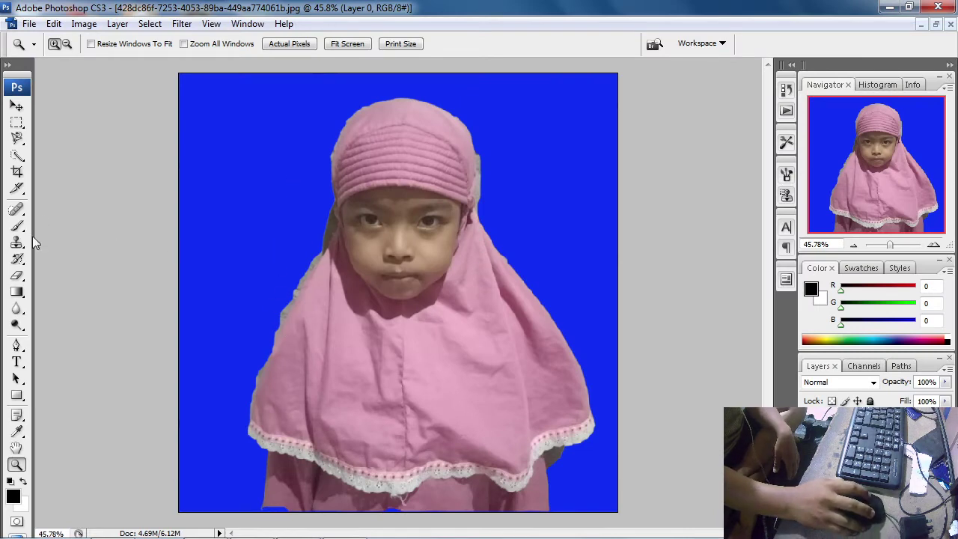
# - Erase the leftover wall fringe around the child's headscarf on Layer 0 using the Eraser with a 97 px hard brush
pyautogui.click(19, 278)
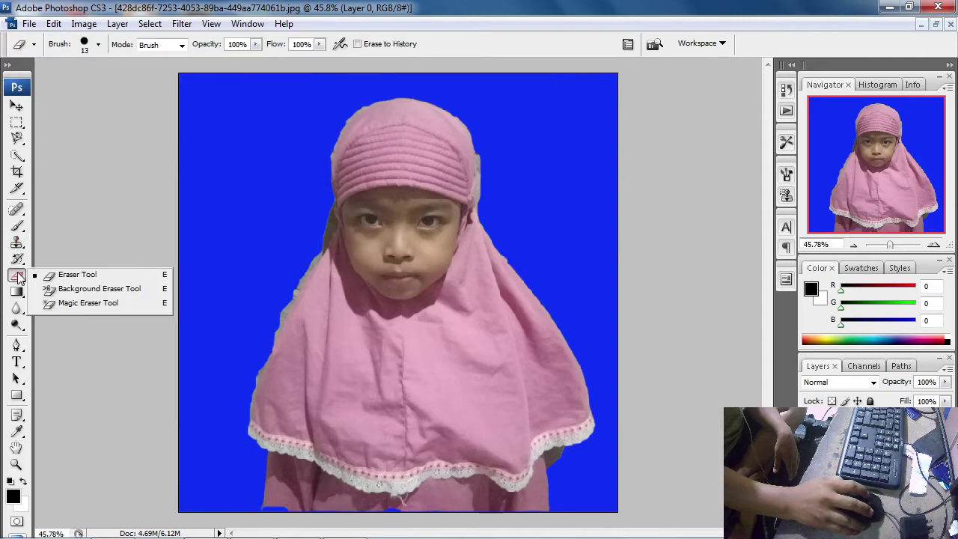
pyautogui.click(49, 276)
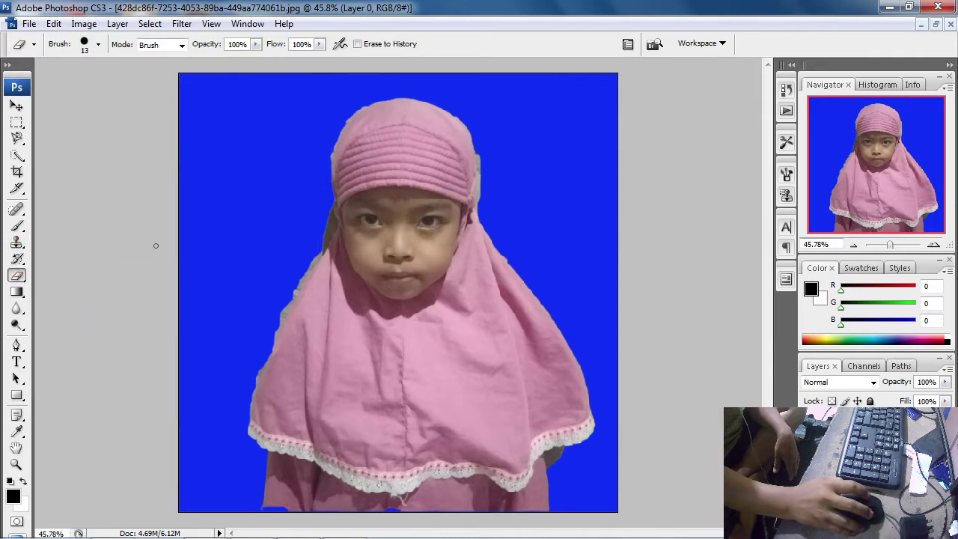
pyautogui.click(98, 44)
pyautogui.moveTo(32, 88); pyautogui.dragTo(90, 86)
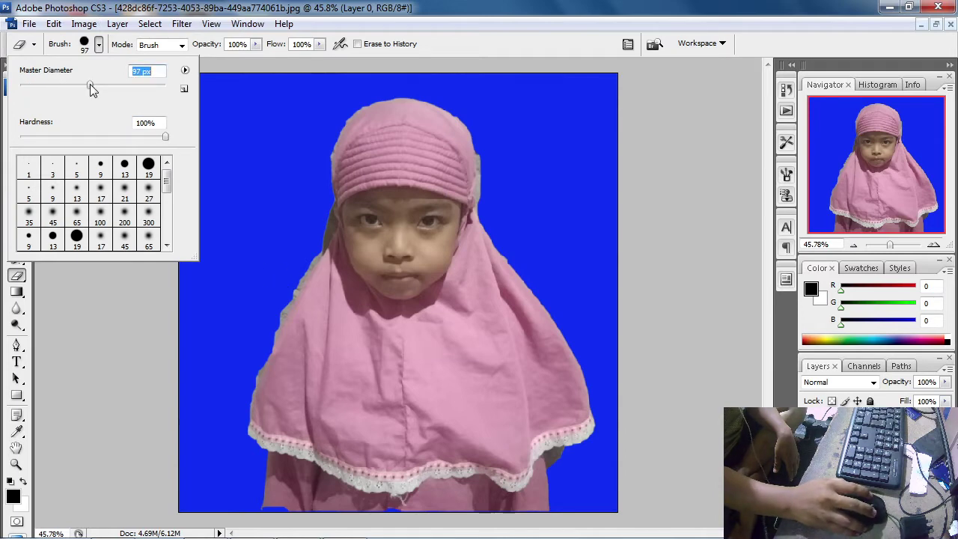
pyautogui.click(274, 303)
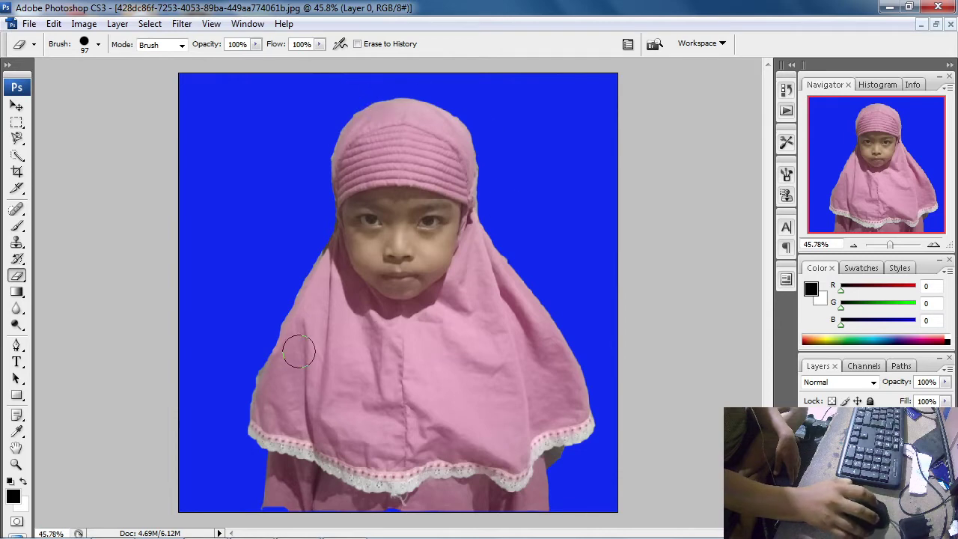
# - Soften the outline of the child's headscarf with the Blur tool, using a 201 px soft brush at 50% strength
pyautogui.click(18, 276)
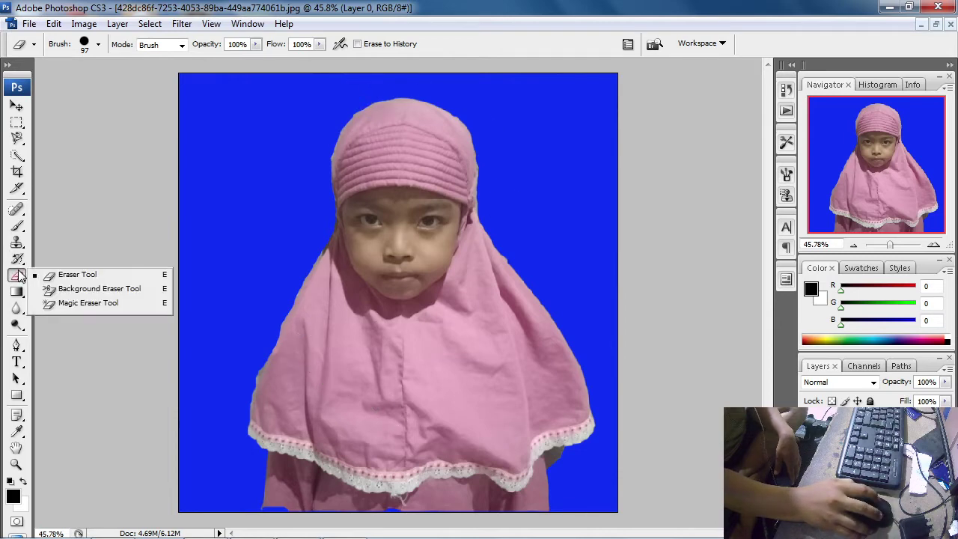
pyautogui.click(17, 308)
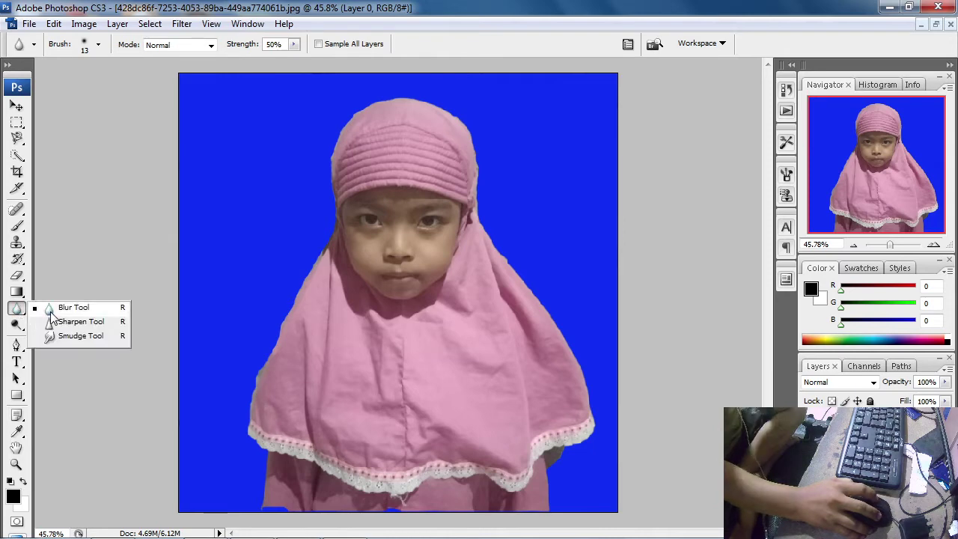
pyautogui.click(74, 307)
pyautogui.click(101, 46)
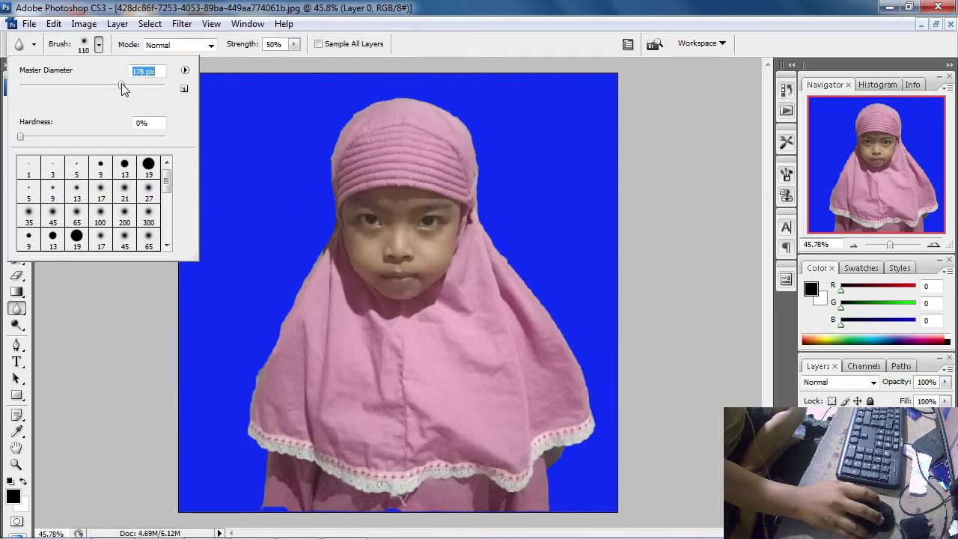
pyautogui.moveTo(121, 83); pyautogui.dragTo(130, 84)
pyautogui.click(315, 134)
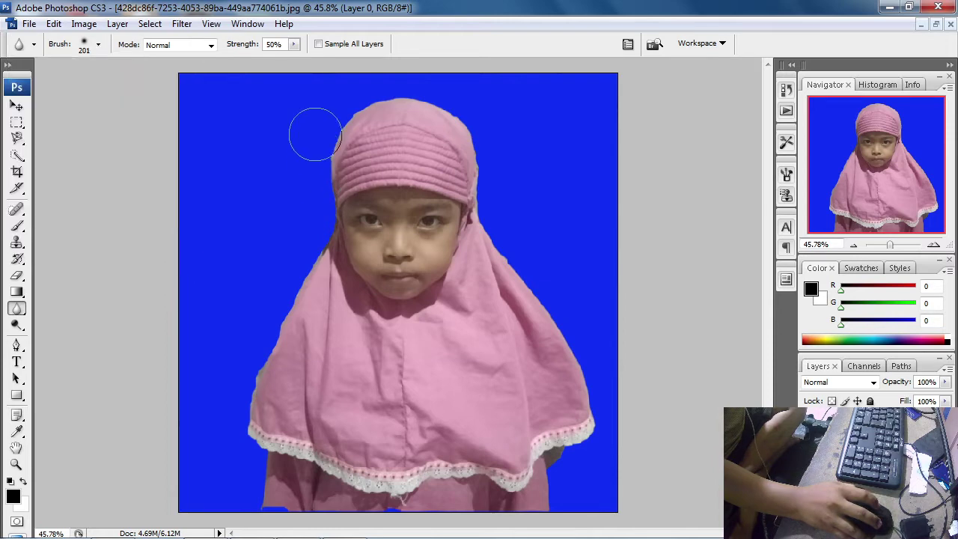
pyautogui.moveTo(315, 134)
pyautogui.mouseDown()
pyautogui.moveTo(323, 166)
pyautogui.moveTo(342, 111)
pyautogui.moveTo(402, 99)
pyautogui.moveTo(452, 113)
pyautogui.moveTo(473, 152)
pyautogui.mouseUp()
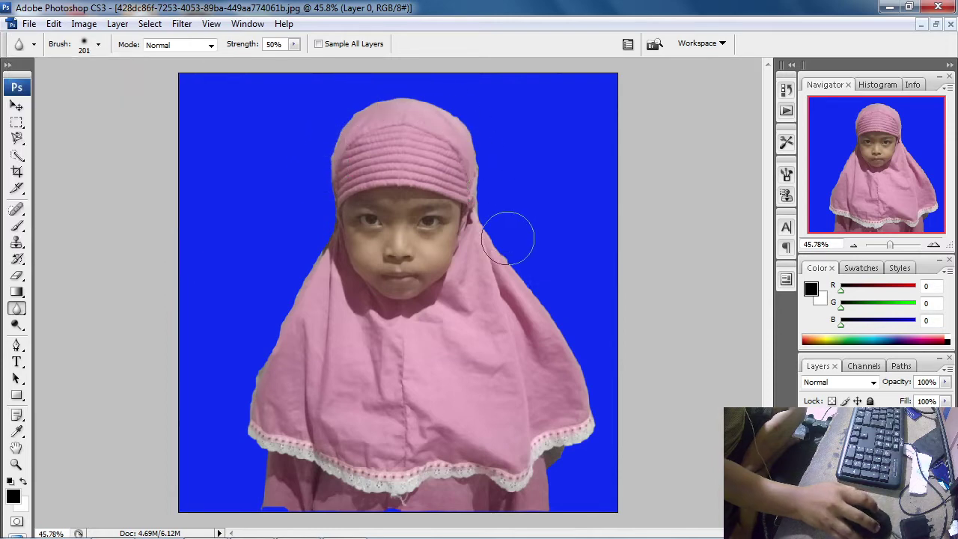
pyautogui.moveTo(507, 238); pyautogui.dragTo(505, 255)
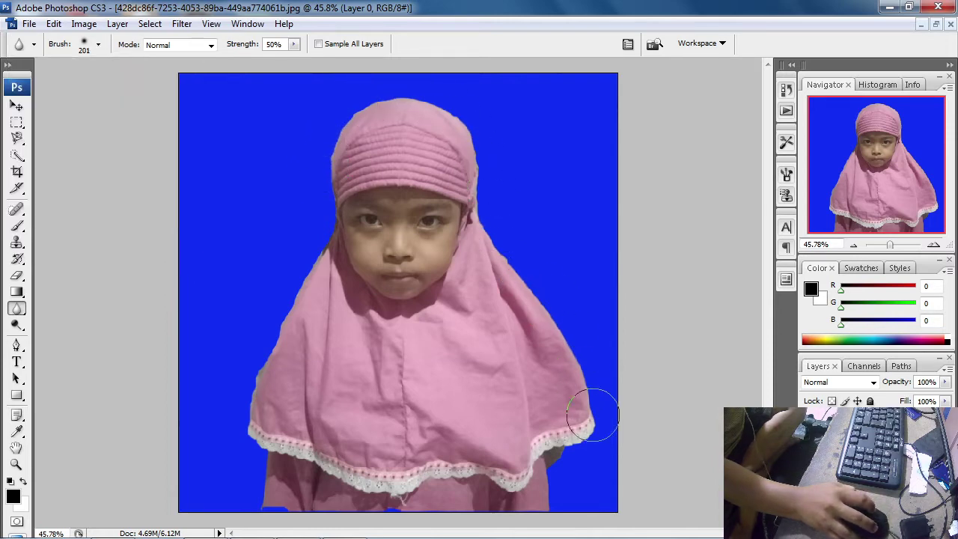
pyautogui.moveTo(591, 450)
pyautogui.mouseDown()
pyautogui.moveTo(554, 338)
pyautogui.moveTo(460, 139)
pyautogui.moveTo(431, 102)
pyautogui.moveTo(329, 130)
pyautogui.mouseUp()
pyautogui.moveTo(316, 227)
pyautogui.mouseDown()
pyautogui.moveTo(303, 263)
pyautogui.moveTo(293, 251)
pyautogui.moveTo(241, 429)
pyautogui.moveTo(244, 437)
pyautogui.moveTo(254, 428)
pyautogui.moveTo(259, 500)
pyautogui.moveTo(254, 396)
pyautogui.moveTo(287, 302)
pyautogui.mouseUp()
pyautogui.moveTo(305, 270)
pyautogui.mouseDown()
pyautogui.moveTo(253, 325)
pyautogui.moveTo(280, 332)
pyautogui.moveTo(353, 128)
pyautogui.moveTo(438, 132)
pyautogui.moveTo(492, 235)
pyautogui.moveTo(494, 438)
pyautogui.moveTo(536, 217)
pyautogui.moveTo(601, 302)
pyautogui.moveTo(511, 293)
pyautogui.mouseUp()
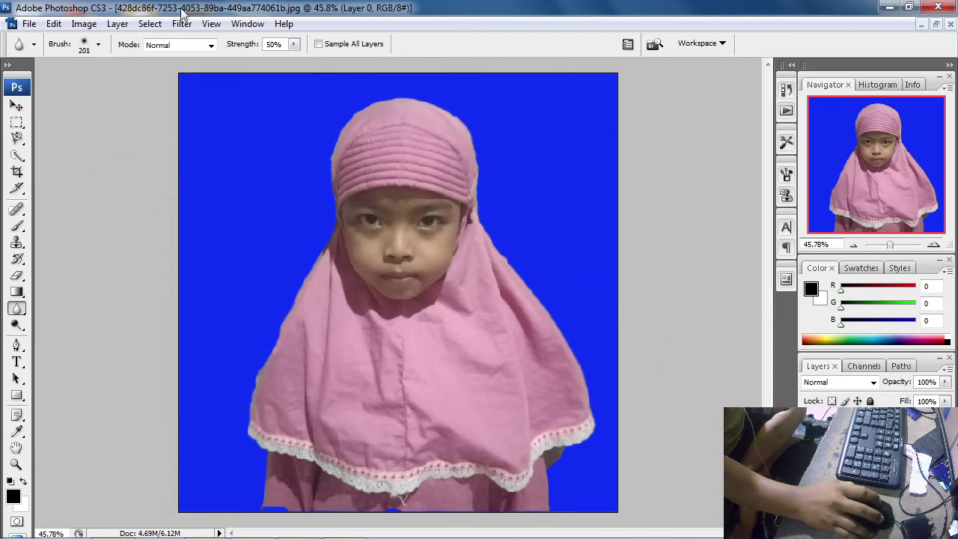
# - Apply the Auto Color adjustment to the child's Layer 0
pyautogui.click(84, 24)
pyautogui.moveTo(120, 63)
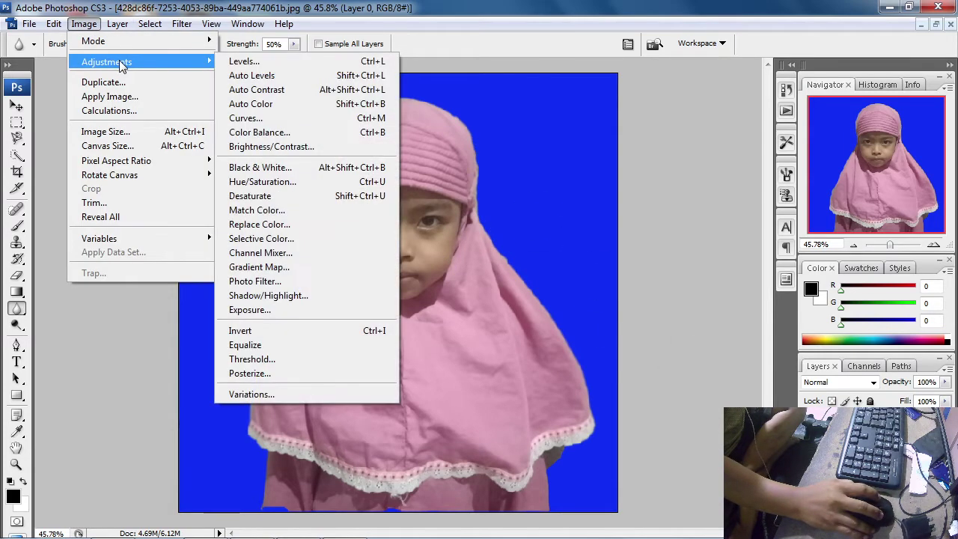
pyautogui.click(251, 103)
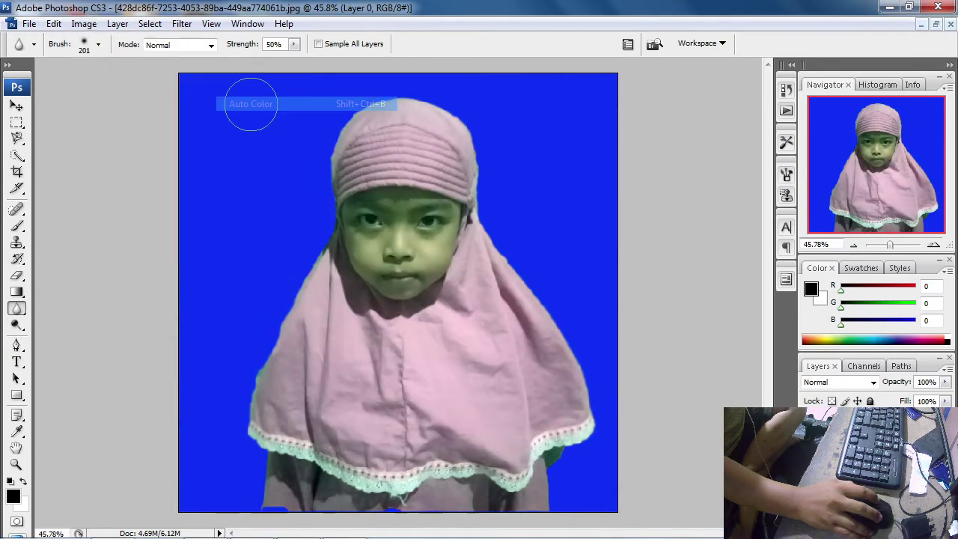
# - Brighten the child's layer with the Brightness/Contrast adjustment
pyautogui.click(85, 24)
pyautogui.moveTo(106, 64)
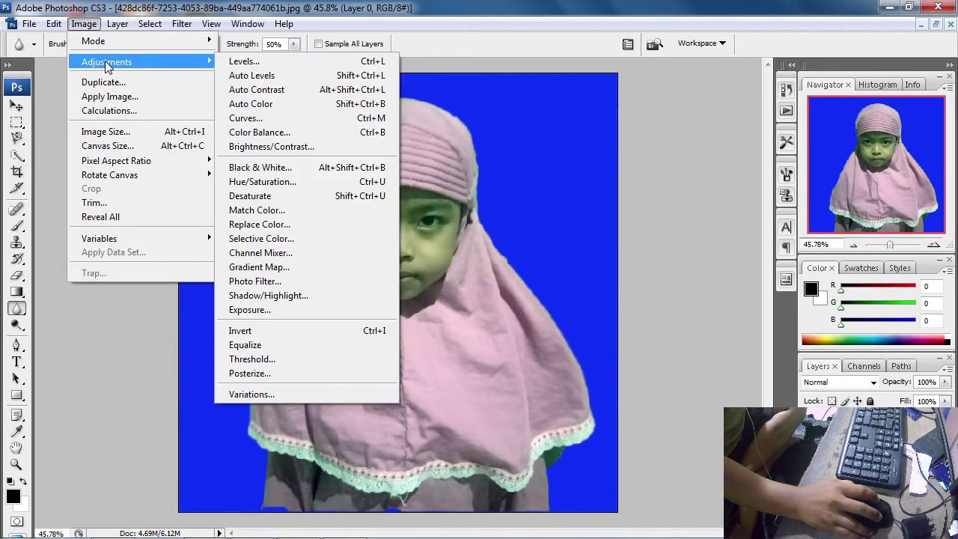
pyautogui.click(270, 148)
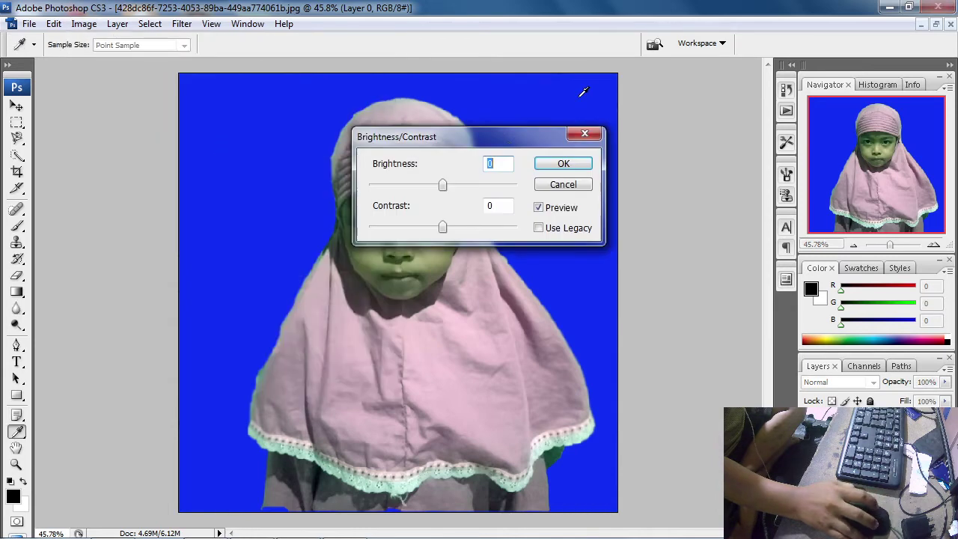
pyautogui.moveTo(500, 136); pyautogui.dragTo(662, 82)
pyautogui.moveTo(604, 128); pyautogui.dragTo(623, 128)
pyautogui.moveTo(603, 171); pyautogui.dragTo(603, 174)
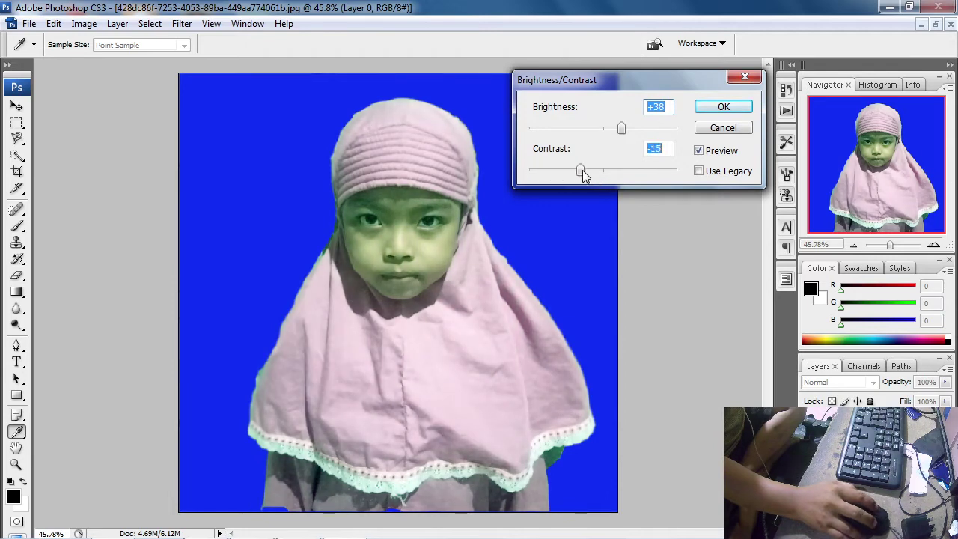
pyautogui.moveTo(621, 130); pyautogui.dragTo(626, 129)
pyautogui.click(723, 107)
pyautogui.press('r')
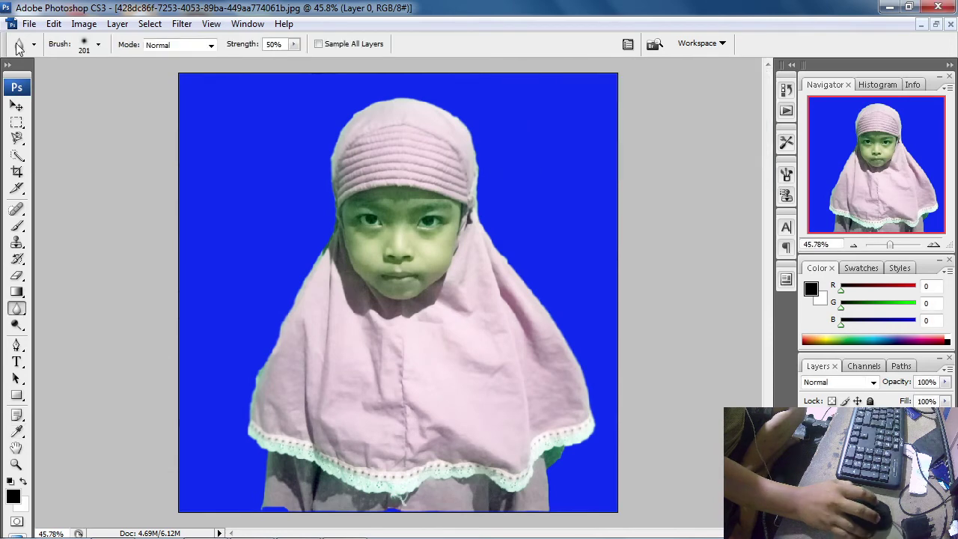
pyautogui.click(85, 24)
pyautogui.moveTo(100, 64)
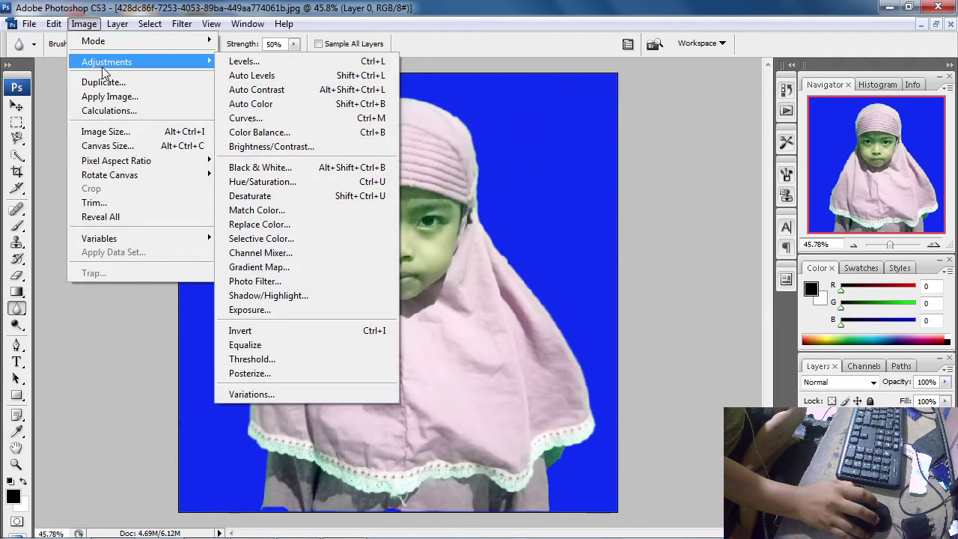
pyautogui.click(292, 132)
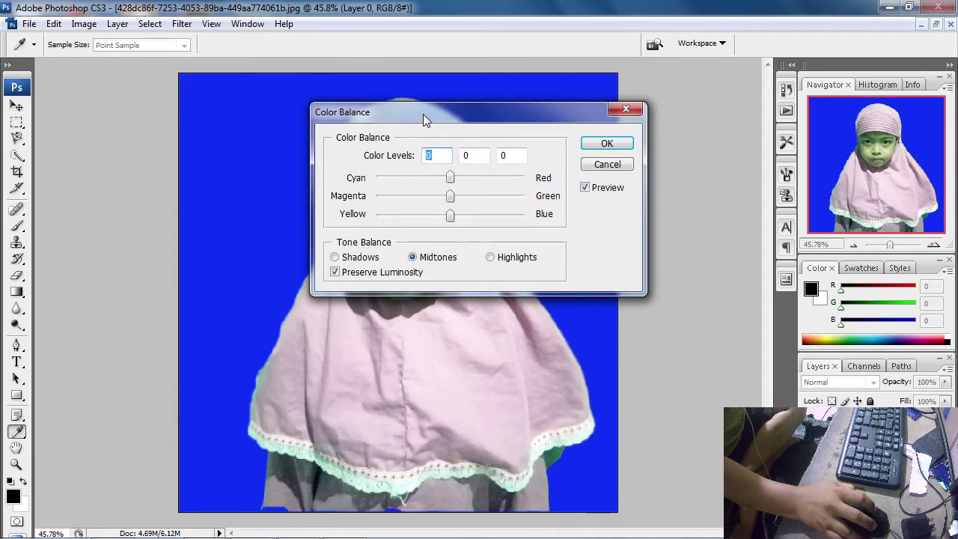
pyautogui.click(633, 109)
# - Adjust the child's layer with Hue/Saturation, setting saturation to -49 and lightness to +5
pyautogui.click(83, 24)
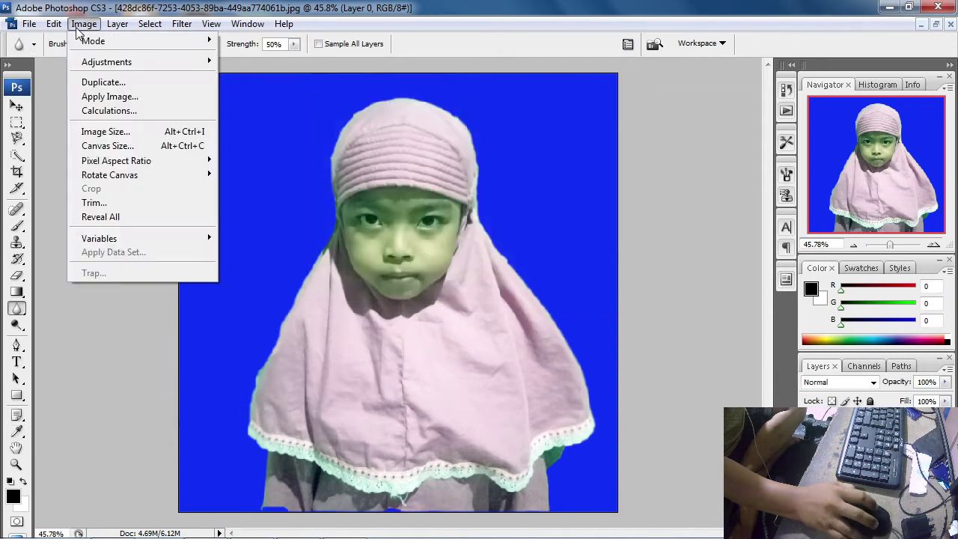
pyautogui.moveTo(172, 62)
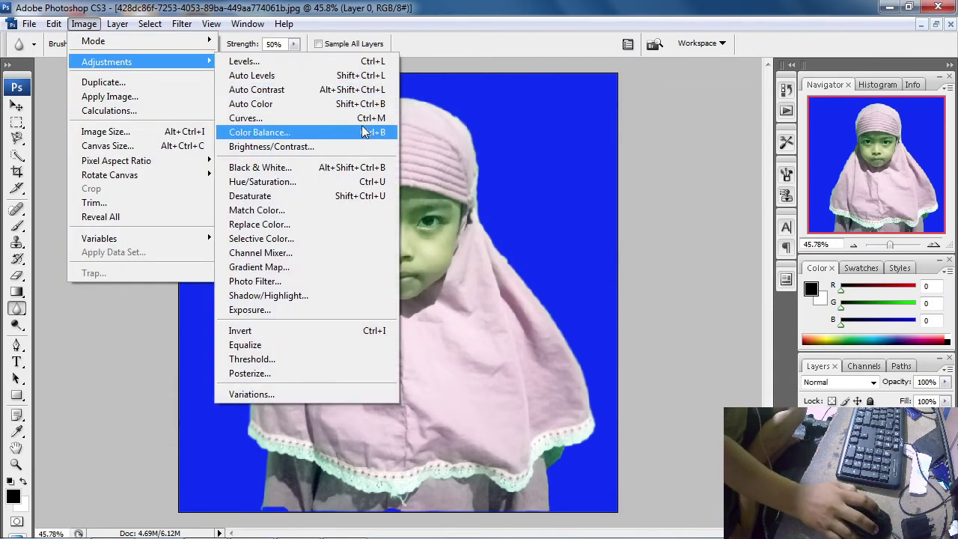
pyautogui.click(312, 188)
pyautogui.moveTo(514, 101); pyautogui.dragTo(778, 63)
pyautogui.moveTo(730, 176); pyautogui.dragTo(680, 173)
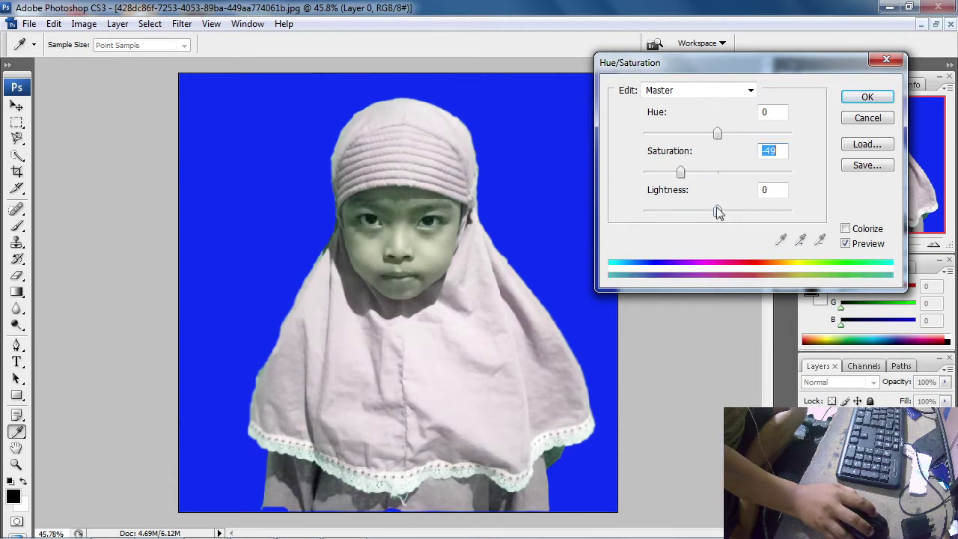
pyautogui.moveTo(718, 211); pyautogui.dragTo(722, 213)
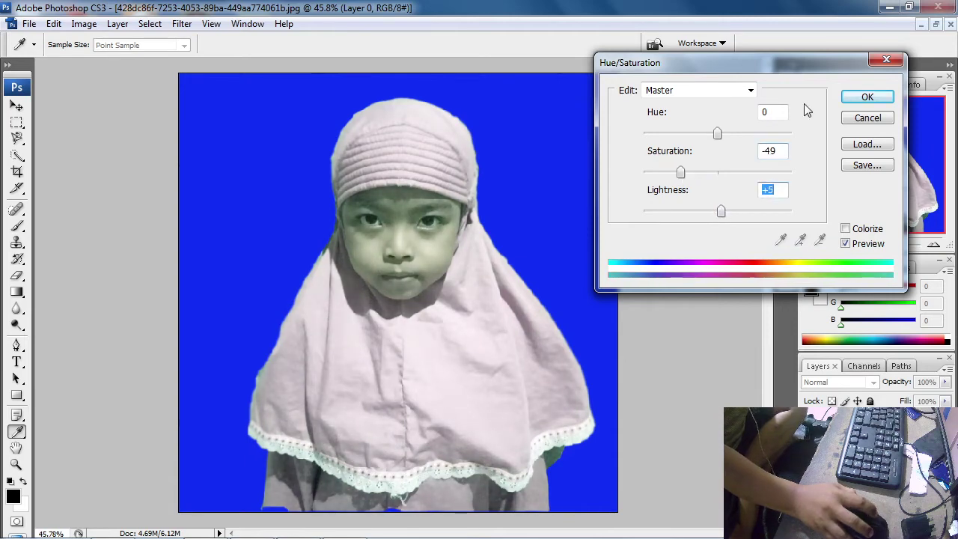
pyautogui.click(867, 97)
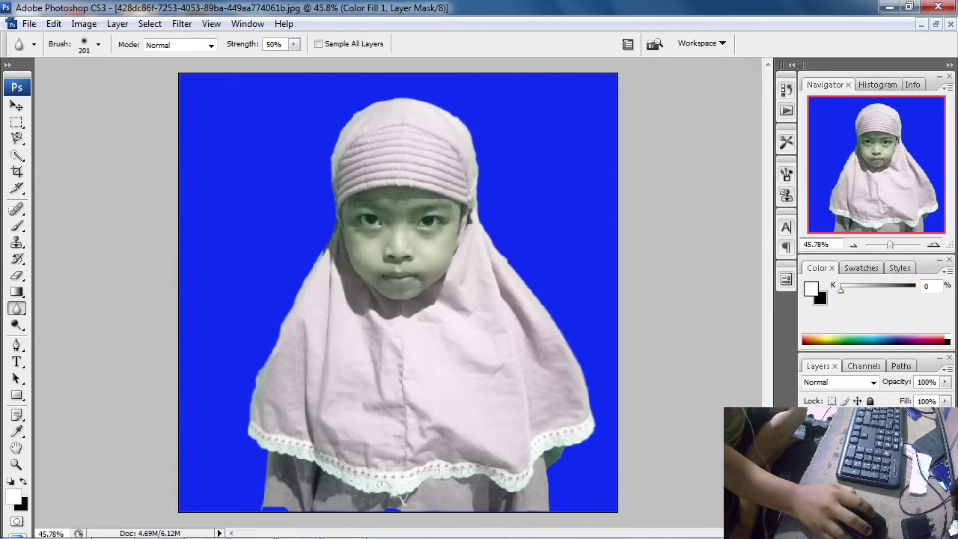
# - Remove the blue Color Fill 1 layer and save the transparent cutout in Downloads as a Photoshop file named foto 2
pyautogui.hotkey('ctrl', 'z')
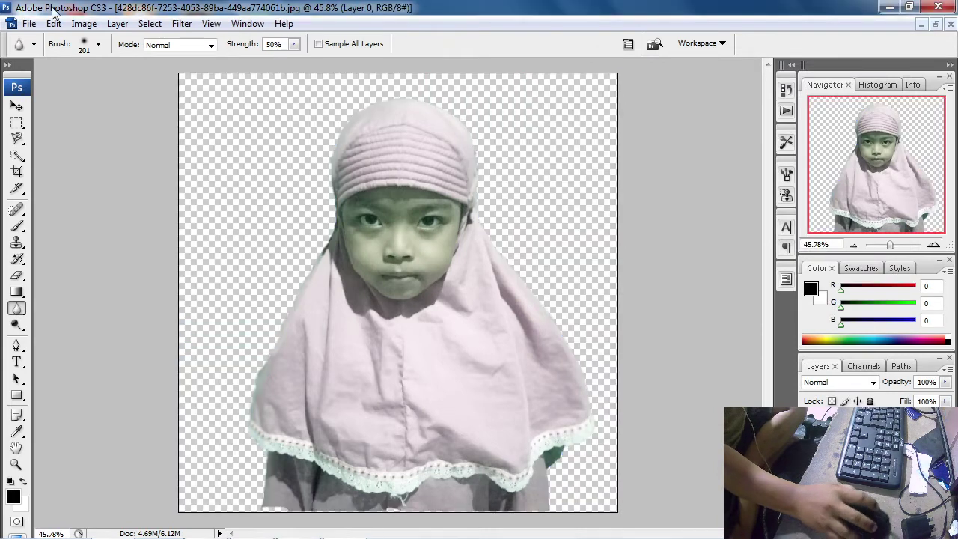
pyautogui.click(30, 25)
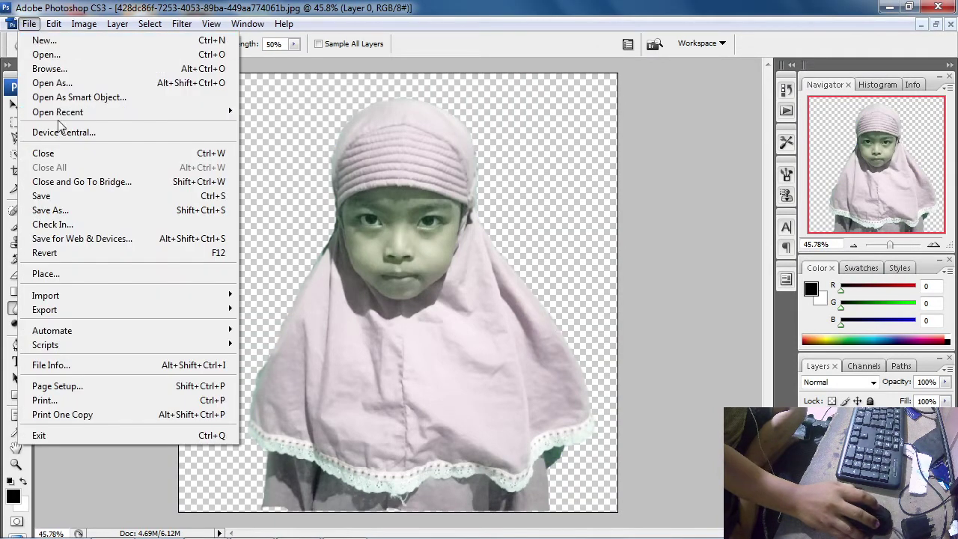
pyautogui.click(68, 212)
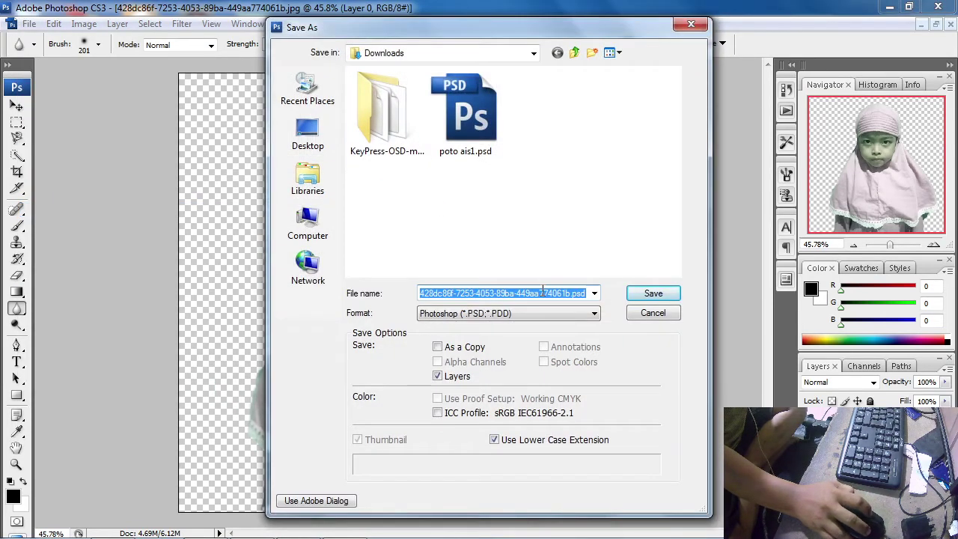
pyautogui.write('foto 2')
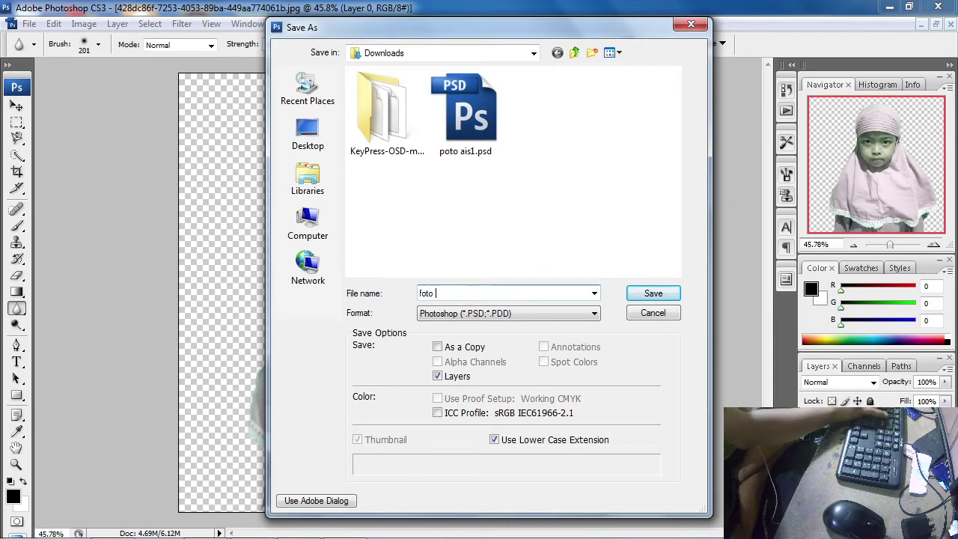
pyautogui.click(651, 293)
pyautogui.click(643, 167)
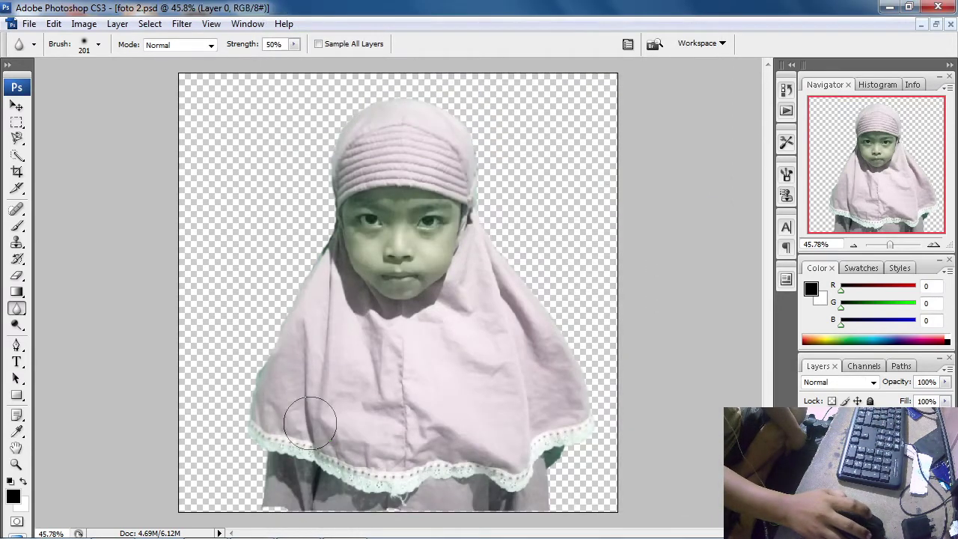
# - Switch to CorelDRAW X7 and create a new A4 document with CMYK as the primary color mode
pyautogui.click(883, 7)
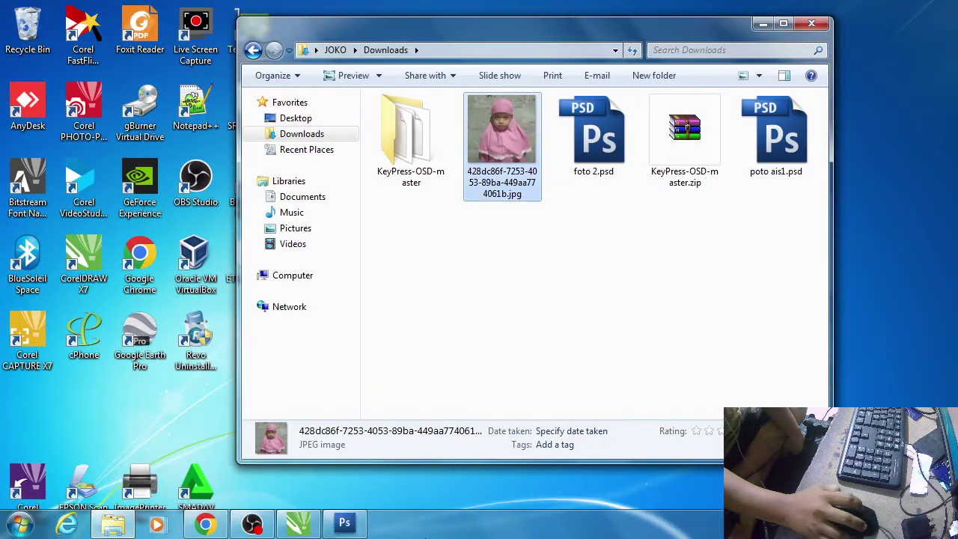
pyautogui.click(297, 526)
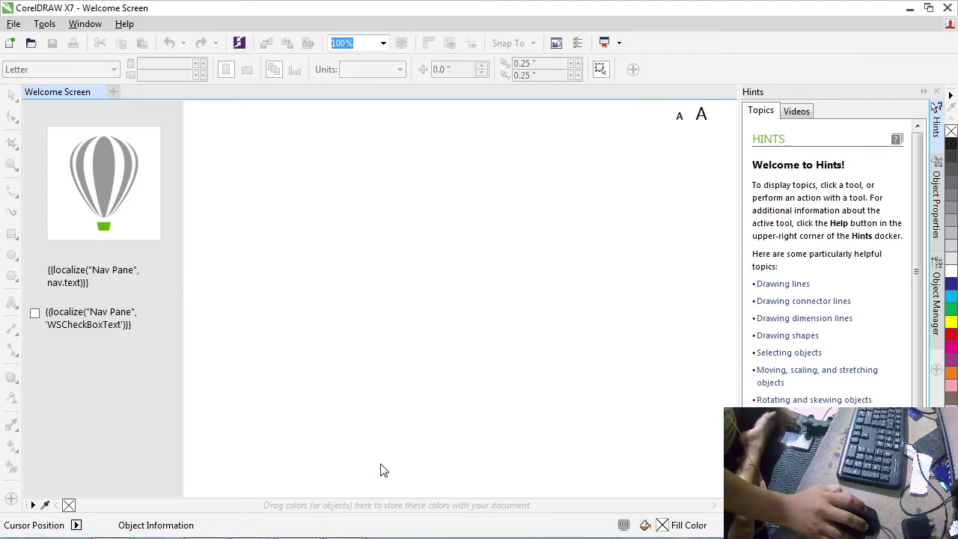
pyautogui.click(9, 45)
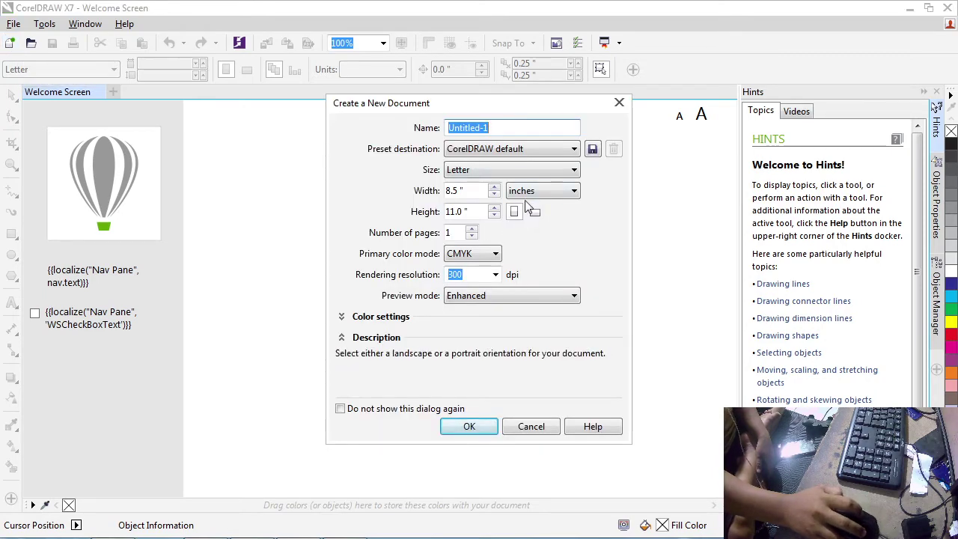
pyautogui.click(515, 170)
pyautogui.moveTo(573, 232); pyautogui.dragTo(572, 397)
pyautogui.click(506, 320)
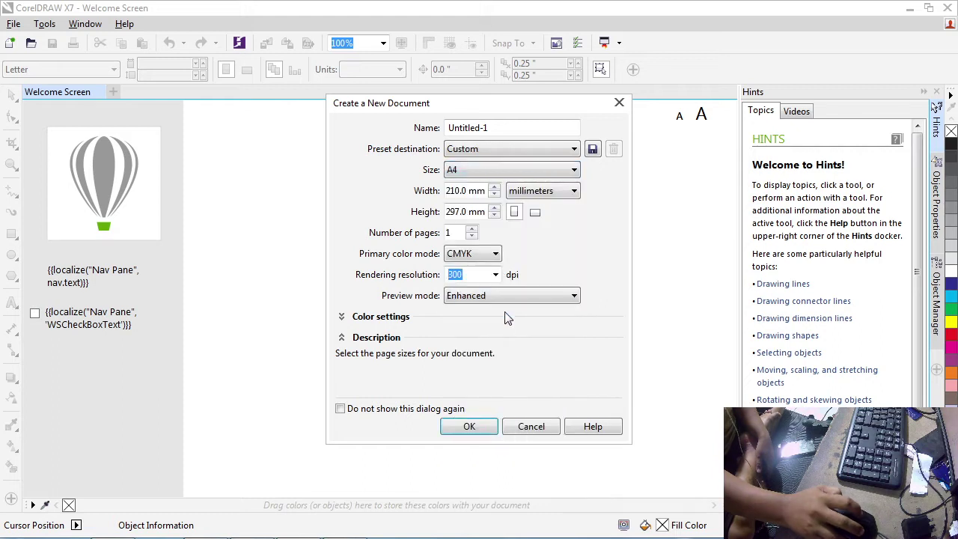
pyautogui.click(479, 258)
pyautogui.click(480, 259)
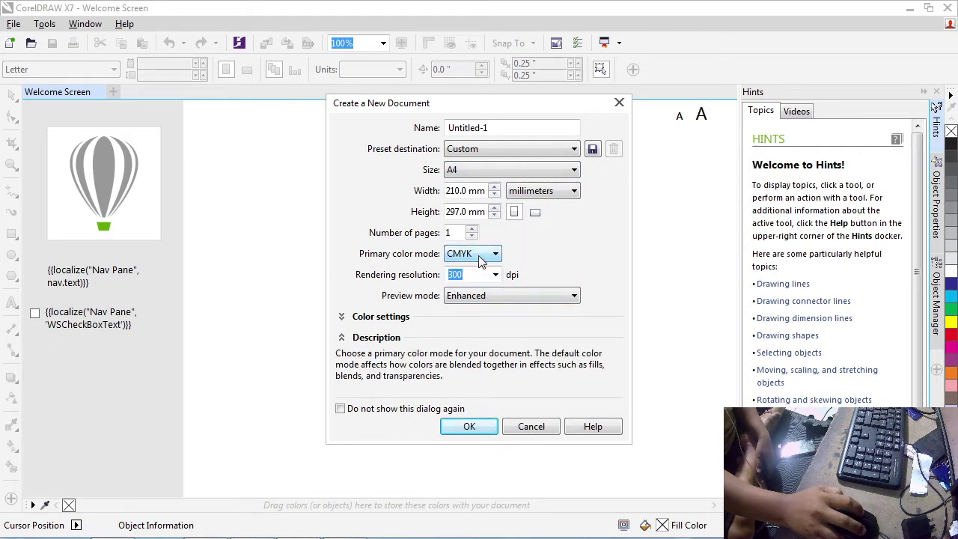
pyautogui.click(465, 427)
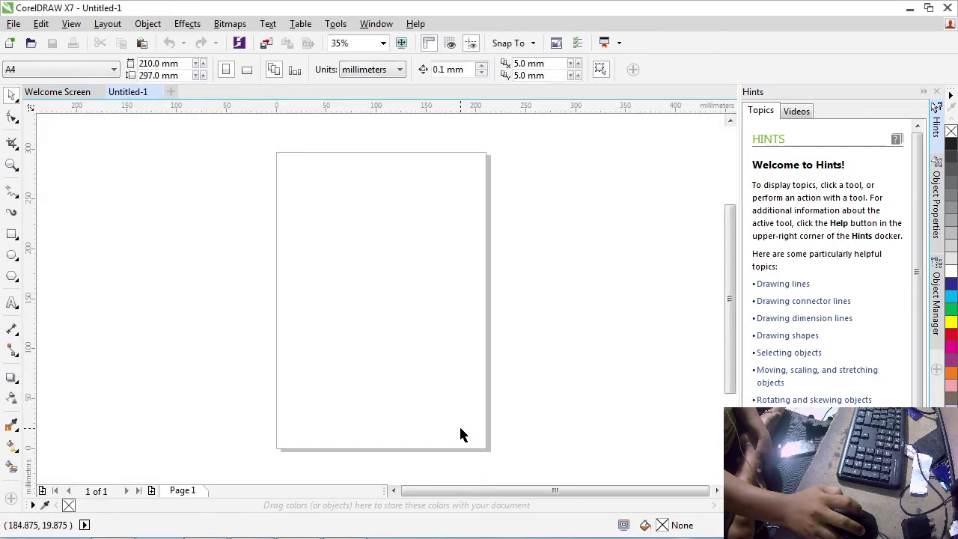
# - Change the document units to centimeters and draw a rectangle about 4.1 × 4.5 cm near the page's upper-left corner
pyautogui.click(383, 70)
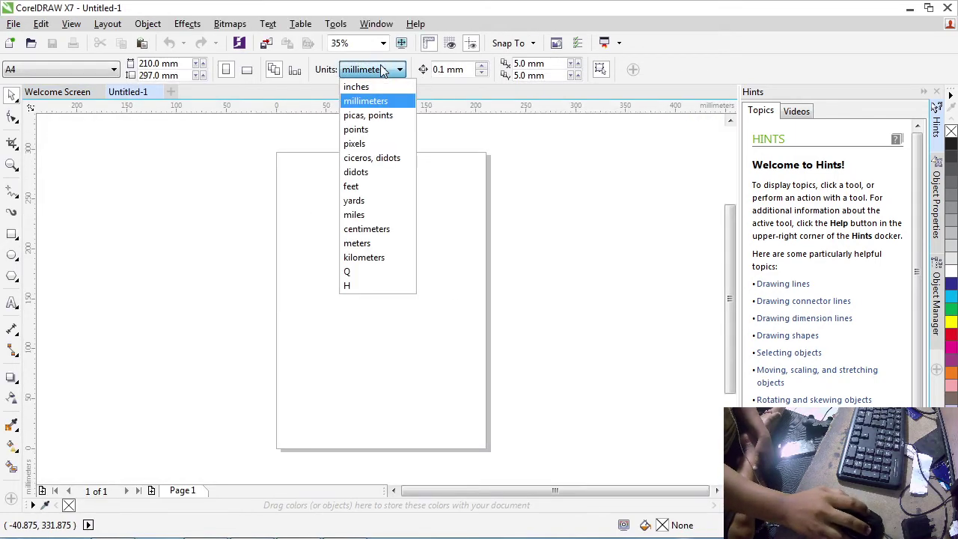
pyautogui.click(404, 228)
pyautogui.click(12, 235)
pyautogui.moveTo(286, 161); pyautogui.dragTo(330, 208)
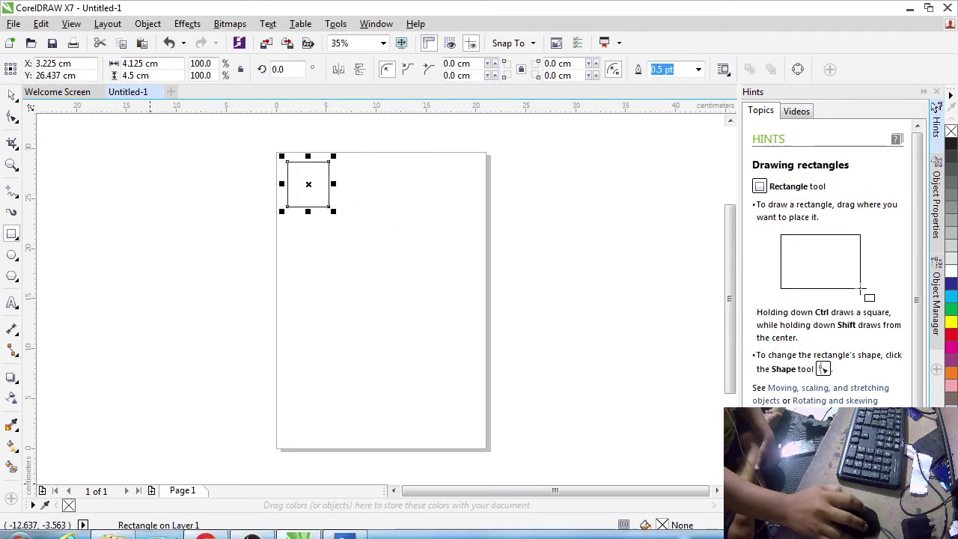
# - Switch to the Chrome browser, search Google for "ukuran foto 3x4" and highlight the photo dimensions in the top result
pyautogui.click(208, 526)
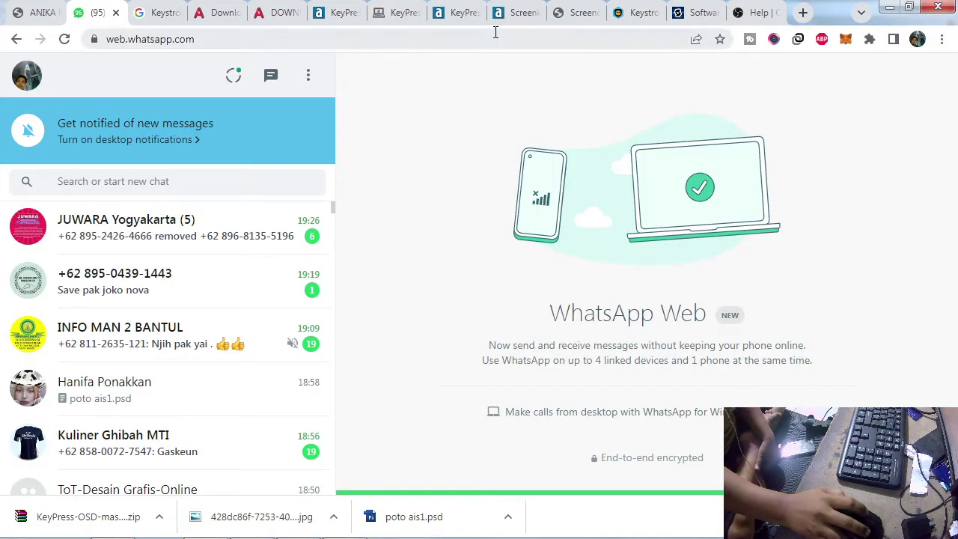
pyautogui.click(715, 12)
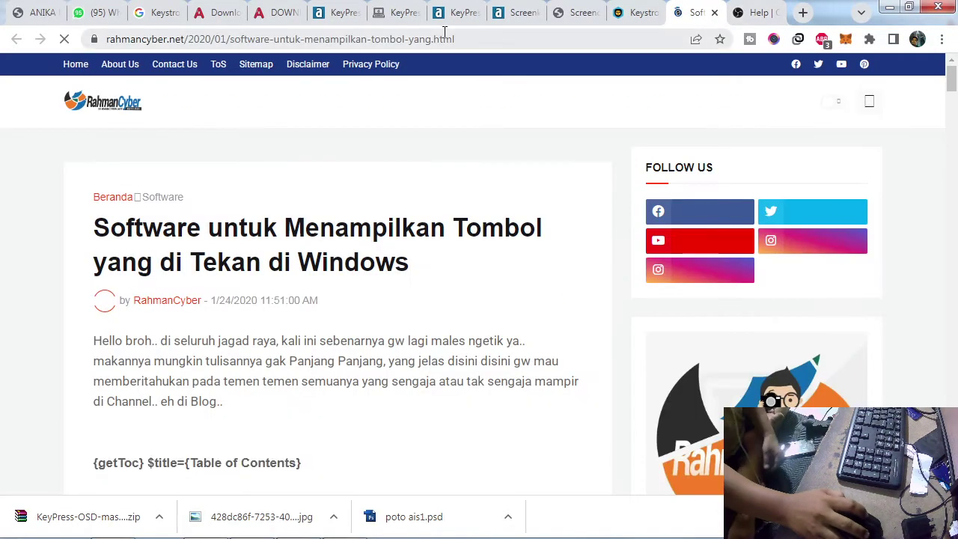
pyautogui.click(443, 39)
pyautogui.write('ukuran')
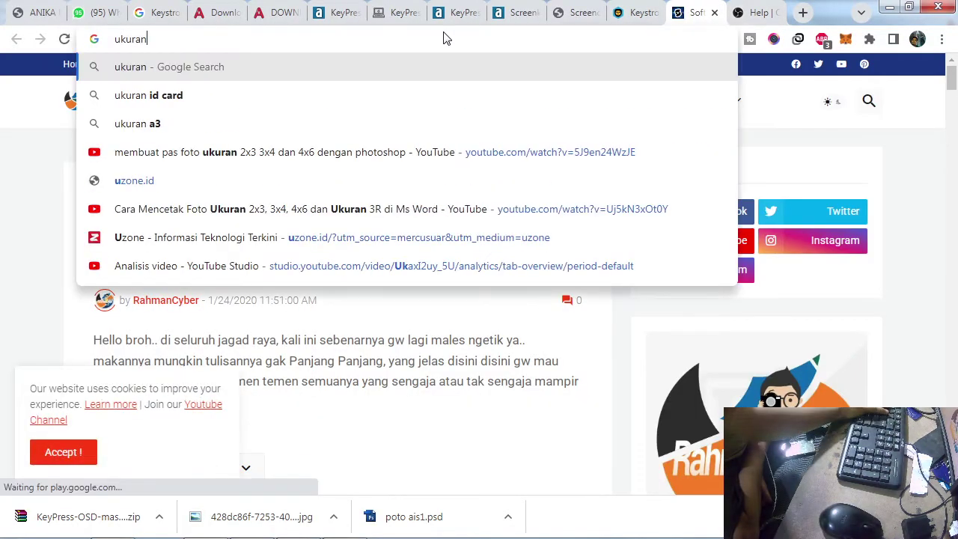
pyautogui.write(' foto 3x4')
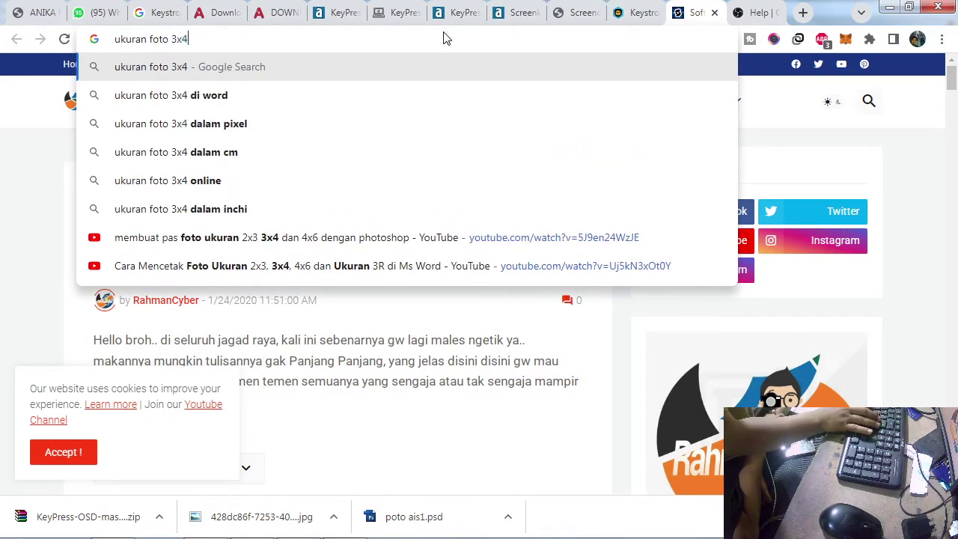
pyautogui.press('Return')
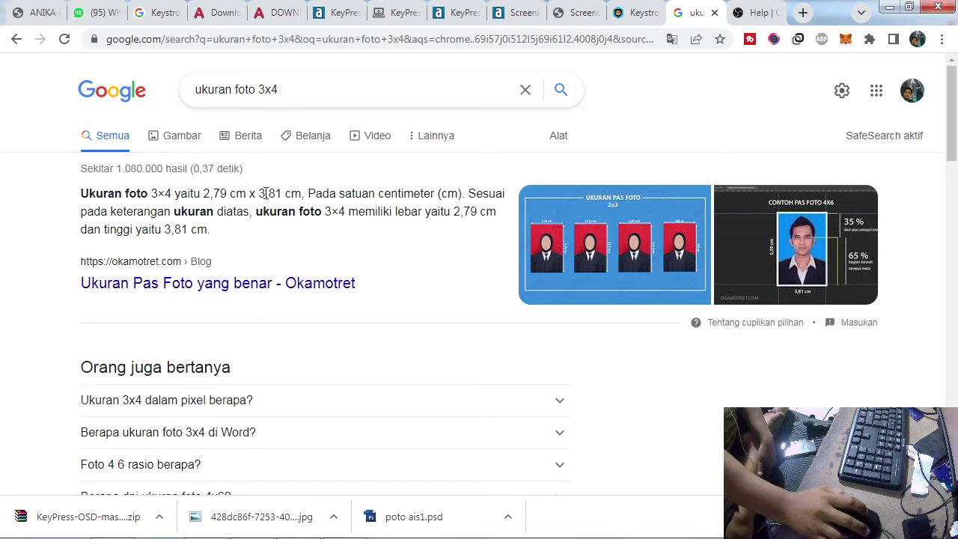
pyautogui.moveTo(197, 193); pyautogui.dragTo(282, 194)
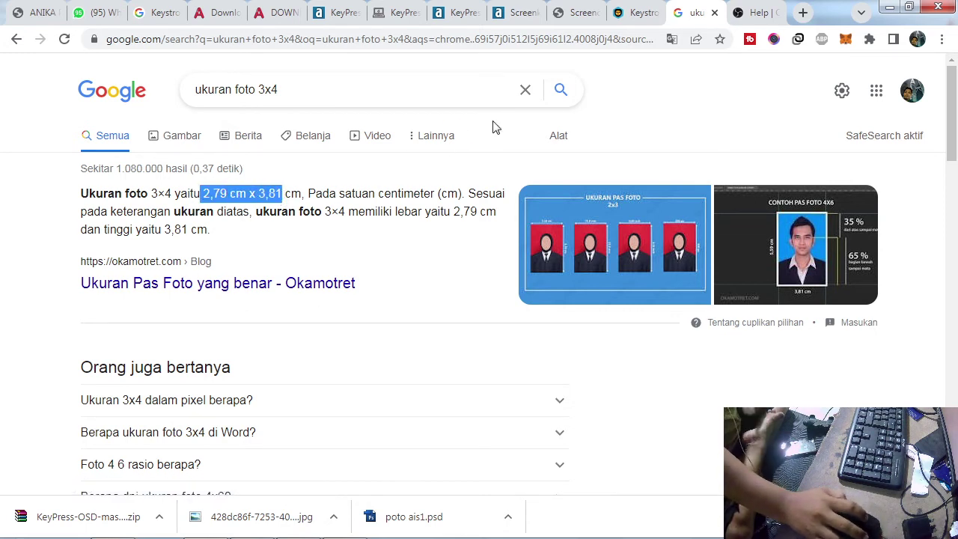
# - Return to CorelDRAW and set the rectangle's width to 2.79 cm and its height to 3.81 cm
pyautogui.click(889, 7)
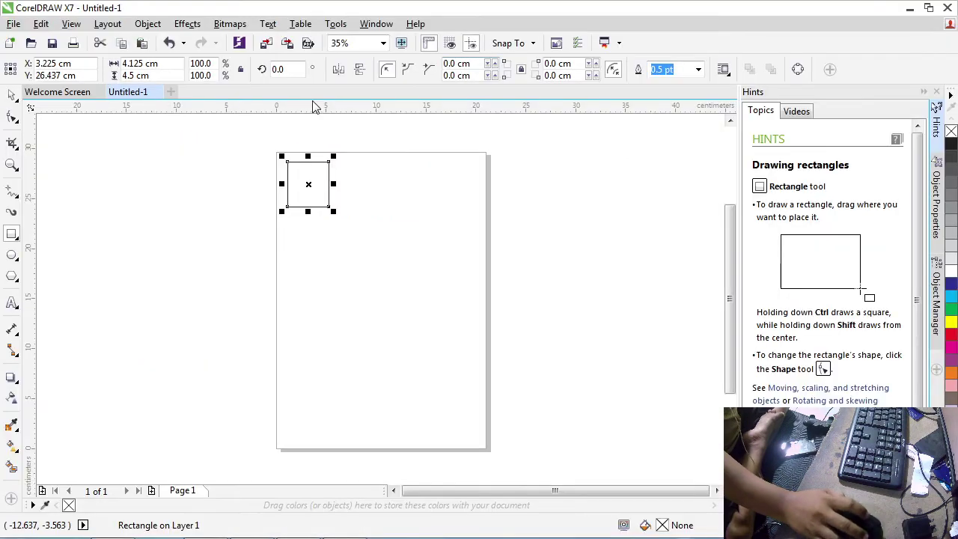
pyautogui.moveTo(158, 65); pyautogui.dragTo(95, 63)
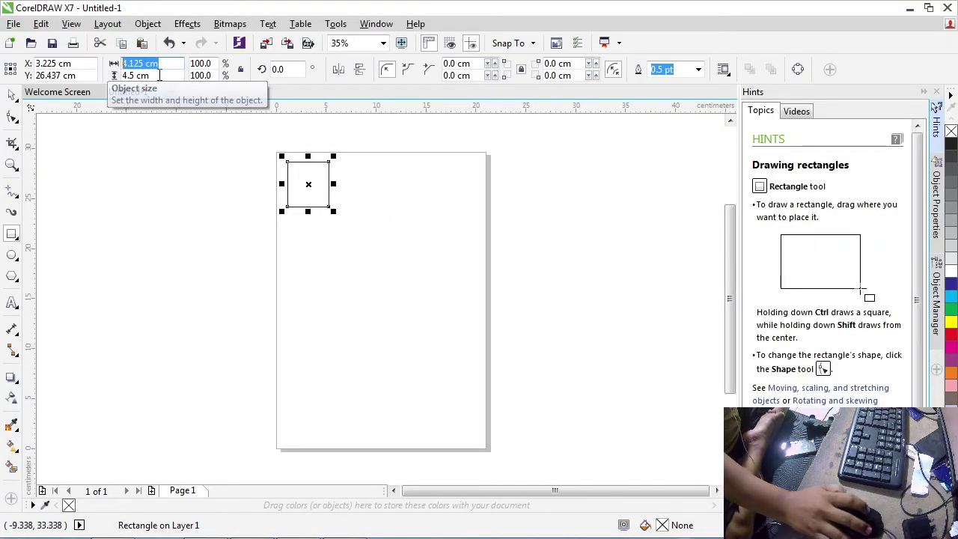
pyautogui.write('2.7')
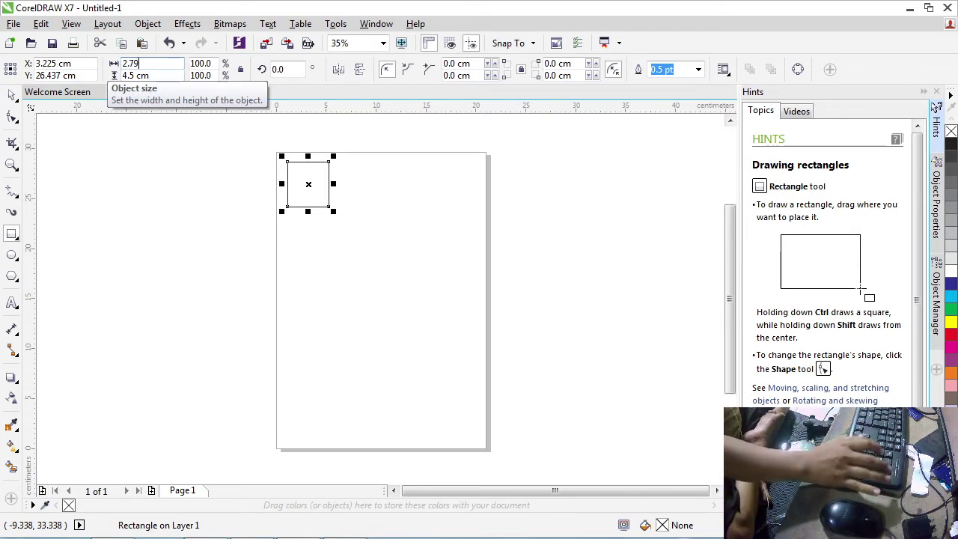
pyautogui.write('9')
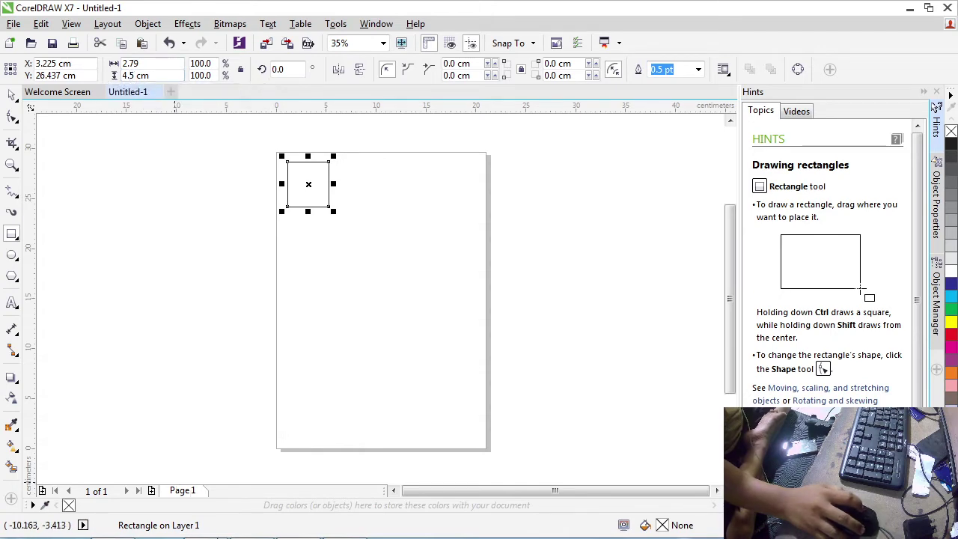
pyautogui.press('Return')
pyautogui.click(215, 527)
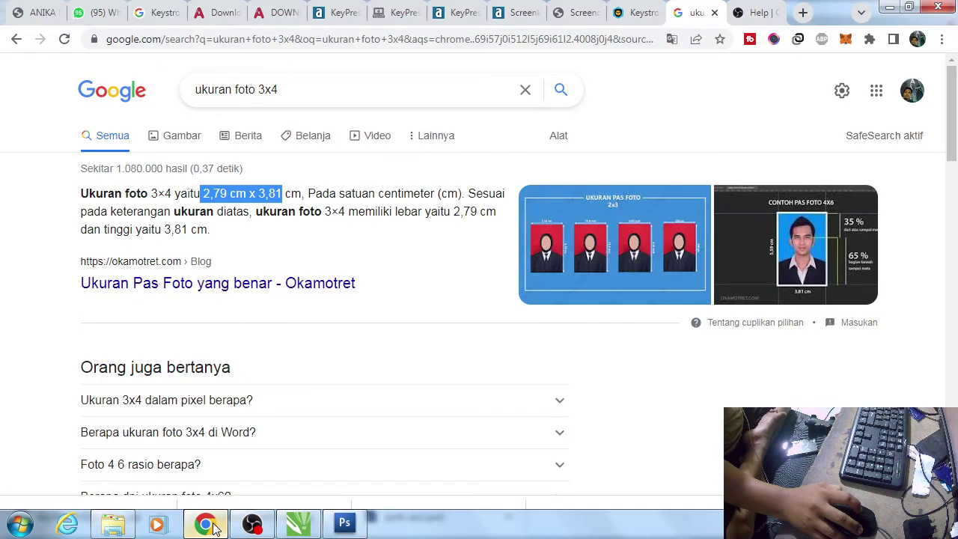
pyautogui.click(215, 528)
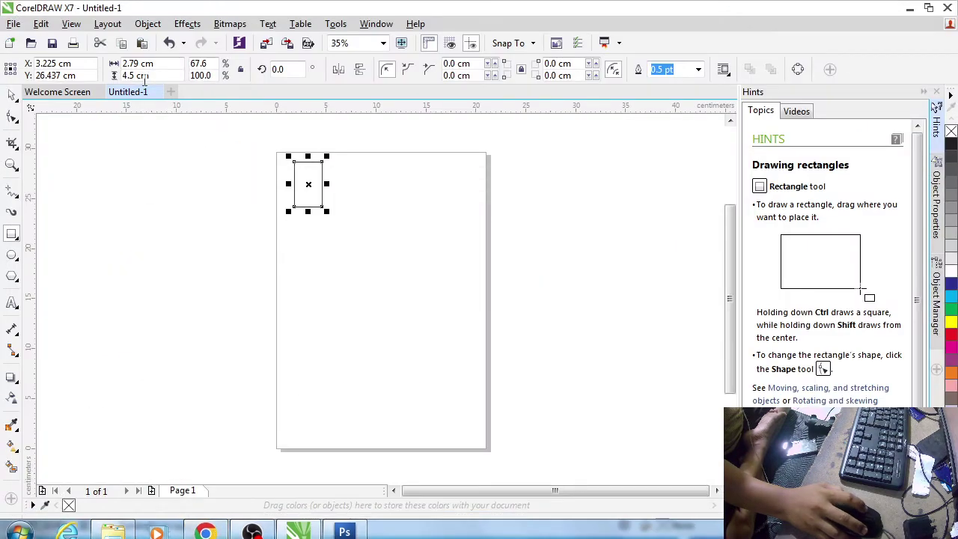
pyautogui.write('3.81')
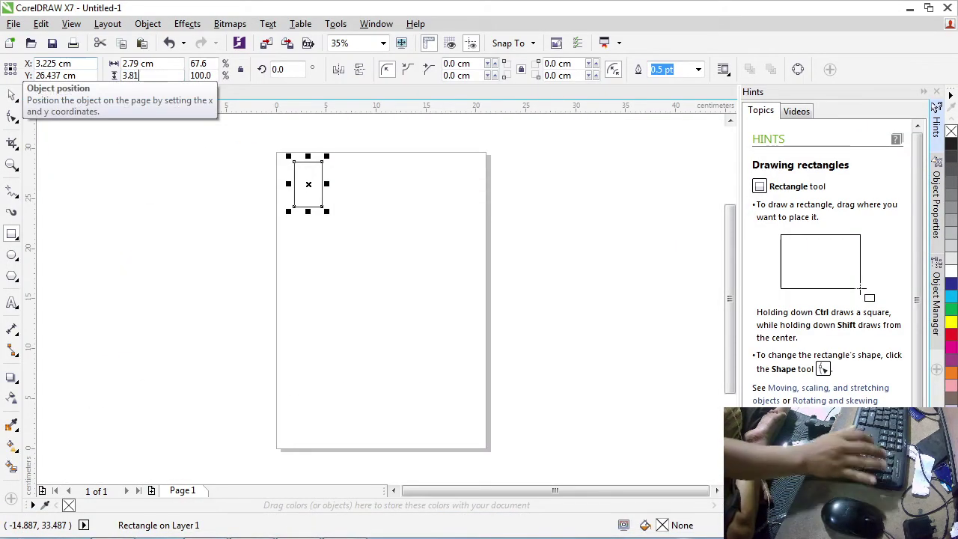
pyautogui.press('Return')
pyautogui.press('space')
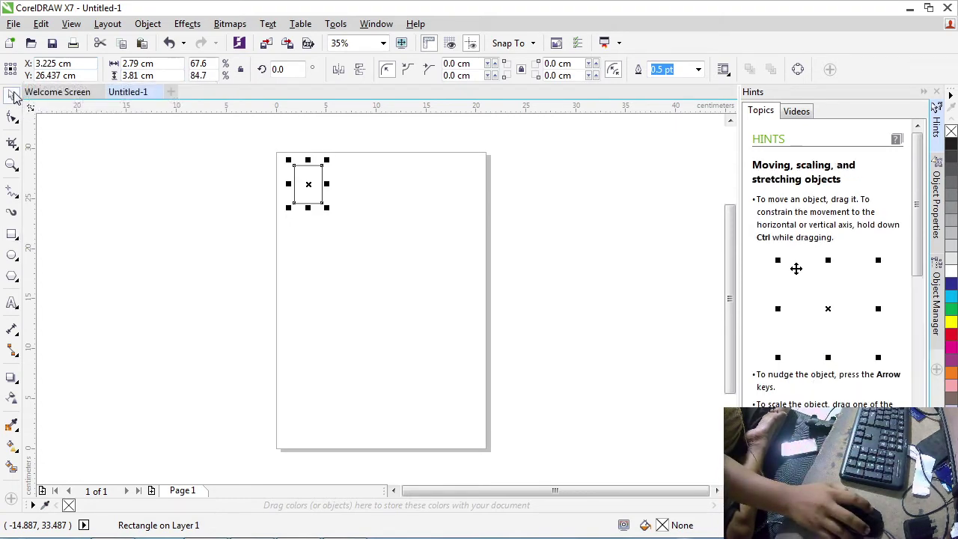
# - Move the rectangle slightly down, duplicate it with 0.5 cm horizontal and vertical offsets, and place the copy beside the original
pyautogui.scroll(2, 307, 179)
pyautogui.scroll(2, 308, 175)
pyautogui.scroll(-1, 308, 175)
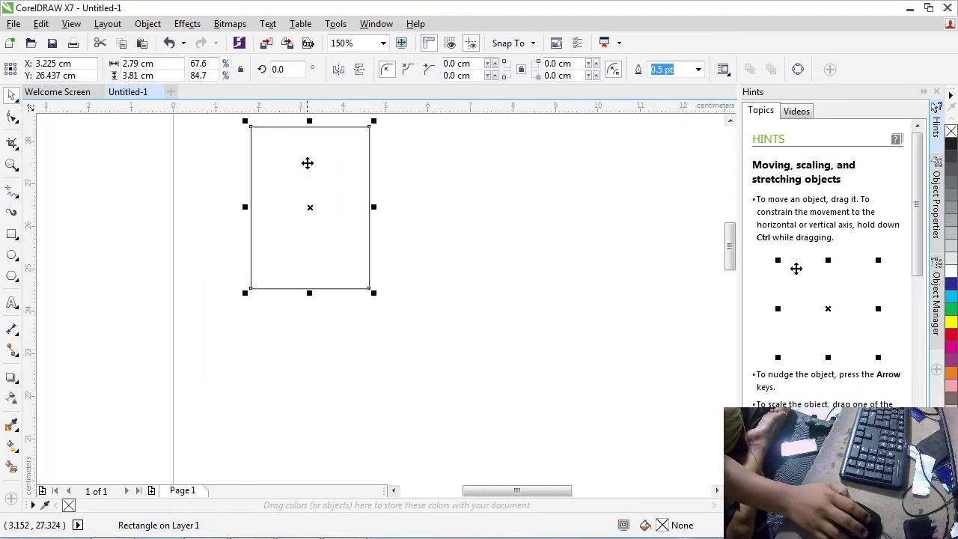
pyautogui.moveTo(308, 162); pyautogui.dragTo(308, 184)
pyautogui.click(42, 24)
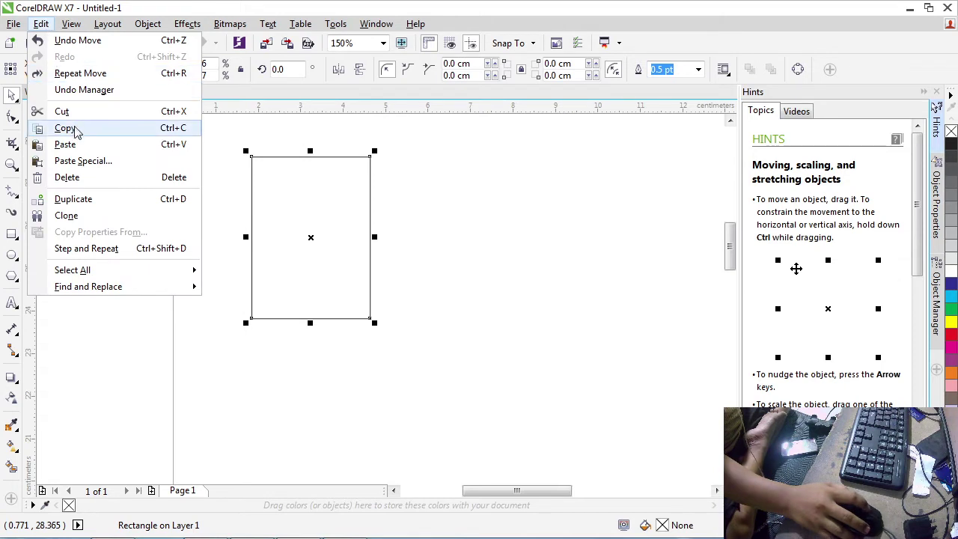
pyautogui.click(74, 199)
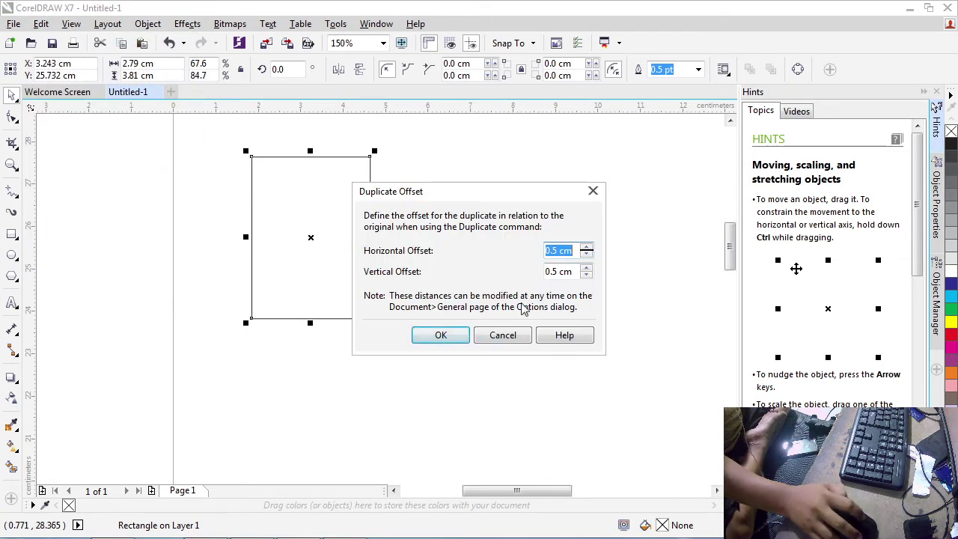
pyautogui.click(440, 335)
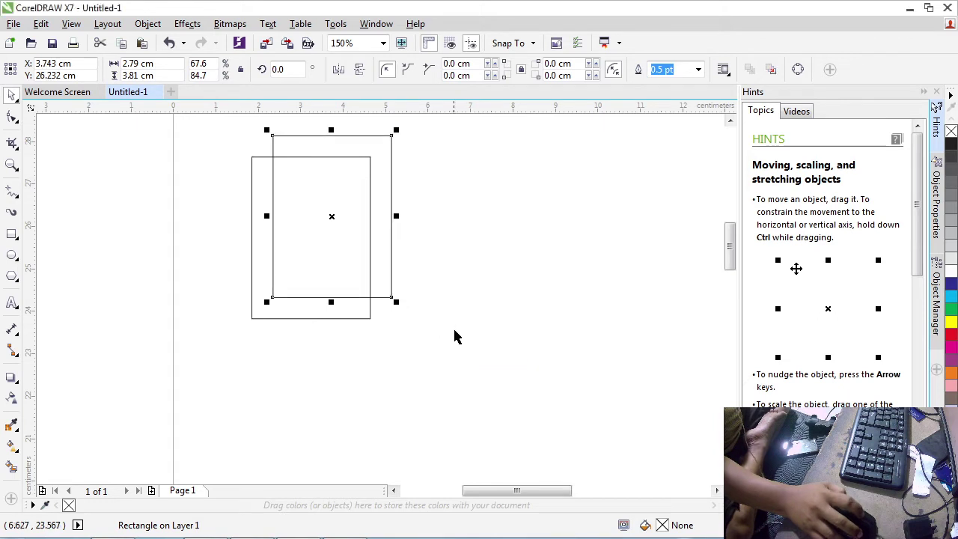
pyautogui.moveTo(329, 220); pyautogui.dragTo(449, 241)
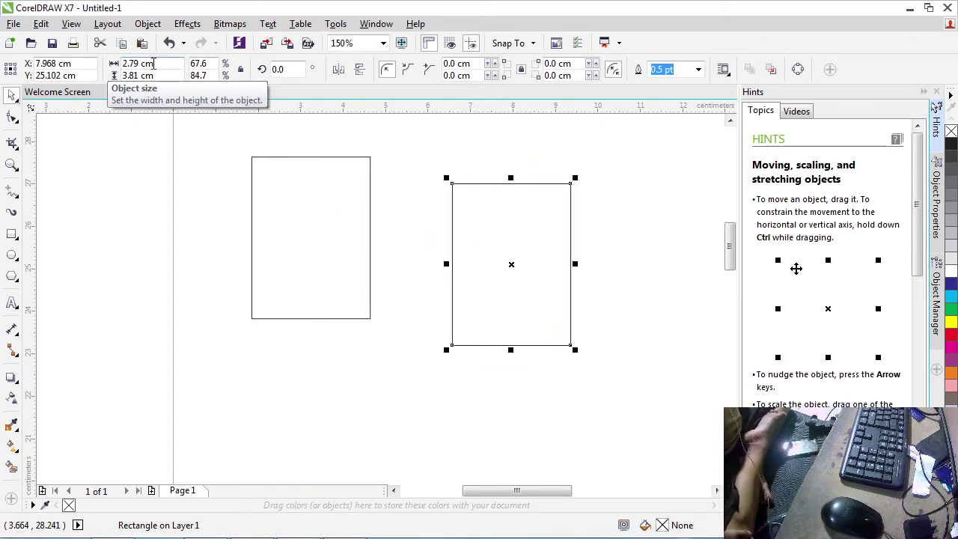
# - Scale the duplicate rectangle down proportionally to about 2.5 × 3.4 cm and center it inside the original
pyautogui.click(564, 195)
pyautogui.click(563, 194)
pyautogui.moveTo(575, 181); pyautogui.dragTo(563, 195)
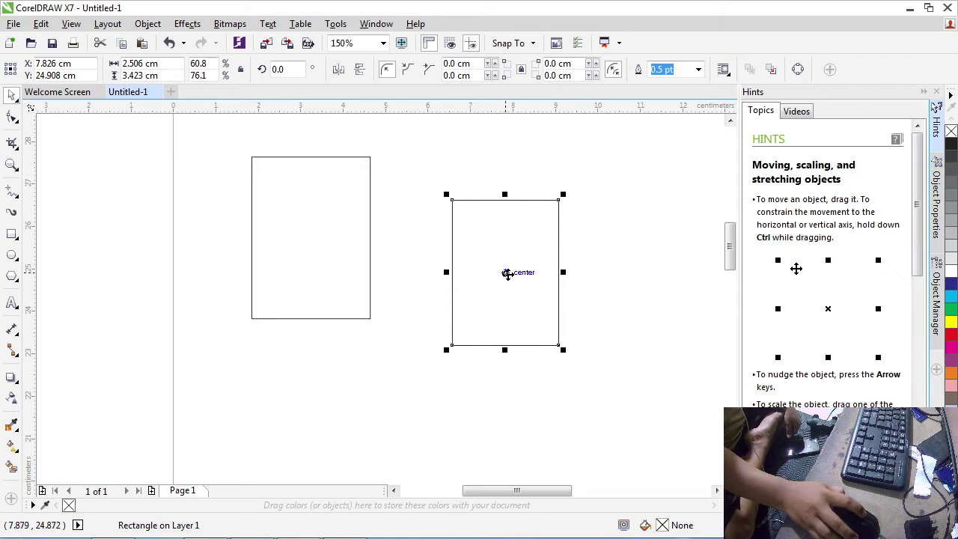
pyautogui.moveTo(507, 272); pyautogui.dragTo(312, 236)
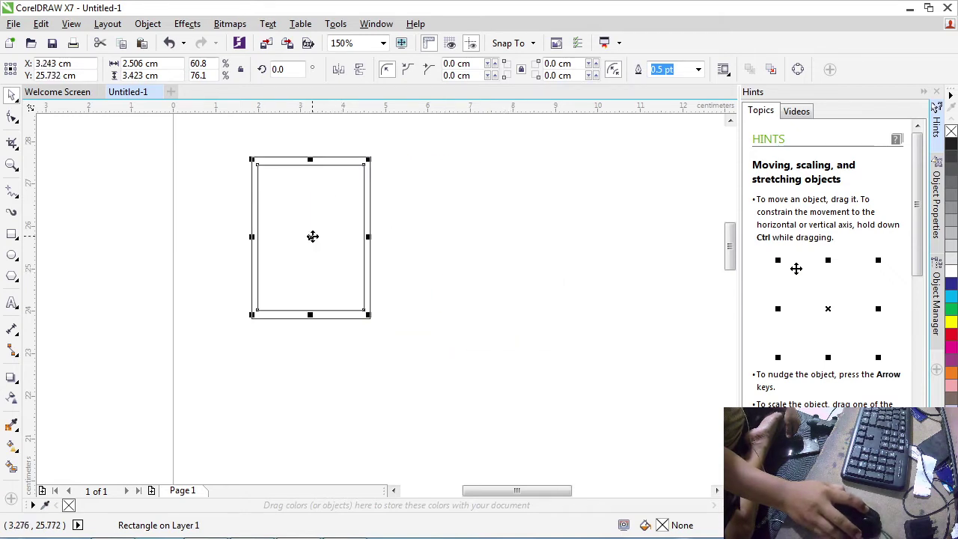
# - Draw a small measuring rectangle about 0.14 cm wide across the gap between the two frames' left edges
pyautogui.click(12, 234)
pyautogui.scroll(2, 240, 214)
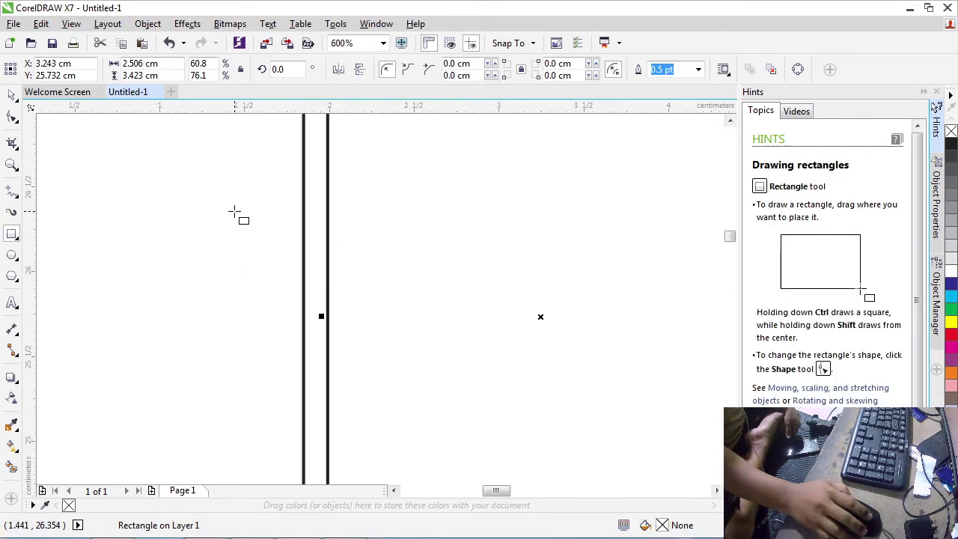
pyautogui.moveTo(301, 214); pyautogui.dragTo(327, 222)
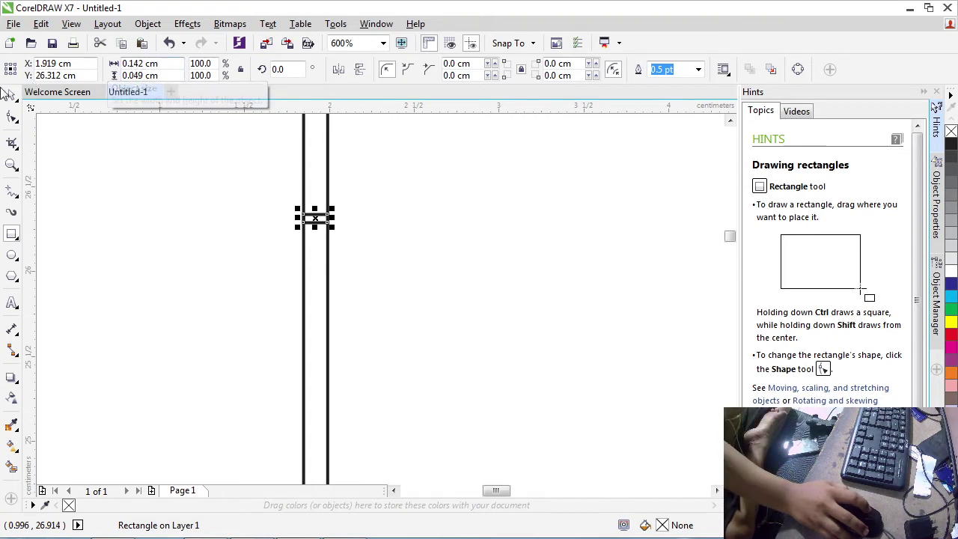
pyautogui.click(13, 97)
pyautogui.click(231, 182)
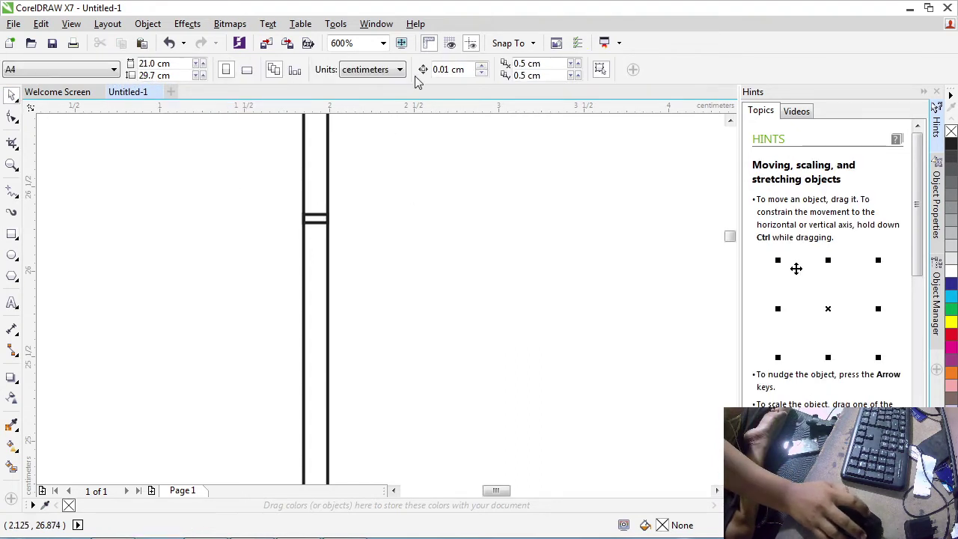
# - Change the document units to millimeters and remove the small measuring rectangle from the gap
pyautogui.click(389, 71)
pyautogui.click(366, 100)
pyautogui.click(318, 218)
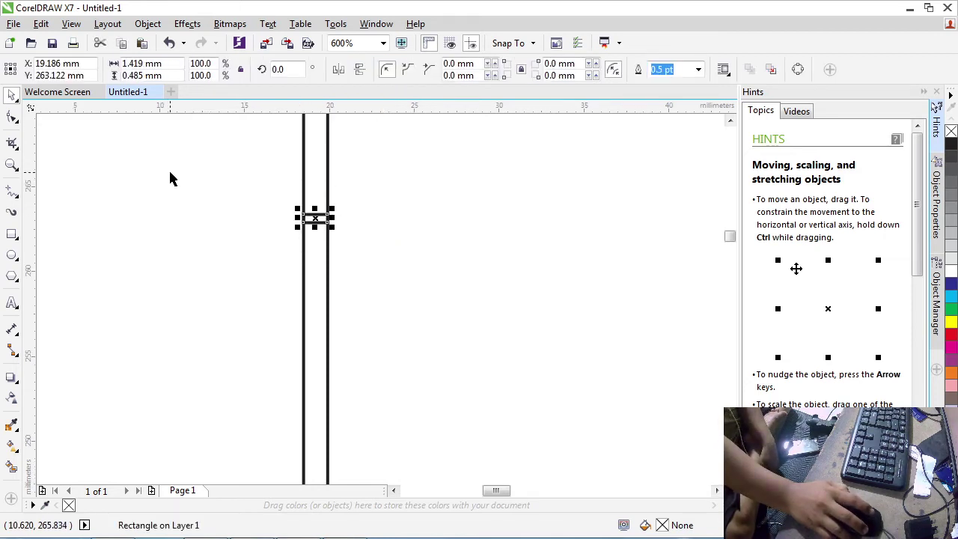
pyautogui.scroll(-2, 170, 178)
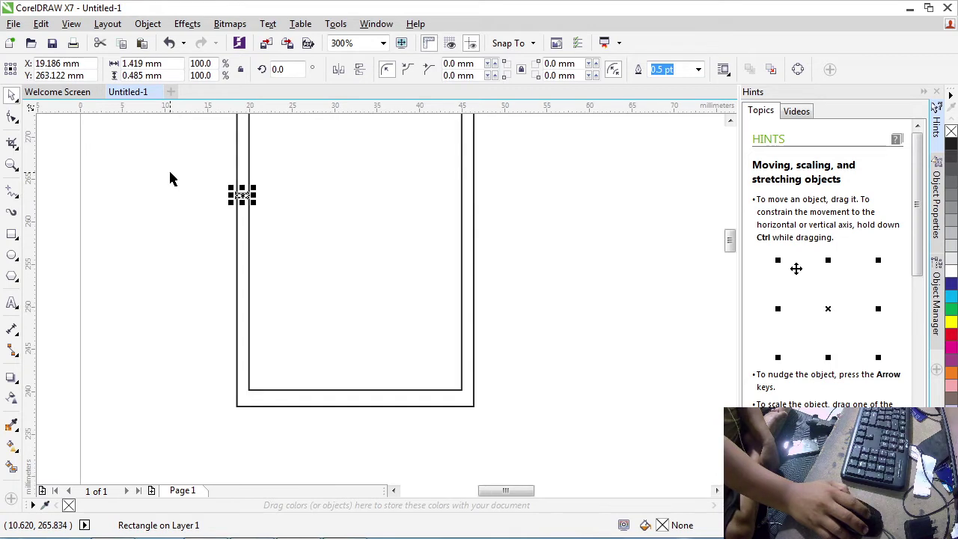
pyautogui.click(217, 188)
# - Set the inner rectangle's width to 26.9 mm and keep that rectangle selected
pyautogui.click(266, 202)
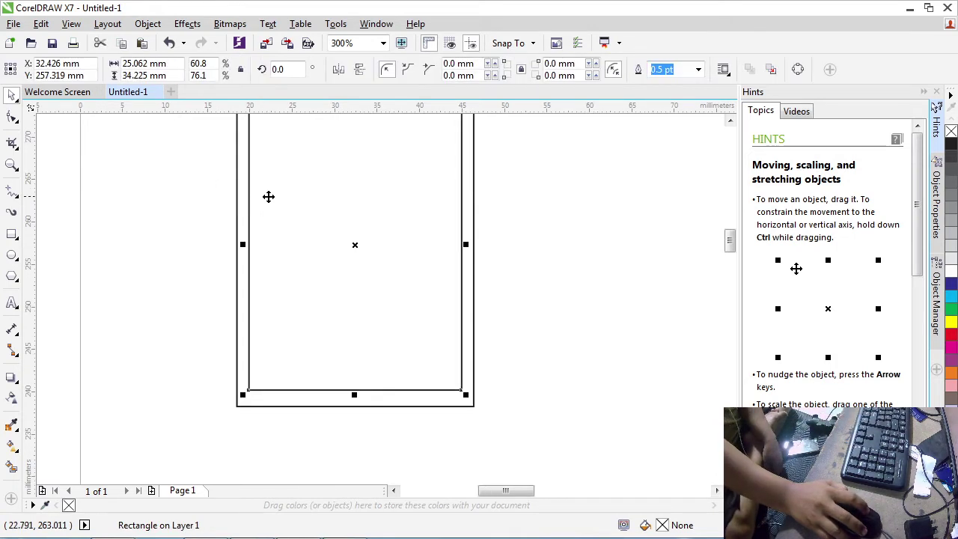
pyautogui.scroll(-4, 412, 228)
pyautogui.scroll(2, 396, 205)
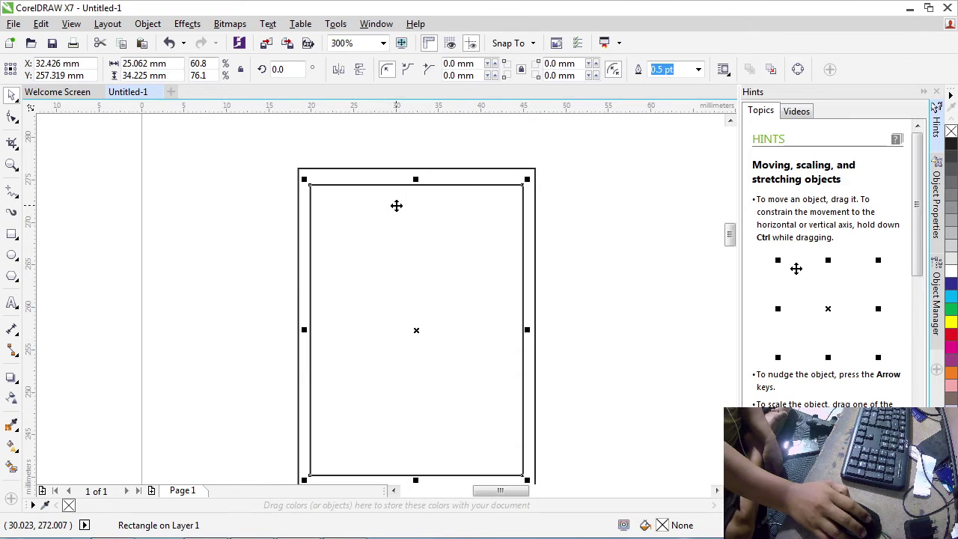
pyautogui.click(390, 170)
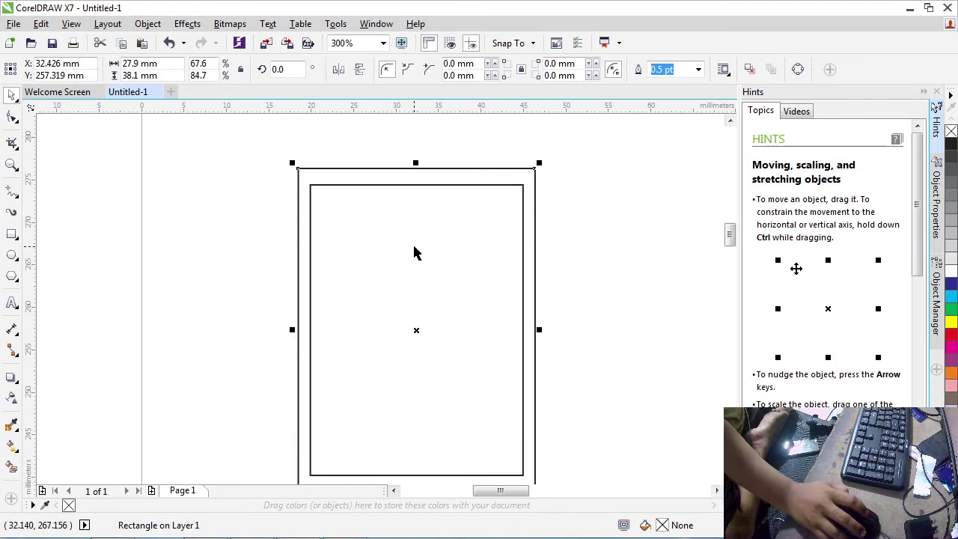
pyautogui.press('Tab')
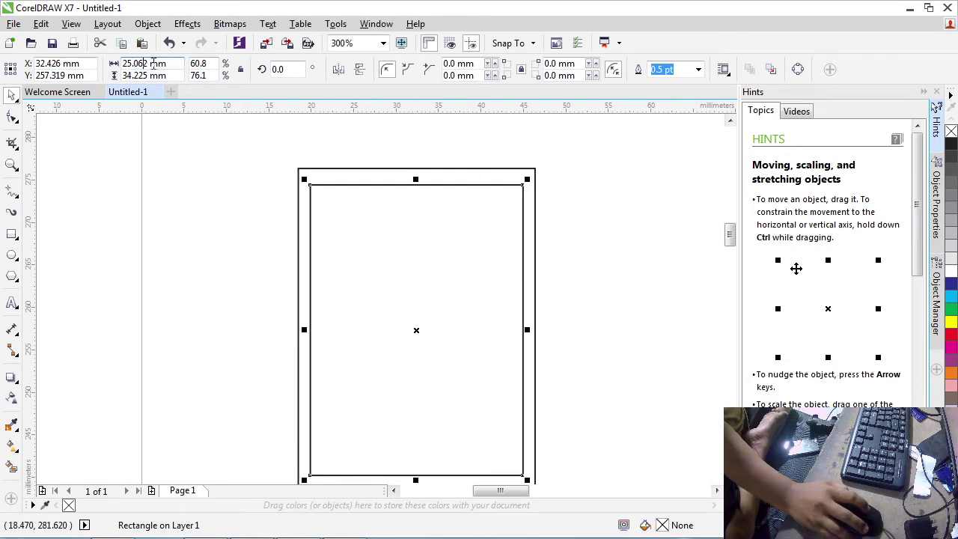
pyautogui.write('6.9')
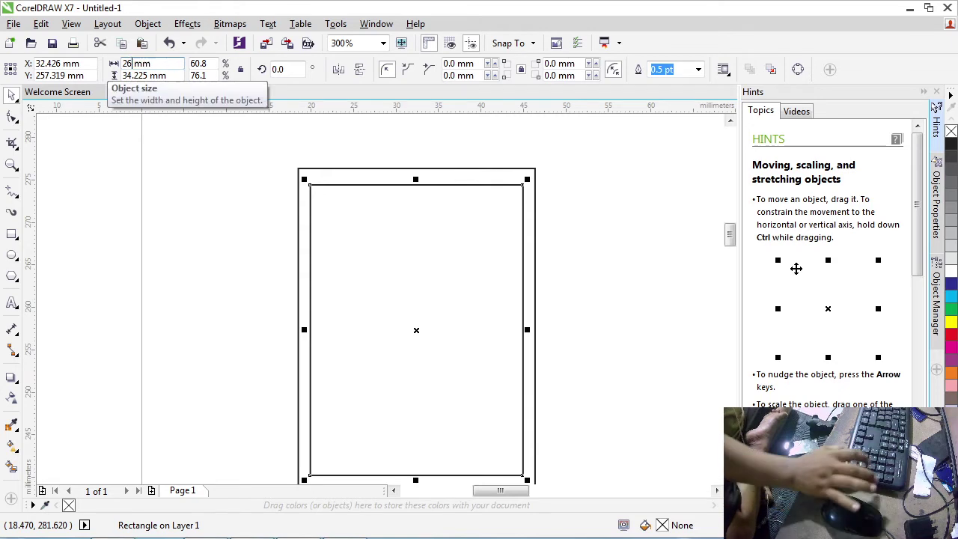
pyautogui.press('Return')
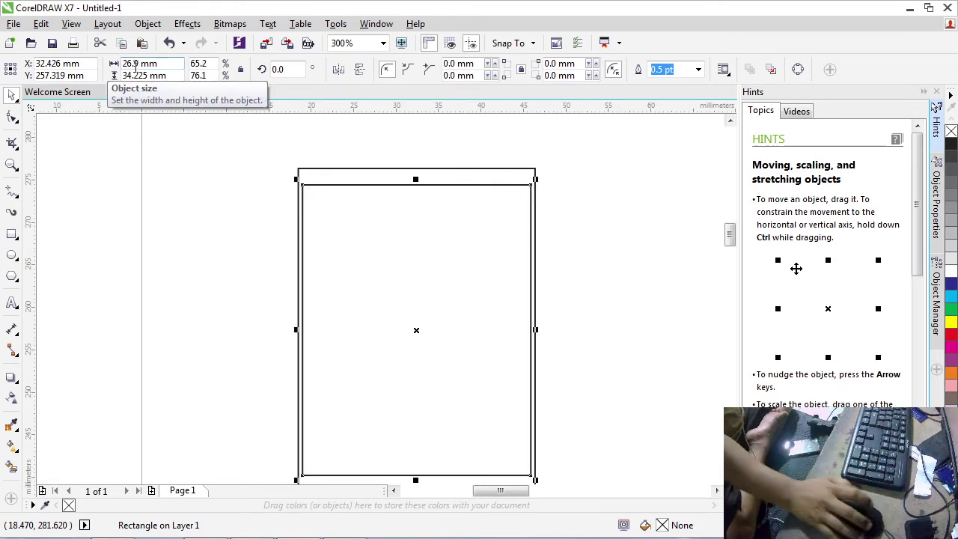
pyautogui.click(235, 197)
pyautogui.click(360, 207)
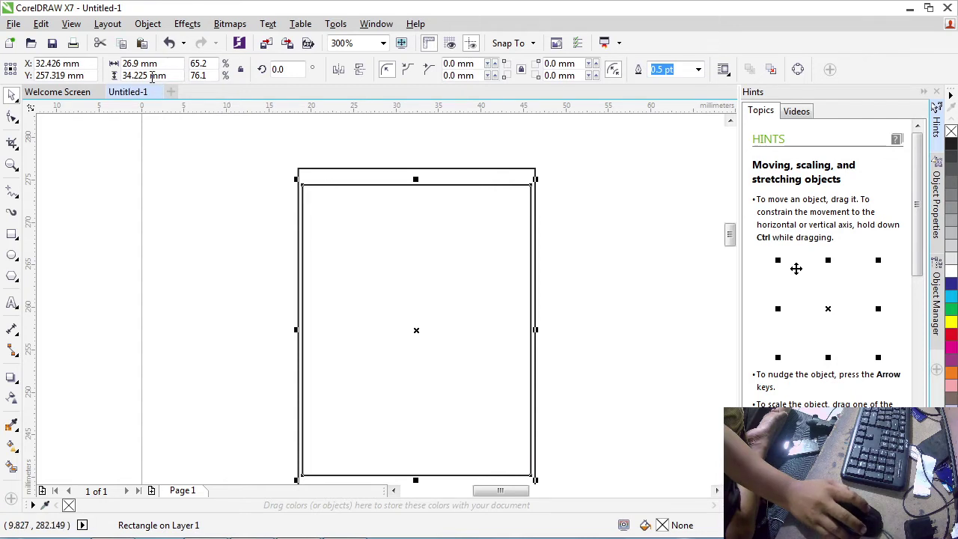
# - Compare the two rectangles' sizes and set the inner rectangle's height to 36 mm
pyautogui.click(317, 174)
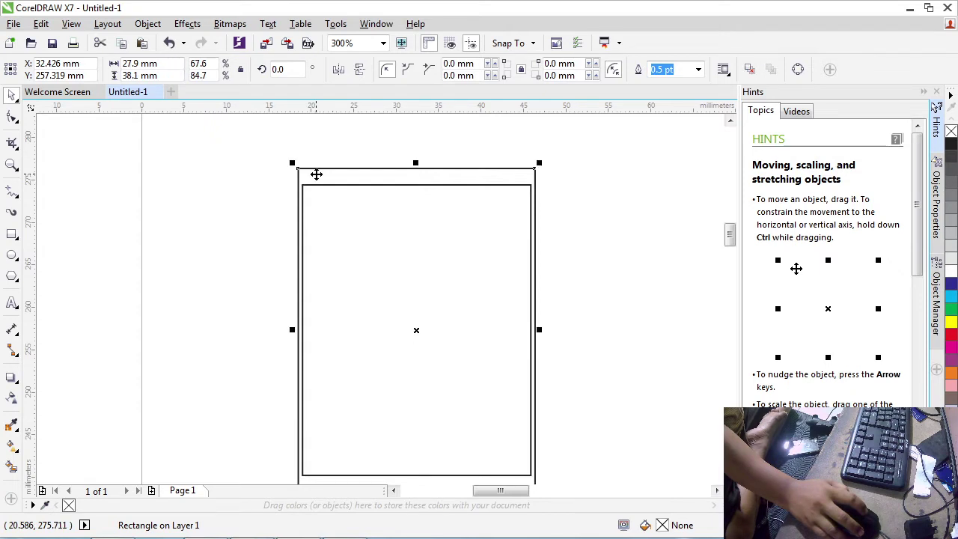
pyautogui.click(346, 238)
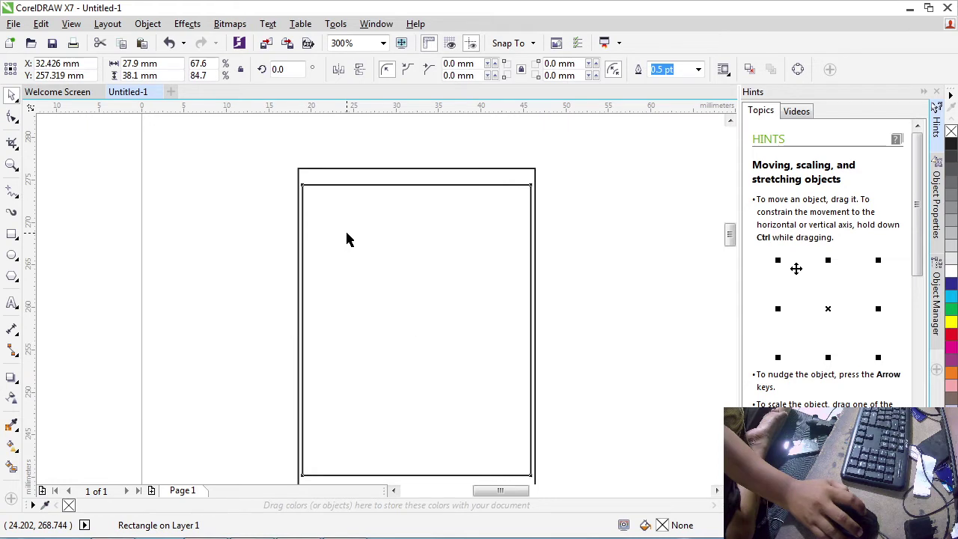
pyautogui.press('Tab')
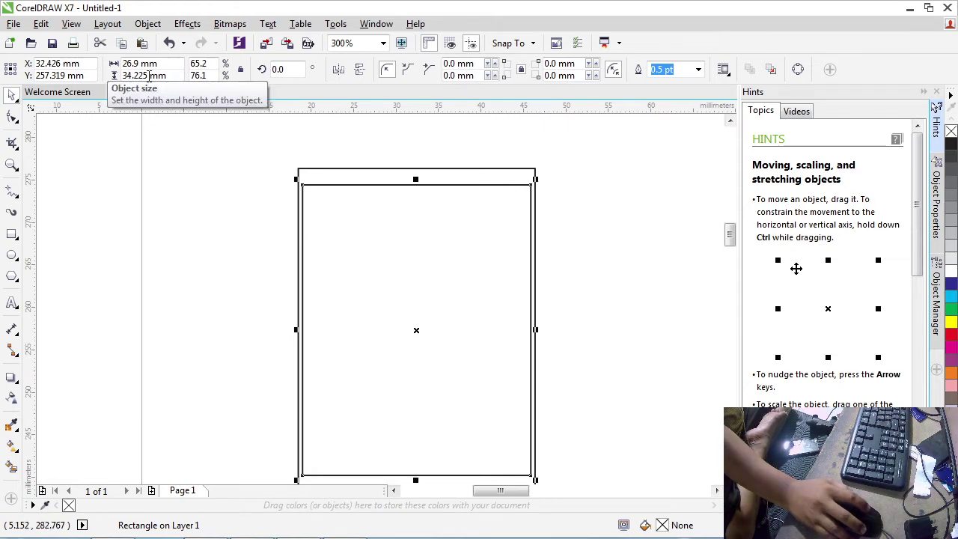
pyautogui.click(330, 171)
pyautogui.press('Tab')
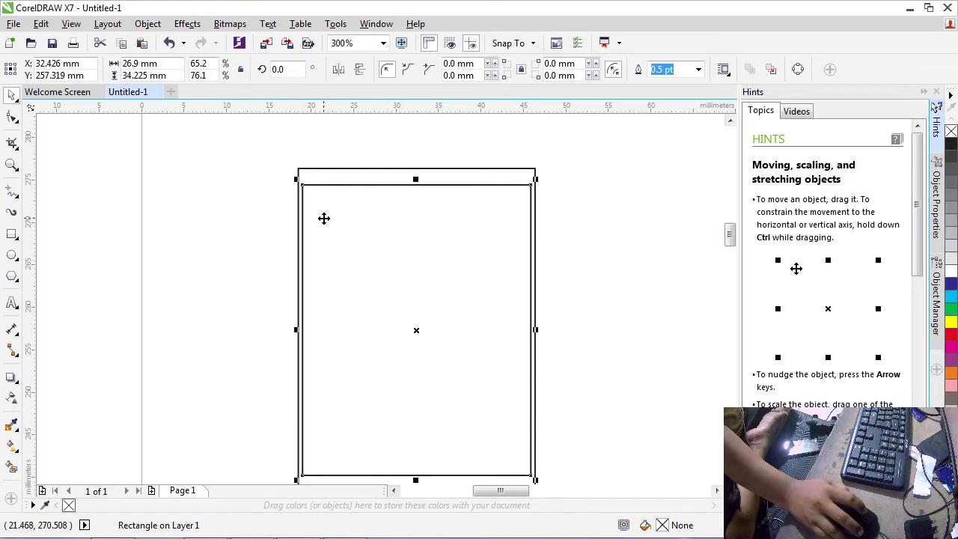
pyautogui.click(363, 171)
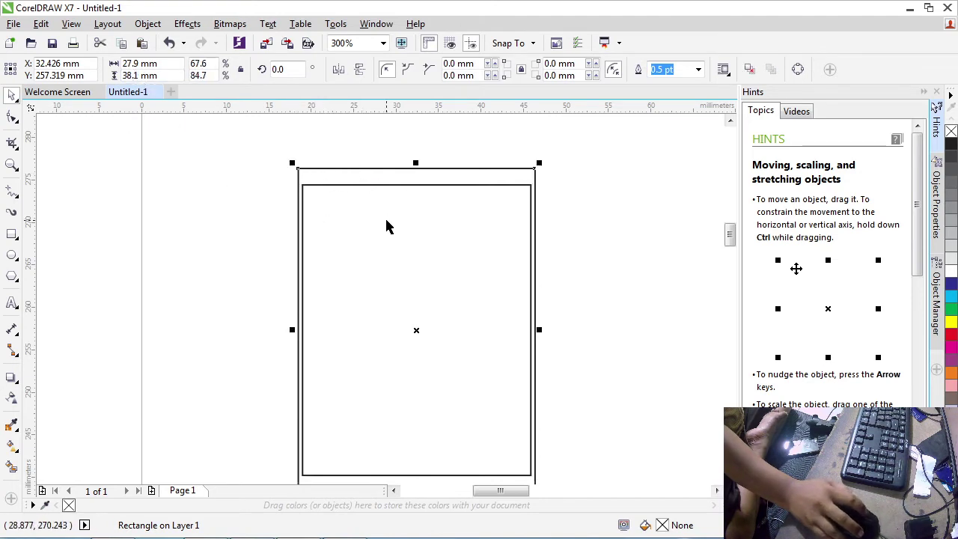
pyautogui.press('Tab')
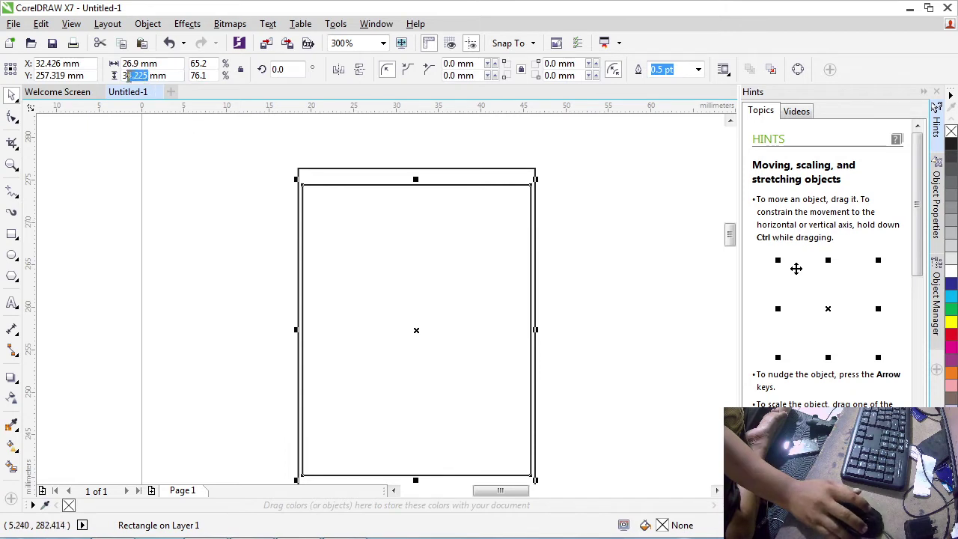
pyautogui.write('6')
pyautogui.press('Return')
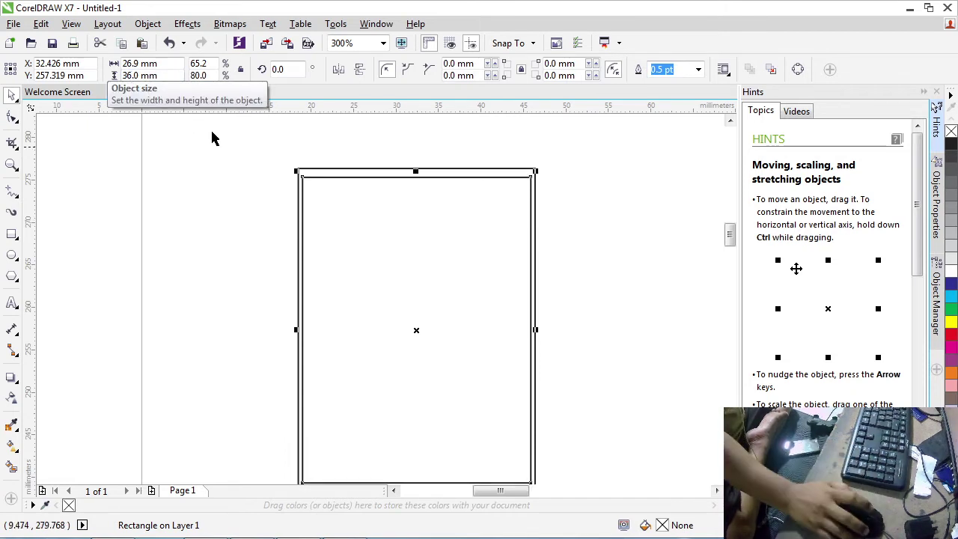
# - Set the inner rectangle's width to 25.9 mm and deselect it
pyautogui.click(259, 188)
pyautogui.press('Tab')
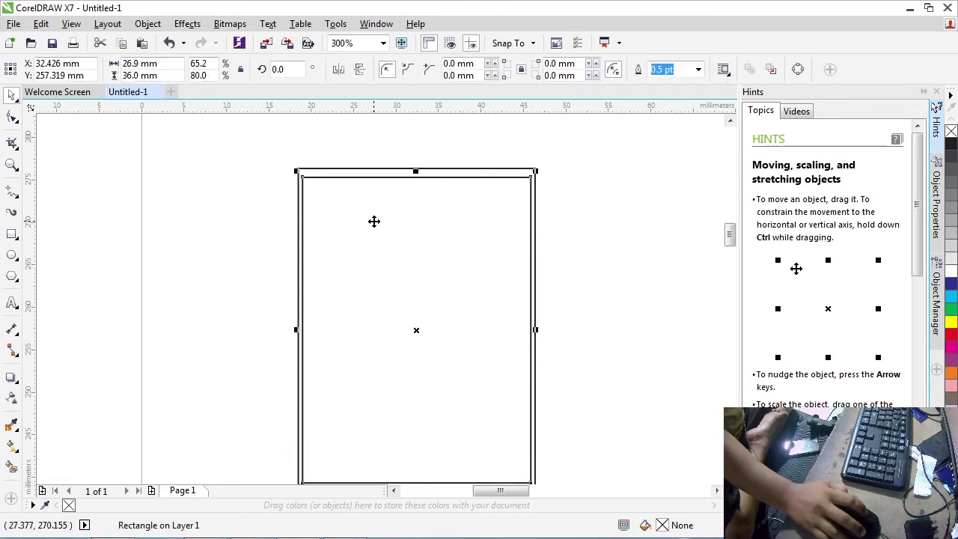
pyautogui.click(371, 169)
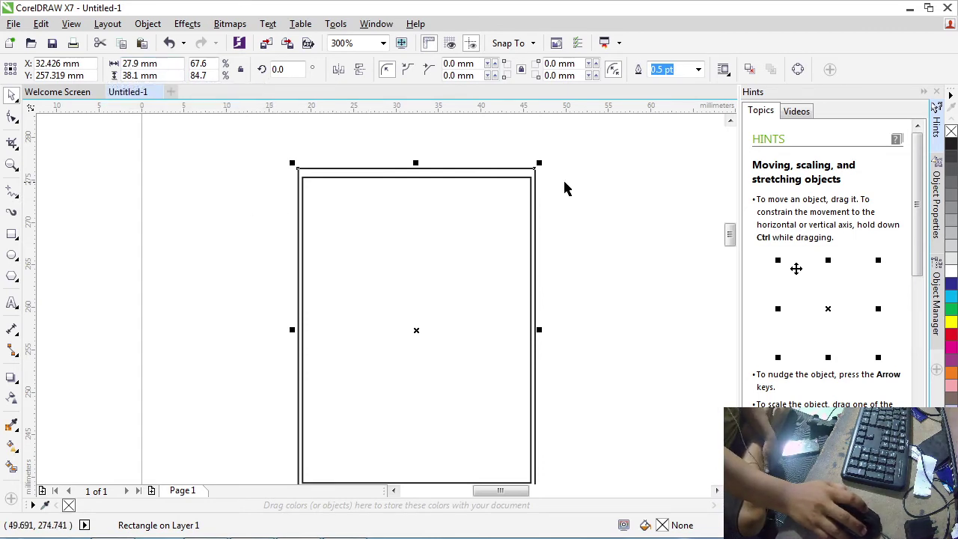
pyautogui.click(326, 192)
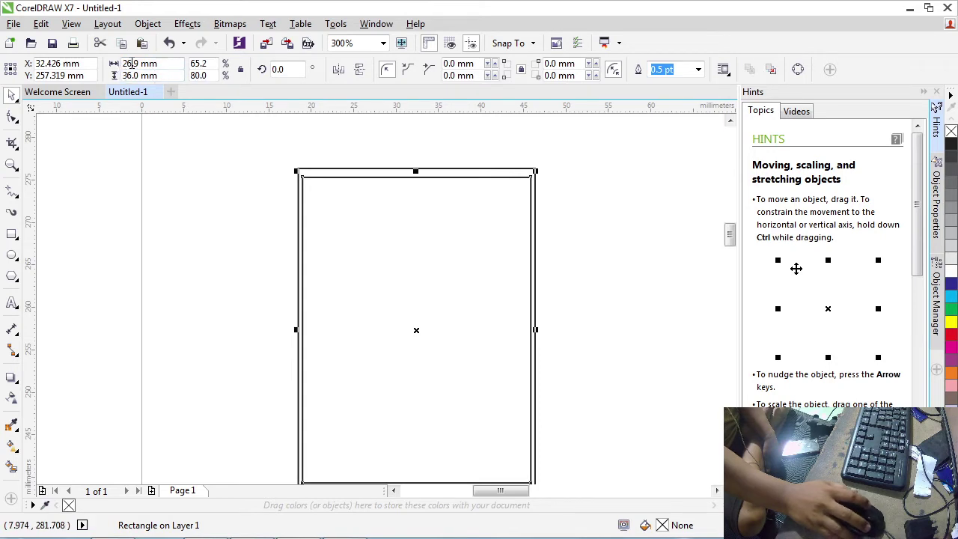
pyautogui.write('5')
pyautogui.press('Return')
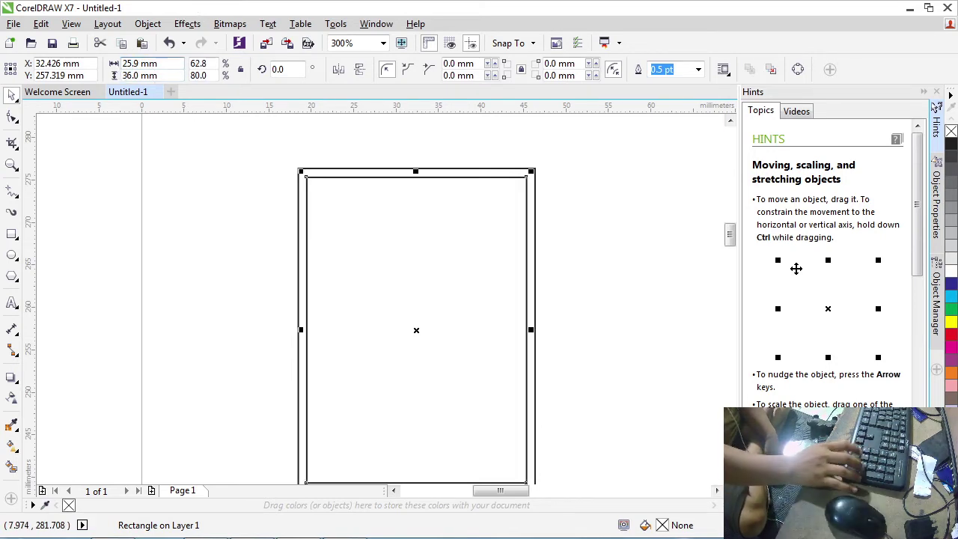
pyautogui.click(348, 172)
pyautogui.click(606, 171)
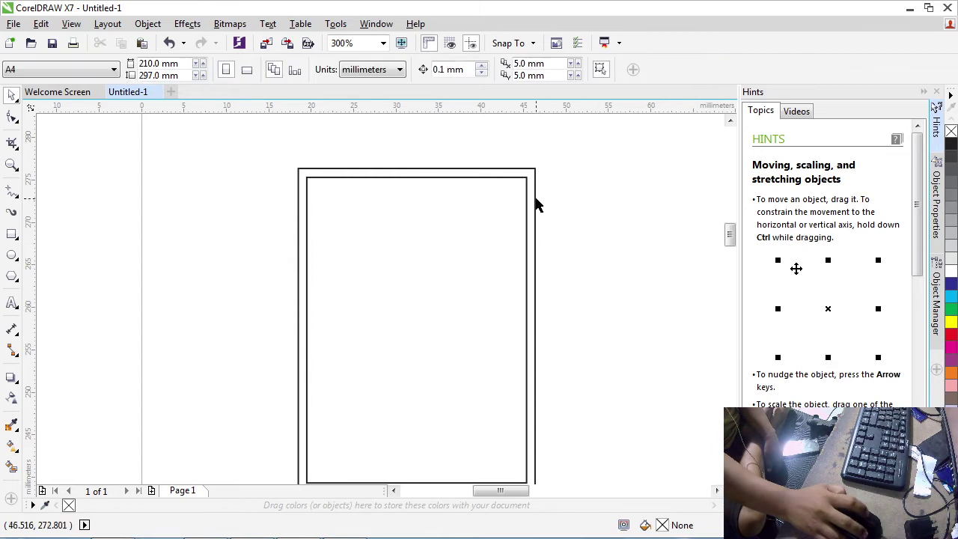
# - Resize the inner rectangle to 23.9 mm wide and 35 mm high
pyautogui.click(525, 196)
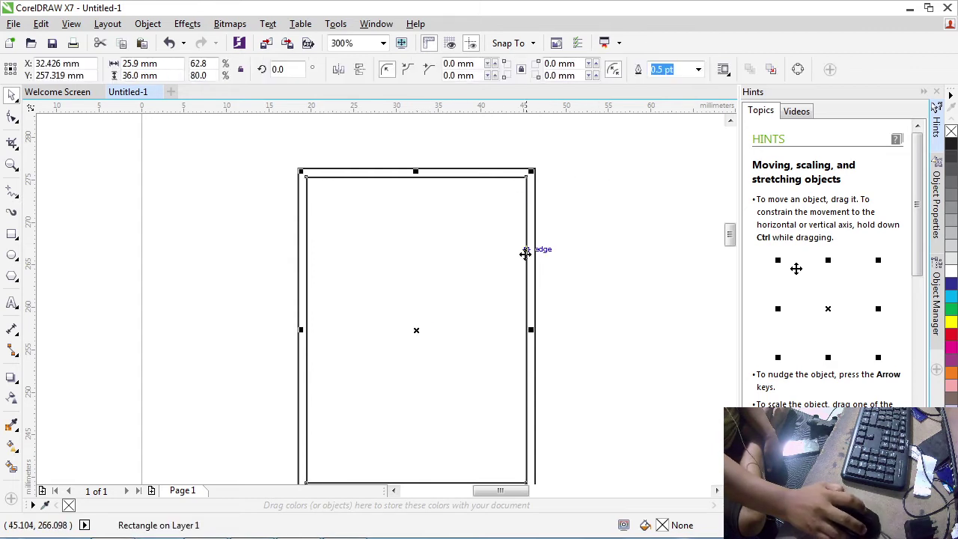
pyautogui.click(570, 223)
pyautogui.scroll(2, 538, 223)
pyautogui.scroll(-3, 537, 224)
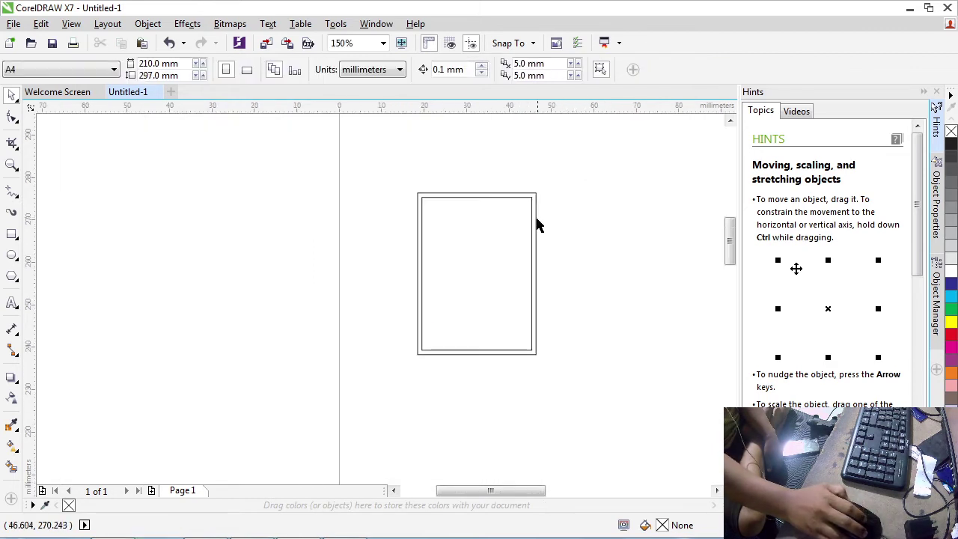
pyautogui.scroll(2, 514, 239)
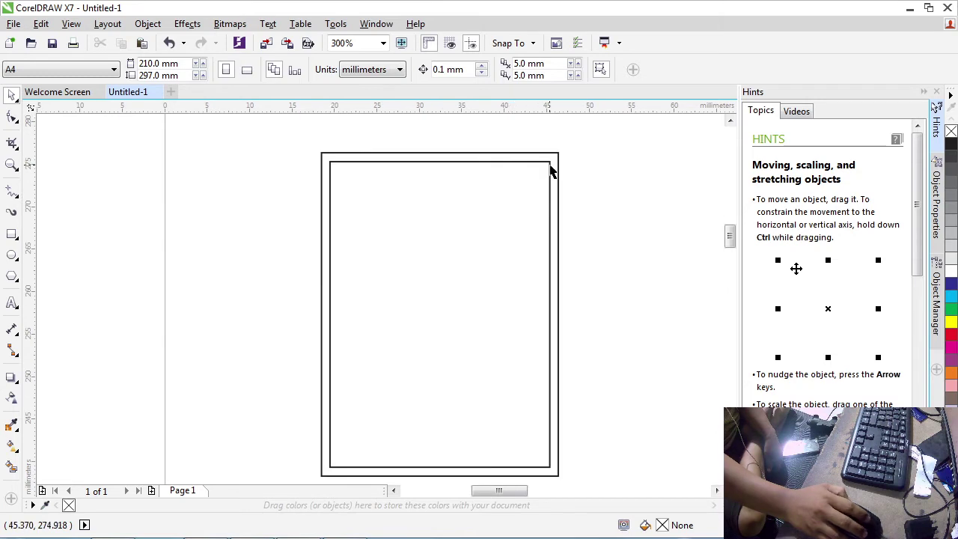
pyautogui.click(467, 170)
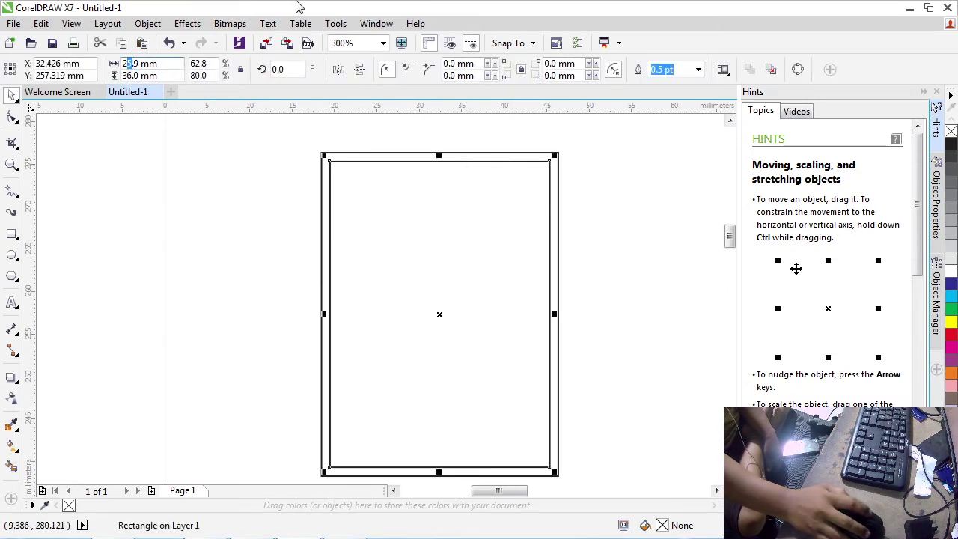
pyautogui.write('3')
pyautogui.press('Return')
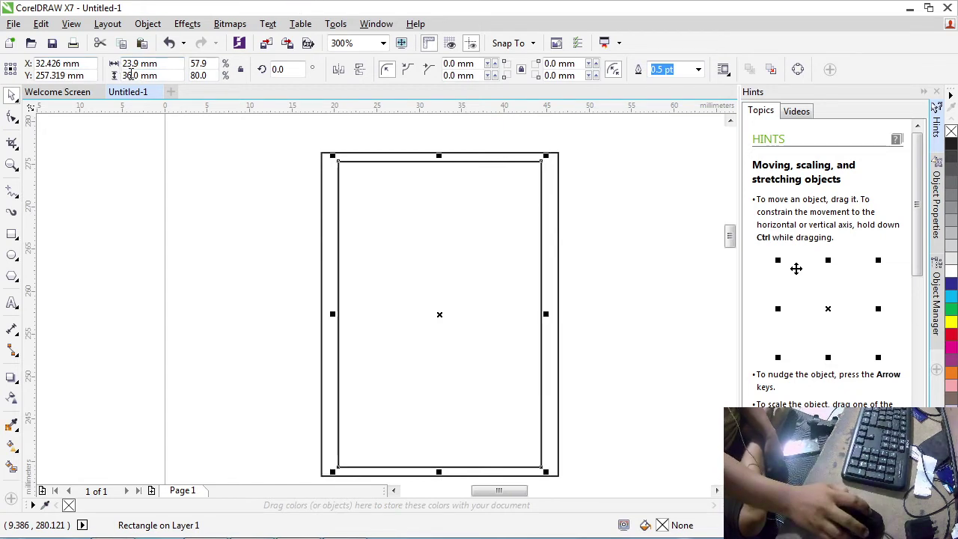
pyautogui.write('35')
pyautogui.press('Return')
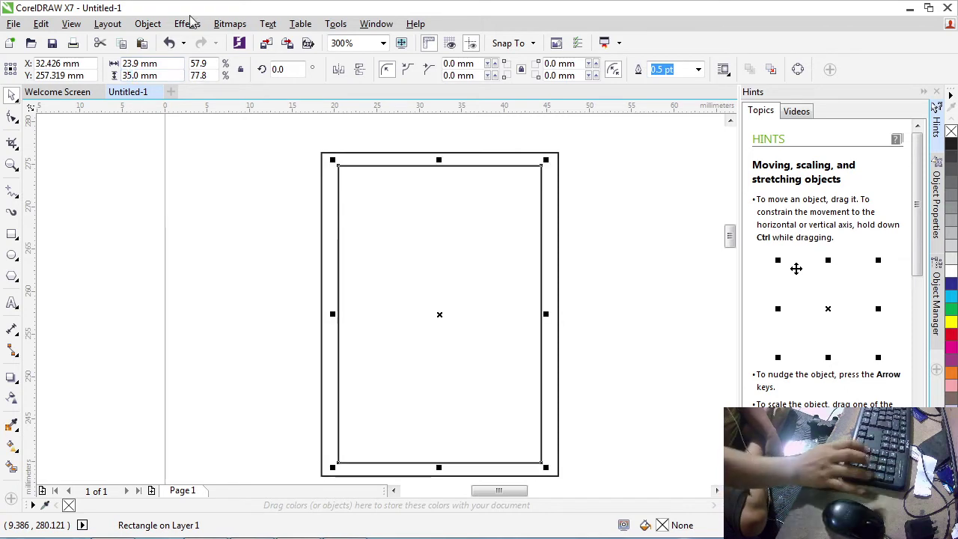
# - Compare the inner rectangle with the outer one and set the inner rectangle's width to 24.9 mm
pyautogui.click(296, 184)
pyautogui.click(438, 202)
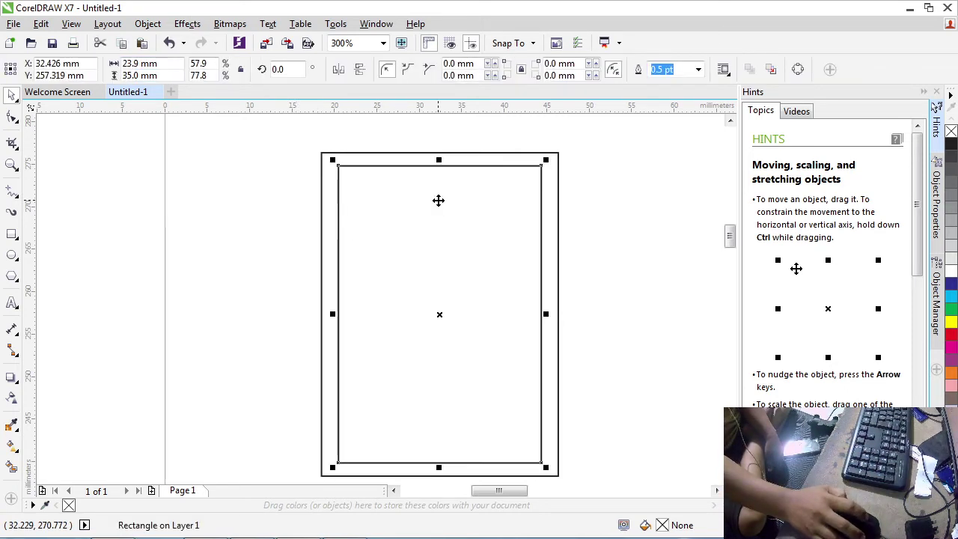
pyautogui.click(466, 153)
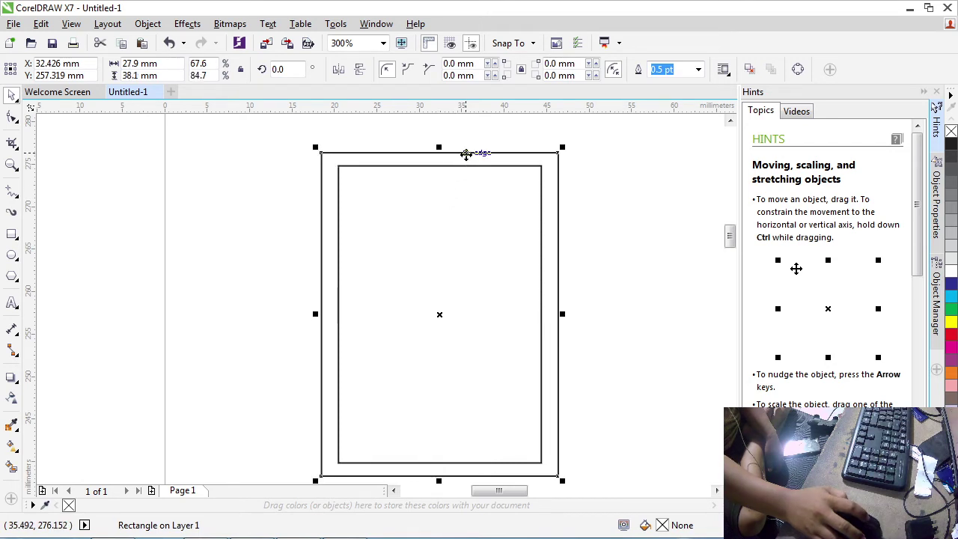
pyautogui.click(471, 189)
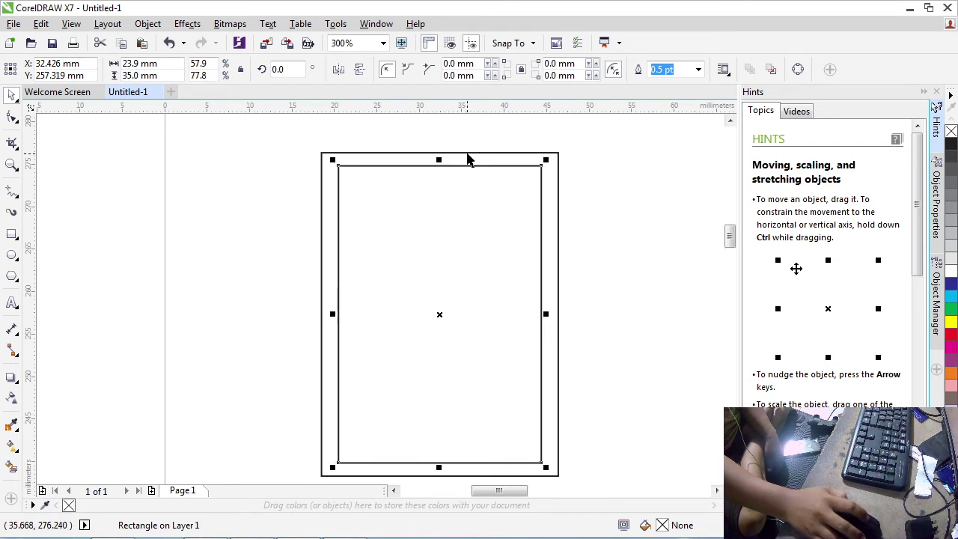
pyautogui.click(467, 156)
pyautogui.click(466, 180)
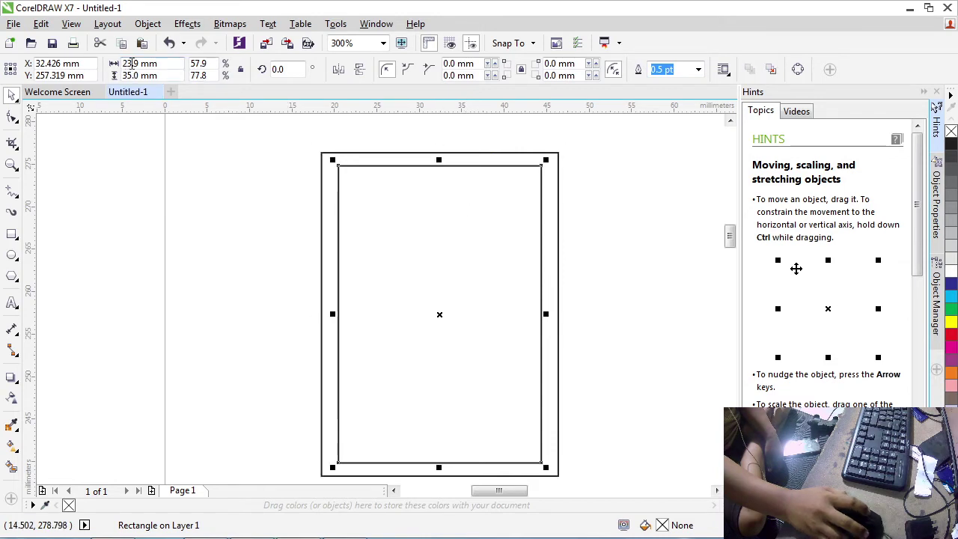
pyautogui.write('24.9')
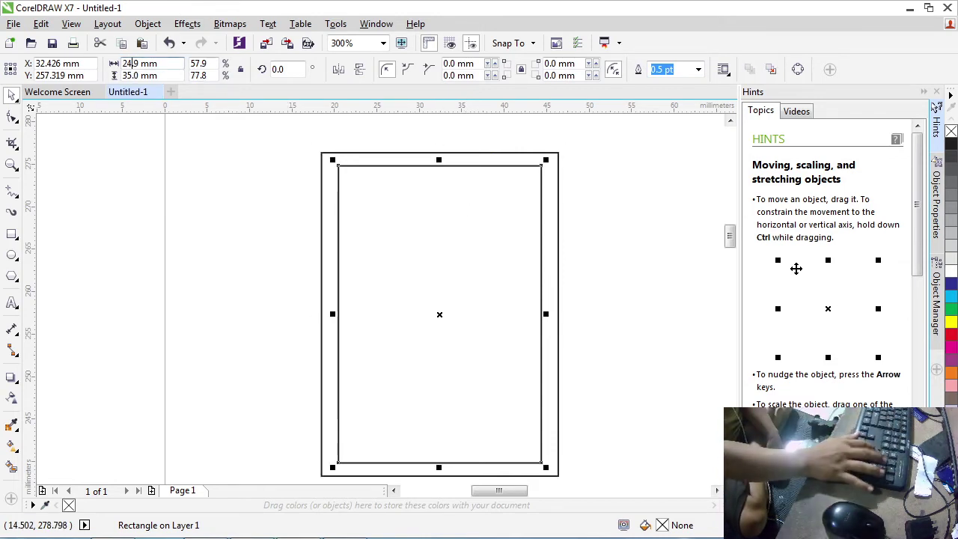
pyautogui.press('Return')
pyautogui.click(282, 184)
pyautogui.click(411, 196)
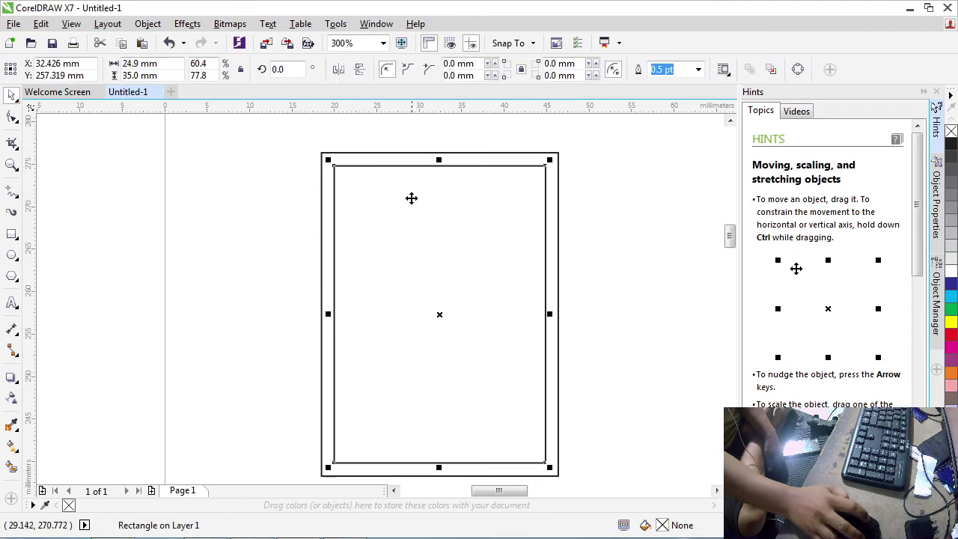
pyautogui.moveTo(440, 318)
pyautogui.mouseDown()
pyautogui.moveTo(622, 293)
pyautogui.moveTo(507, 319)
pyautogui.moveTo(440, 314)
pyautogui.mouseUp()
pyautogui.scroll(-3, 539, 271)
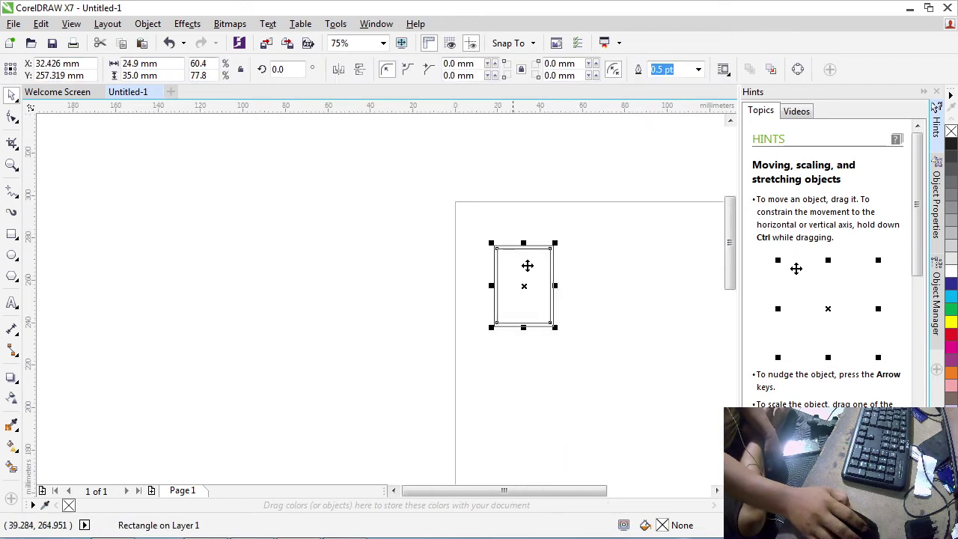
pyautogui.scroll(3, 517, 260)
pyautogui.scroll(-2, 510, 257)
pyautogui.scroll(2, 577, 317)
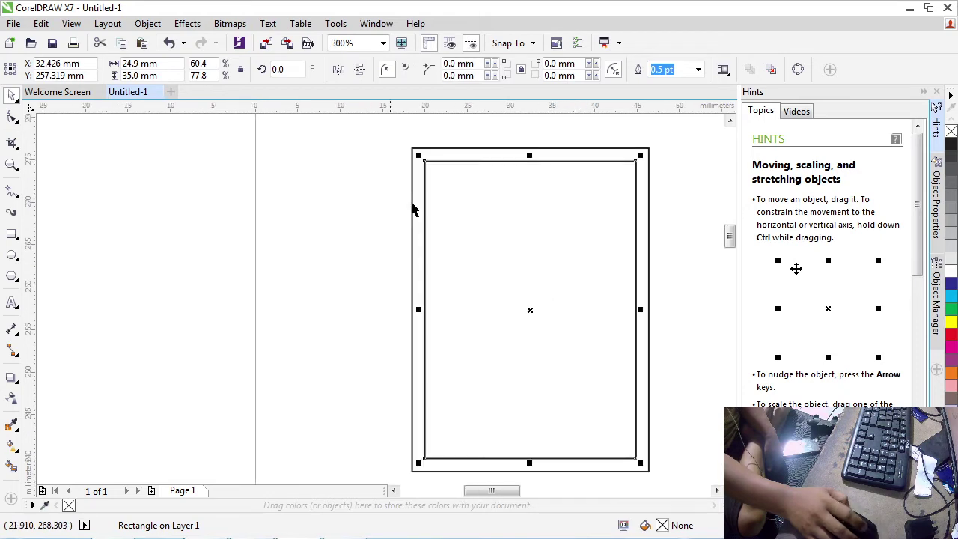
pyautogui.click(374, 204)
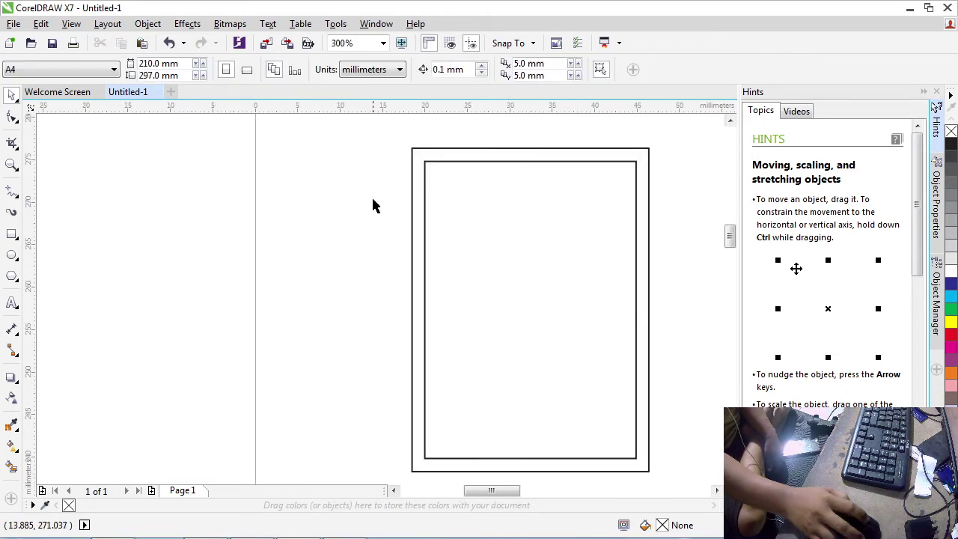
# - Import foto 2.psd from the Downloads folder at its original size and move the photo over the page, beside the small frame
pyautogui.click(14, 23)
pyautogui.click(49, 254)
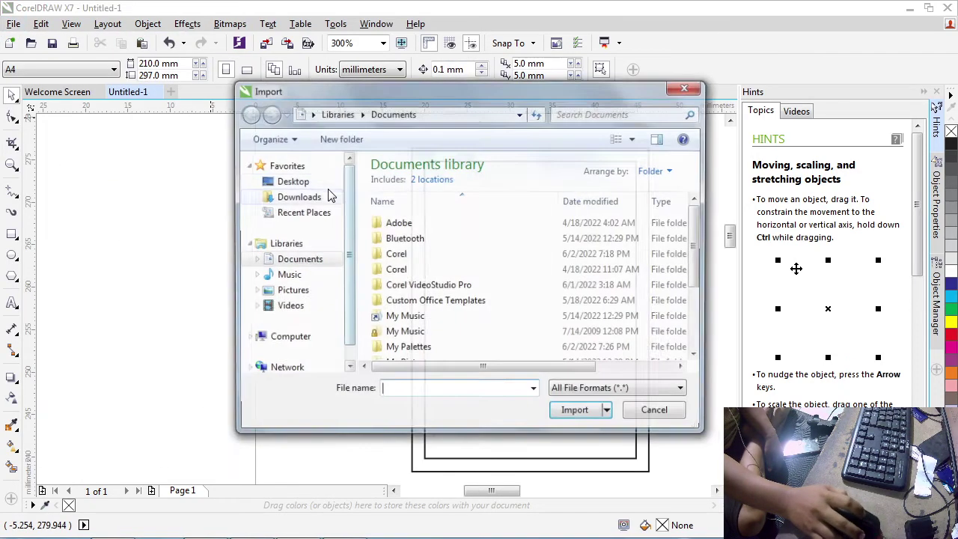
pyautogui.click(296, 197)
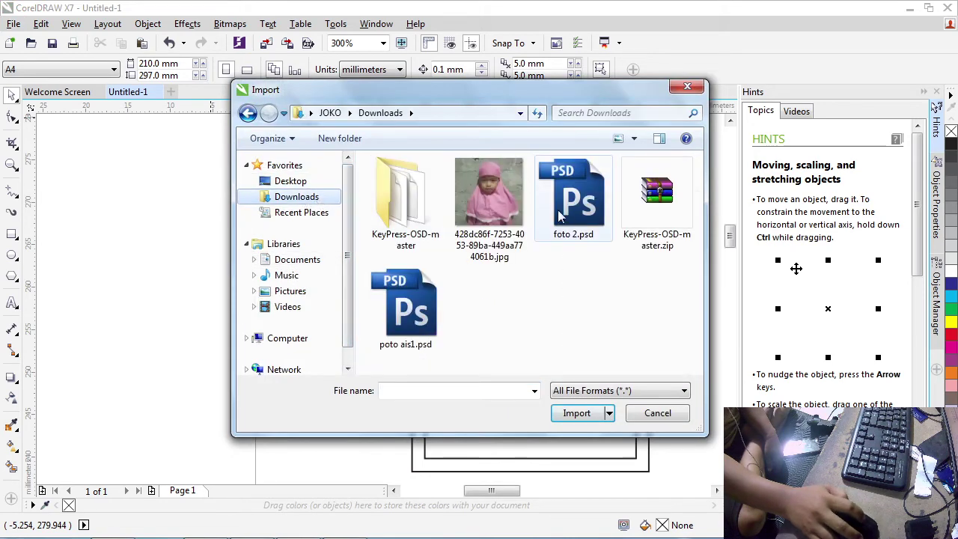
pyautogui.click(582, 205)
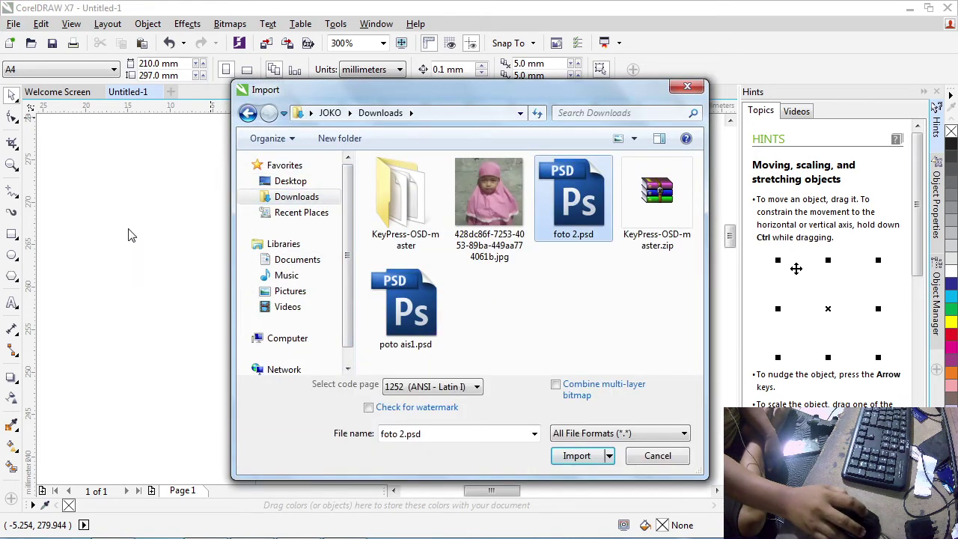
pyautogui.doubleClick(588, 201)
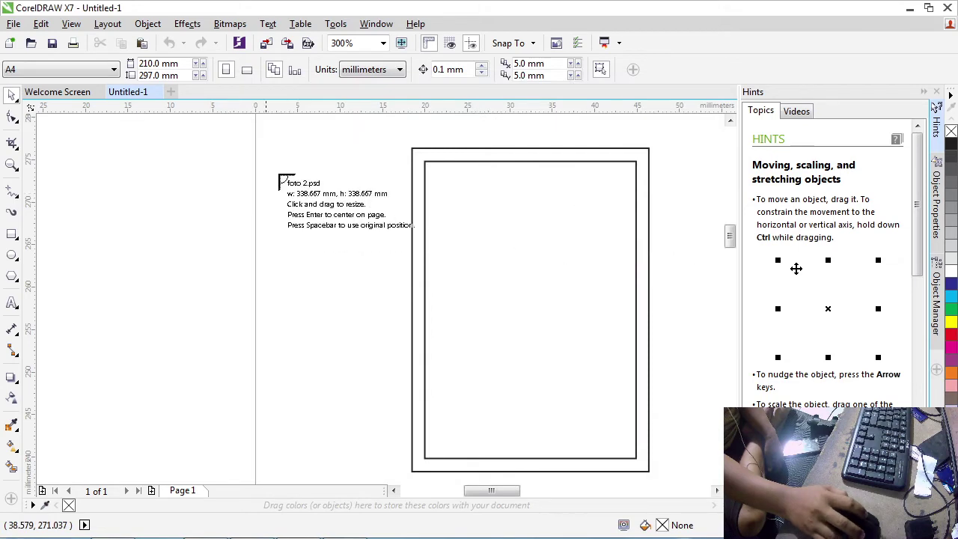
pyautogui.click(222, 151)
pyautogui.scroll(-3, 327, 229)
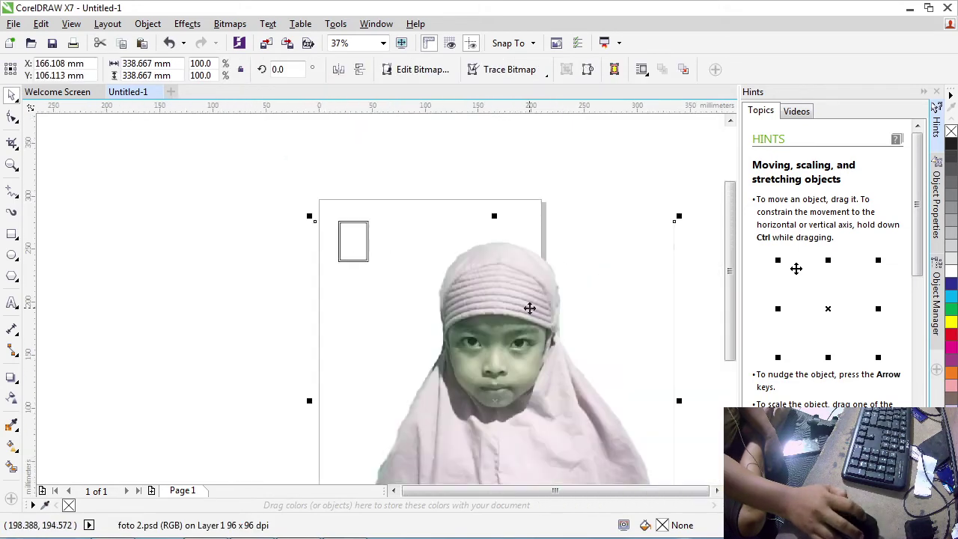
pyautogui.moveTo(398, 272); pyautogui.dragTo(443, 257)
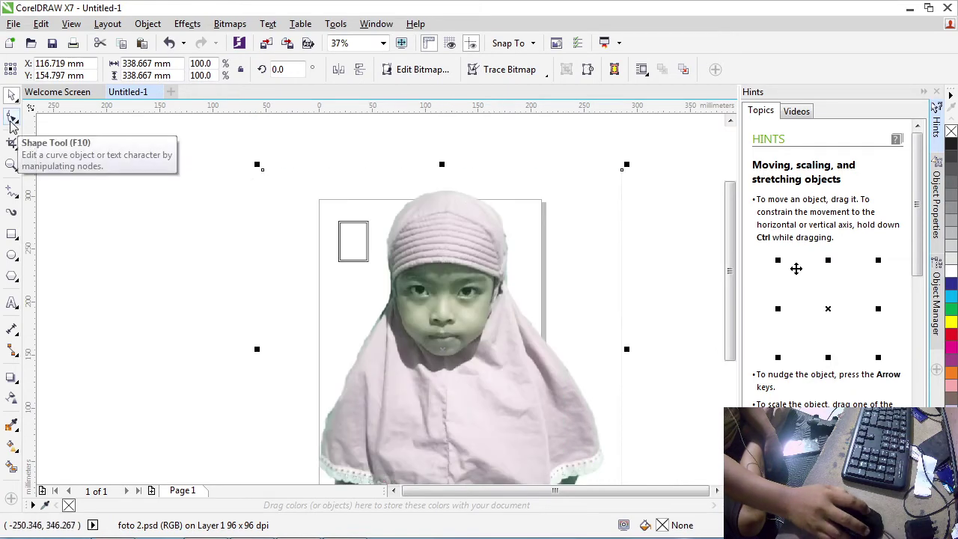
# - Crop the empty margins on the left and right of the child's photo by moving its edge nodes inward with the Shape tool
pyautogui.click(12, 118)
pyautogui.moveTo(175, 148); pyautogui.dragTo(626, 185)
pyautogui.scroll(-3, 413, 232)
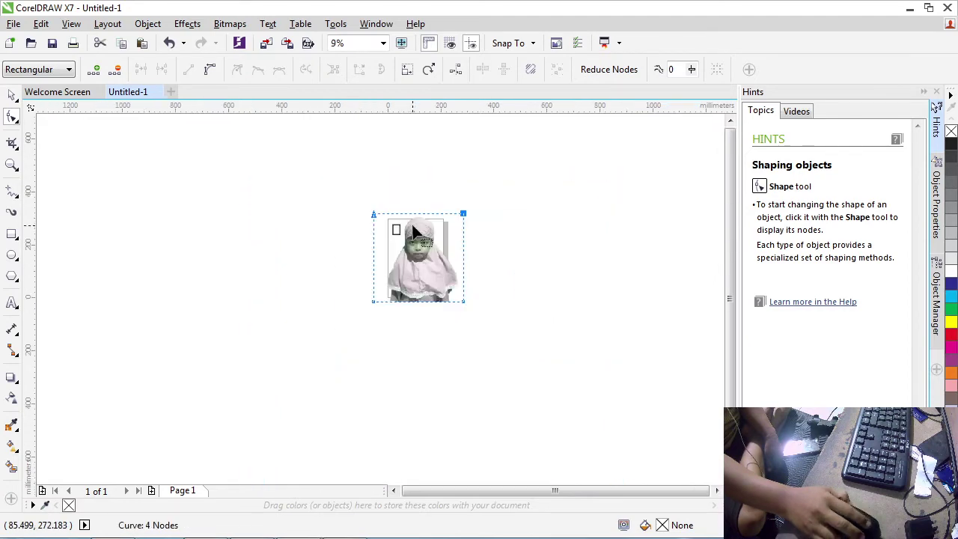
pyautogui.moveTo(336, 188); pyautogui.dragTo(404, 357)
pyautogui.moveTo(373, 302); pyautogui.dragTo(384, 308)
pyautogui.moveTo(481, 262); pyautogui.dragTo(467, 315)
pyautogui.scroll(4, 464, 314)
pyautogui.scroll(-4, 466, 309)
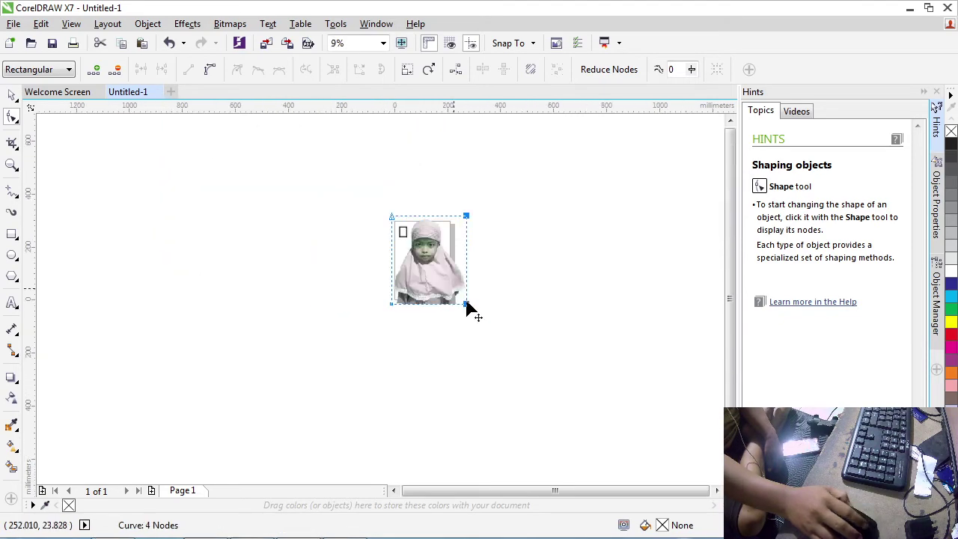
# - Scale the child's photo down proportionally to about 78 × 91.5 mm and position it on the page beside the small frame
pyautogui.press('space')
pyautogui.scroll(4, 447, 226)
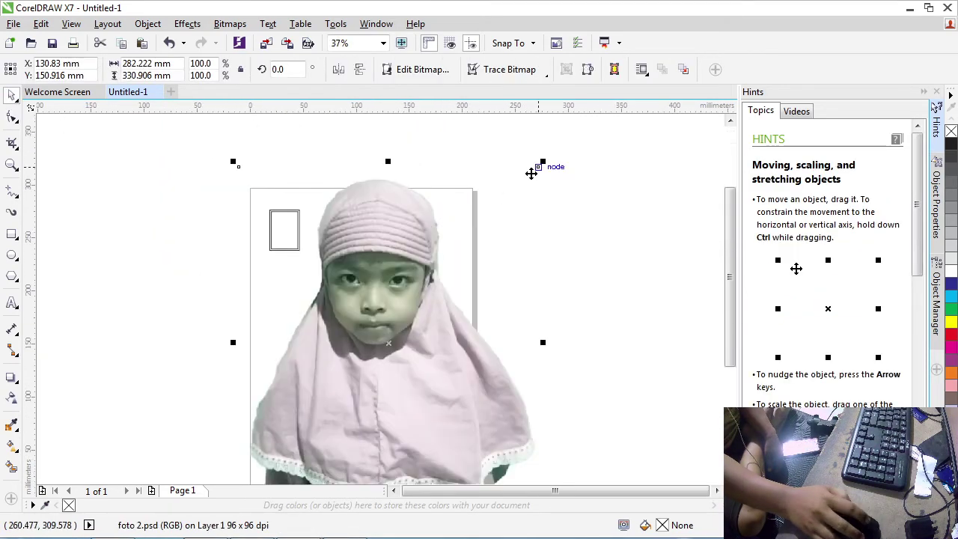
pyautogui.moveTo(544, 161); pyautogui.dragTo(358, 380)
pyautogui.moveTo(318, 445); pyautogui.dragTo(411, 247)
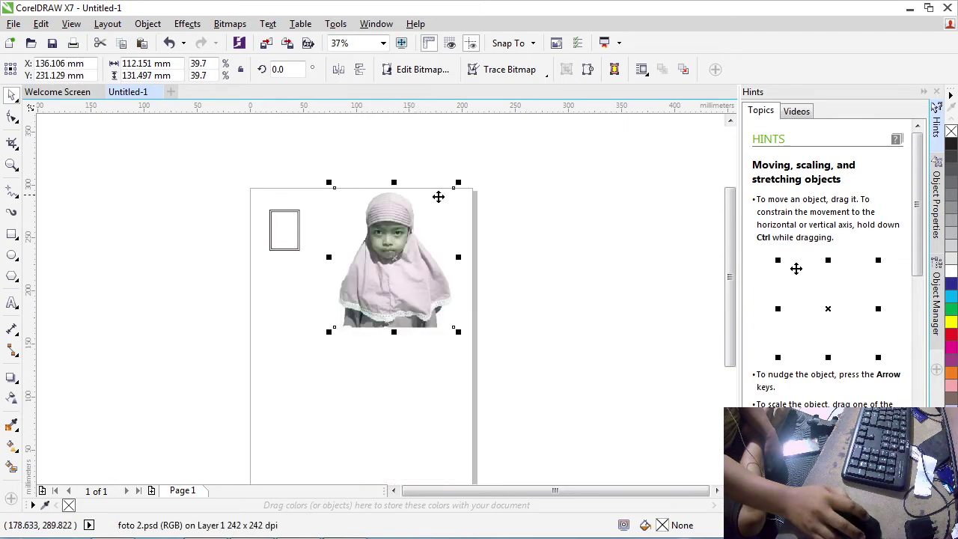
pyautogui.moveTo(458, 182); pyautogui.dragTo(447, 166)
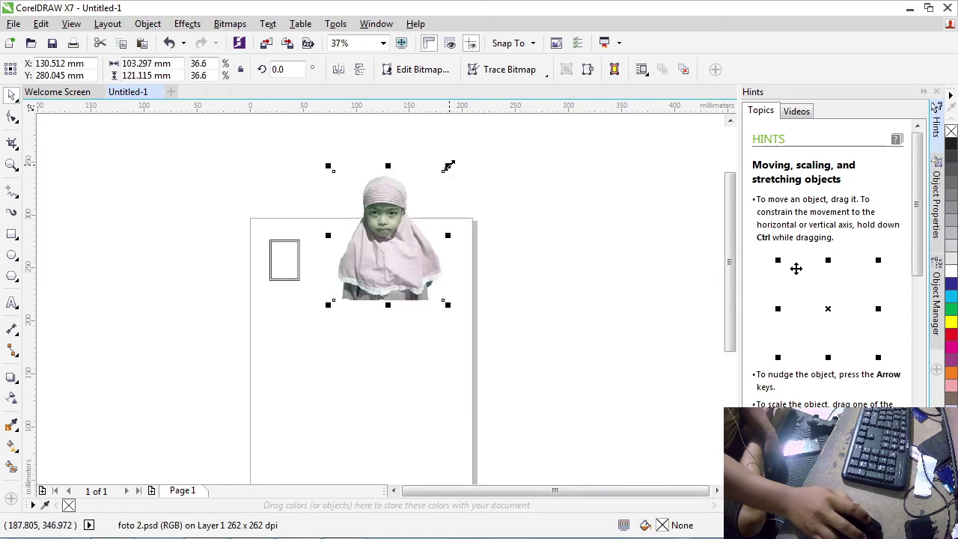
pyautogui.press('Escape')
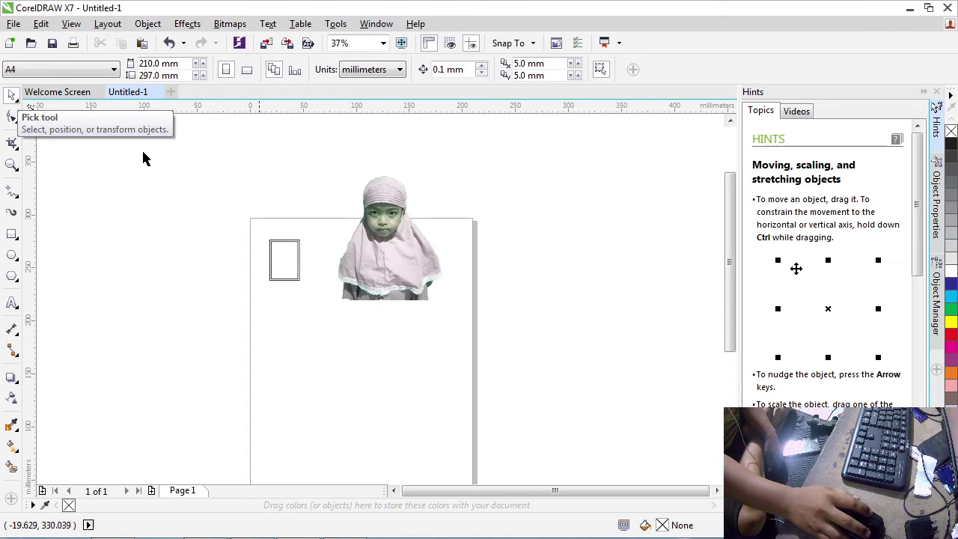
pyautogui.click(382, 254)
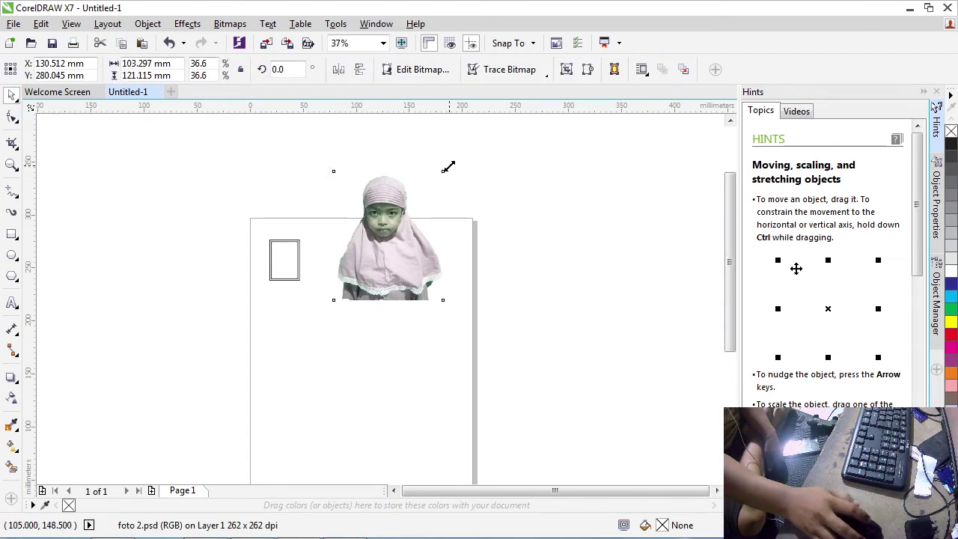
pyautogui.moveTo(447, 166); pyautogui.dragTo(447, 197)
pyautogui.scroll(4, 278, 274)
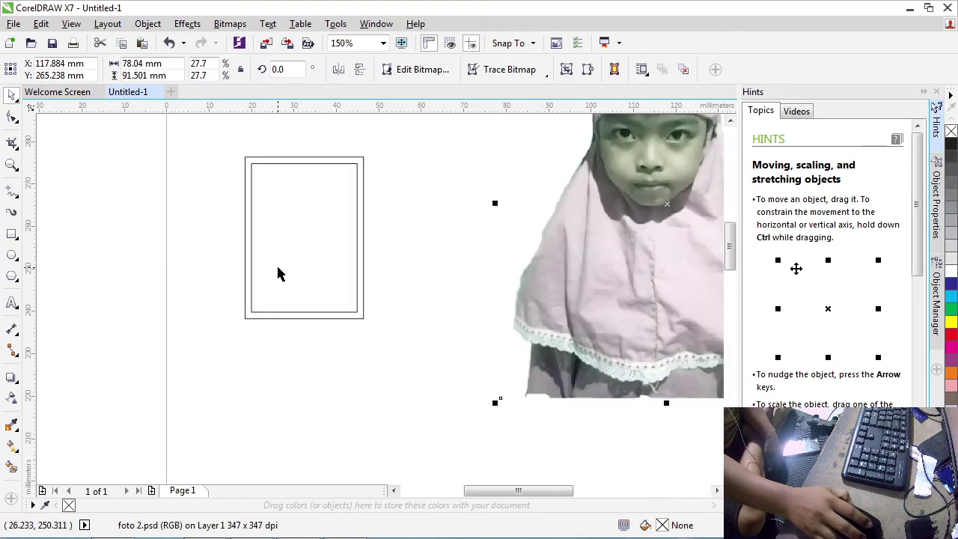
pyautogui.scroll(-2, 278, 274)
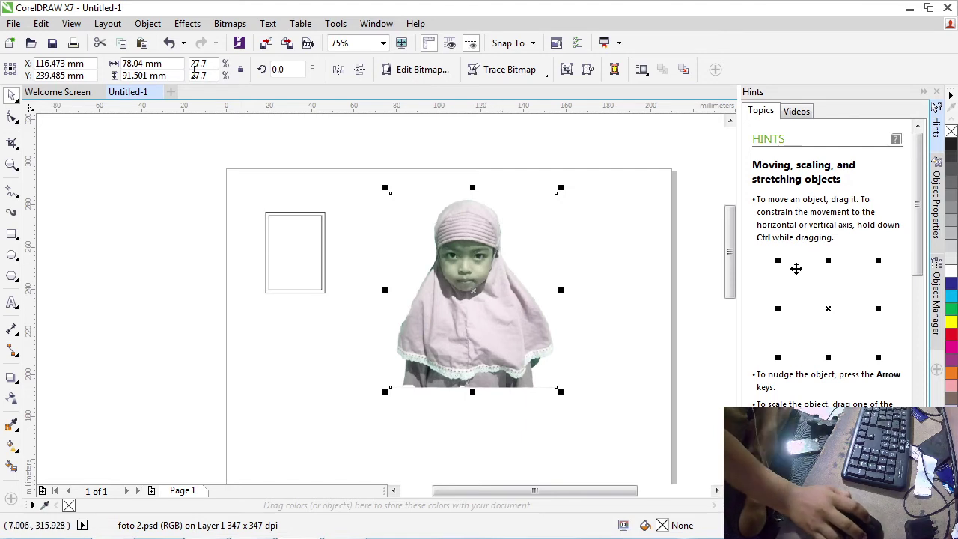
# - Place the child's photo inside the inner rectangle of the frame with PowerClip
pyautogui.click(172, 25)
pyautogui.moveTo(157, 25)
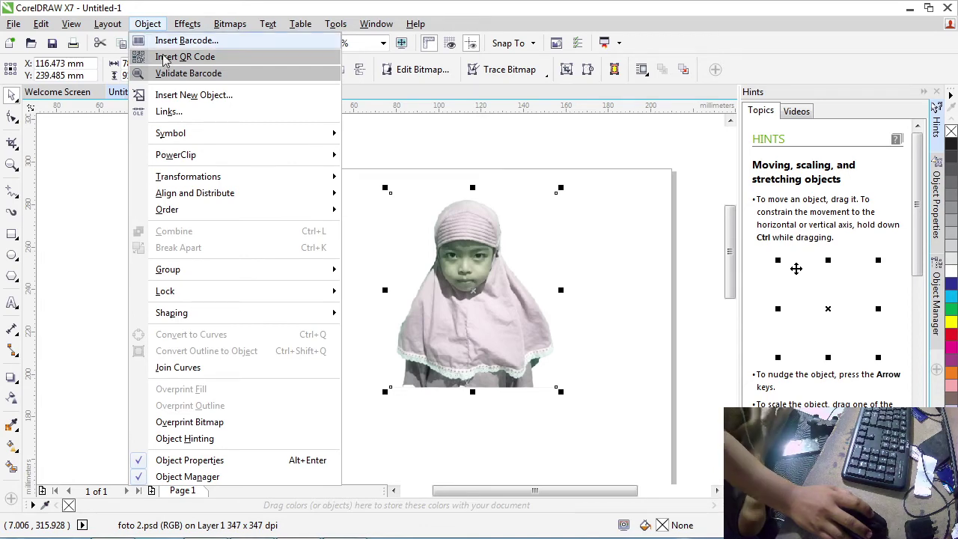
pyautogui.moveTo(256, 166)
pyautogui.click(374, 157)
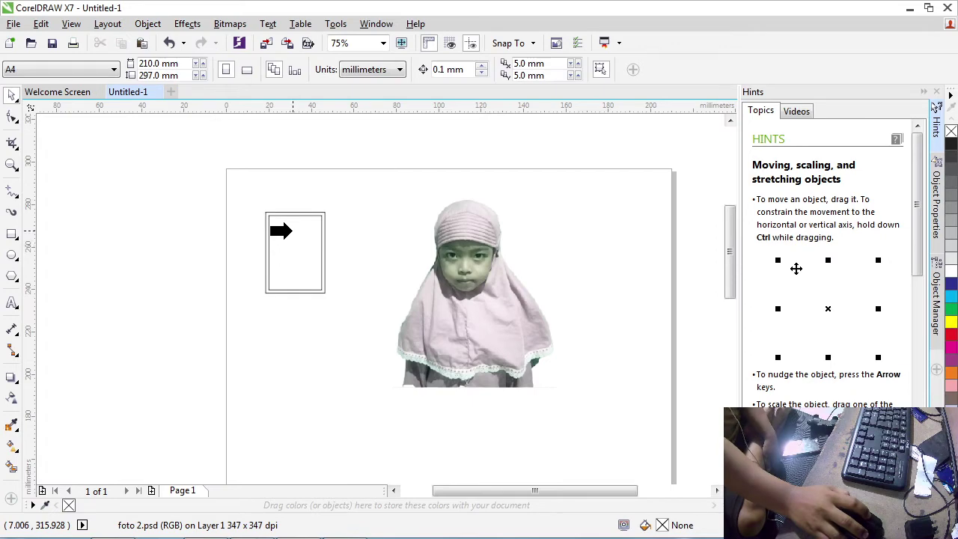
pyautogui.click(281, 231)
# - Edit the PowerClip contents, scaling the photo proportionally to about 32.1 × 37.6 mm and moving the child inside the inner rectangle
pyautogui.rightClick(295, 238)
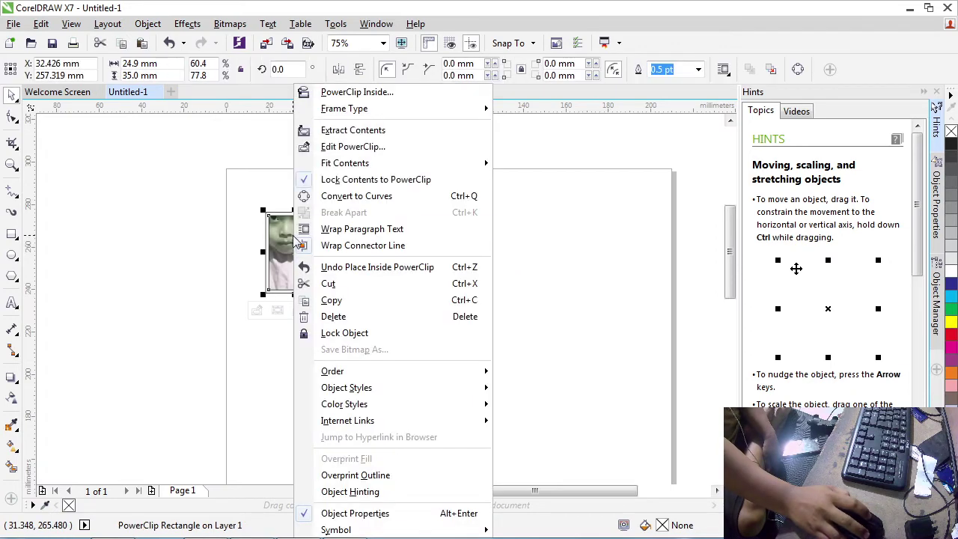
pyautogui.click(331, 154)
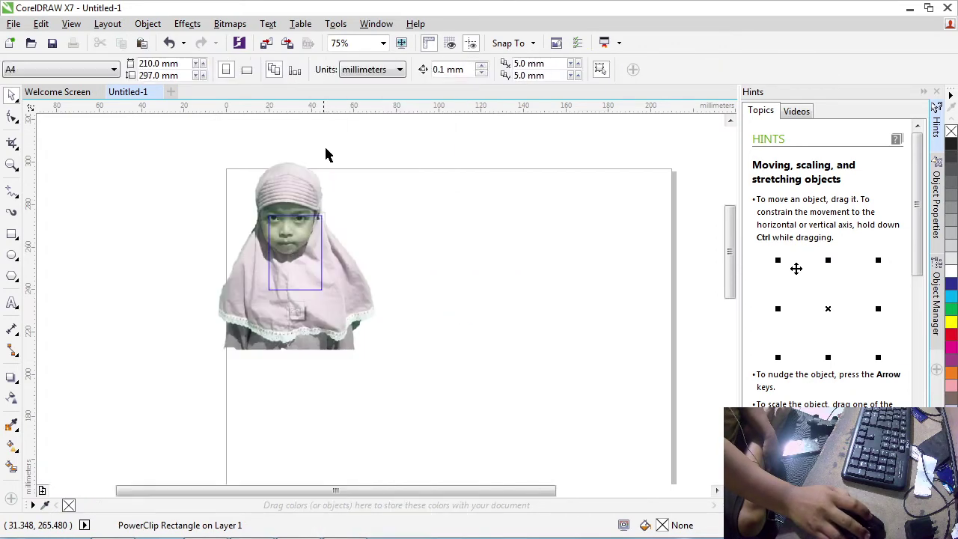
pyautogui.scroll(2, 291, 217)
pyautogui.click(298, 169)
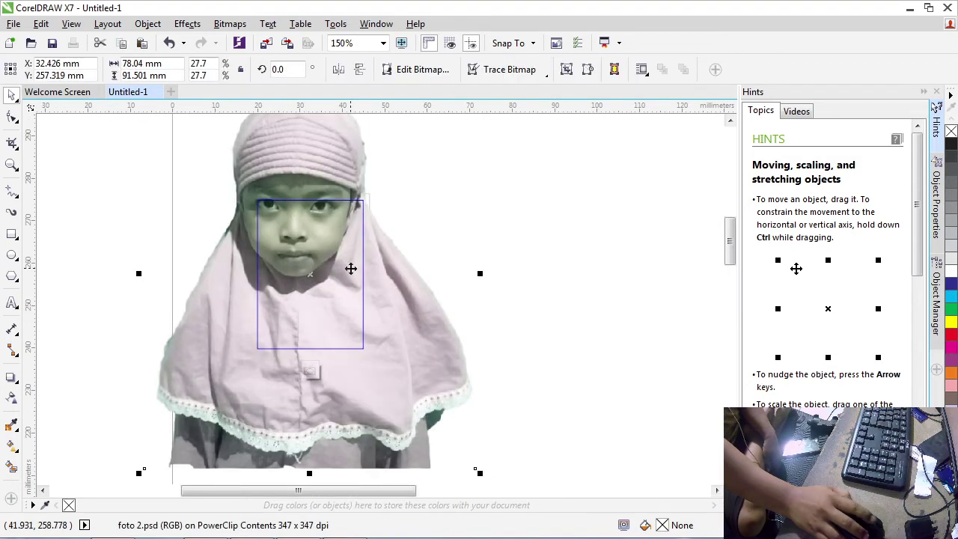
pyautogui.scroll(-2, 349, 268)
pyautogui.moveTo(412, 173); pyautogui.dragTo(355, 261)
pyautogui.moveTo(305, 282); pyautogui.dragTo(345, 234)
pyautogui.scroll(2, 361, 264)
pyautogui.moveTo(421, 199); pyautogui.dragTo(385, 203)
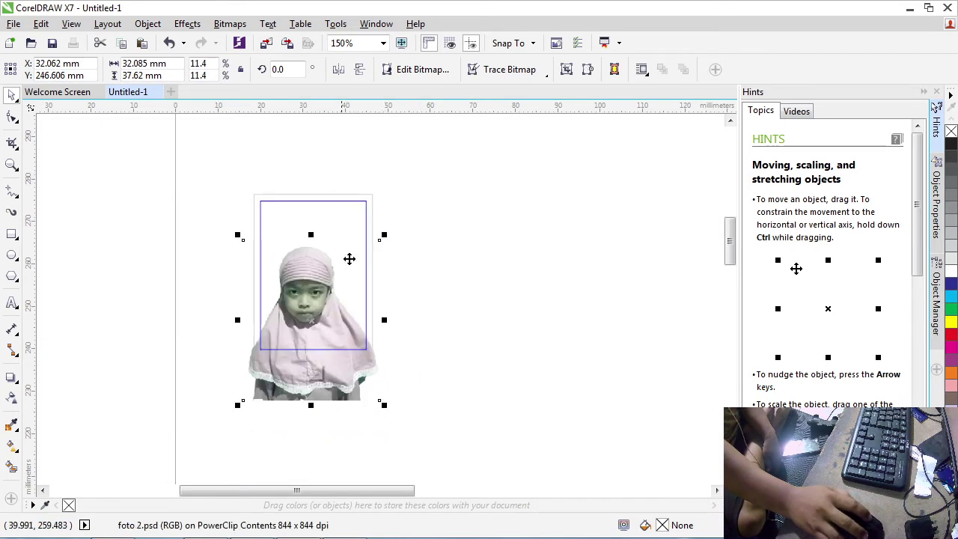
pyautogui.moveTo(349, 257); pyautogui.dragTo(323, 234)
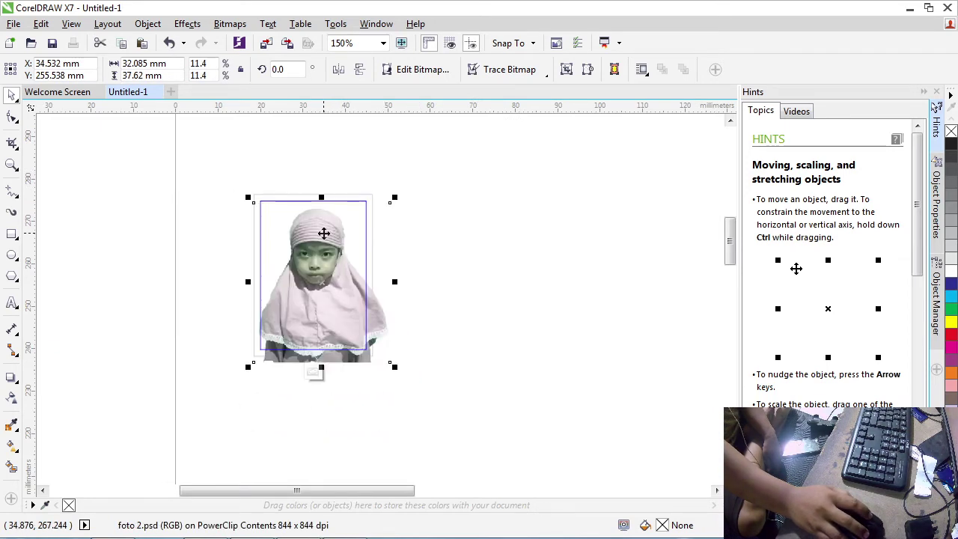
# - Enlarge the clipped photo proportionally to about 34.9 × 40.9 mm, recentre the child in the frame and finish editing the PowerClip
pyautogui.moveTo(322, 195); pyautogui.dragTo(321, 136)
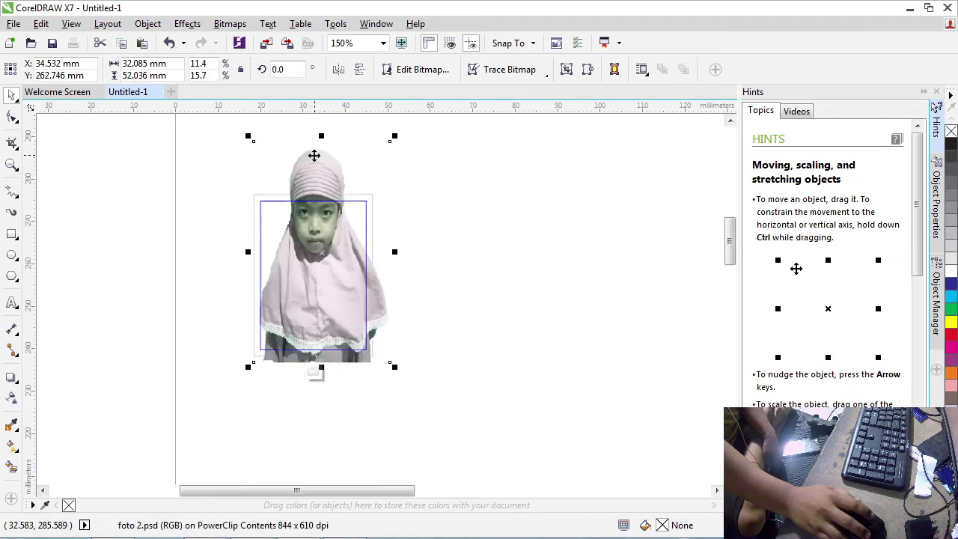
pyautogui.click(169, 43)
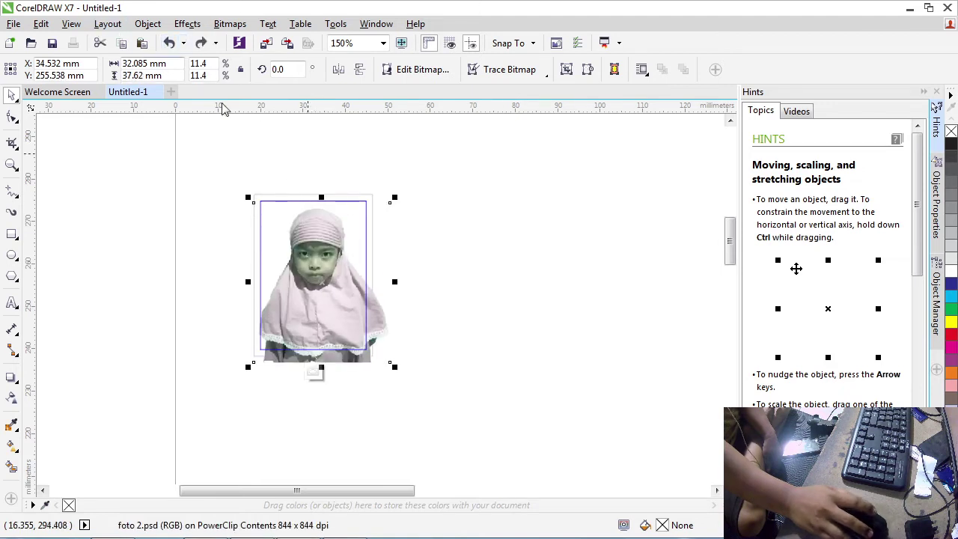
pyautogui.moveTo(393, 199); pyautogui.dragTo(397, 194)
pyautogui.moveTo(315, 231); pyautogui.dragTo(311, 241)
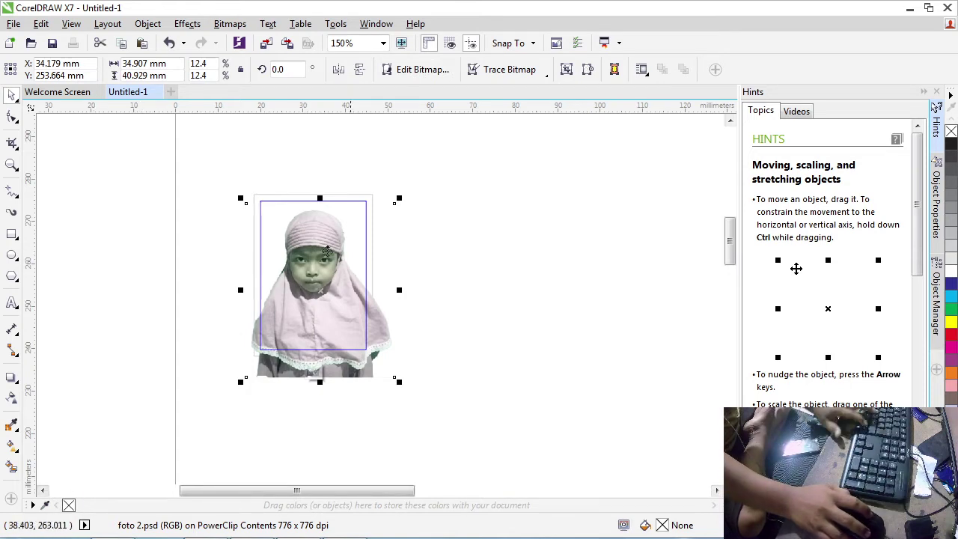
pyautogui.click(528, 223)
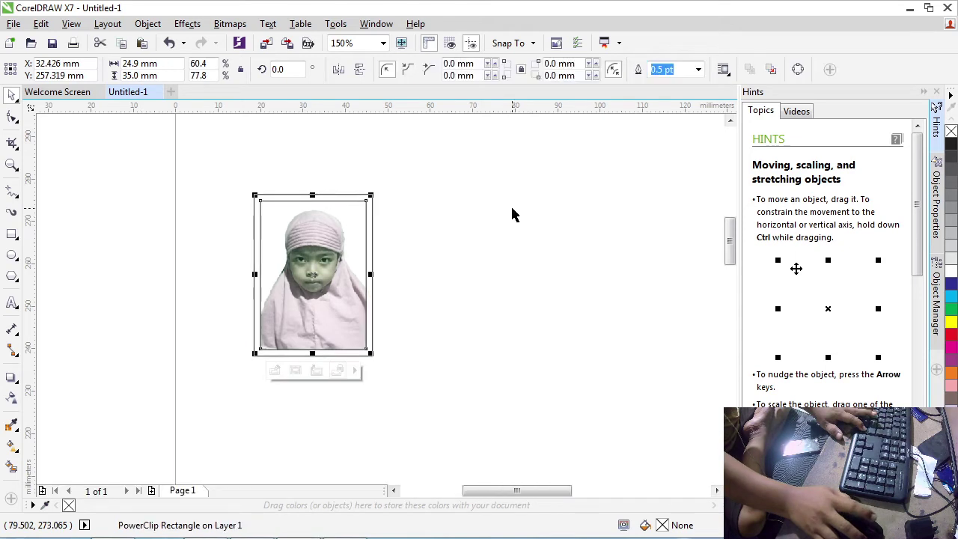
# - Inspect the framed photo up close and remove the outline of the inner PowerClip rectangle
pyautogui.click(431, 220)
pyautogui.scroll(2, 326, 247)
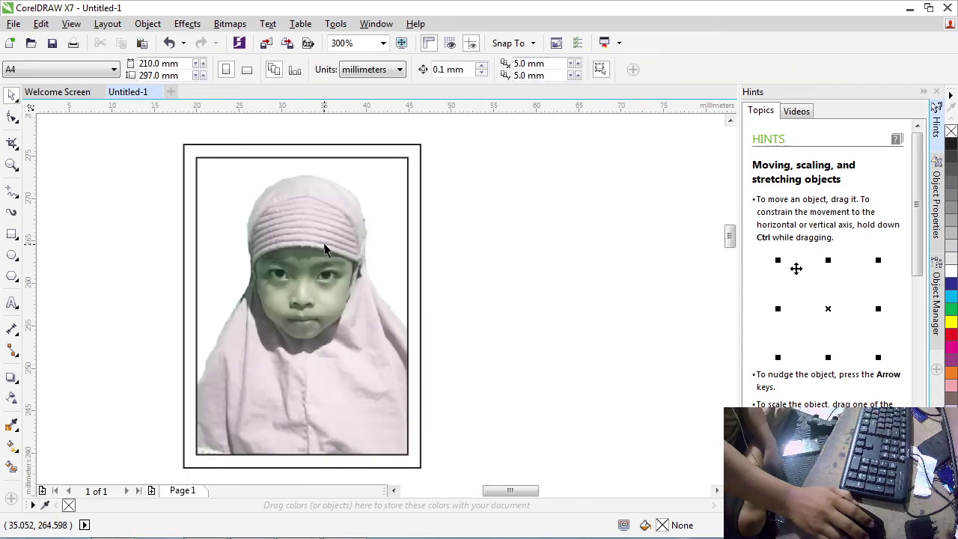
pyautogui.scroll(-2, 325, 232)
pyautogui.click(327, 206)
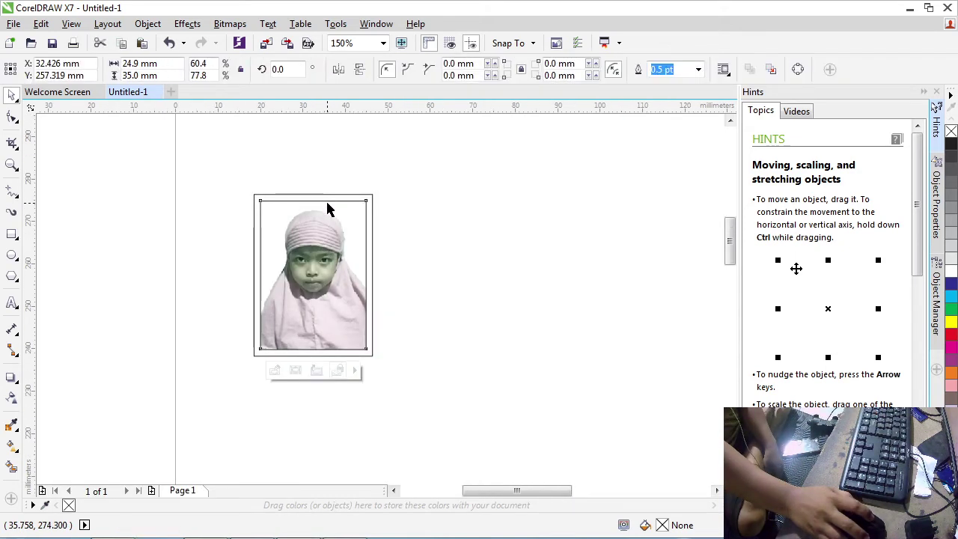
pyautogui.rightClick(951, 132)
pyautogui.click(411, 167)
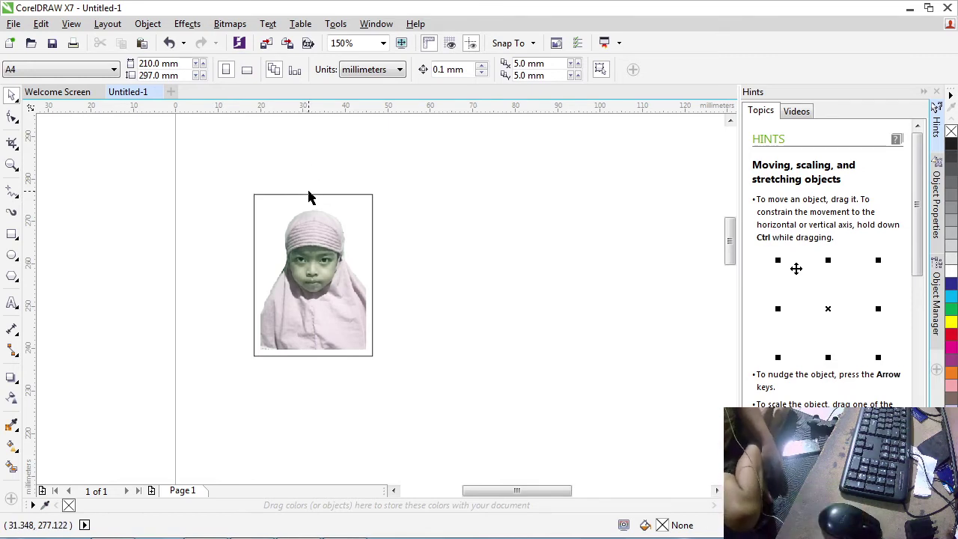
# - Draw an L-shaped Bézier line with legs about 2.5 mm long along the outer frame's upper-left corner
pyautogui.rightClick(16, 196)
pyautogui.click(11, 193)
pyautogui.rightClick(11, 193)
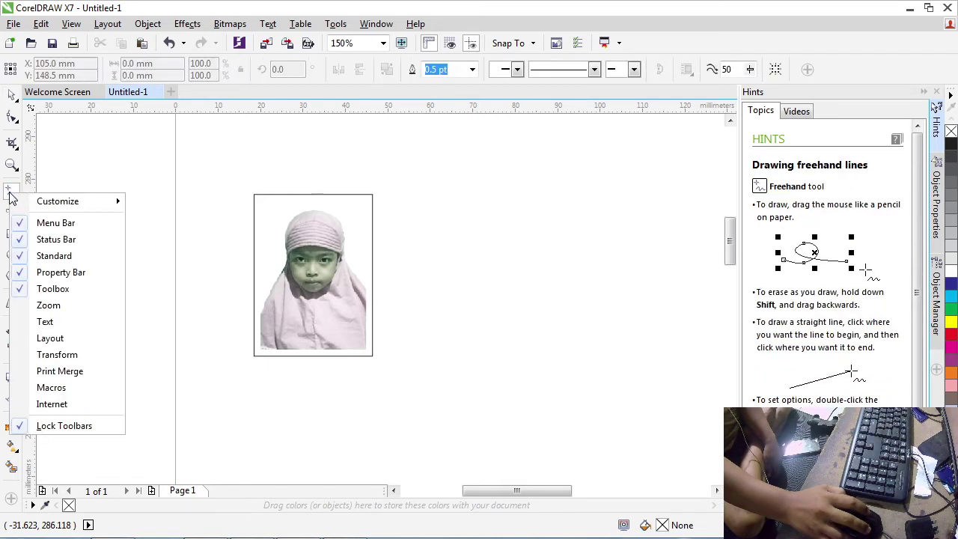
pyautogui.click(7, 196)
pyautogui.click(15, 196)
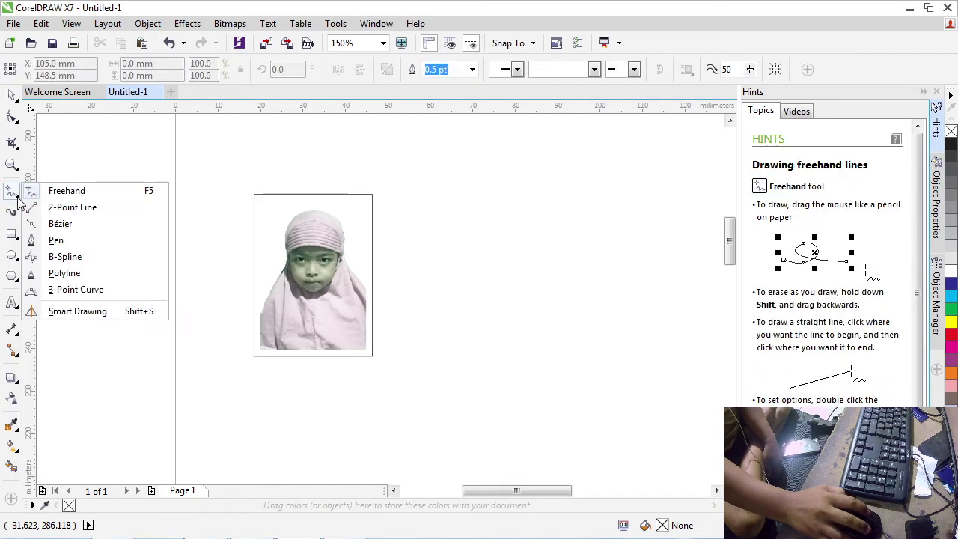
pyautogui.click(59, 224)
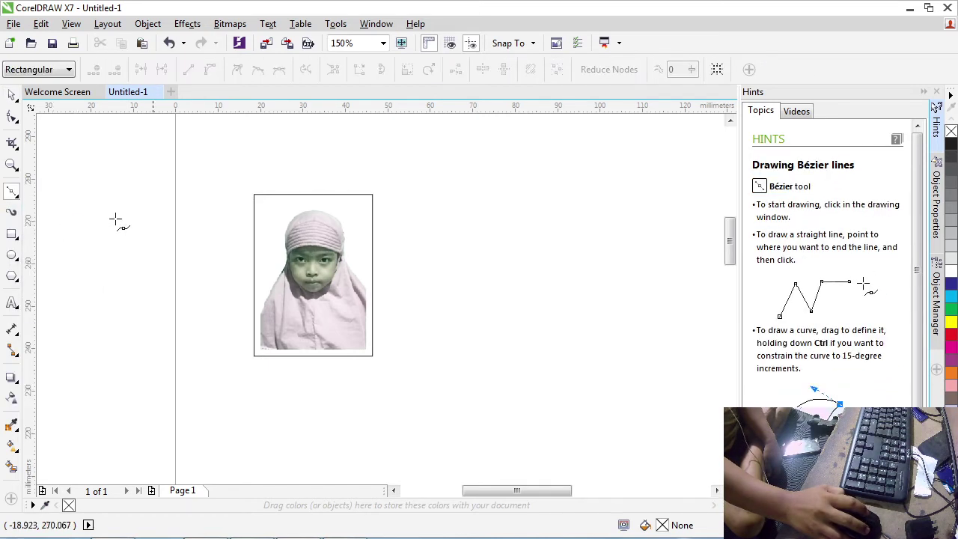
pyautogui.scroll(1, 246, 199)
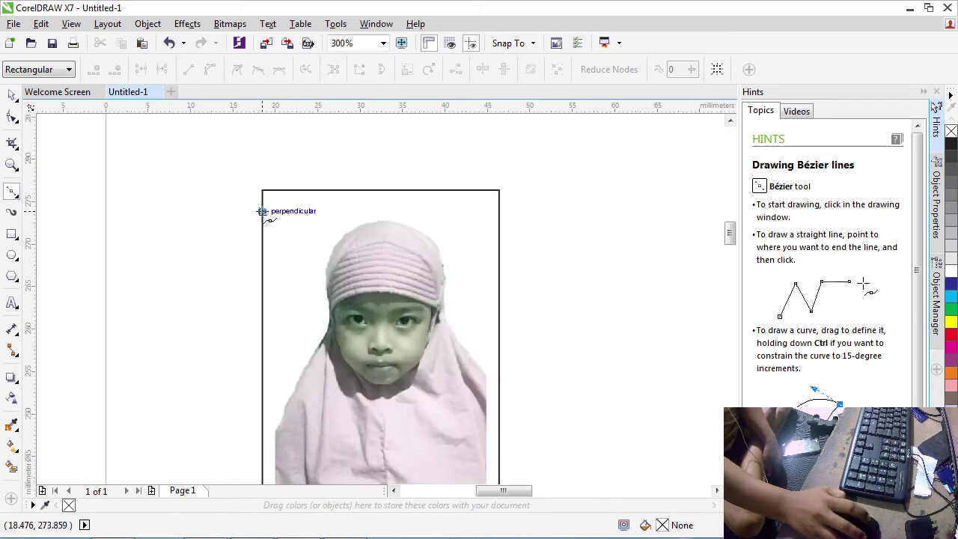
pyautogui.click(262, 211)
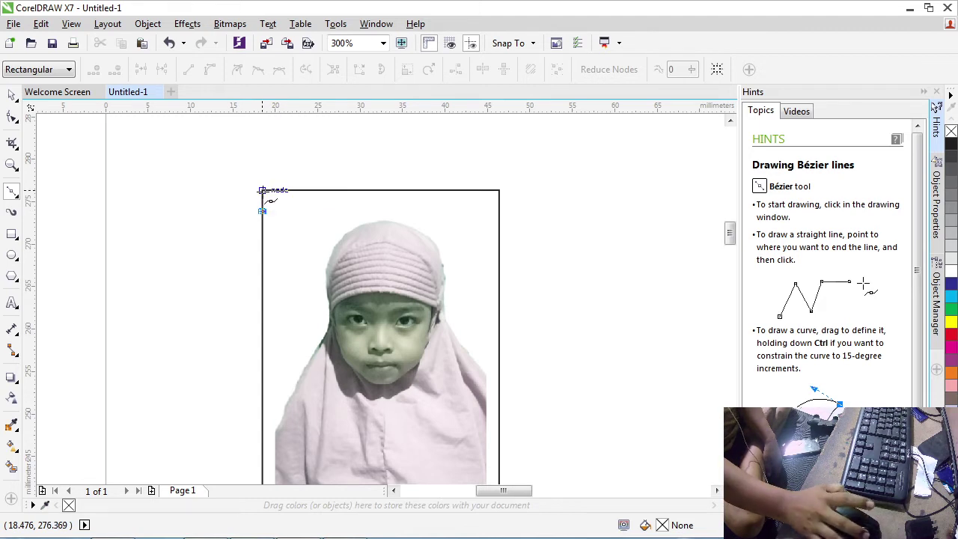
pyautogui.click(262, 190)
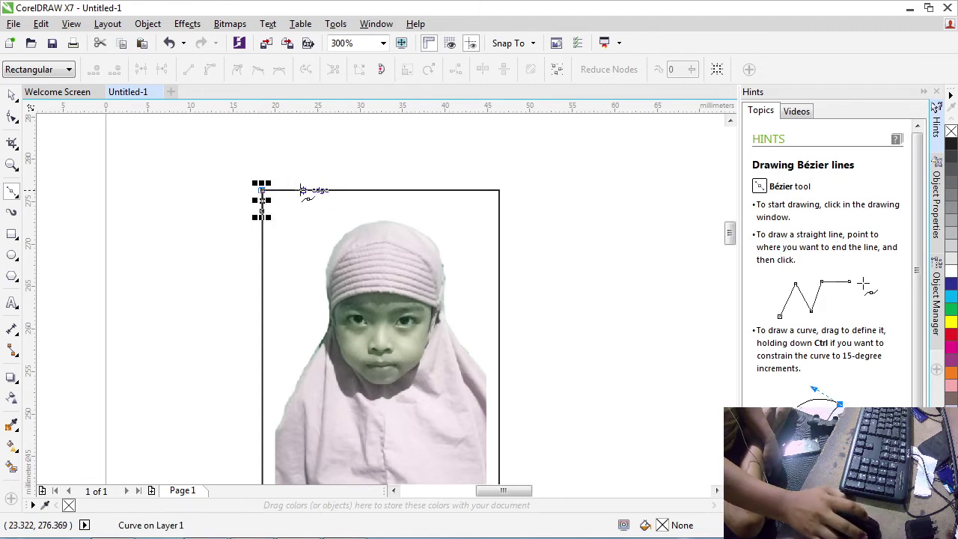
pyautogui.click(284, 191)
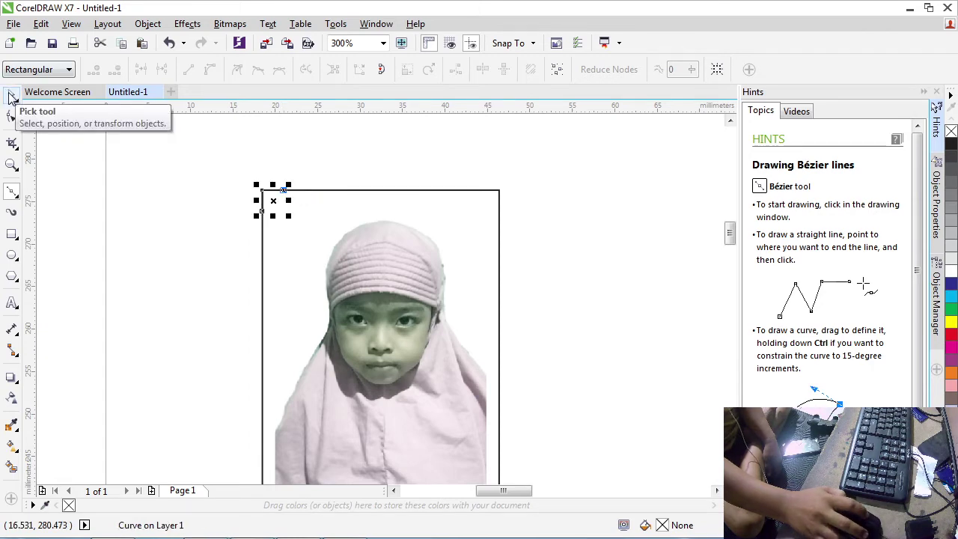
# - Move the L-shaped corner mark above the photo frame and place a duplicate above the frame's upper-right corner
pyautogui.click(11, 98)
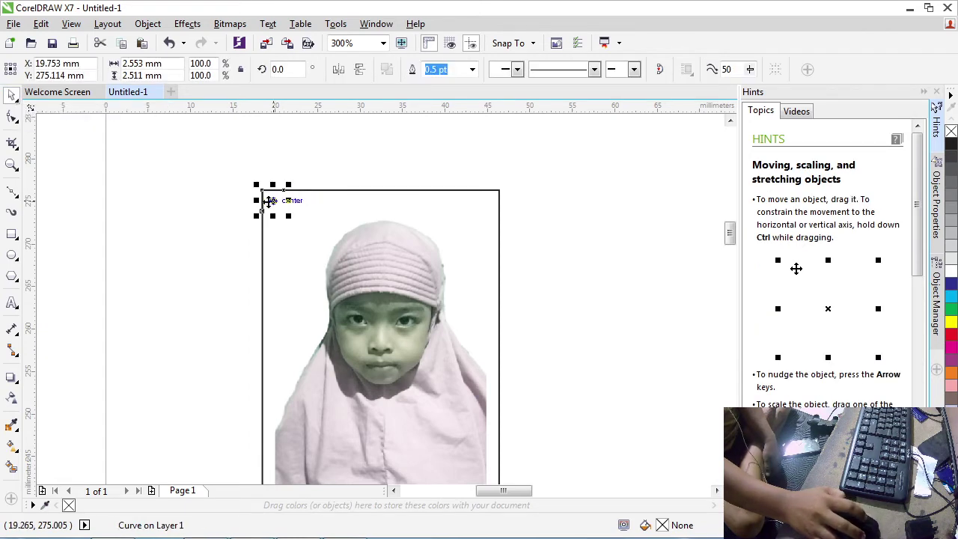
pyautogui.moveTo(270, 199); pyautogui.dragTo(281, 154)
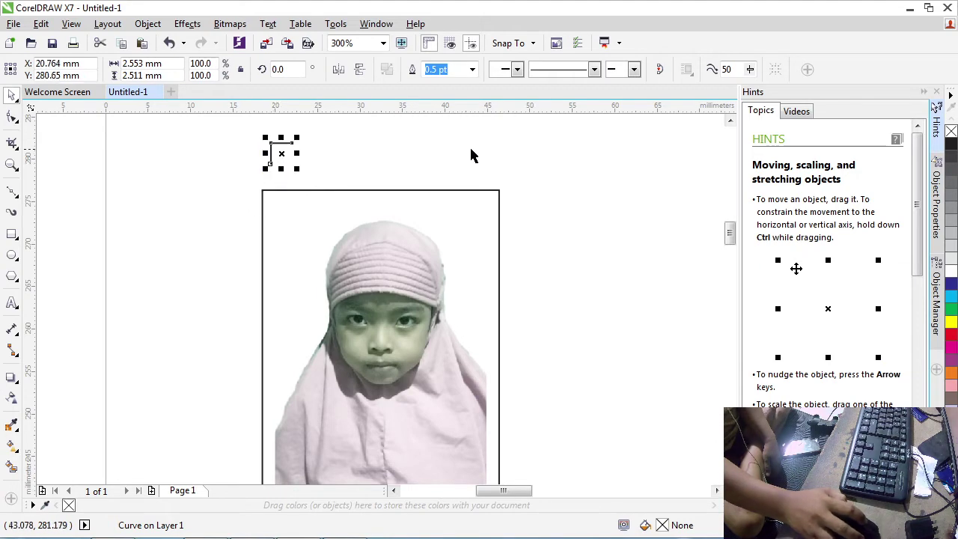
pyautogui.click(40, 24)
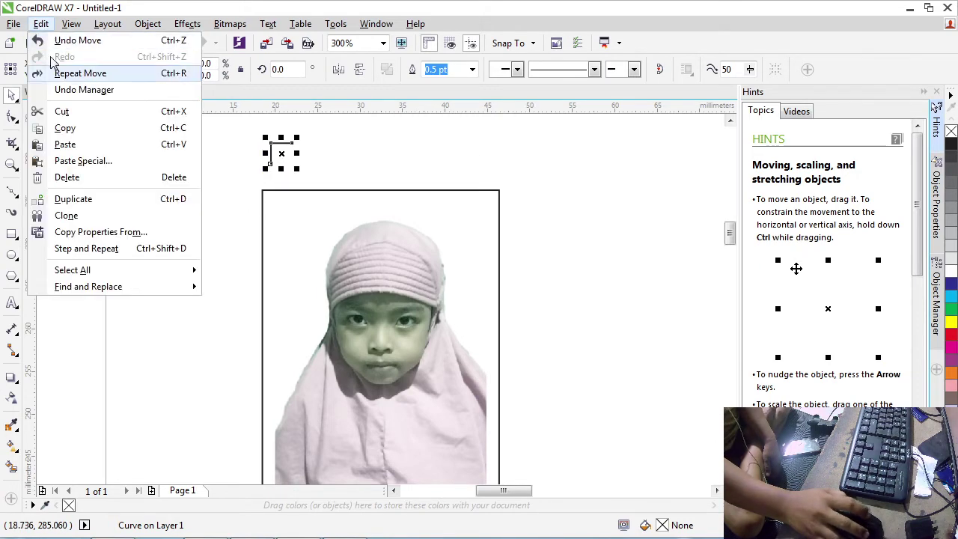
pyautogui.click(85, 200)
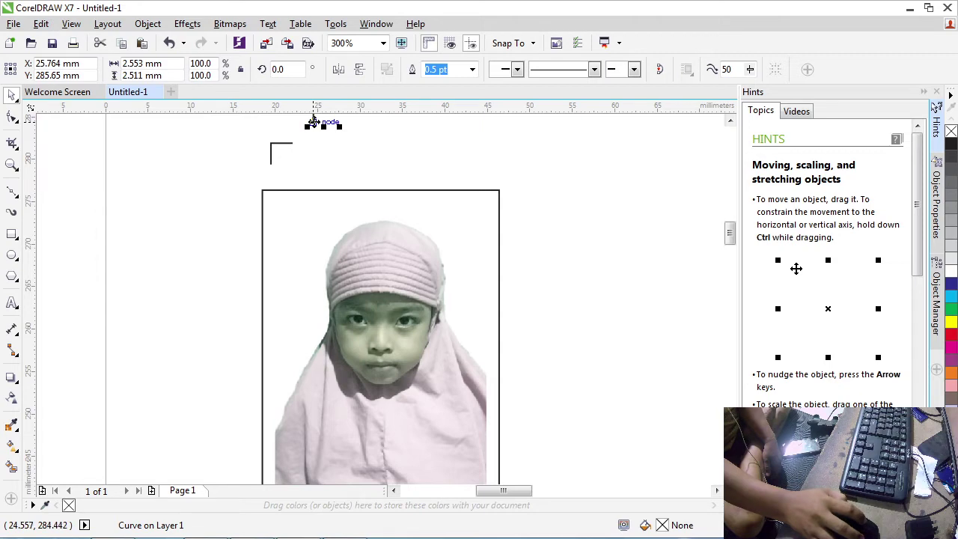
pyautogui.moveTo(313, 122); pyautogui.dragTo(504, 154)
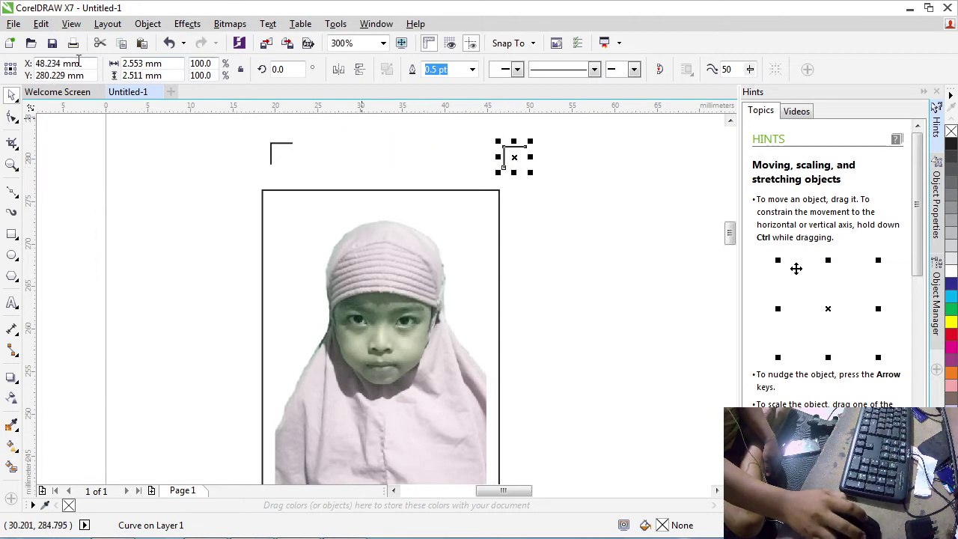
# - Duplicate the L-shaped corner mark again and place the copy below the photo frame's lower-left corner
pyautogui.click(40, 23)
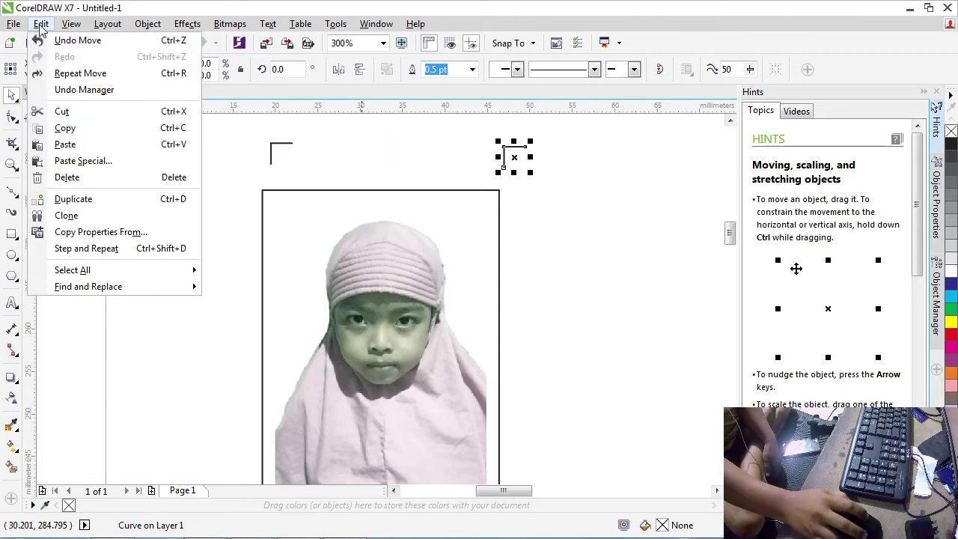
pyautogui.click(71, 200)
pyautogui.scroll(-2, 352, 197)
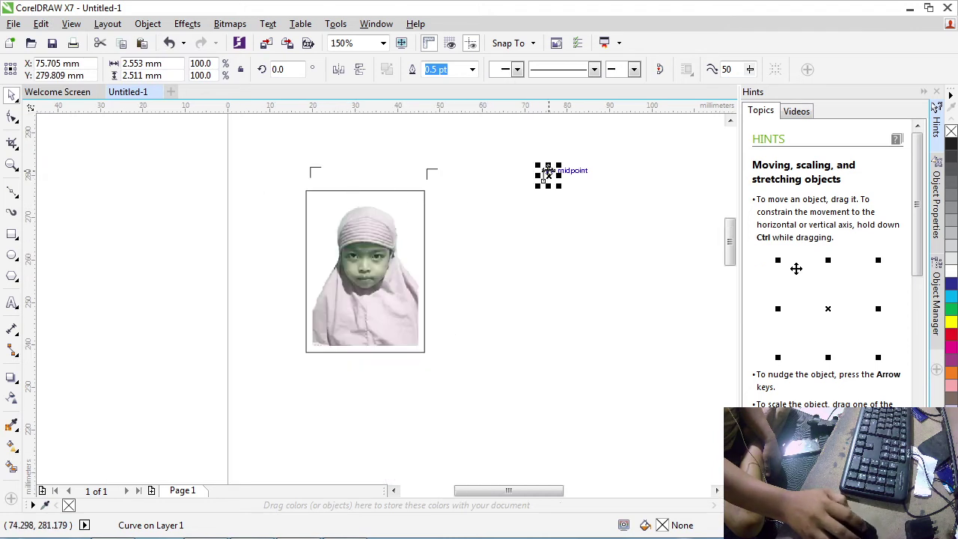
pyautogui.moveTo(550, 171); pyautogui.dragTo(295, 378)
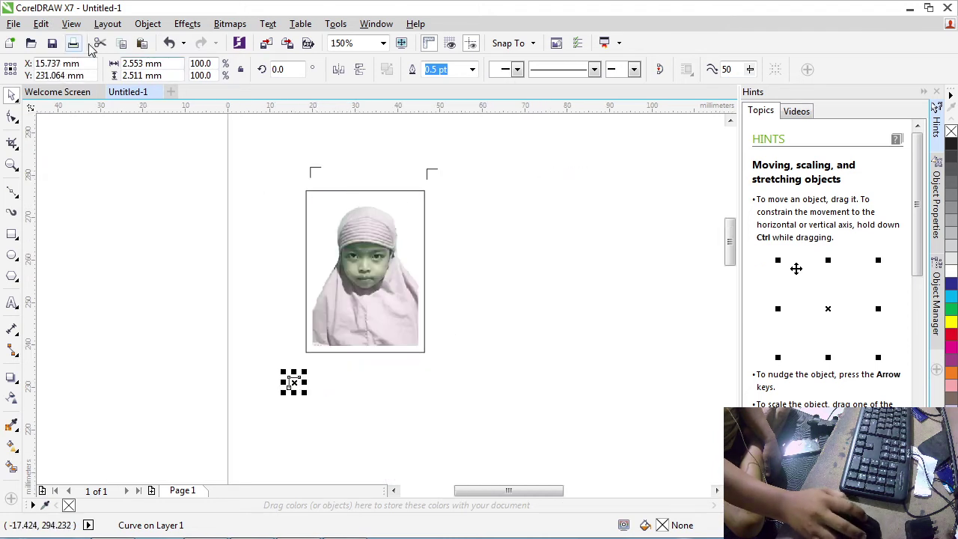
# - Clone the lower-left corner mark and shift the original slightly closer to the bottom of the photo frame
pyautogui.click(41, 23)
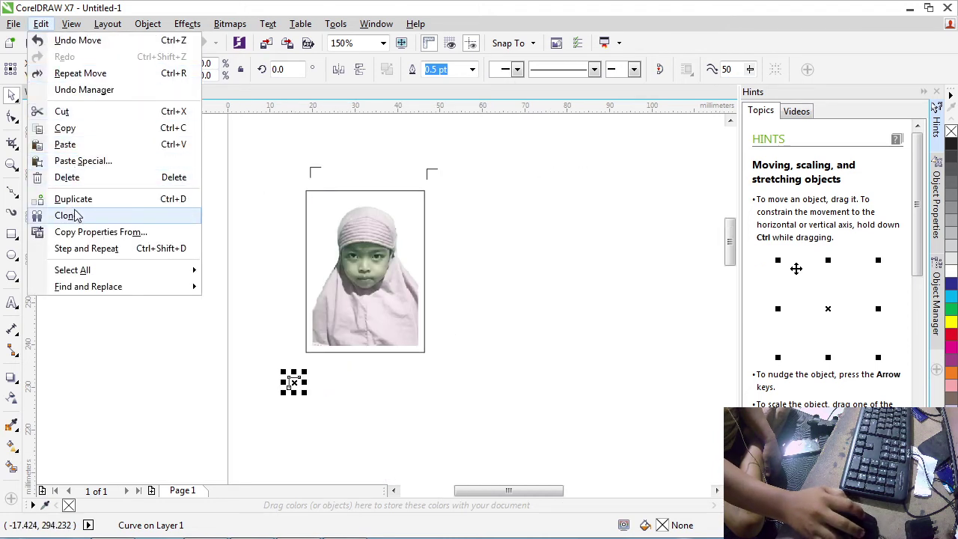
pyautogui.click(75, 216)
pyautogui.click(303, 389)
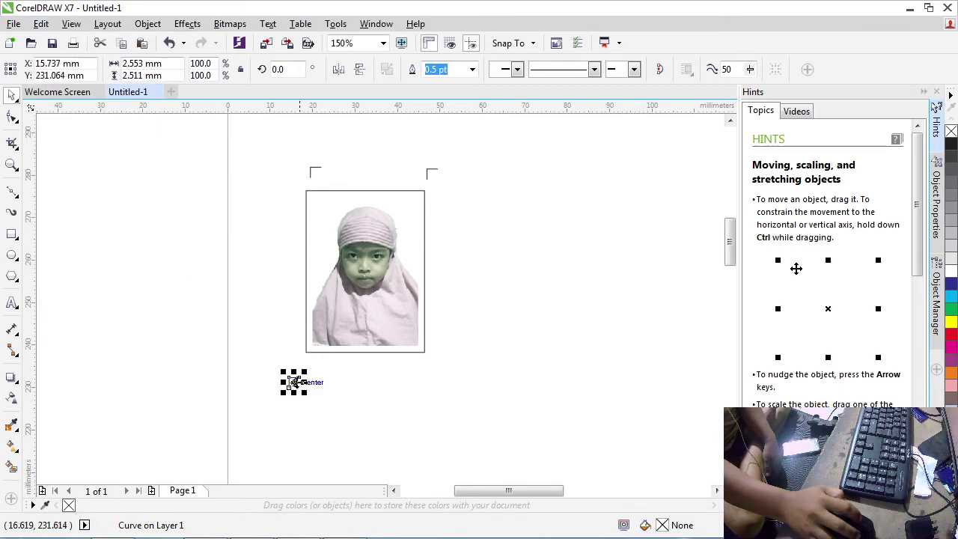
pyautogui.scroll(-3, 327, 385)
pyautogui.scroll(2, 331, 380)
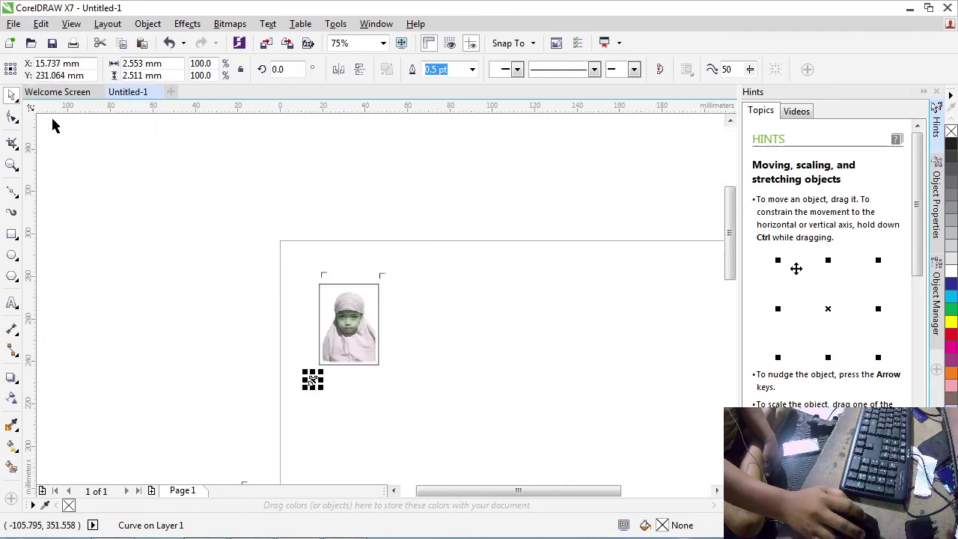
pyautogui.moveTo(331, 380); pyautogui.dragTo(310, 374)
# - Duplicate the lower-left corner mark and place the copy just below the photo frame's lower-right corner
pyautogui.click(40, 23)
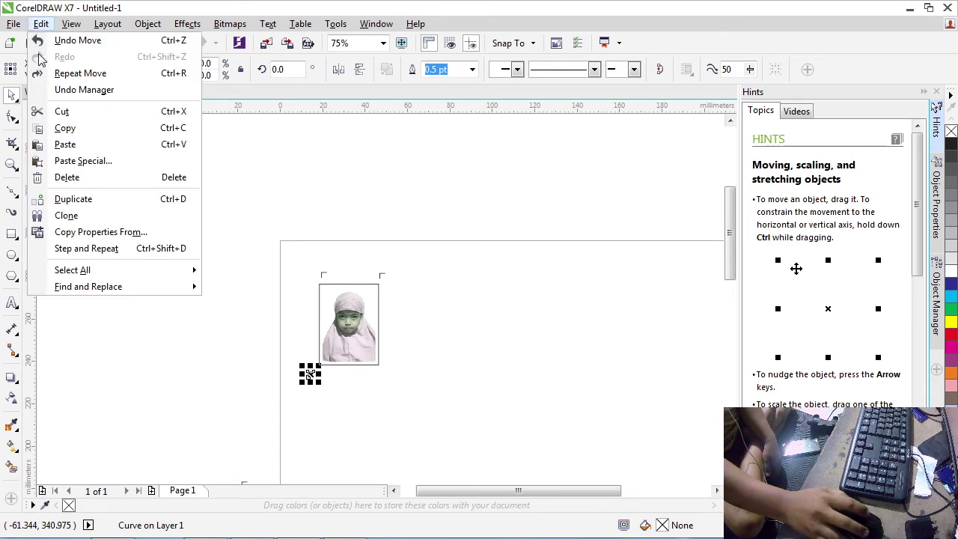
pyautogui.click(75, 199)
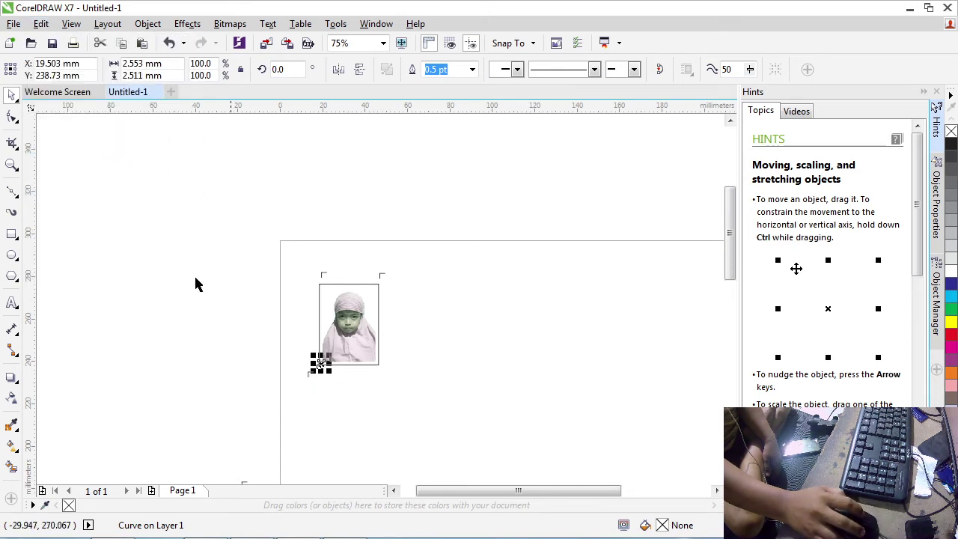
pyautogui.moveTo(321, 365); pyautogui.dragTo(330, 365)
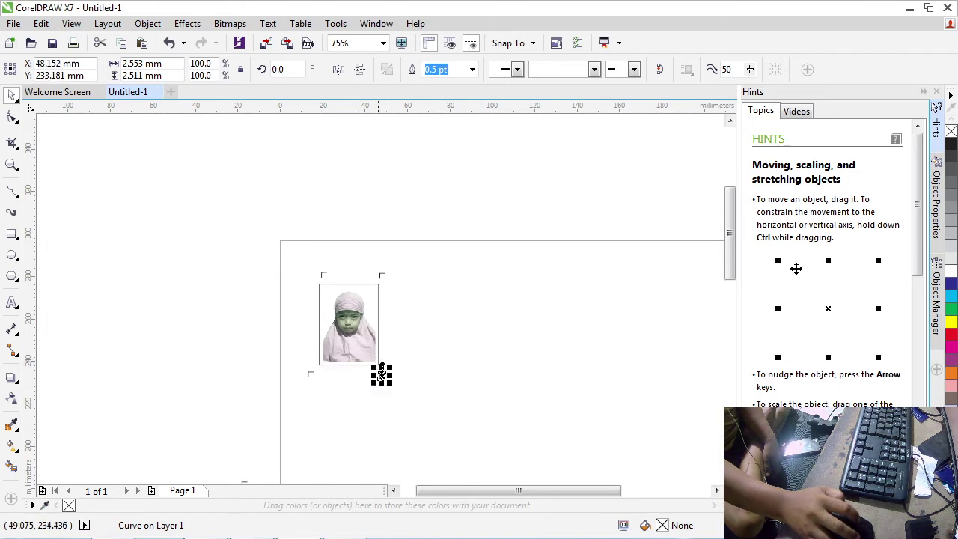
# - Move the upper-left corner mark so its corner node snaps onto the photo frame's upper-left corner
pyautogui.scroll(5, 322, 281)
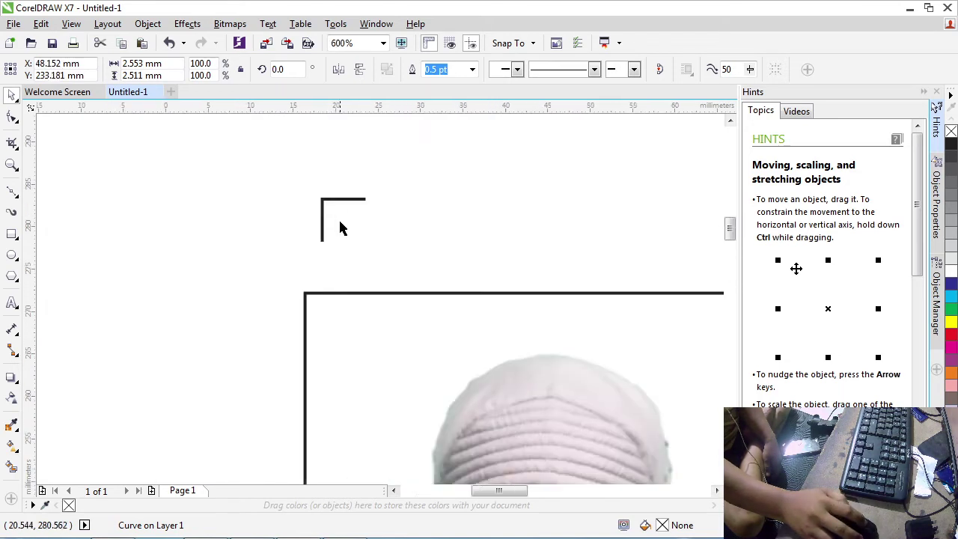
pyautogui.scroll(-2, 340, 224)
pyautogui.scroll(1, 344, 226)
pyautogui.click(337, 215)
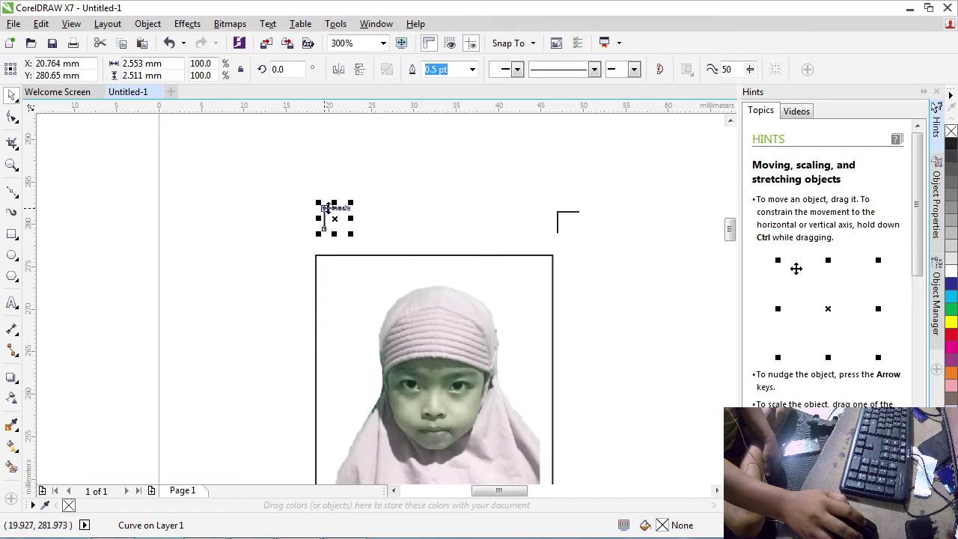
pyautogui.moveTo(323, 207); pyautogui.dragTo(323, 212)
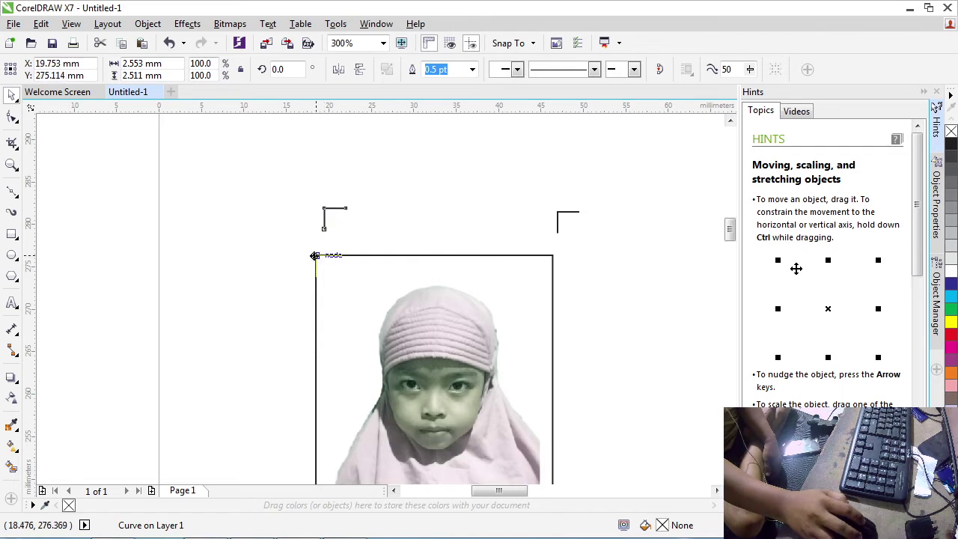
pyautogui.moveTo(315, 255); pyautogui.dragTo(315, 256)
pyautogui.click(258, 233)
pyautogui.moveTo(380, 305); pyautogui.dragTo(380, 306)
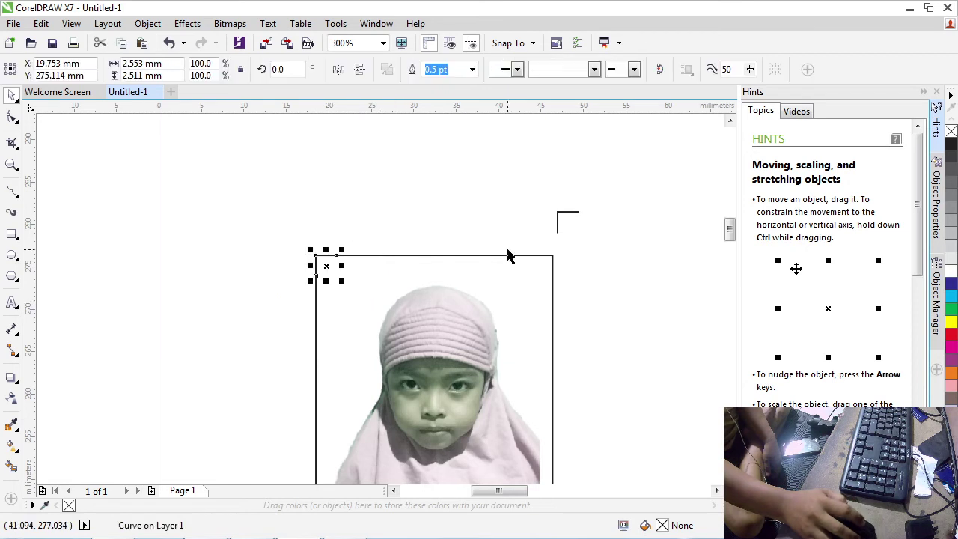
# - Mirror the corner mark above the frame's upper-right corner horizontally
pyautogui.click(603, 234)
pyautogui.click(567, 212)
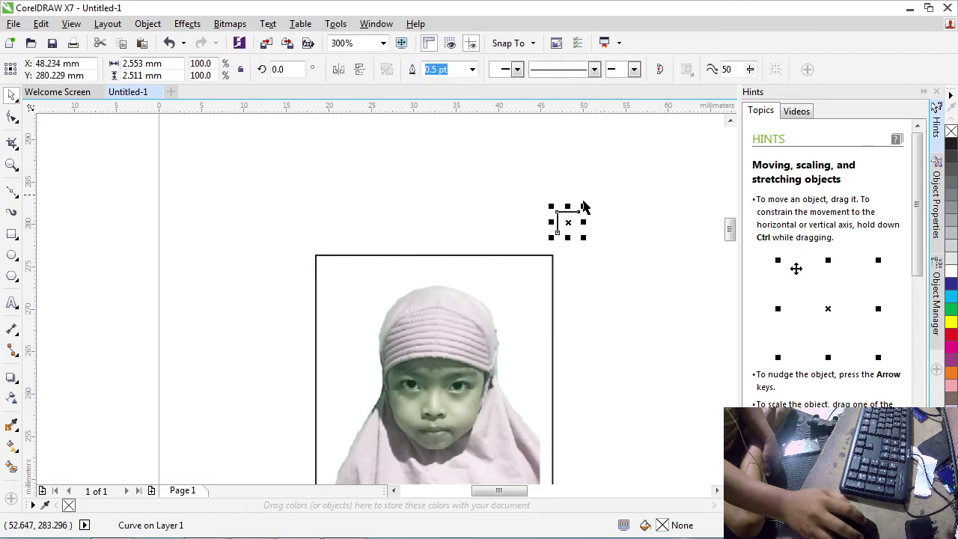
pyautogui.click(339, 71)
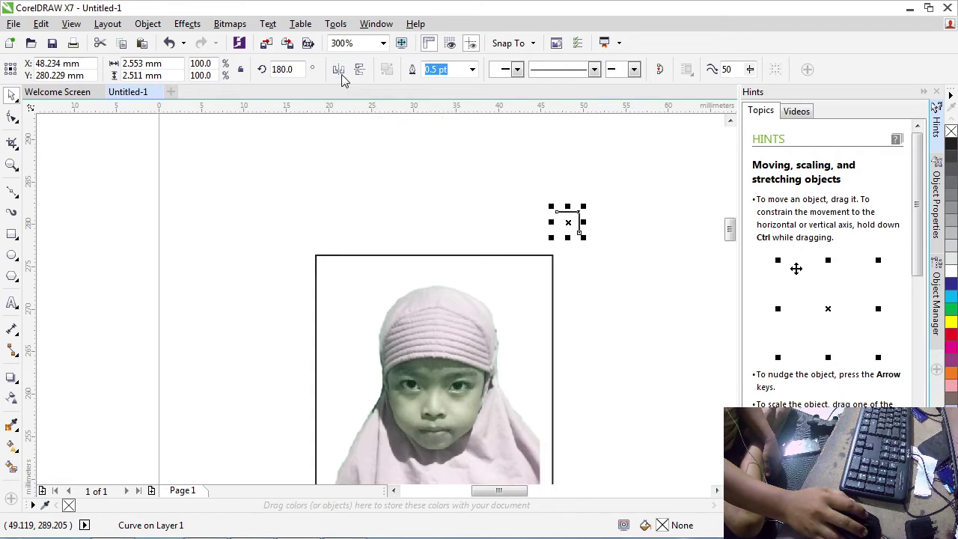
# - Move the mirrored mark so its corner node snaps onto the photo frame's upper-right corner
pyautogui.scroll(2, 583, 238)
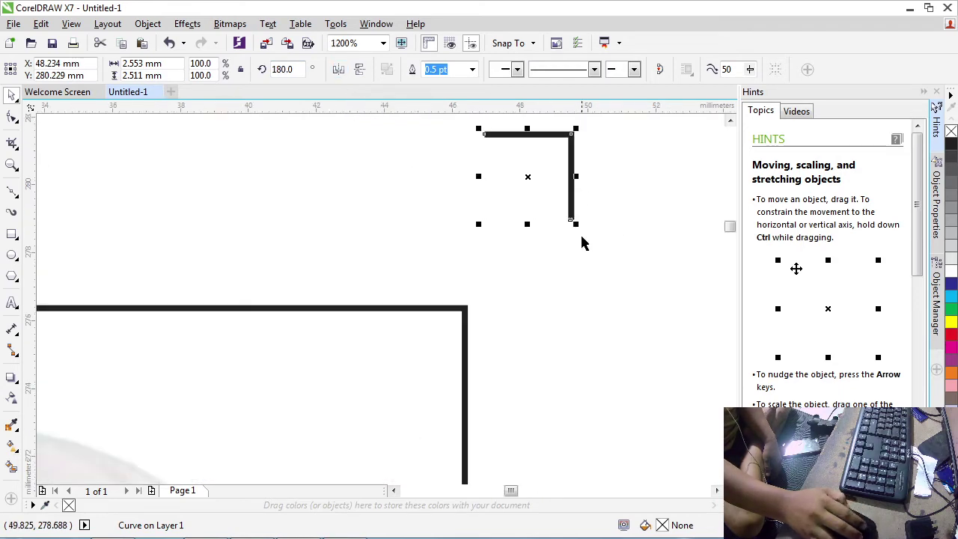
pyautogui.scroll(-2, 577, 163)
pyautogui.scroll(1, 557, 214)
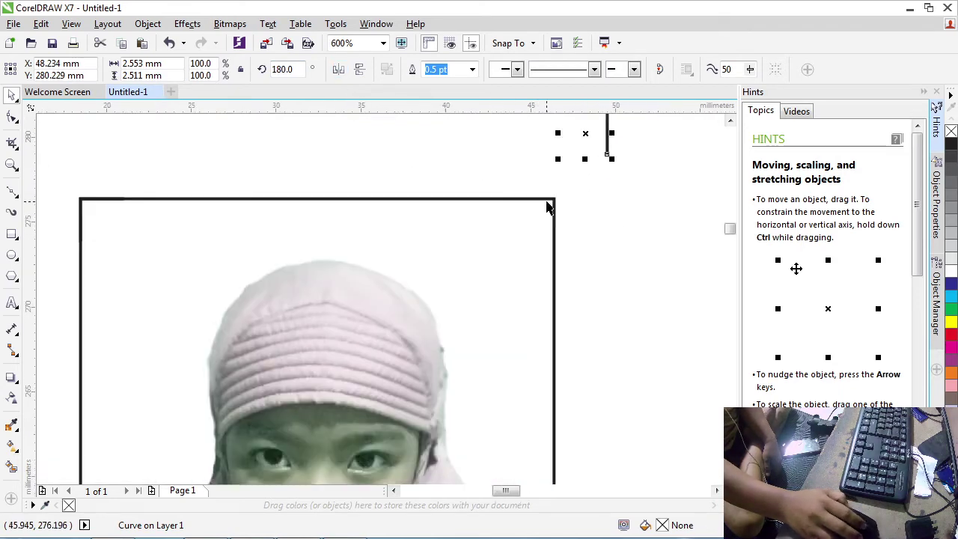
pyautogui.scroll(-1, 565, 194)
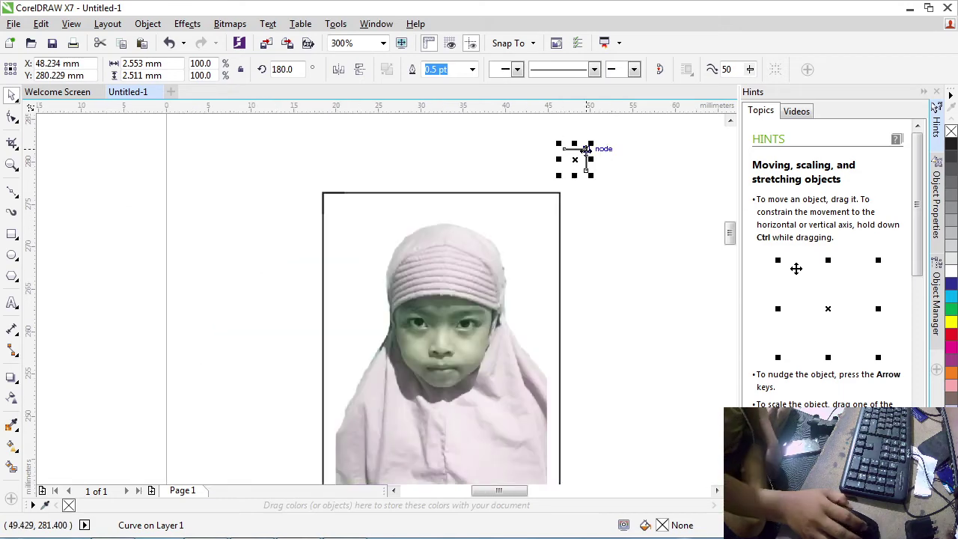
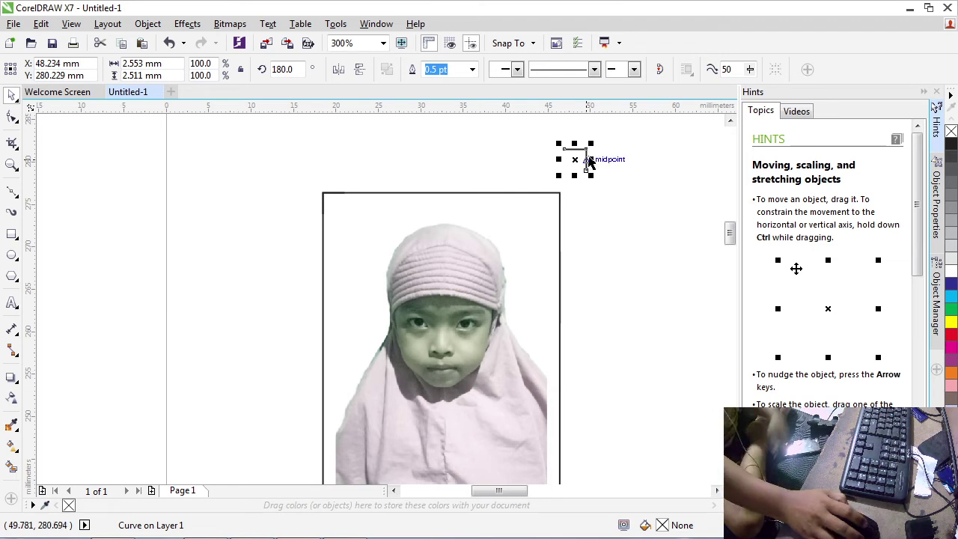
pyautogui.scroll(1, 569, 166)
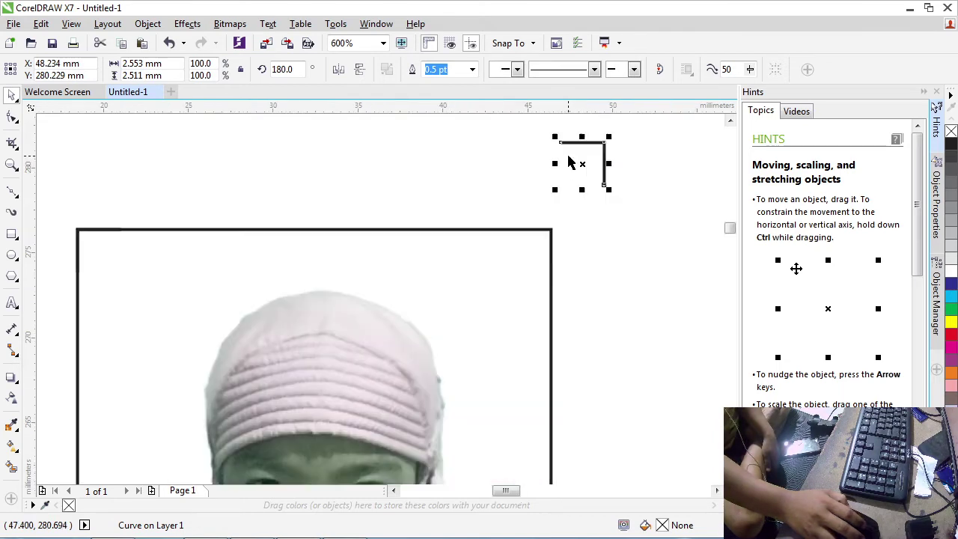
pyautogui.scroll(-1, 569, 163)
pyautogui.scroll(1, 568, 163)
pyautogui.scroll(1, 568, 163)
pyautogui.scroll(-1, 569, 163)
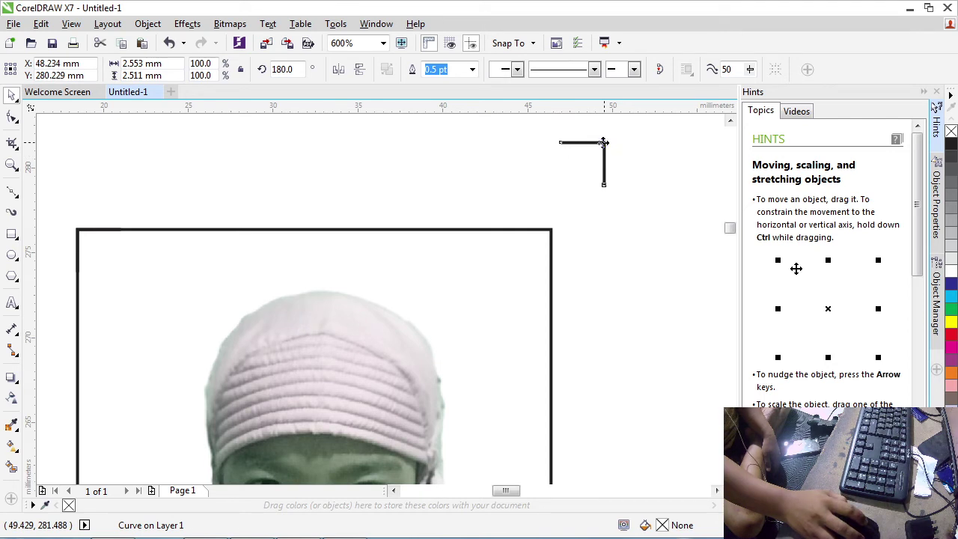
pyautogui.moveTo(603, 142); pyautogui.dragTo(552, 229)
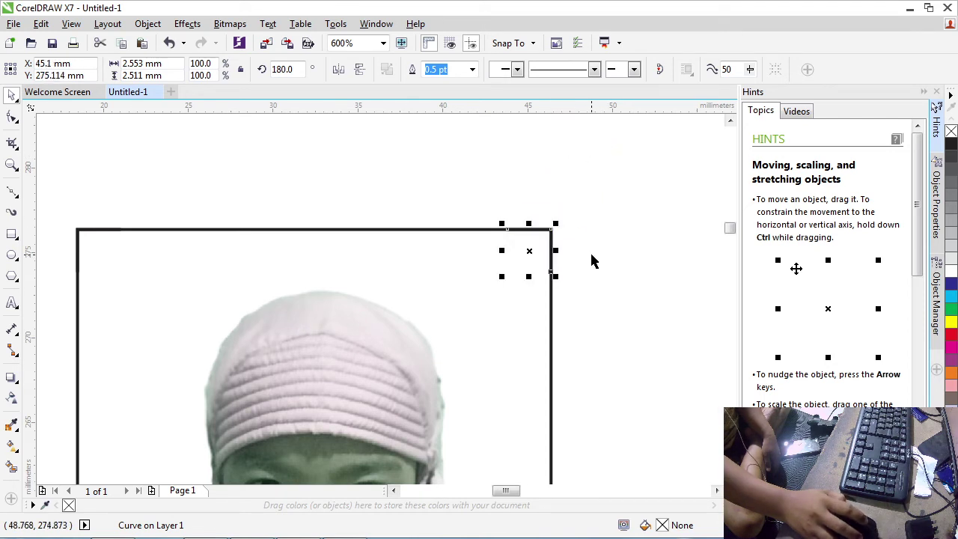
# - Close the Hints docker to widen the drawing area
pyautogui.scroll(-4, 591, 260)
pyautogui.scroll(3, 580, 298)
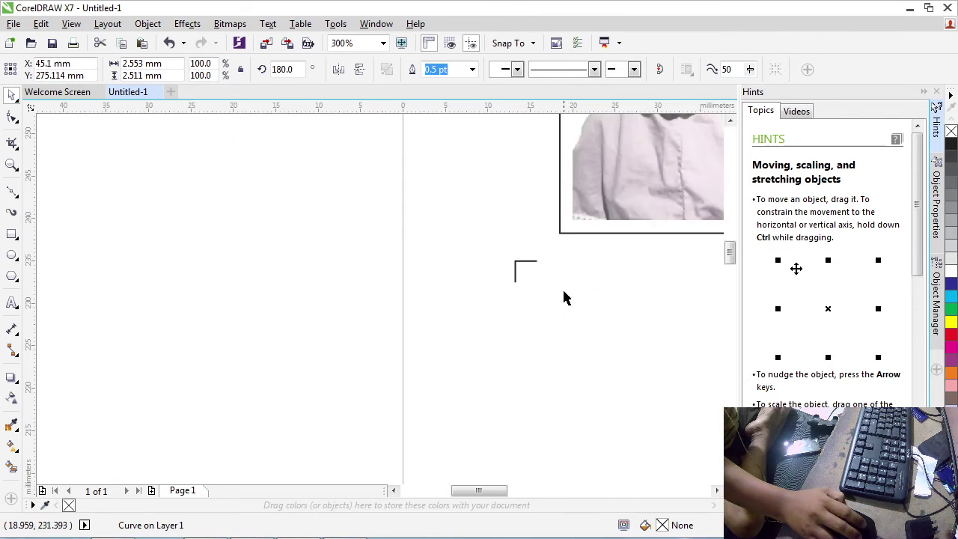
pyautogui.scroll(-2, 570, 289)
pyautogui.scroll(2, 576, 277)
pyautogui.scroll(-2, 629, 251)
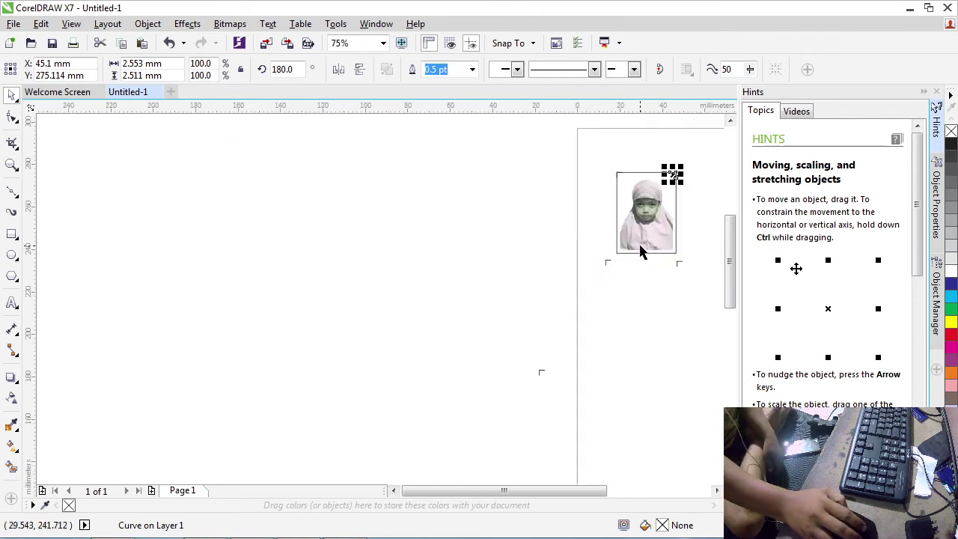
pyautogui.click(937, 92)
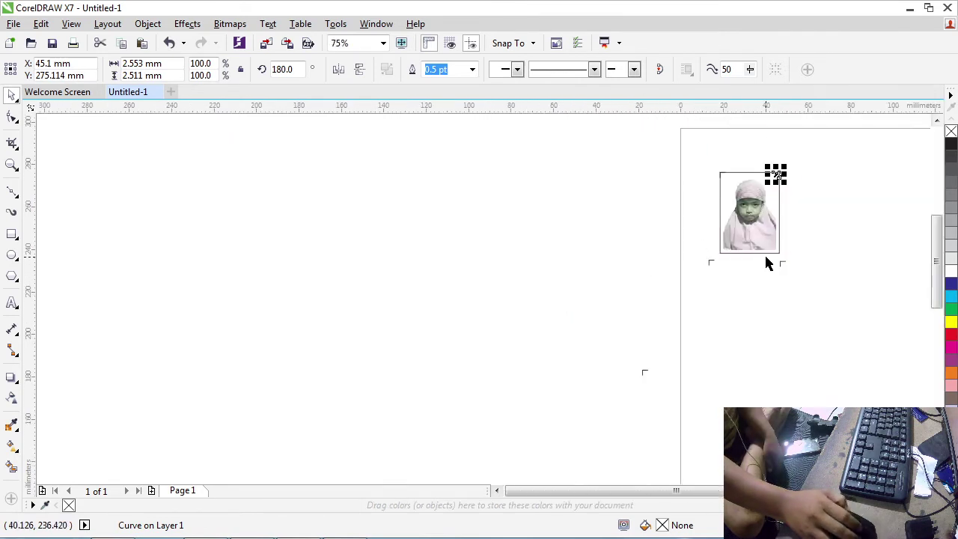
# - Mirror the lower-left corner mark vertically and snap its corner onto the photo frame's lower-left corner
pyautogui.scroll(2, 765, 258)
pyautogui.click(548, 270)
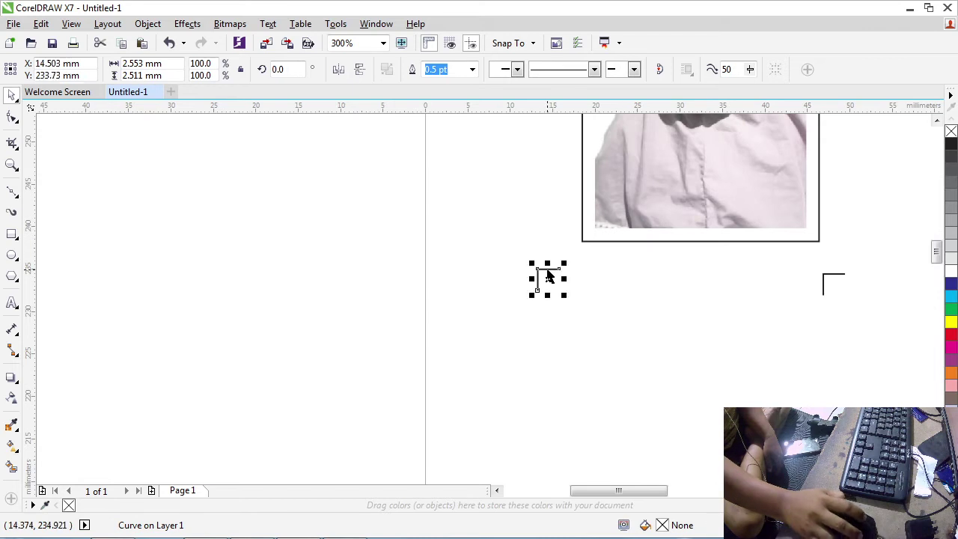
pyautogui.click(360, 69)
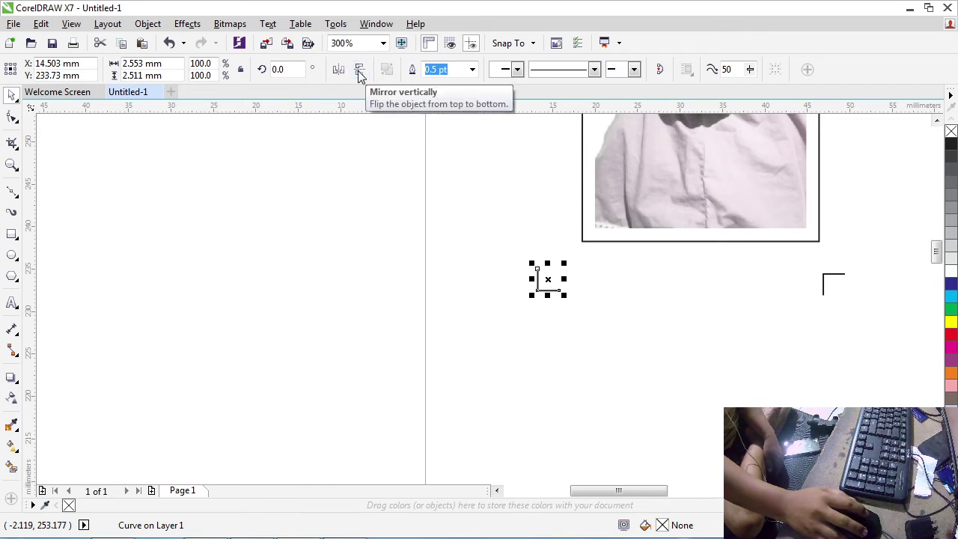
pyautogui.moveTo(542, 290); pyautogui.dragTo(586, 242)
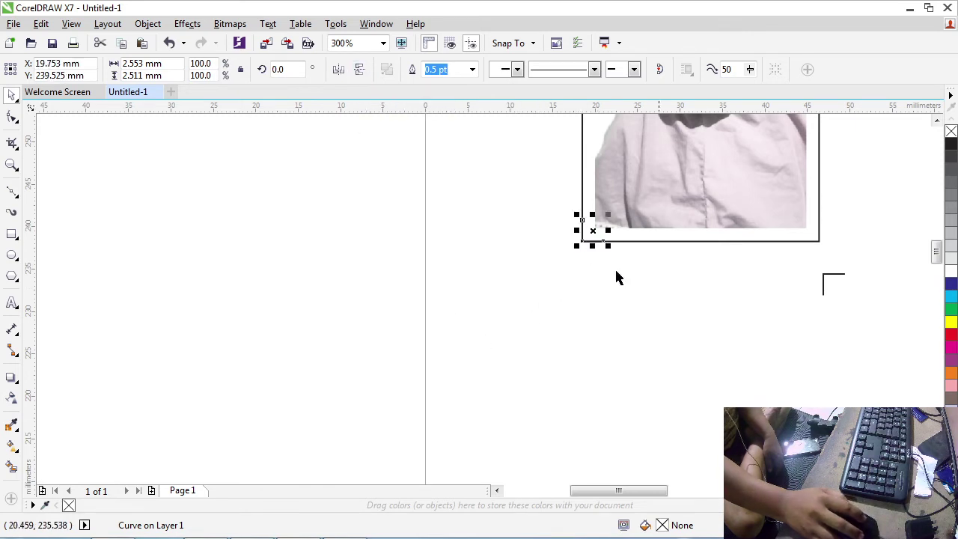
# - Mirror the remaining corner mark vertically and horizontally, and snap its corner onto the photo frame's lower-right corner
pyautogui.click(840, 276)
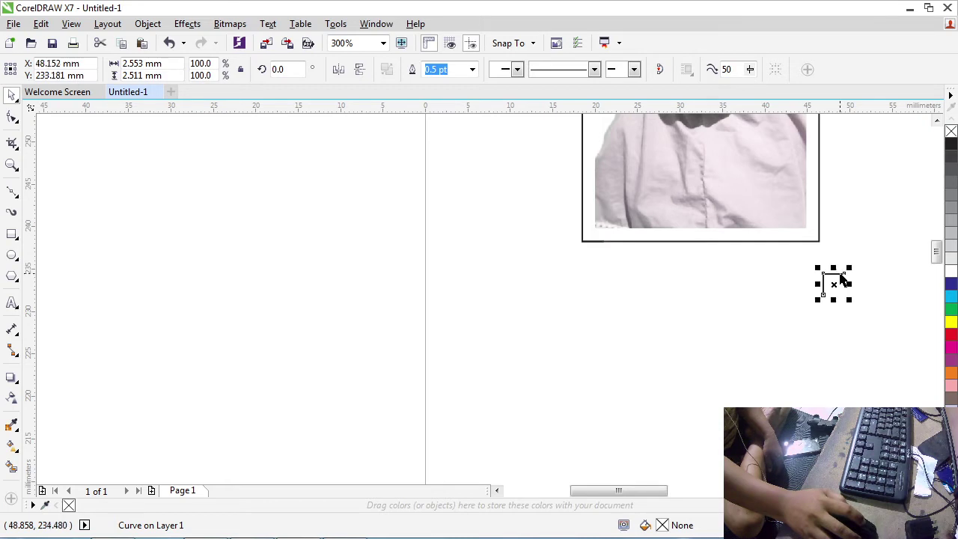
pyautogui.click(361, 71)
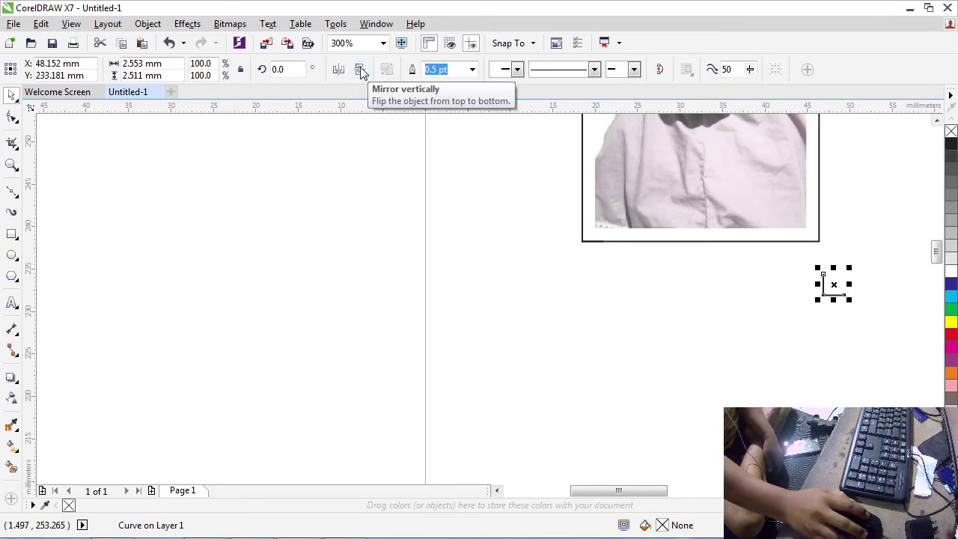
pyautogui.click(339, 69)
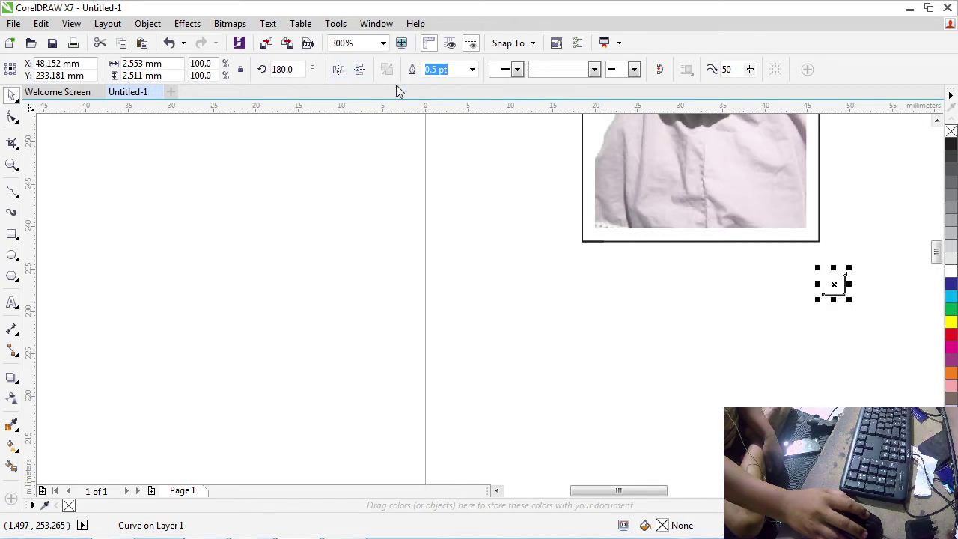
pyautogui.scroll(1, 847, 253)
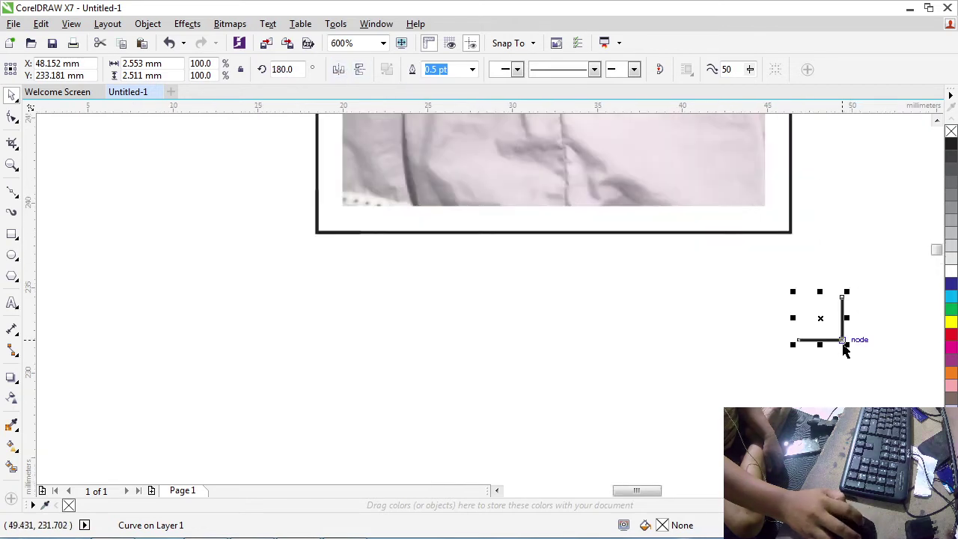
pyautogui.moveTo(842, 341); pyautogui.dragTo(792, 230)
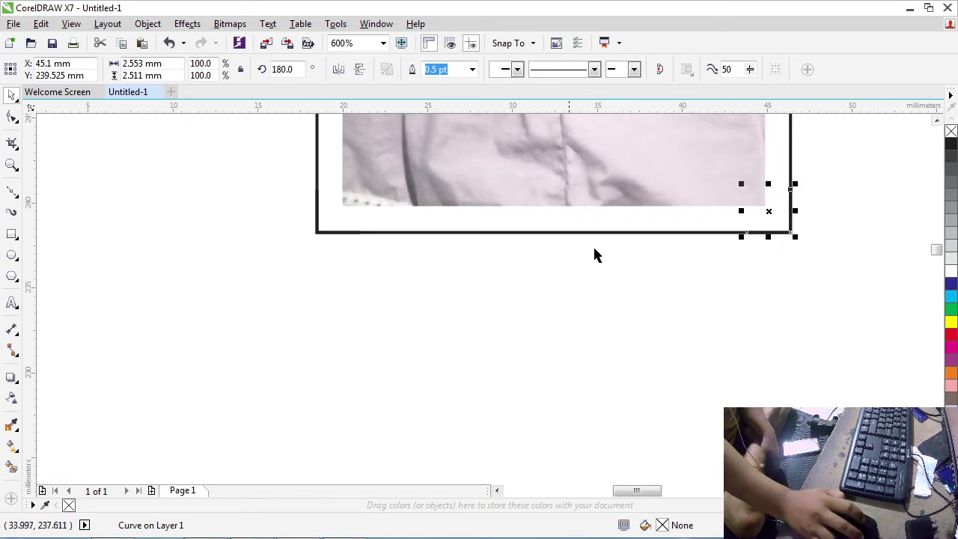
# - Remove the outline from the 27.9 x 38.1 mm frame rectangle around the photo and deselect it
pyautogui.click(557, 237)
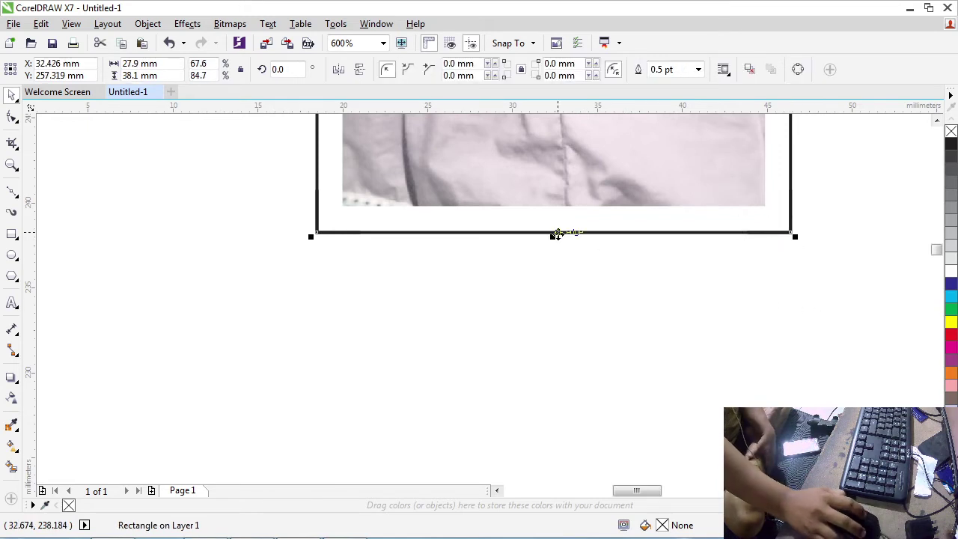
pyautogui.rightClick(950, 132)
pyautogui.scroll(-5, 833, 195)
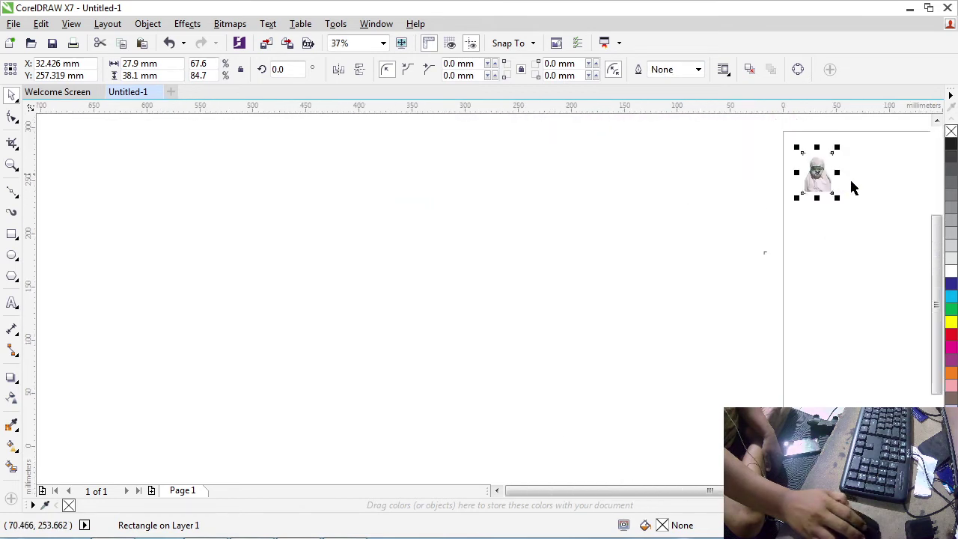
pyautogui.scroll(2, 879, 158)
pyautogui.click(690, 135)
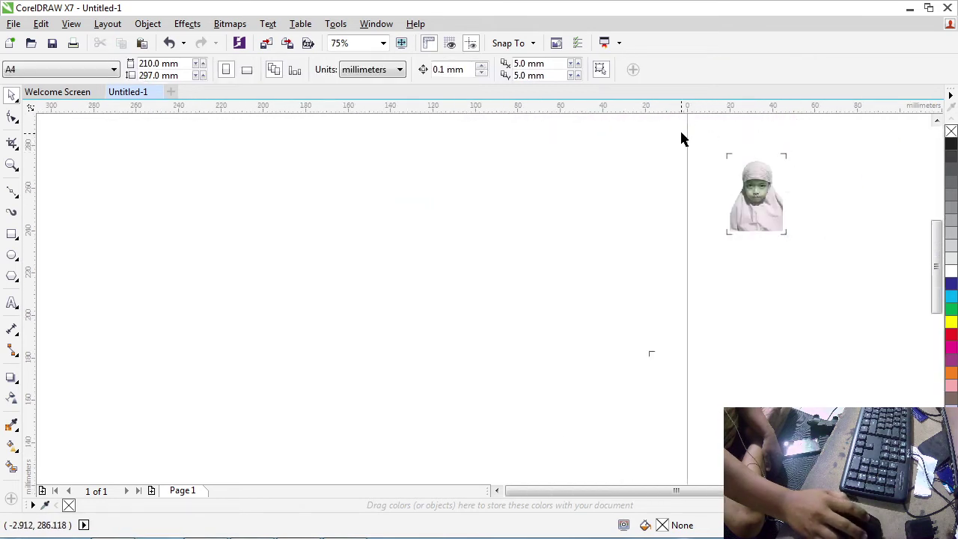
# - Fill the photo's PowerClip rectangle with a darker blue shade of cyan (C:91 M:67) as the background
pyautogui.click(926, 491)
pyautogui.click(926, 491)
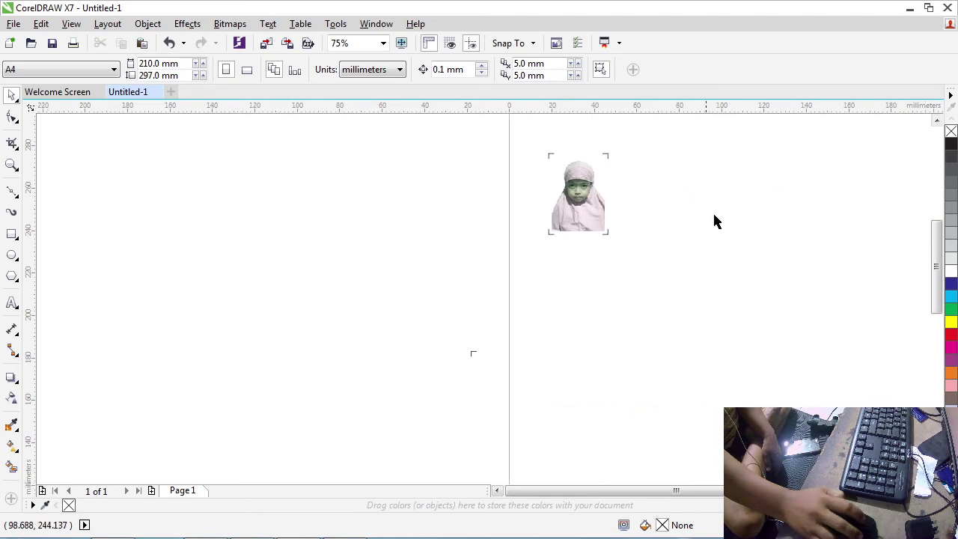
pyautogui.click(580, 184)
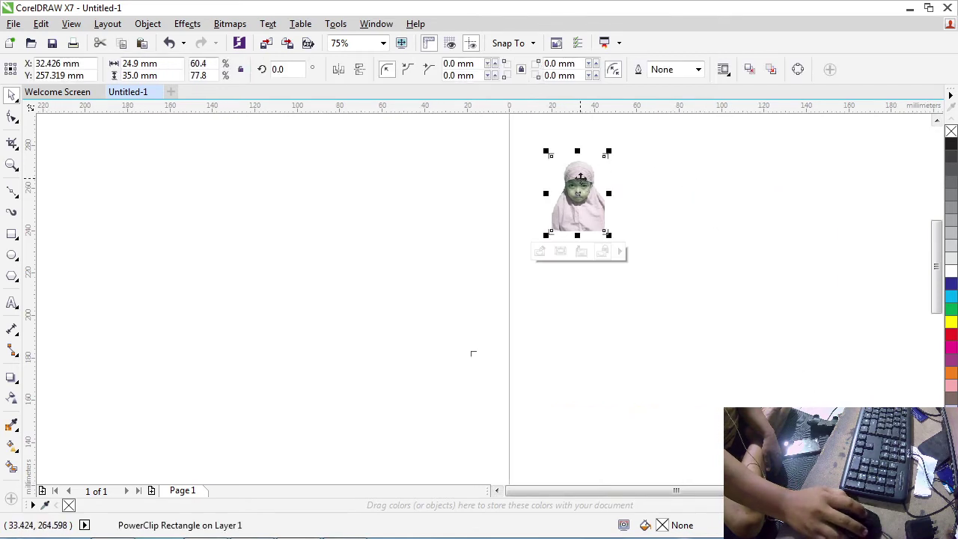
pyautogui.click(667, 186)
pyautogui.click(588, 183)
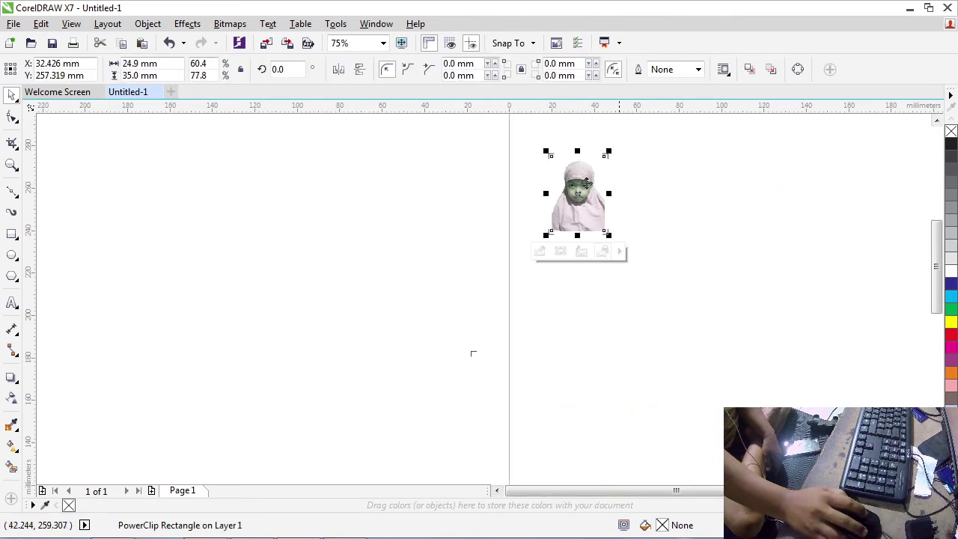
pyautogui.click(951, 297)
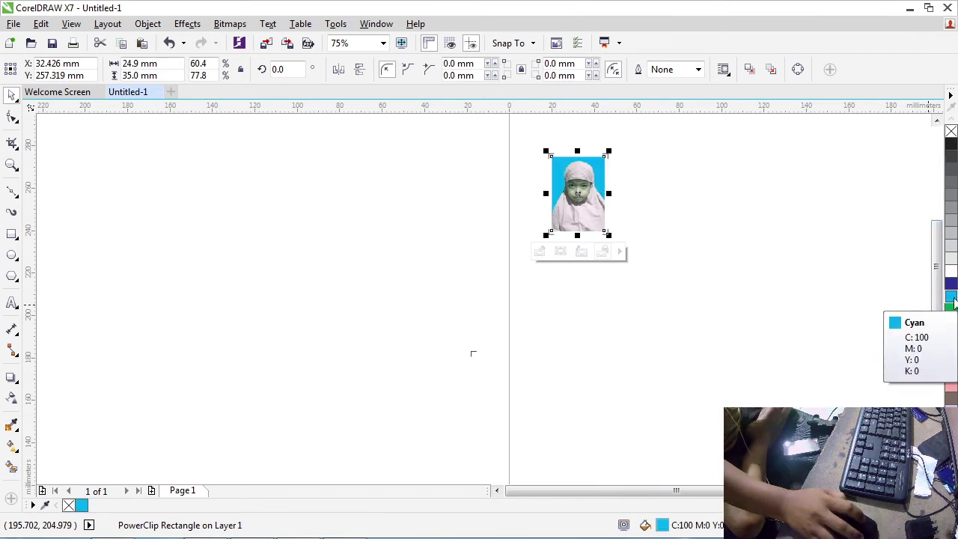
pyautogui.click(952, 298)
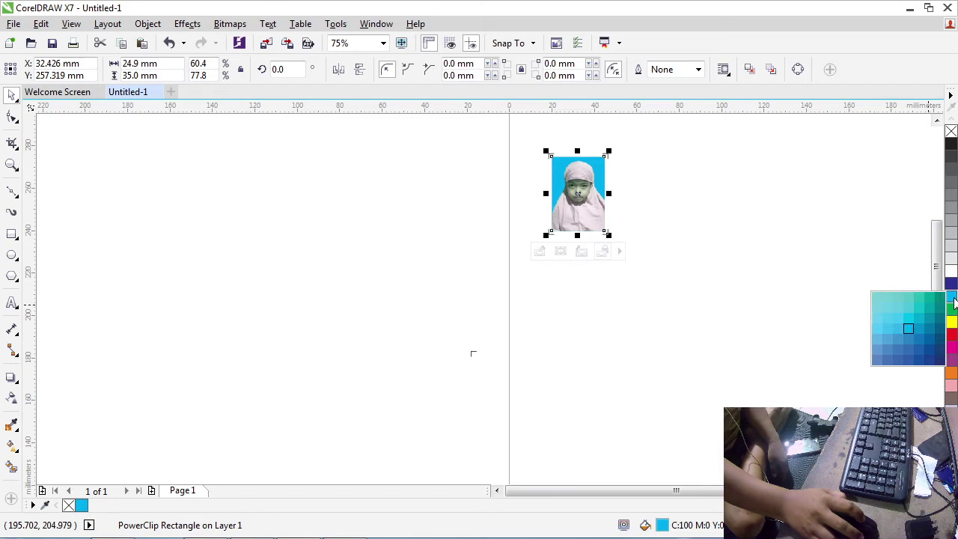
pyautogui.click(922, 356)
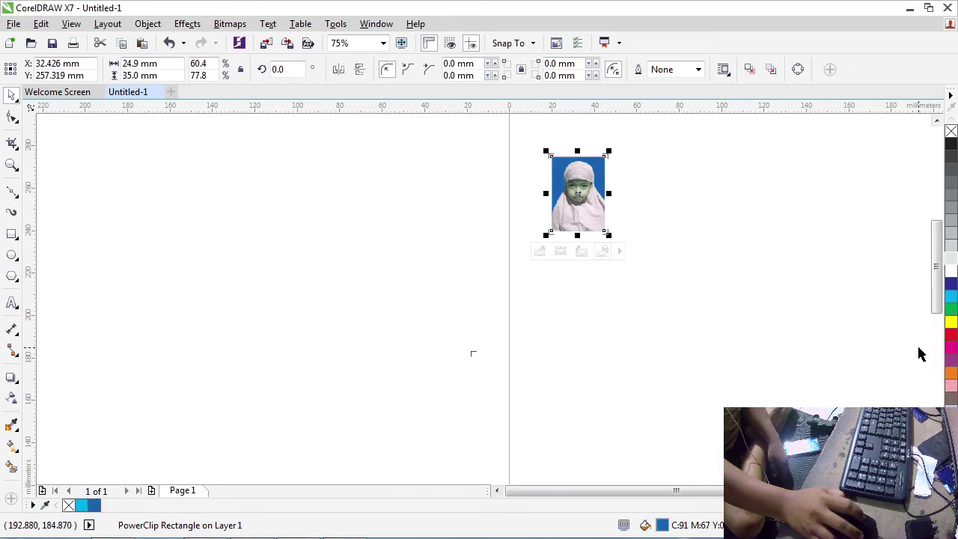
# - Select the photo, its frame and the four corner crop marks, and group them
pyautogui.scroll(2, 593, 161)
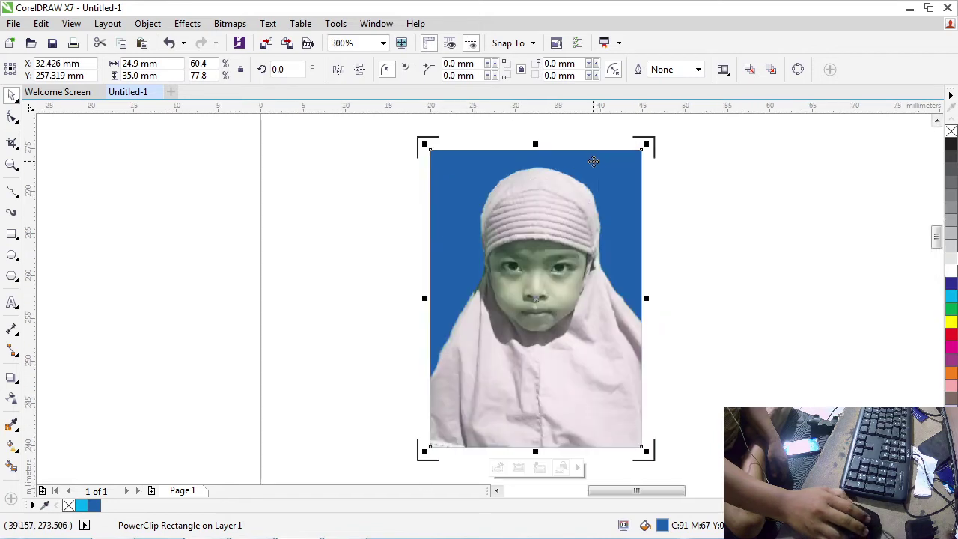
pyautogui.scroll(-1, 594, 162)
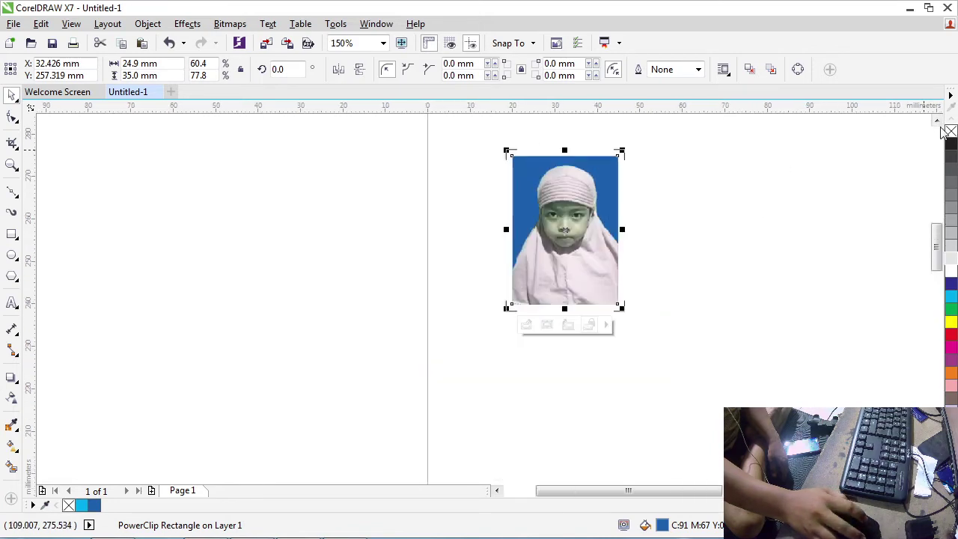
pyautogui.click(937, 121)
pyautogui.click(936, 120)
pyautogui.click(450, 190)
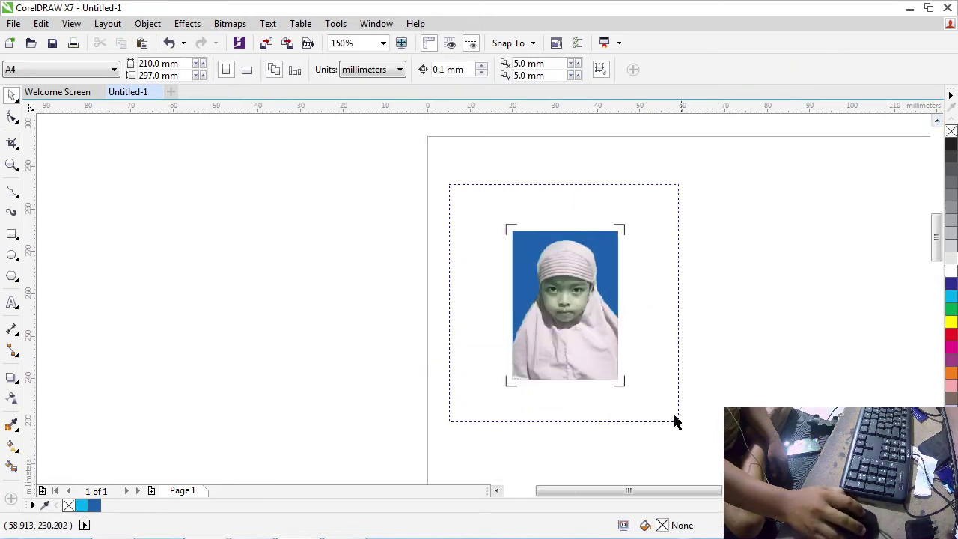
pyautogui.moveTo(704, 453); pyautogui.dragTo(717, 437)
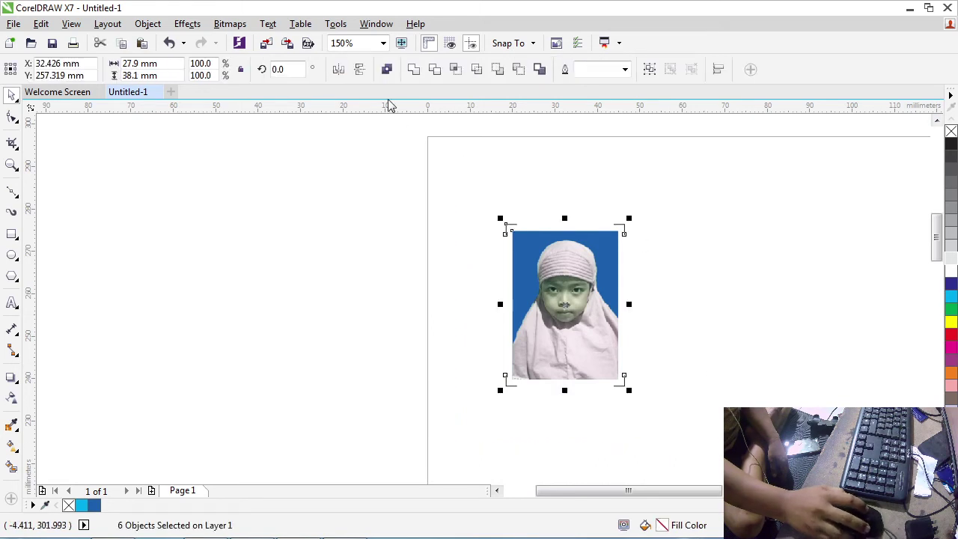
pyautogui.click(649, 70)
# - Move the grouped photo near the page's upper-left corner with a small margin, at about X 20.4 mm, Y 272.1 mm
pyautogui.moveTo(566, 269); pyautogui.dragTo(511, 205)
pyautogui.scroll(-3, 640, 280)
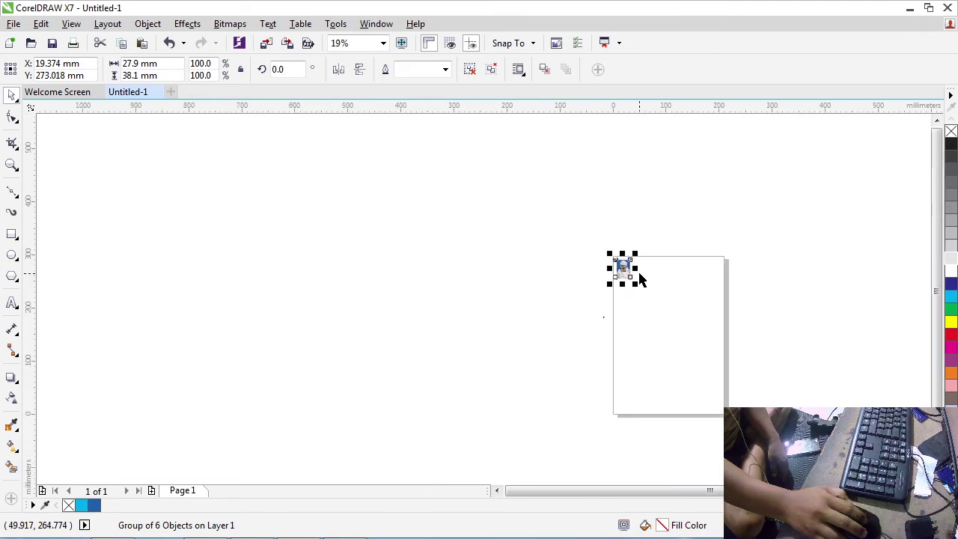
pyautogui.scroll(1, 711, 284)
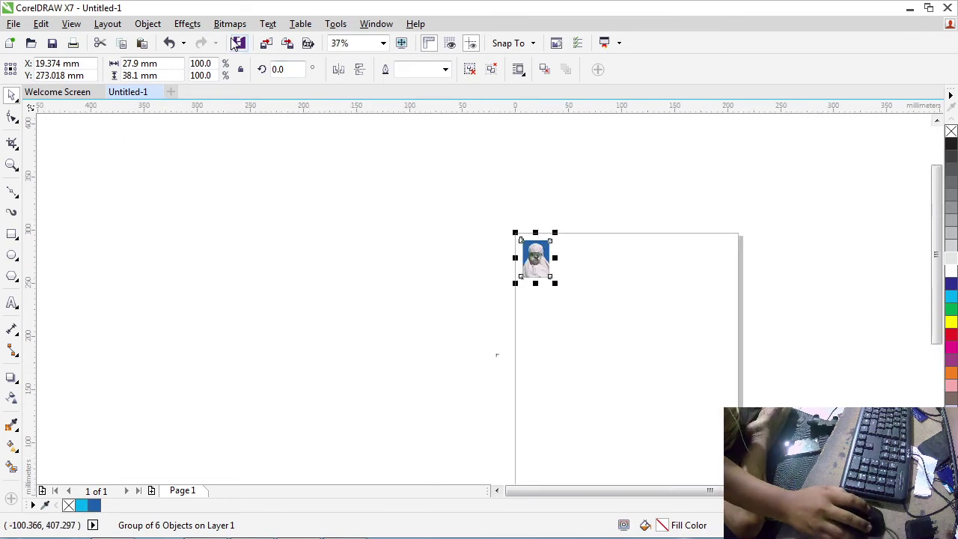
pyautogui.click(513, 216)
pyautogui.click(533, 259)
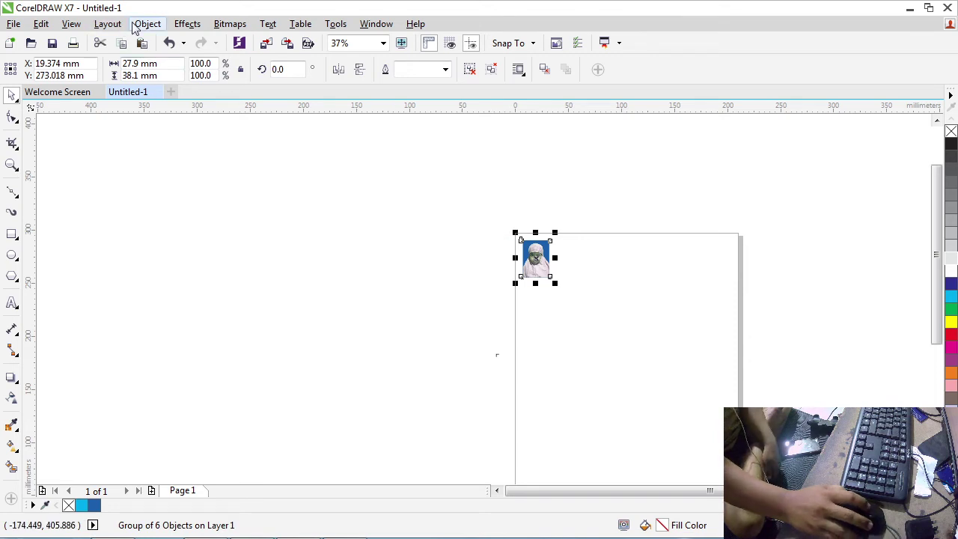
pyautogui.scroll(2, 554, 246)
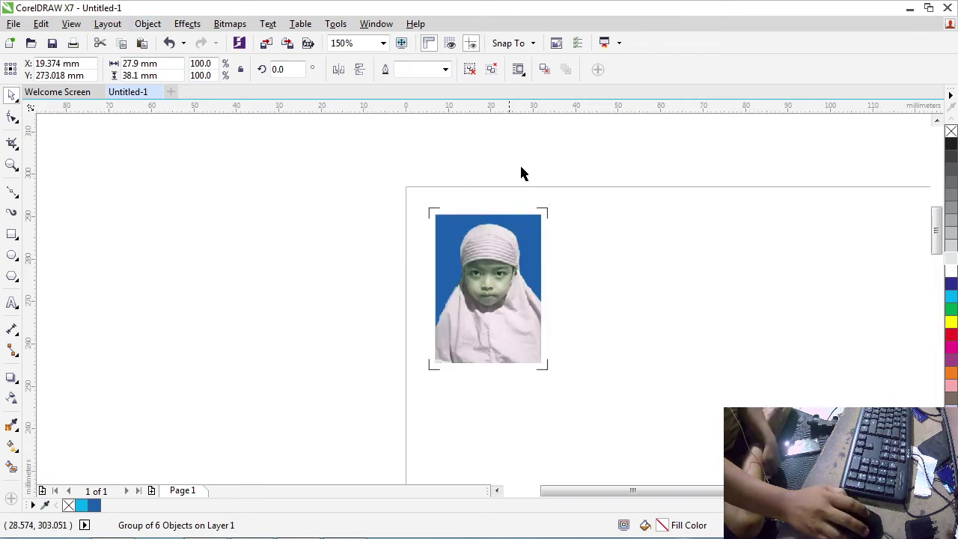
pyautogui.moveTo(466, 239); pyautogui.dragTo(542, 254)
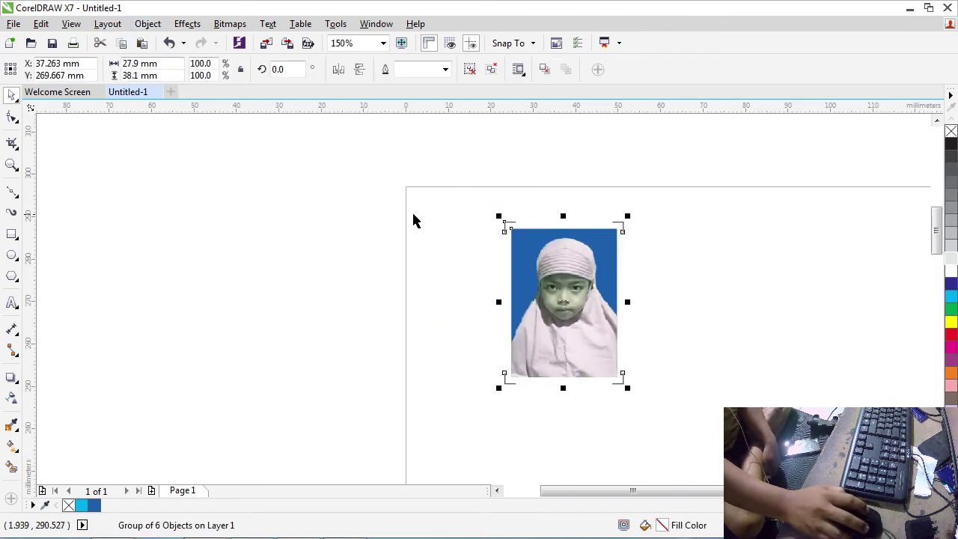
pyautogui.click(585, 257)
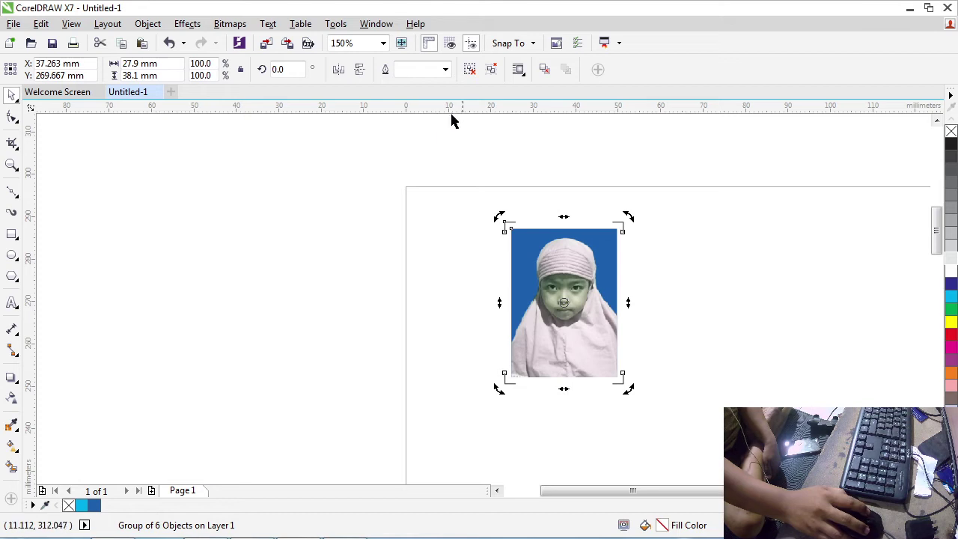
pyautogui.click(573, 255)
pyautogui.moveTo(574, 255); pyautogui.dragTo(503, 253)
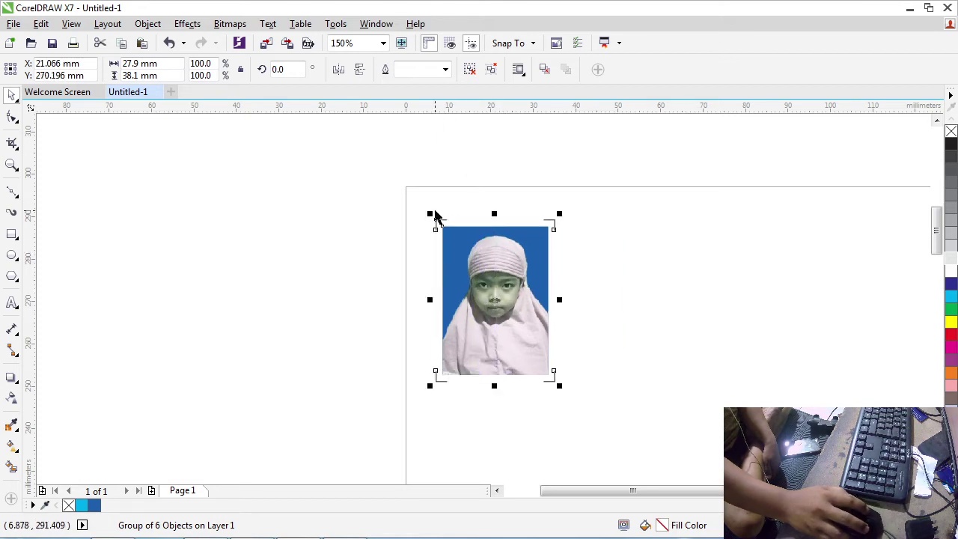
pyautogui.moveTo(484, 254); pyautogui.dragTo(482, 249)
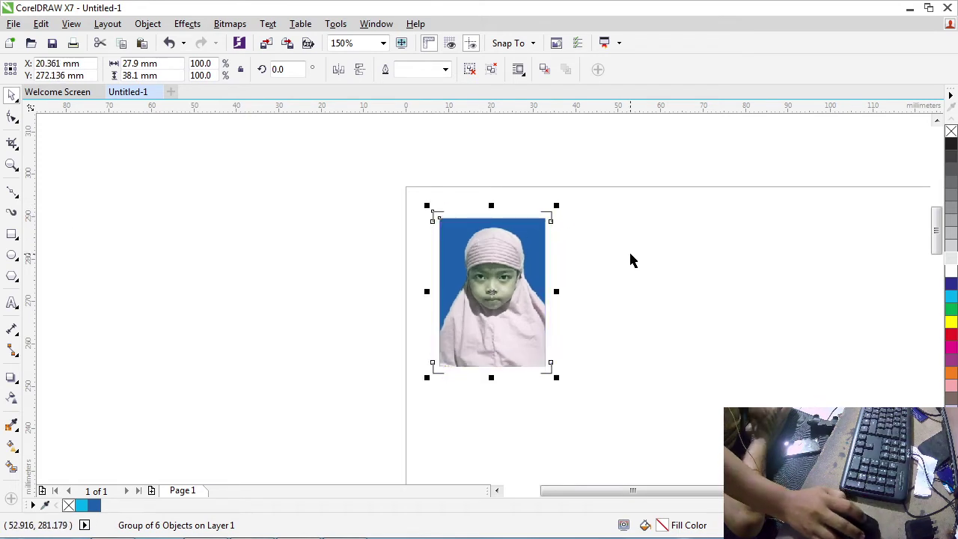
# - Set up a relative position transformation for the group: right-side offset x 27.9 mm, y 0.0 mm, with 1 copy
pyautogui.click(154, 27)
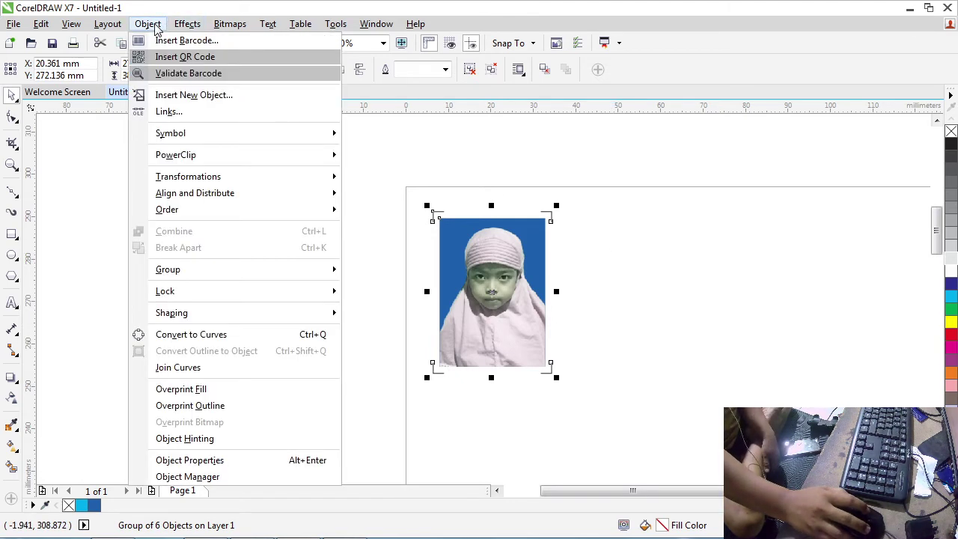
pyautogui.moveTo(203, 181)
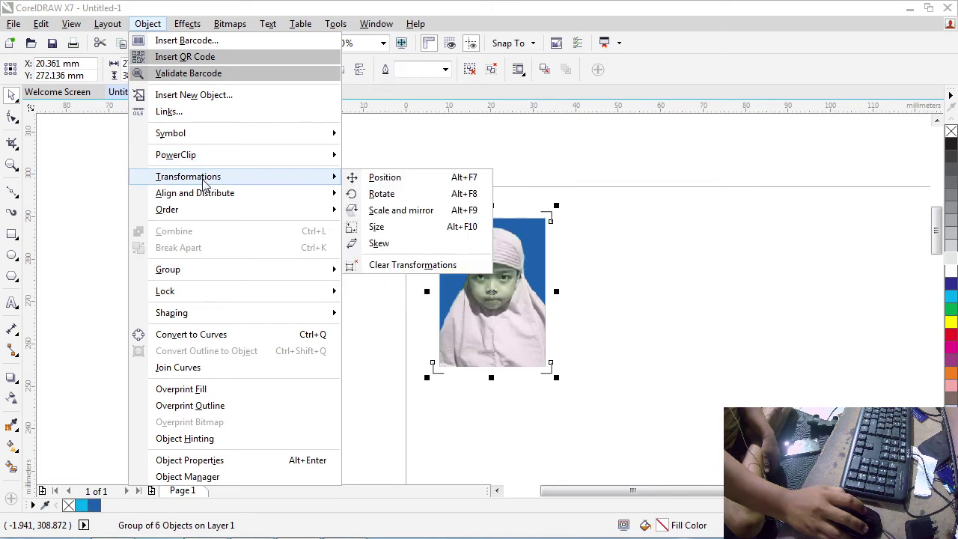
pyautogui.click(385, 177)
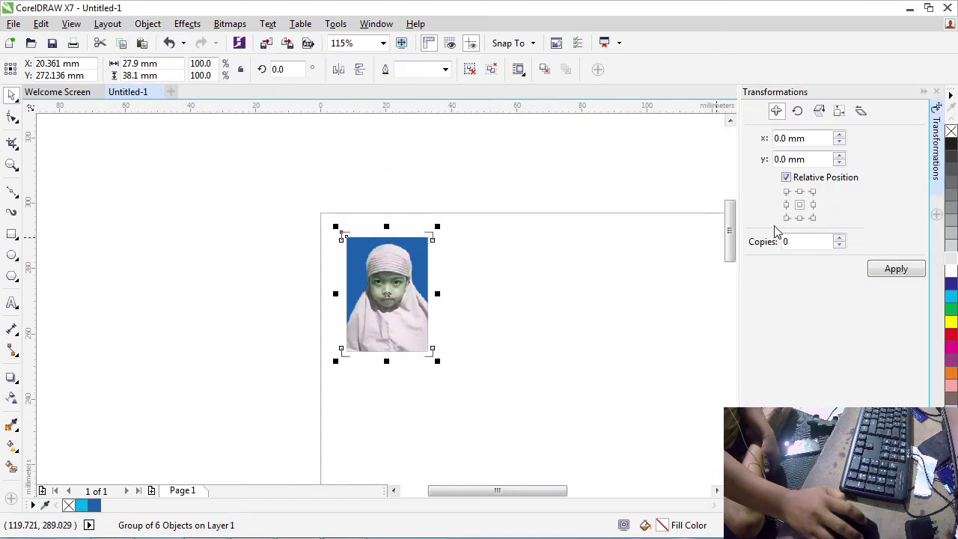
pyautogui.click(814, 205)
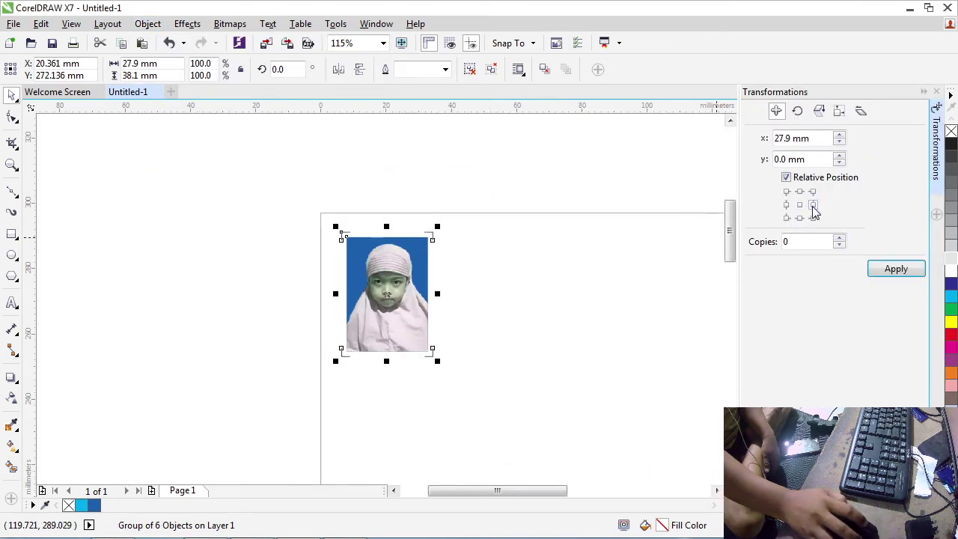
pyautogui.click(839, 238)
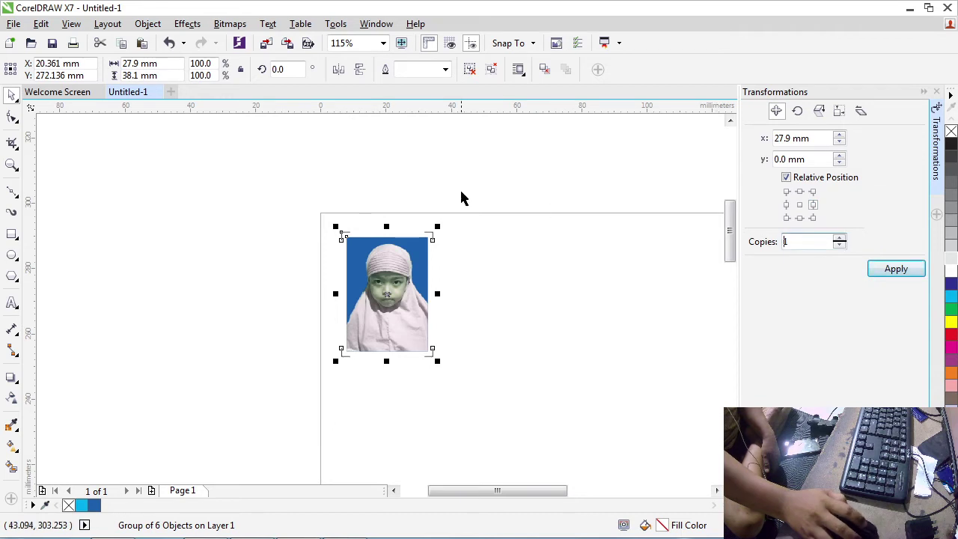
# - Apply the position transformation six times to fill the page's top row with seven adjoining photos
pyautogui.scroll(-5, 459, 197)
pyautogui.click(896, 270)
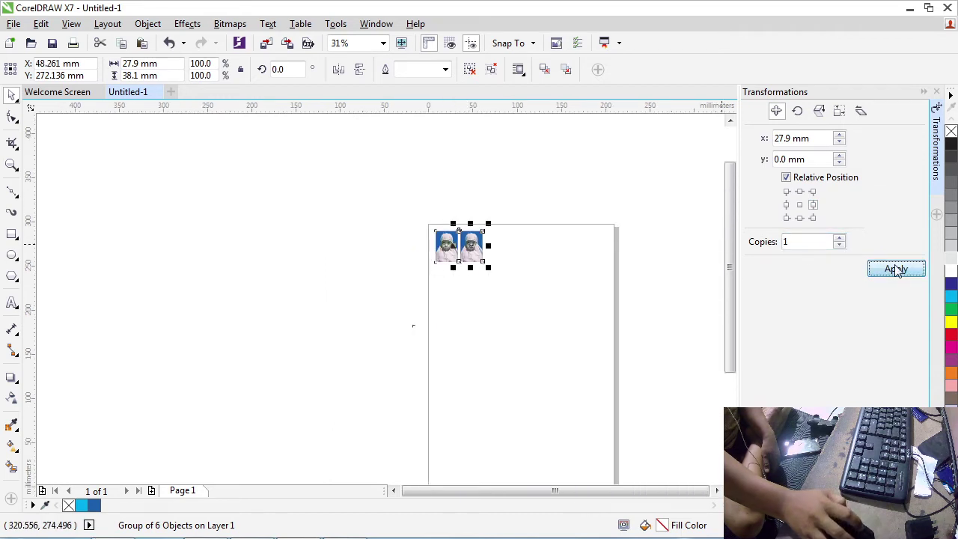
pyautogui.click(896, 269)
pyautogui.click(896, 269)
pyautogui.click(896, 270)
pyautogui.click(895, 269)
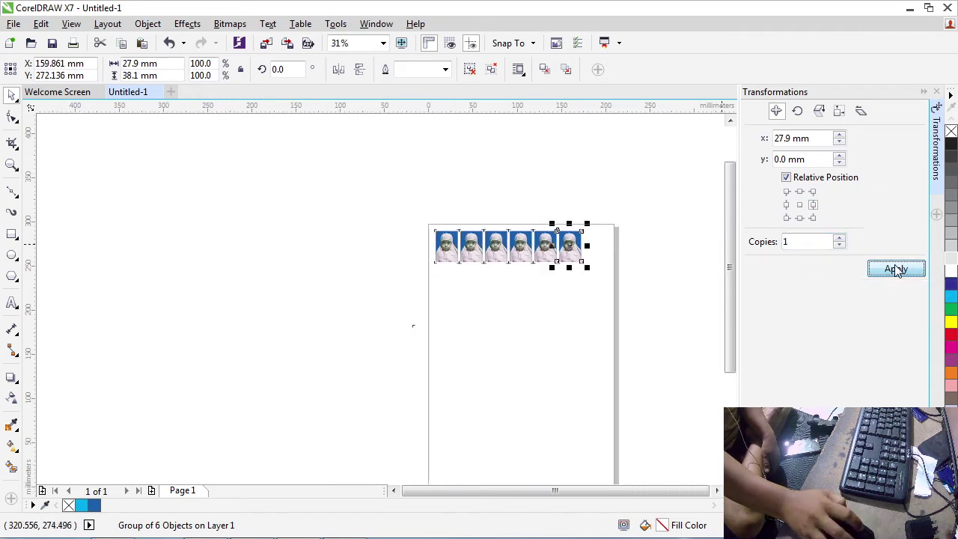
pyautogui.click(896, 270)
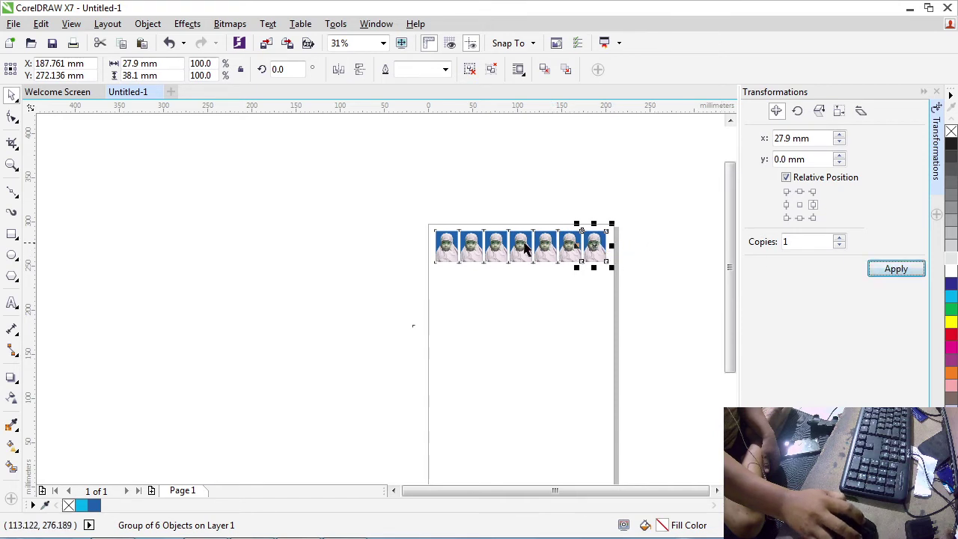
pyautogui.scroll(5, 591, 247)
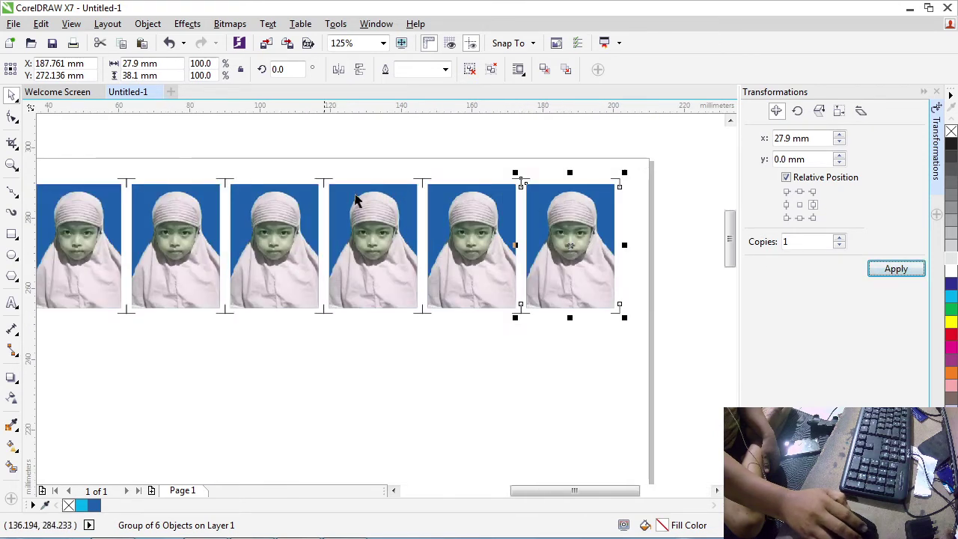
# - Select all seven photos in the top row and enlarge them together to a total width of about 199.5 mm
pyautogui.scroll(-3, 101, 185)
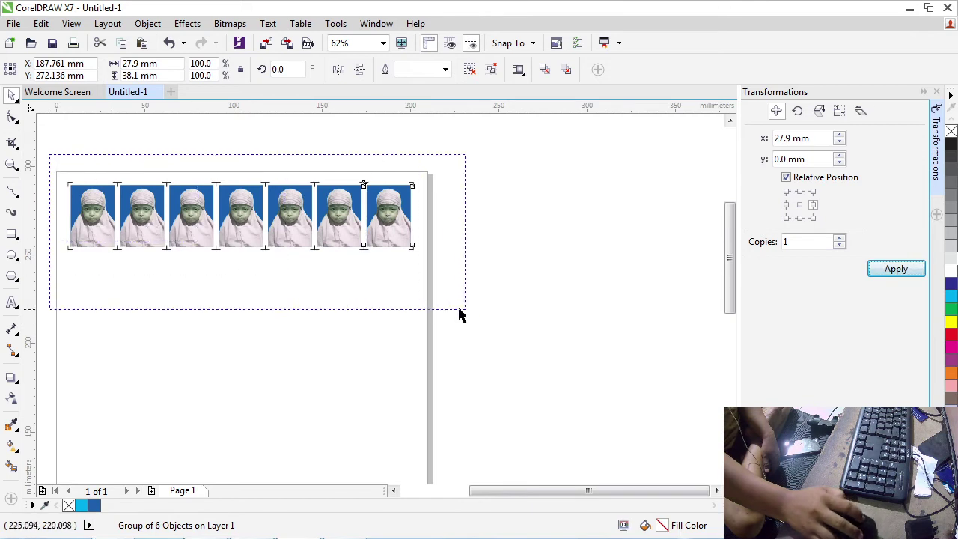
pyautogui.moveTo(460, 315); pyautogui.dragTo(472, 314)
pyautogui.scroll(4, 391, 246)
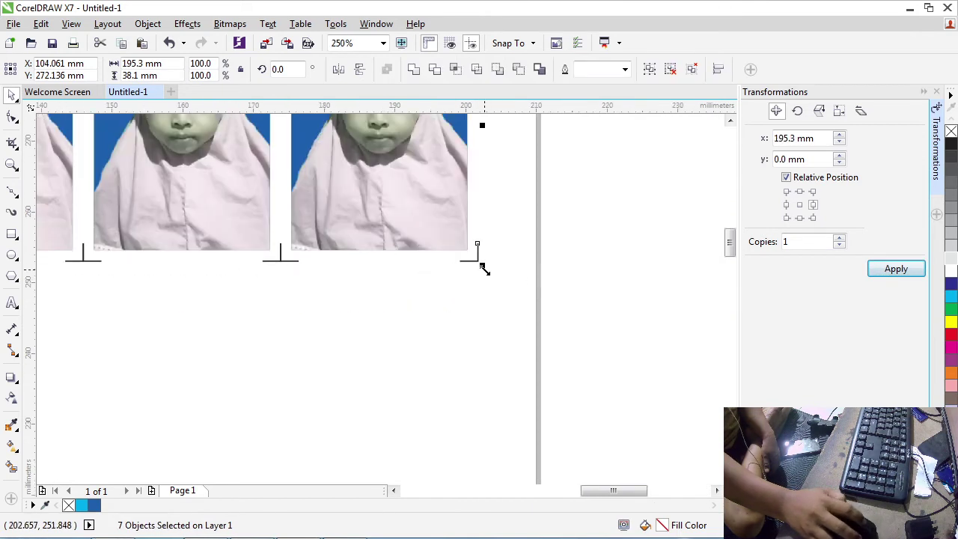
pyautogui.moveTo(482, 267); pyautogui.dragTo(516, 297)
pyautogui.scroll(-4, 515, 292)
pyautogui.click(409, 192)
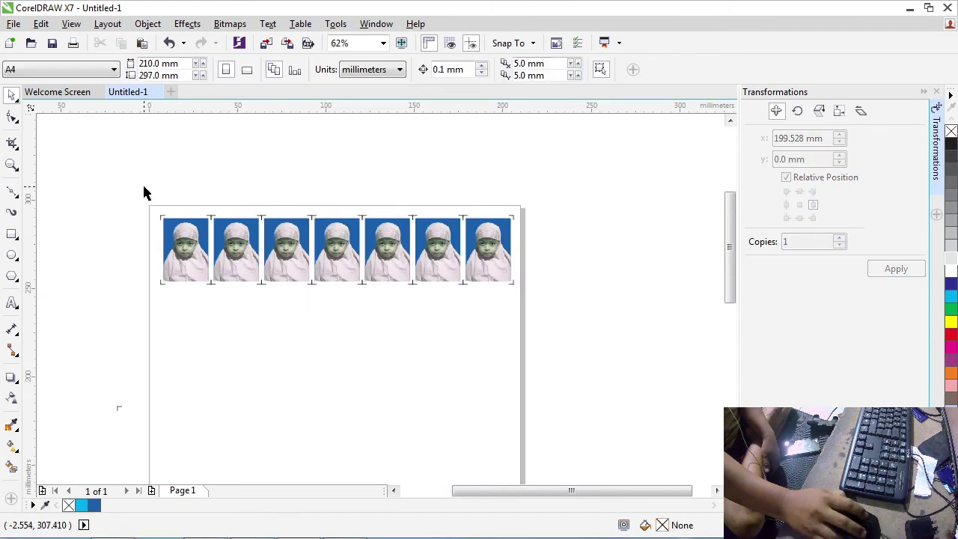
pyautogui.moveTo(592, 347); pyautogui.dragTo(592, 347)
pyautogui.click(316, 202)
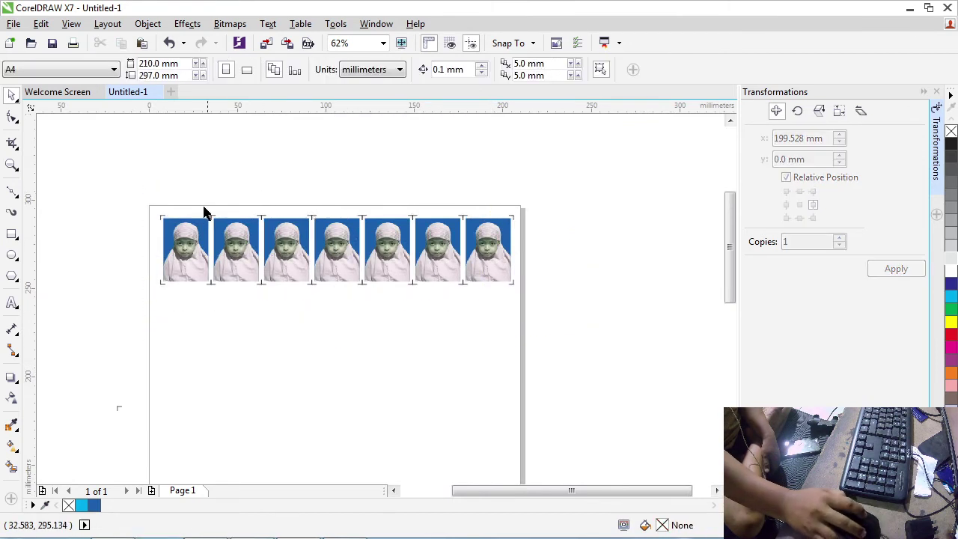
# - Delete the six copied photos from the row, keeping only the first one at the page's upper-left corner
pyautogui.click(231, 235)
pyautogui.press('Delete')
pyautogui.click(303, 237)
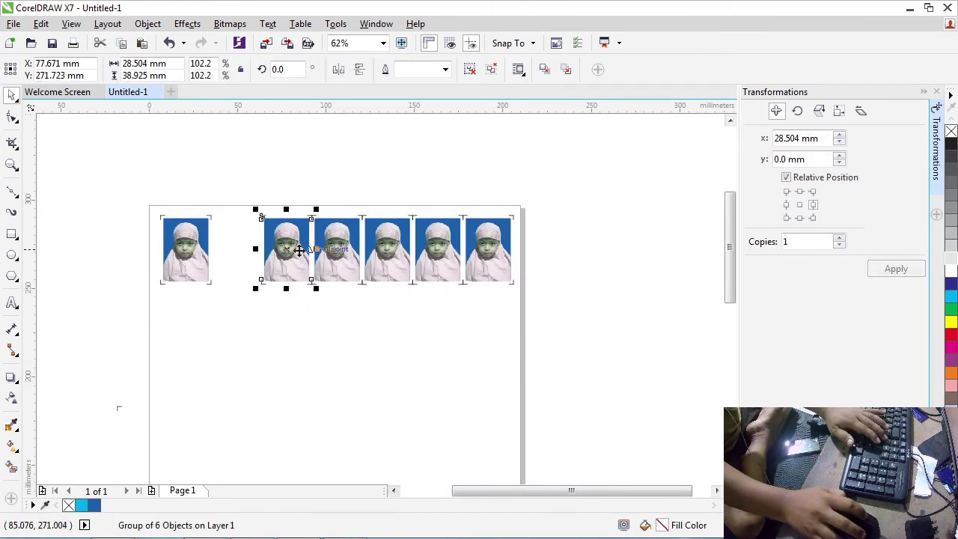
pyautogui.press('Delete')
pyautogui.click(337, 251)
pyautogui.press('Delete')
pyautogui.click(391, 251)
pyautogui.press('Delete')
pyautogui.click(425, 258)
pyautogui.press('Delete')
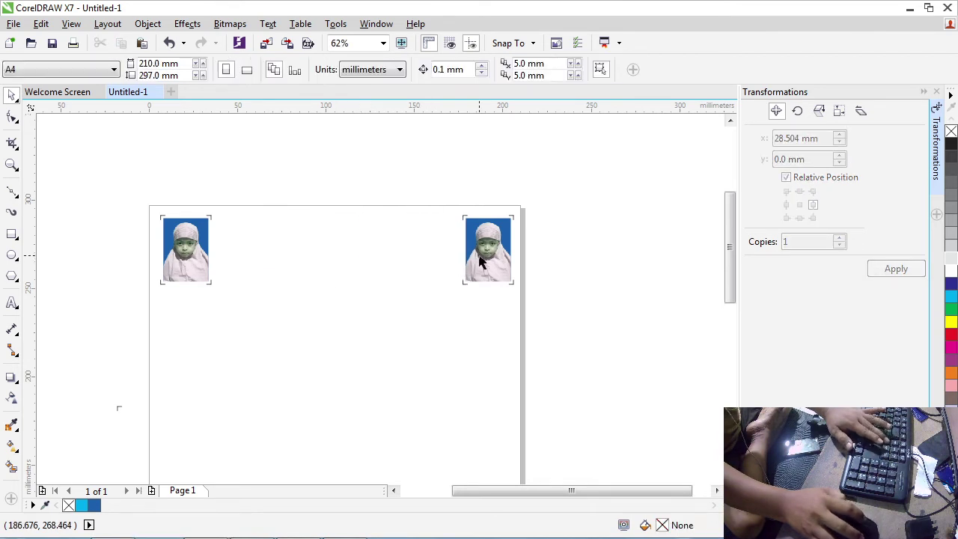
pyautogui.click(483, 247)
pyautogui.press('Delete')
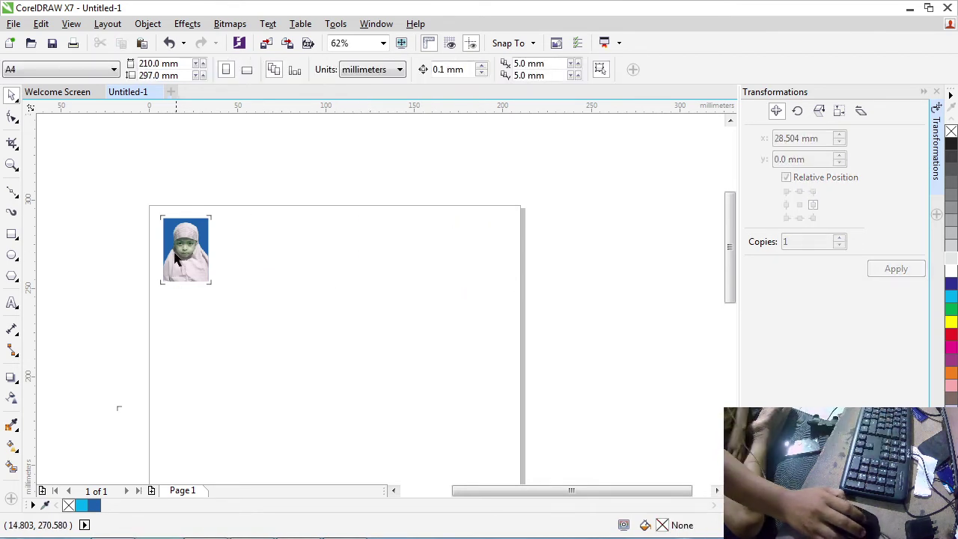
# - Duplicate the remaining grouped photo and place the duplicate just below it, at about X 19.7 mm, Y 228.9 mm
pyautogui.click(189, 254)
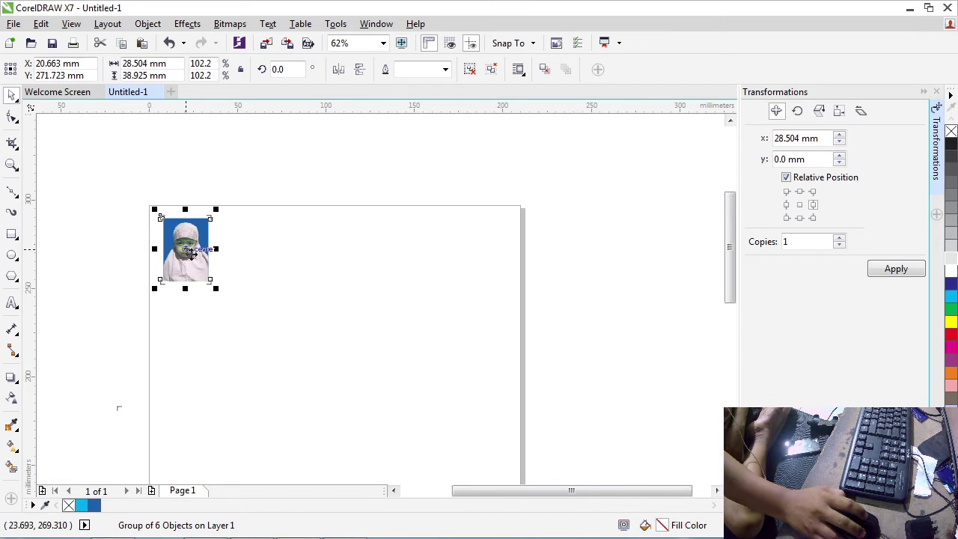
pyautogui.click(43, 26)
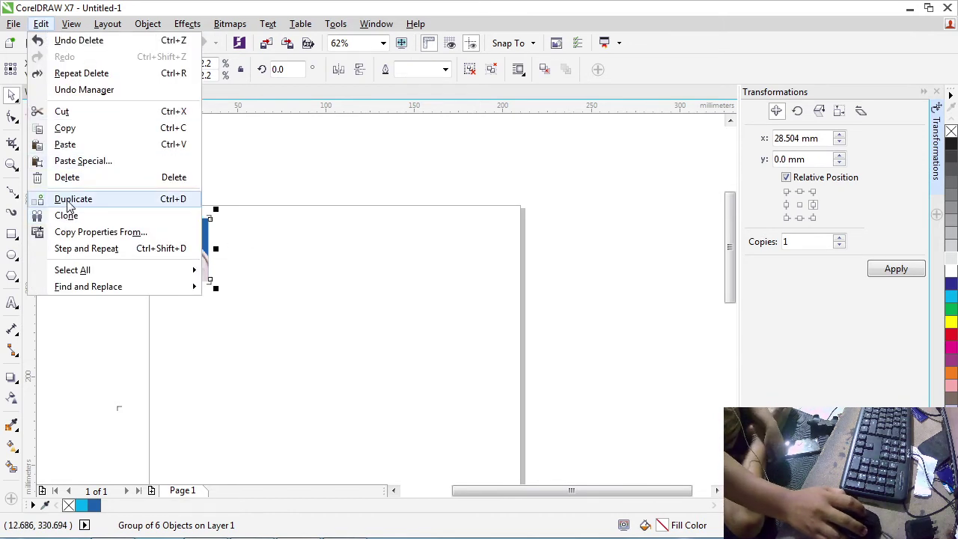
pyautogui.click(71, 199)
pyautogui.moveTo(189, 226); pyautogui.dragTo(180, 311)
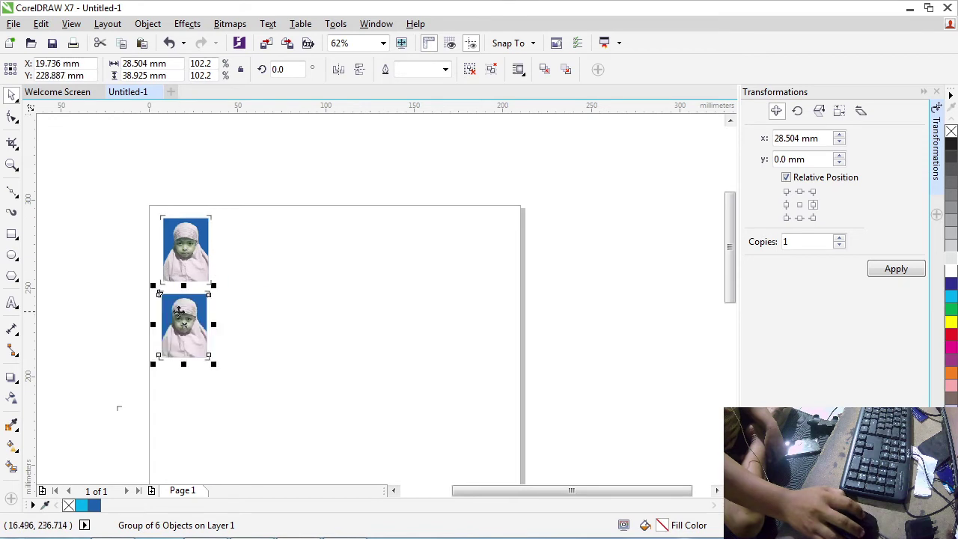
# - Ungroup the duplicated photo into its frame and crop marks
pyautogui.scroll(4, 177, 314)
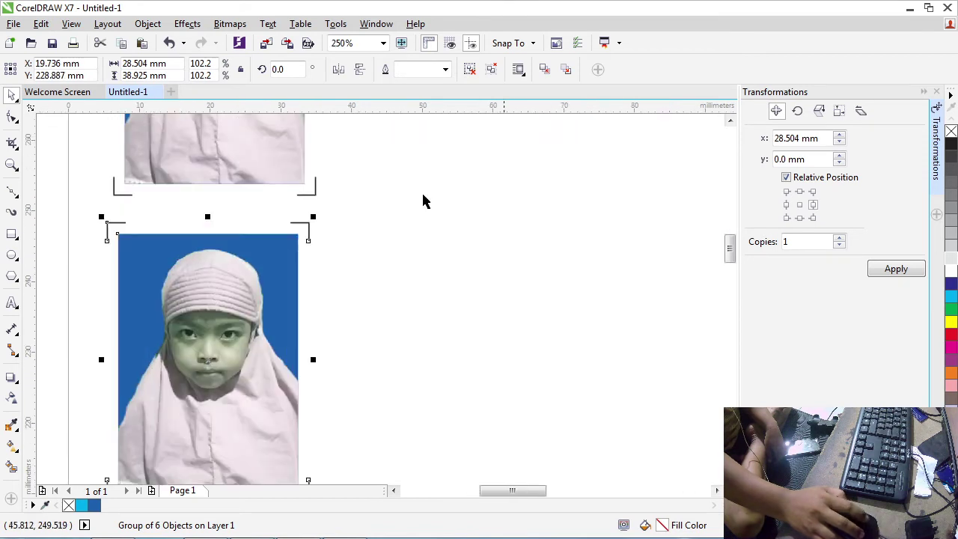
pyautogui.click(470, 70)
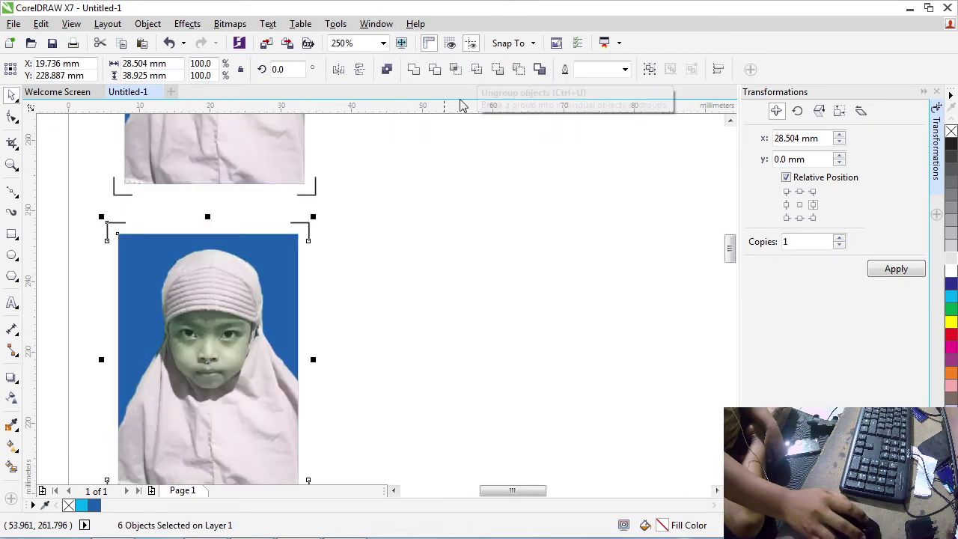
pyautogui.click(443, 274)
pyautogui.scroll(-2, 416, 300)
# - Edit the PowerClip contents of the lower photo frame and delete the picture inside it
pyautogui.click(328, 320)
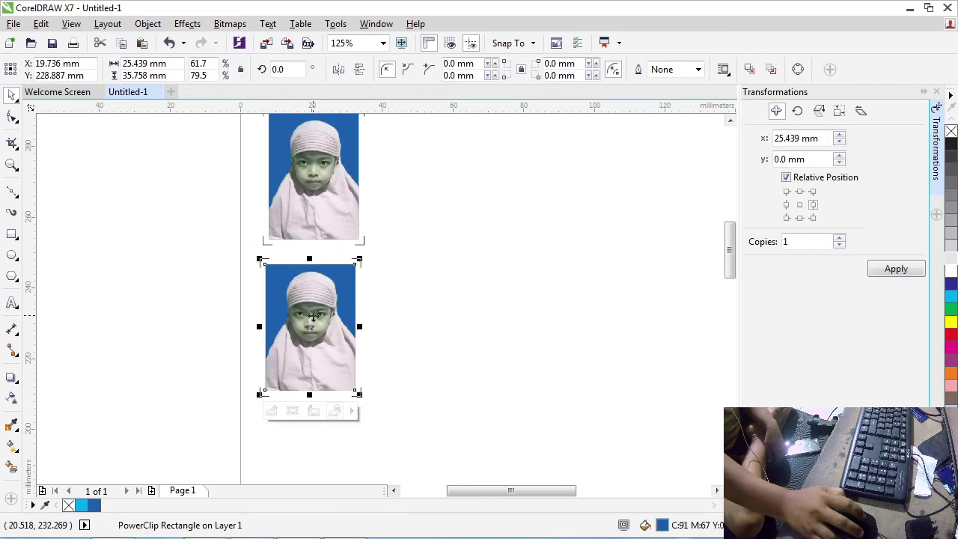
pyautogui.rightClick(315, 320)
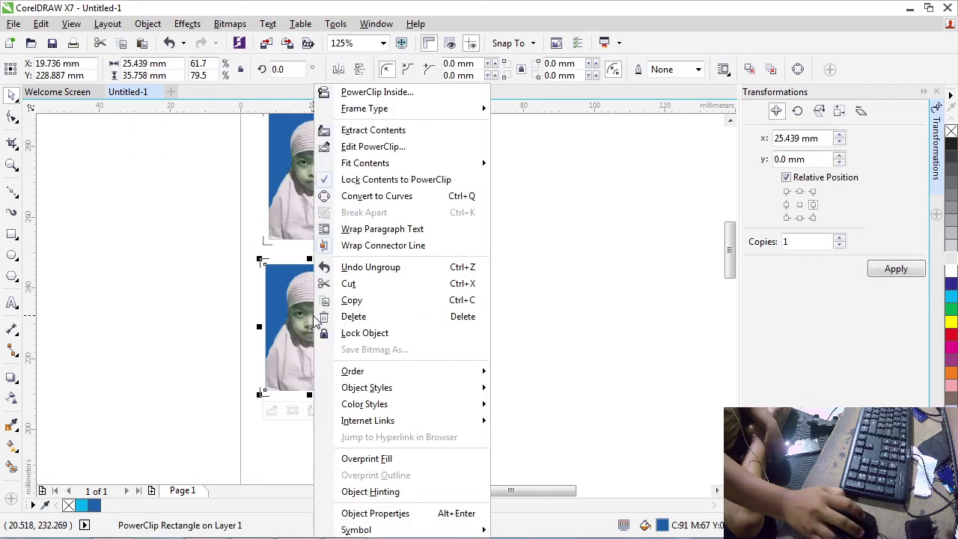
pyautogui.click(373, 147)
pyautogui.click(337, 319)
pyautogui.press('Delete')
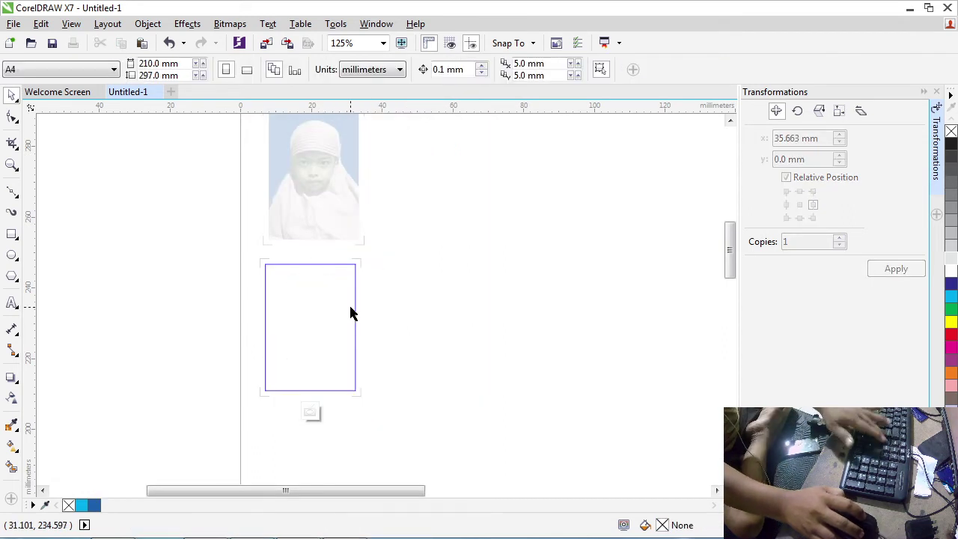
# - Import poto ais1.psd from the Downloads folder into the empty PowerClip frame's contents
pyautogui.click(13, 24)
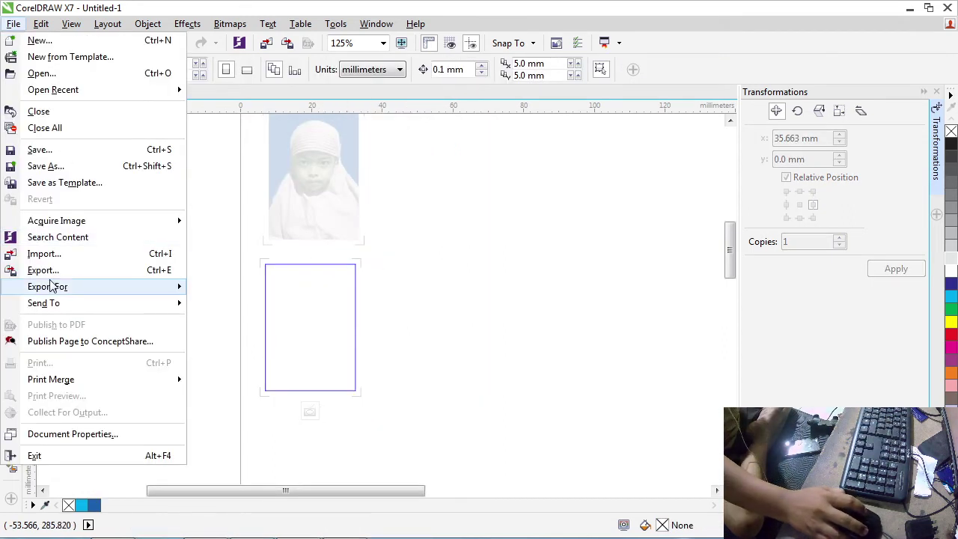
pyautogui.click(45, 254)
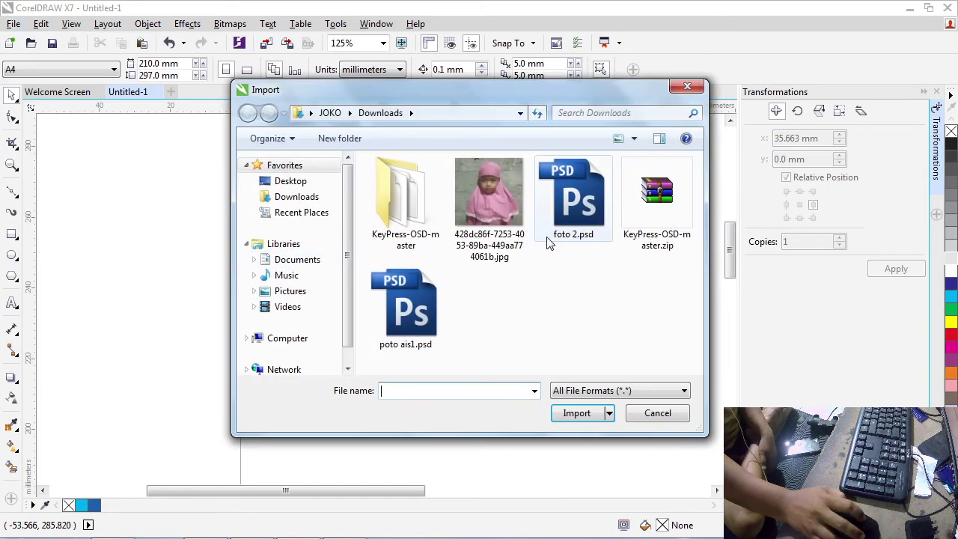
pyautogui.doubleClick(407, 295)
pyautogui.click(193, 232)
# - Scale the imported photo proportionally to 18%, about 36 × 62 mm, with the head and shoulders over the lower frame
pyautogui.scroll(-3, 454, 322)
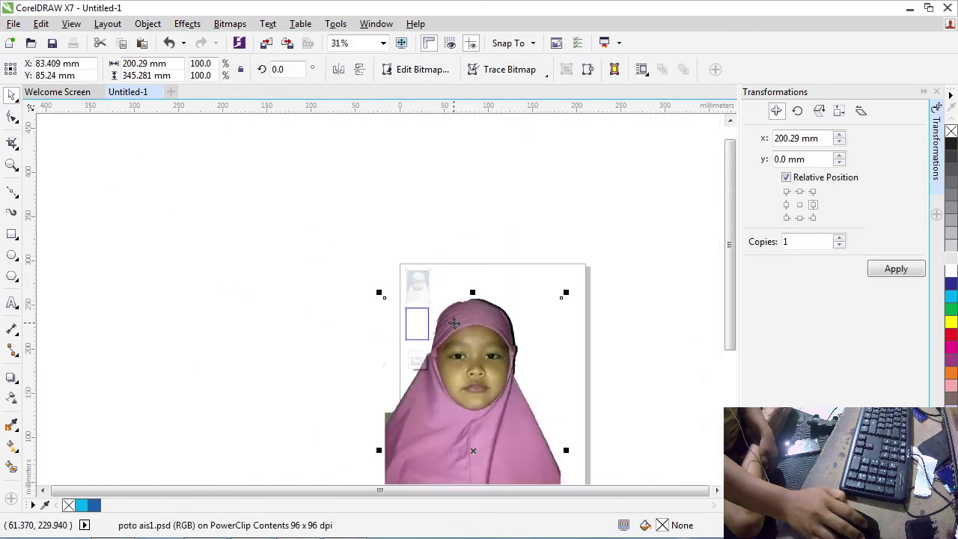
pyautogui.moveTo(567, 290); pyautogui.dragTo(459, 400)
pyautogui.scroll(-2, 459, 401)
pyautogui.moveTo(447, 454); pyautogui.dragTo(440, 367)
pyautogui.scroll(2, 440, 367)
pyautogui.moveTo(469, 462); pyautogui.dragTo(436, 367)
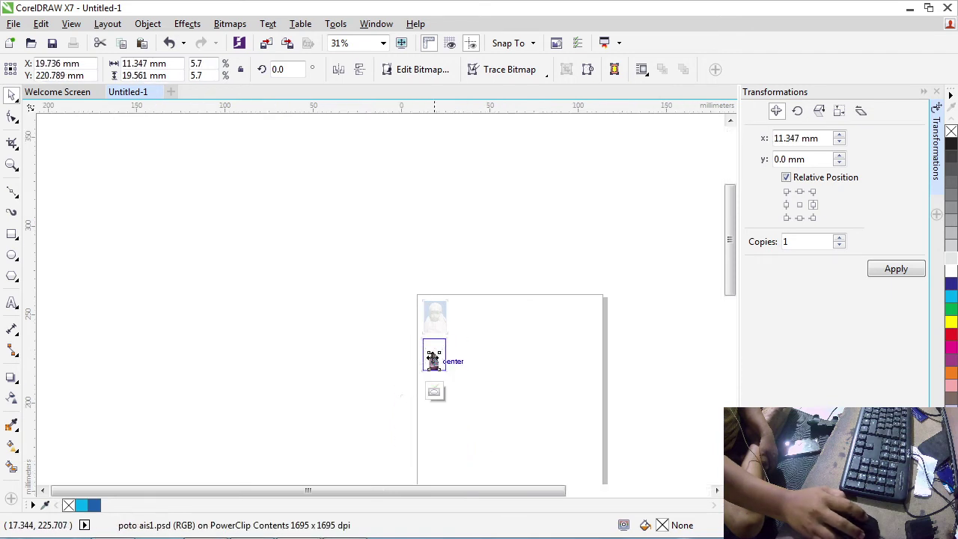
pyautogui.scroll(6, 437, 364)
pyautogui.moveTo(495, 318); pyautogui.dragTo(641, 214)
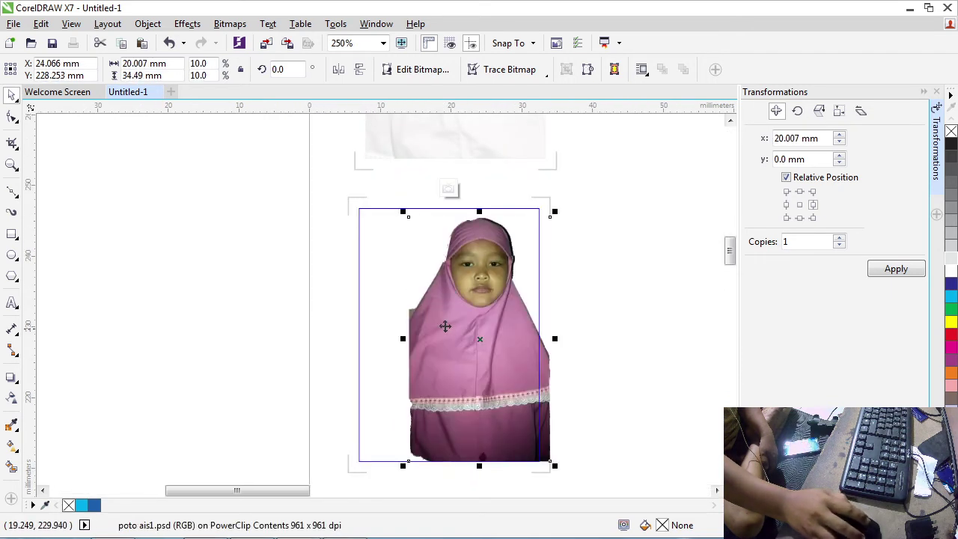
pyautogui.scroll(-2, 449, 374)
pyautogui.moveTo(424, 423); pyautogui.dragTo(367, 475)
pyautogui.moveTo(450, 301); pyautogui.dragTo(464, 301)
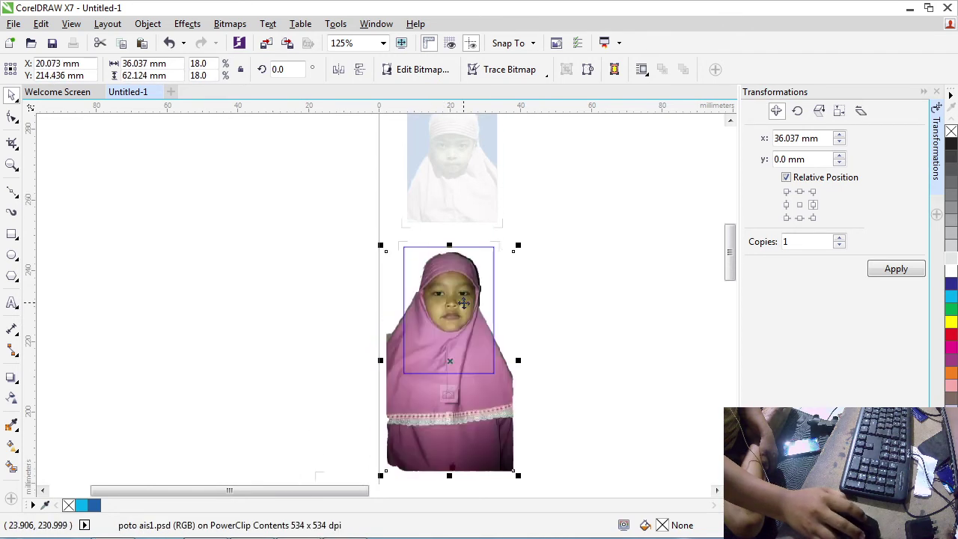
# - Rotate the imported photo by about 4.5 degrees to straighten the face and scale it to 17%
pyautogui.moveTo(379, 248); pyautogui.dragTo(388, 255)
pyautogui.moveTo(436, 278); pyautogui.dragTo(441, 277)
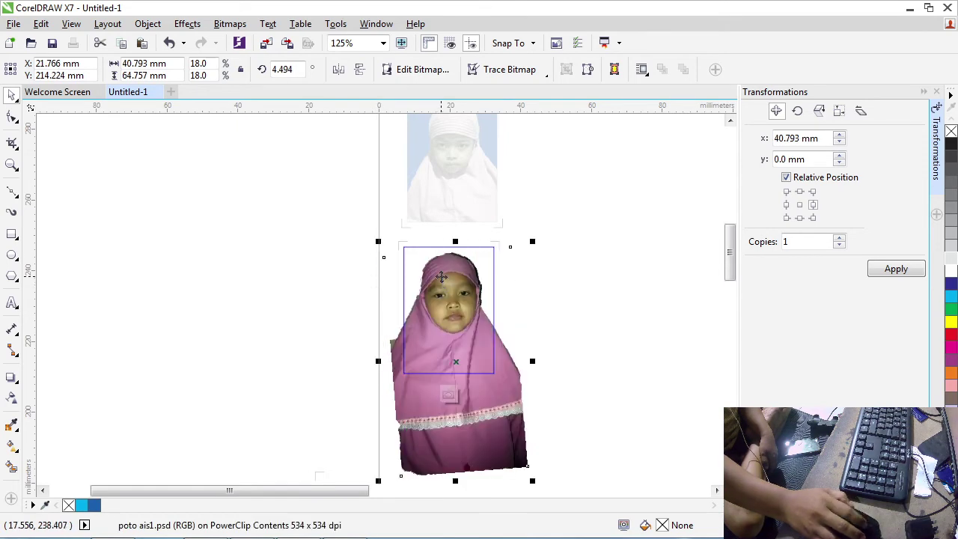
pyautogui.scroll(2, 441, 277)
pyautogui.moveTo(620, 211)
pyautogui.mouseDown()
pyautogui.moveTo(607, 231)
pyautogui.moveTo(605, 222)
pyautogui.mouseUp()
# - Center the face in the frame, placing the photo at about X 21.3 mm, Y 214.8 mm, and finish editing the PowerClip
pyautogui.click(470, 294)
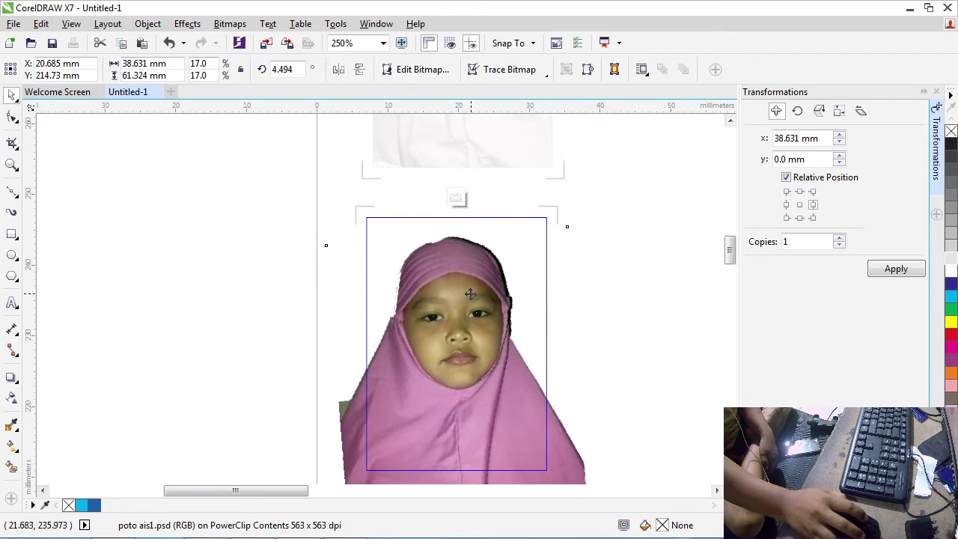
pyautogui.moveTo(470, 294); pyautogui.dragTo(474, 294)
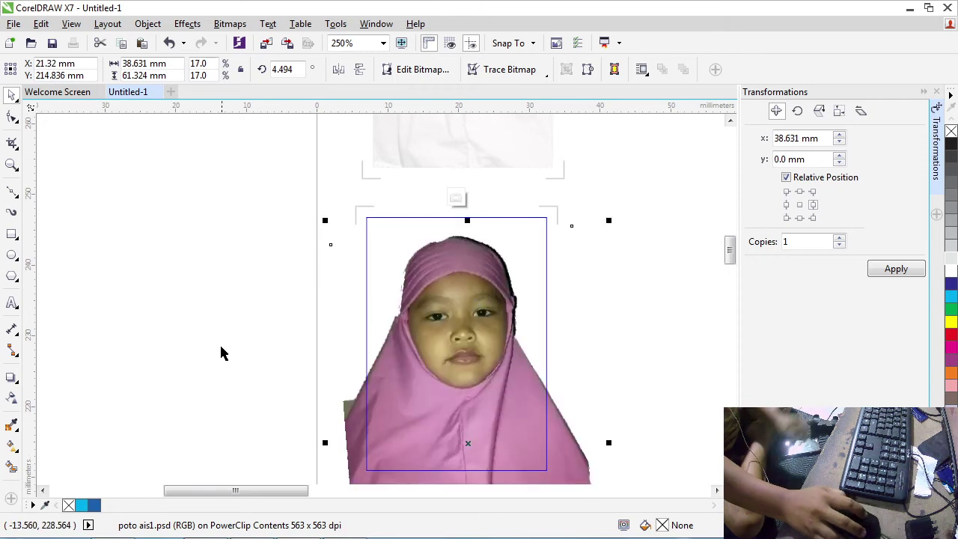
pyautogui.keyDown('ctrl'); pyautogui.click(635, 253); pyautogui.keyUp('ctrl')
# - Inspect the new photo's cut-out edges, switch to Photoshop and open poto ais1.psd from the Downloads folder
pyautogui.scroll(-1, 618, 286)
pyautogui.scroll(2, 541, 280)
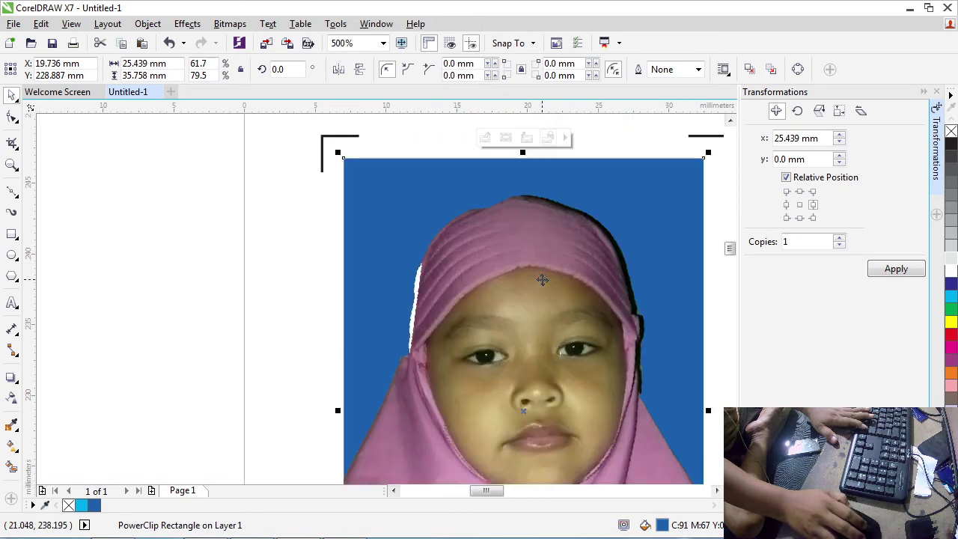
pyautogui.scroll(1, 449, 286)
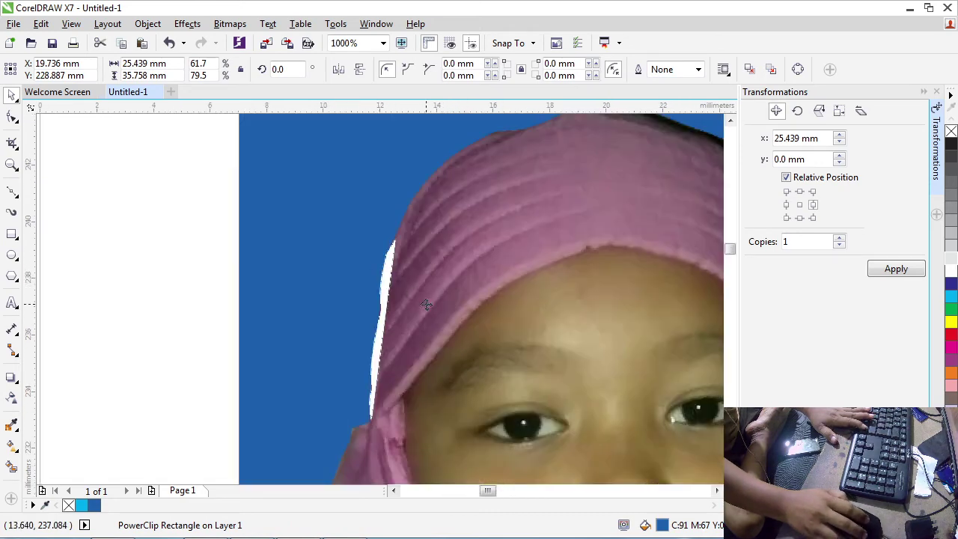
pyautogui.scroll(-2, 426, 304)
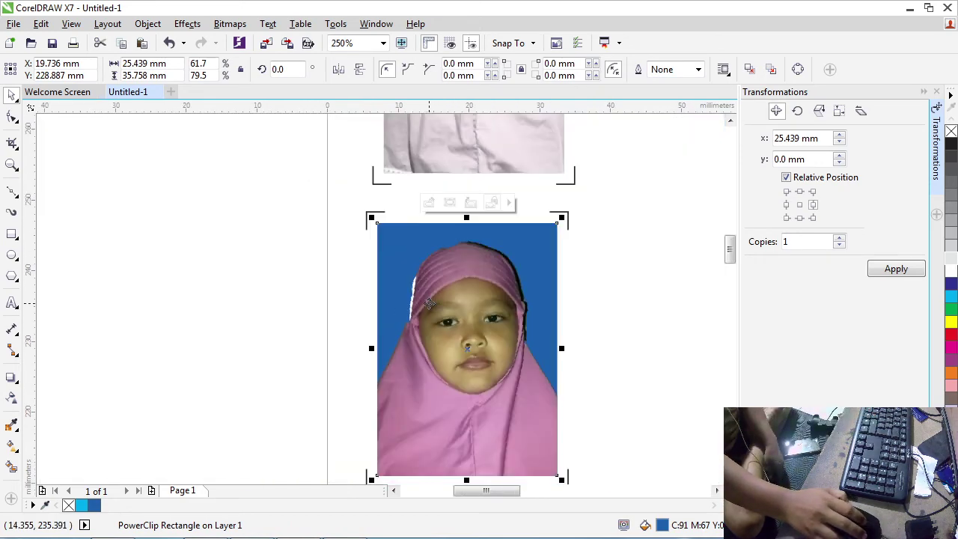
pyautogui.scroll(1, 429, 303)
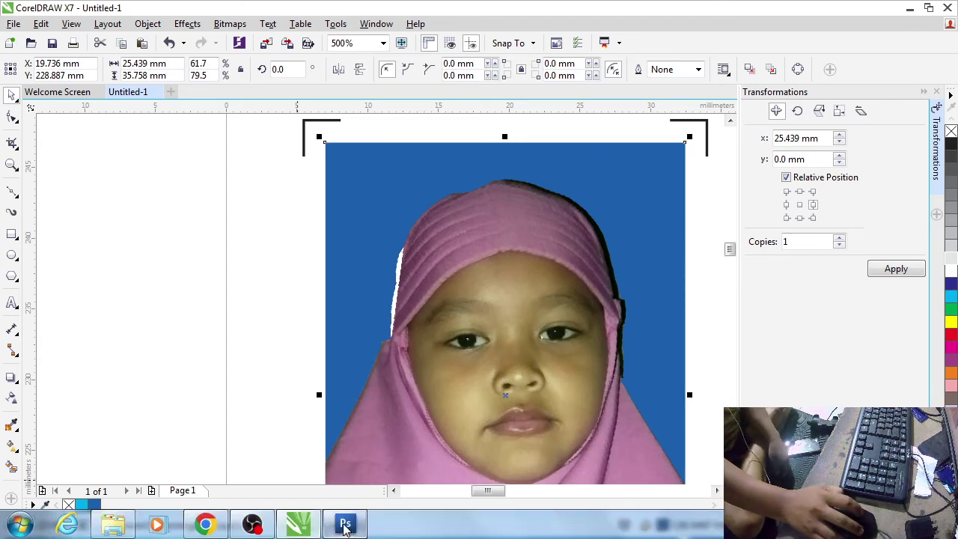
pyautogui.click(345, 522)
pyautogui.click(28, 24)
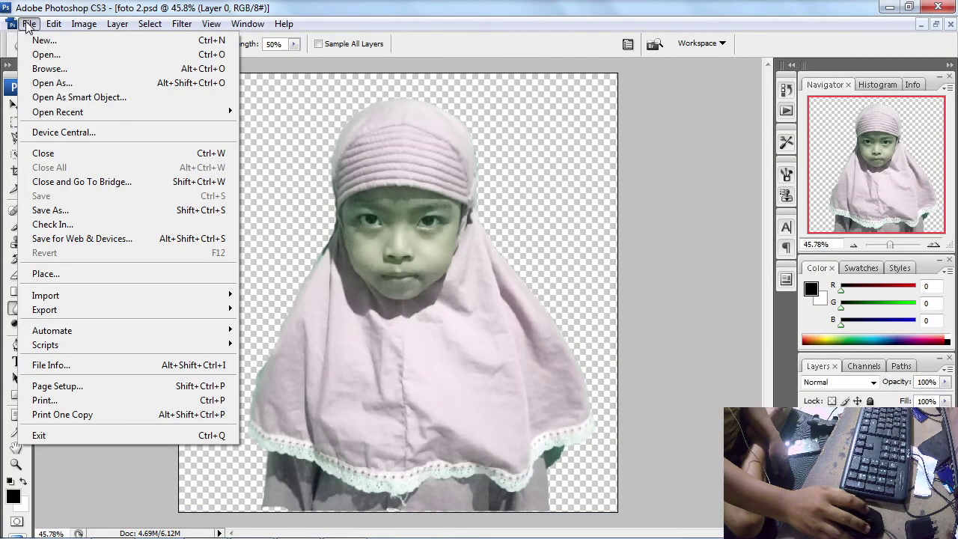
pyautogui.click(52, 58)
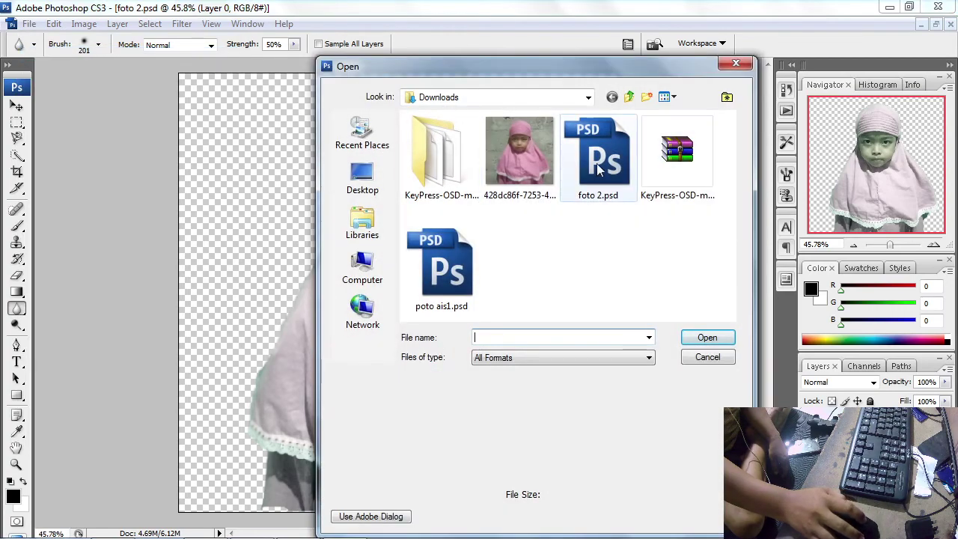
pyautogui.click(442, 266)
pyautogui.click(706, 338)
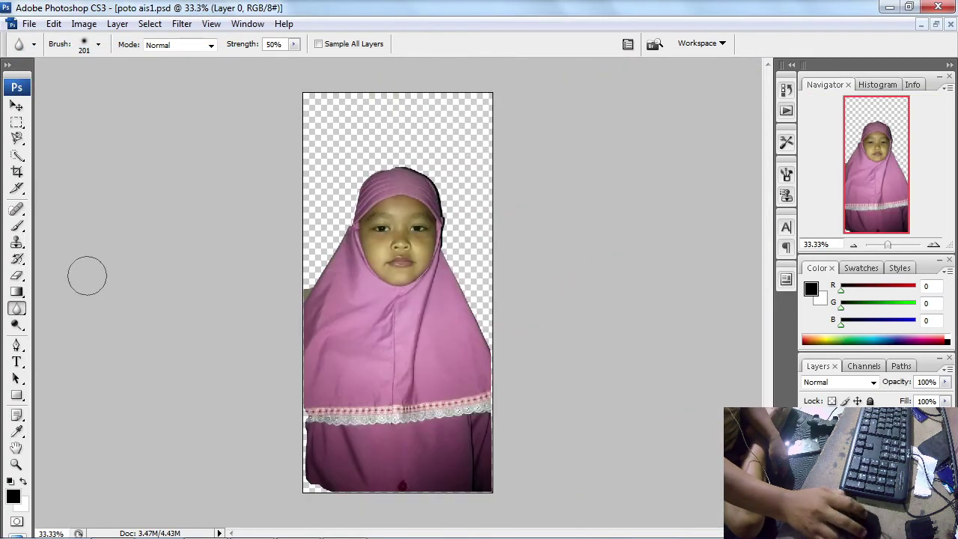
# - Erase the white fringe along the left edge of the headscarf with the 97 px Eraser
pyautogui.click(17, 464)
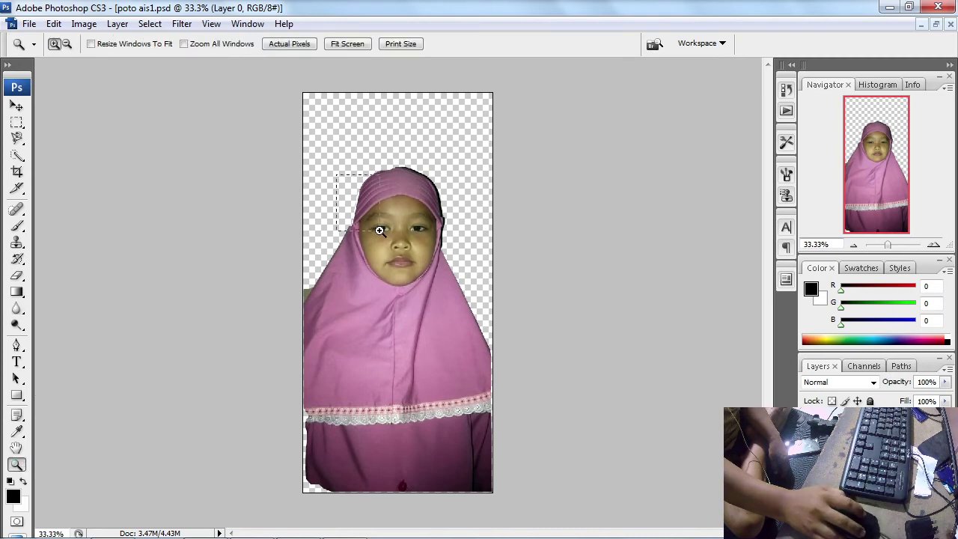
pyautogui.moveTo(379, 230); pyautogui.dragTo(381, 233)
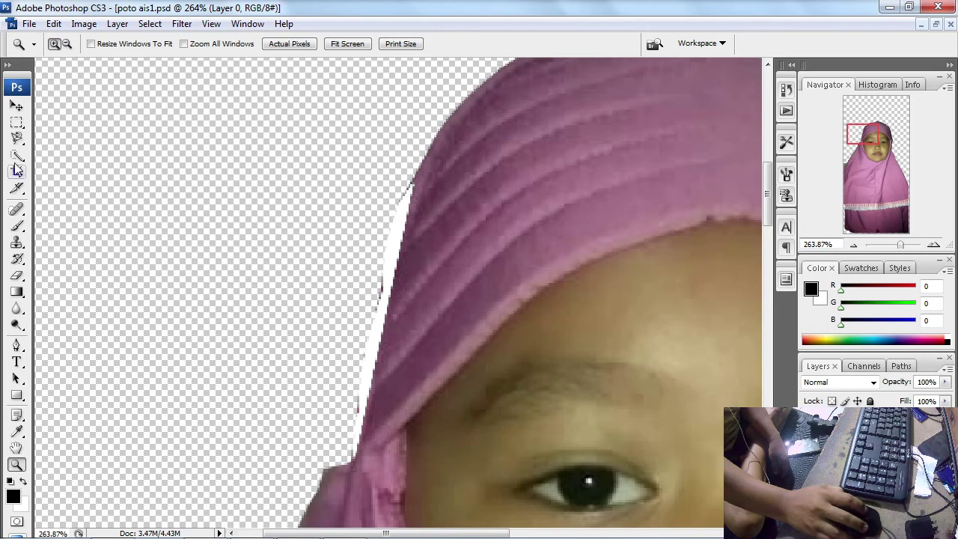
pyautogui.click(17, 277)
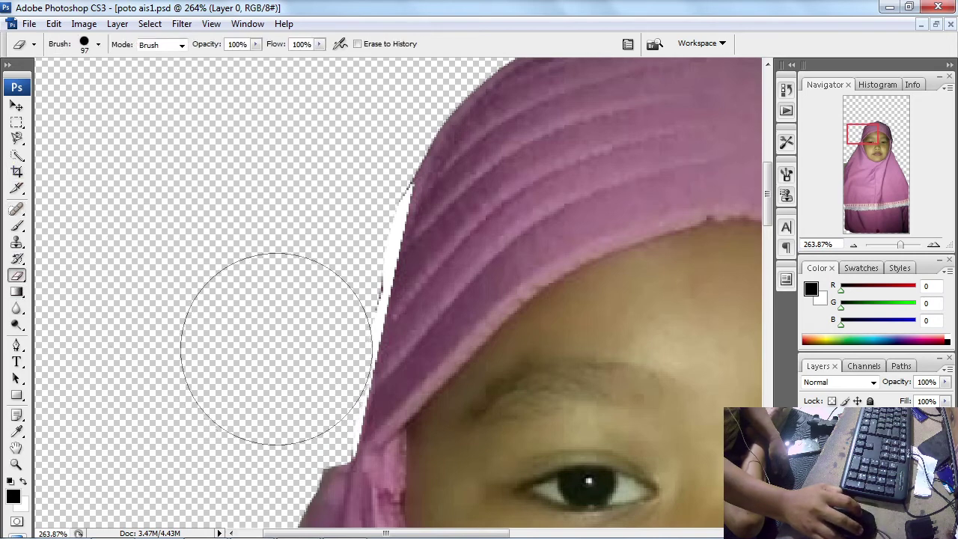
pyautogui.moveTo(289, 272); pyautogui.dragTo(307, 214)
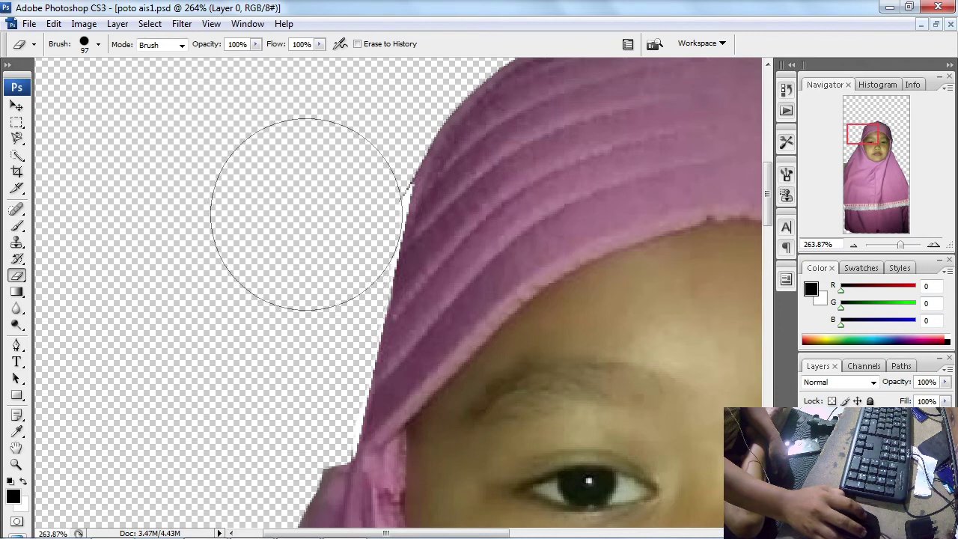
pyautogui.click(320, 164)
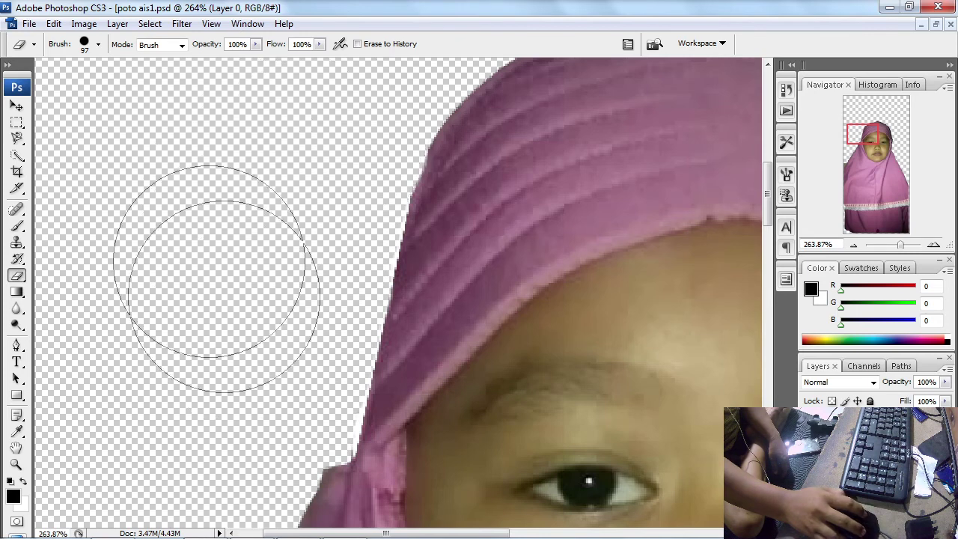
# - Reduce the Eraser brush to 38 px and smooth the left outline where the headscarf meets the shoulder drape
pyautogui.click(98, 47)
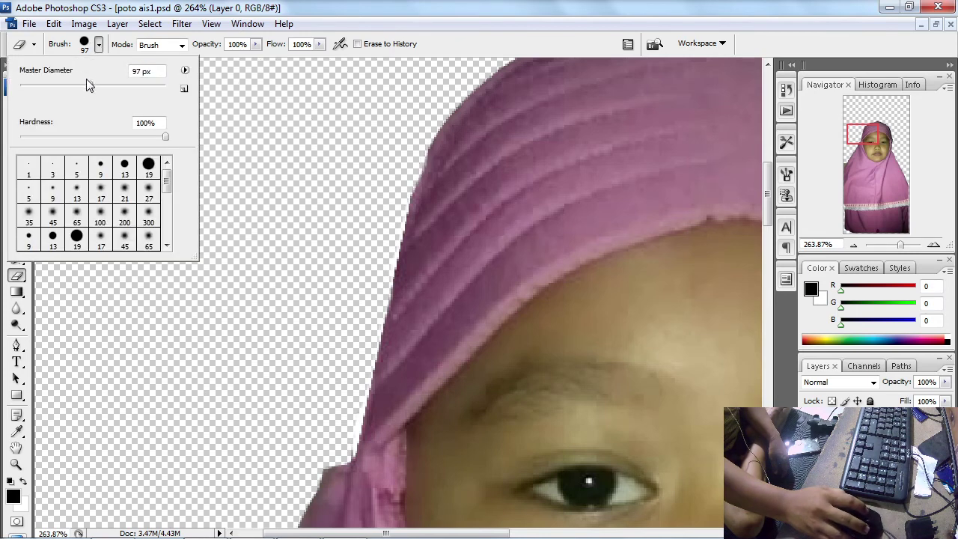
pyautogui.click(321, 422)
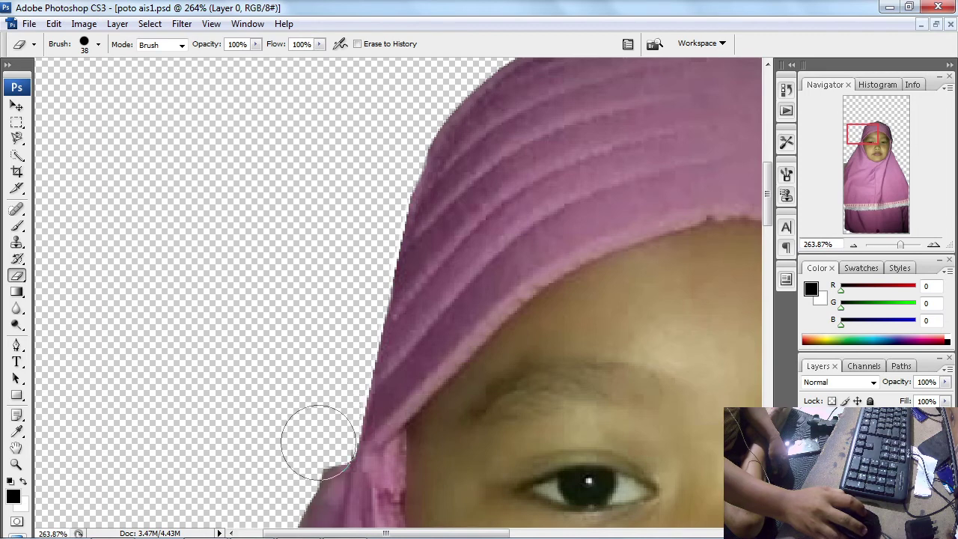
pyautogui.moveTo(318, 441)
pyautogui.mouseDown()
pyautogui.moveTo(295, 462)
pyautogui.moveTo(301, 473)
pyautogui.mouseUp()
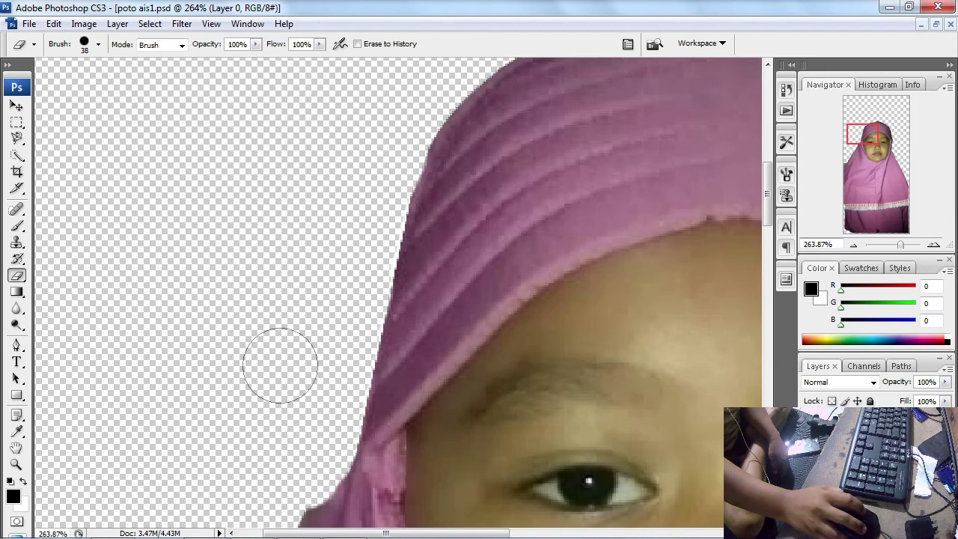
pyautogui.scroll(-5, 280, 365)
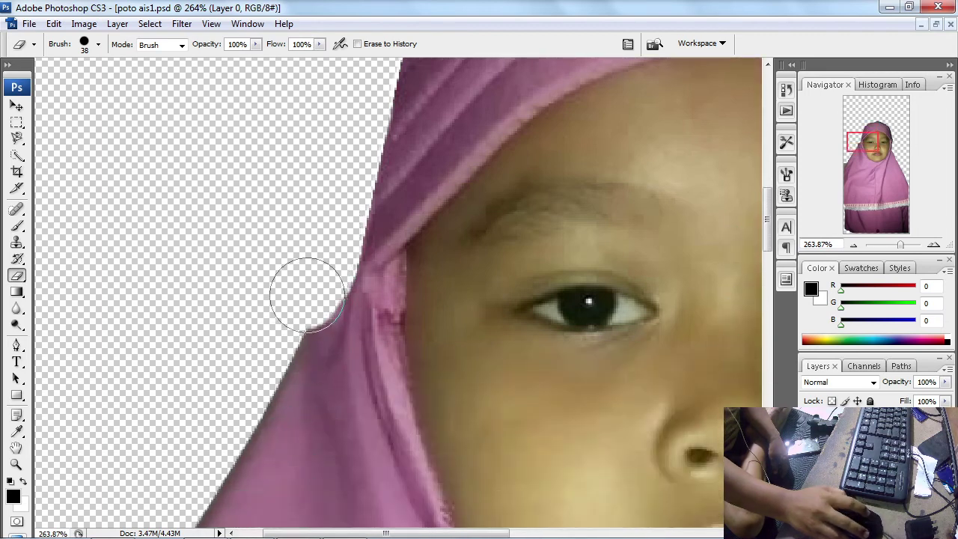
pyautogui.moveTo(307, 294)
pyautogui.mouseDown()
pyautogui.moveTo(312, 285)
pyautogui.moveTo(250, 359)
pyautogui.moveTo(255, 342)
pyautogui.moveTo(288, 316)
pyautogui.mouseUp()
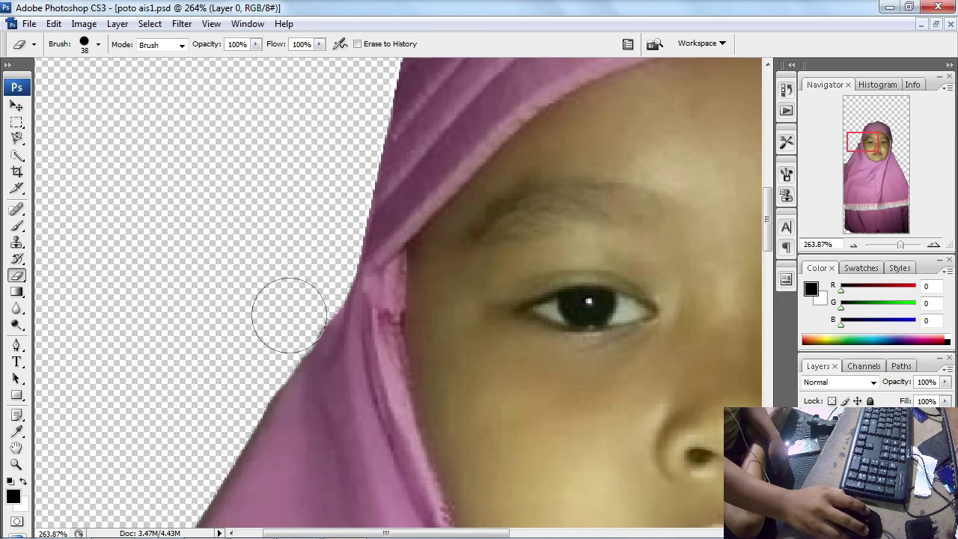
pyautogui.scroll(-2, 199, 322)
# - Erase the black fringe beside the right cheek and temple of the headscarf with the 38 px Eraser
pyautogui.click(16, 464)
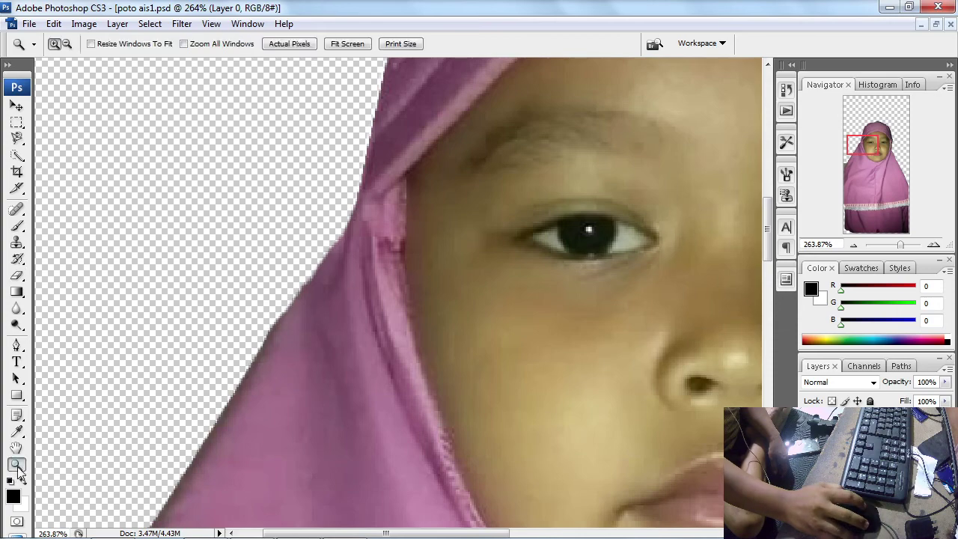
pyautogui.click(346, 44)
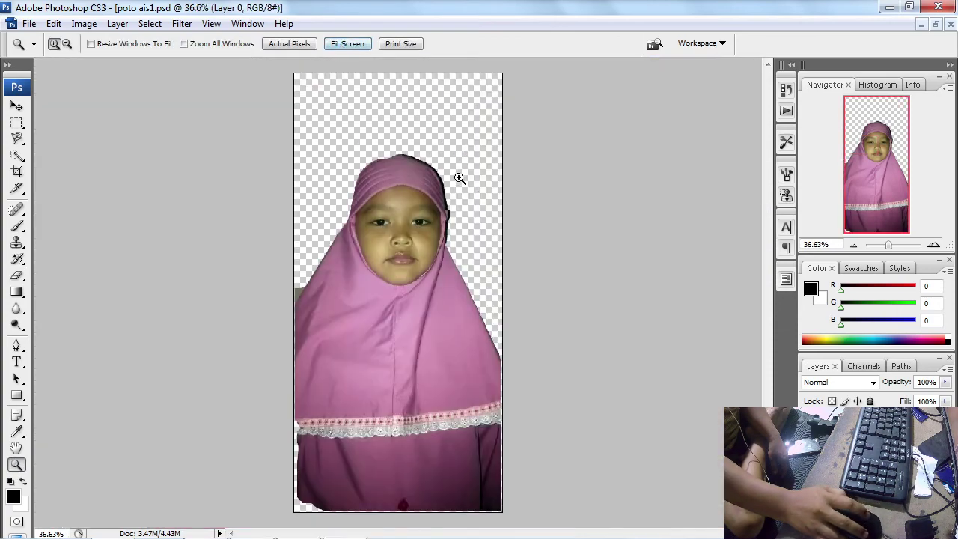
pyautogui.moveTo(494, 296); pyautogui.dragTo(495, 297)
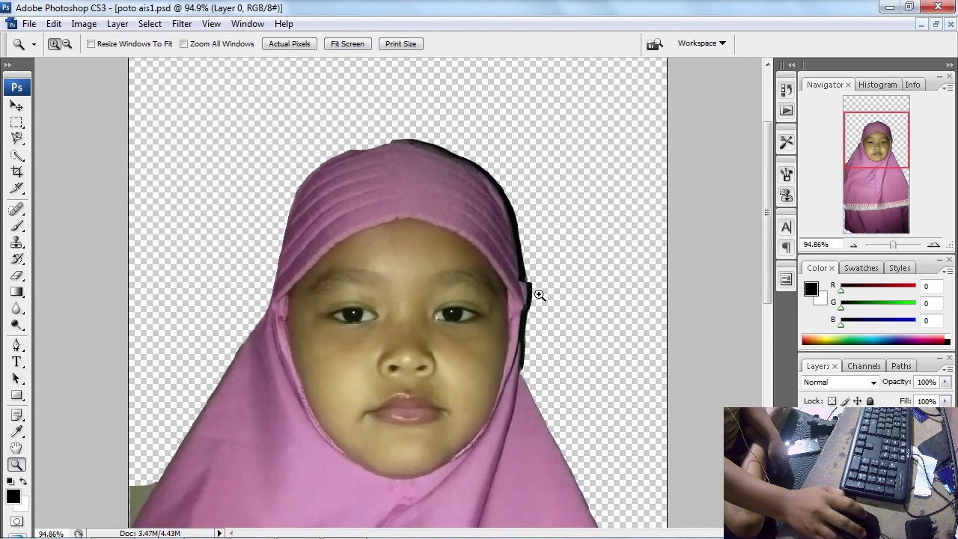
pyautogui.click(543, 306)
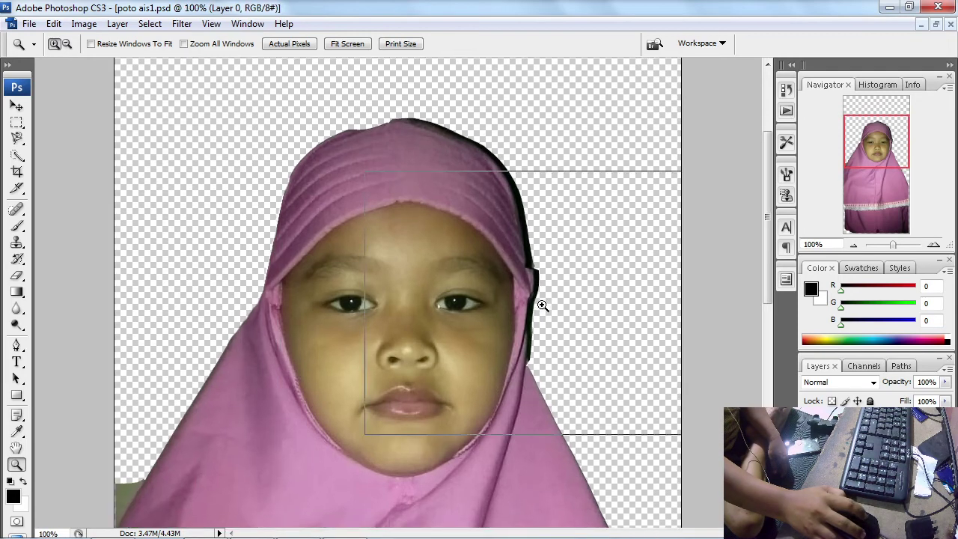
pyautogui.click(543, 305)
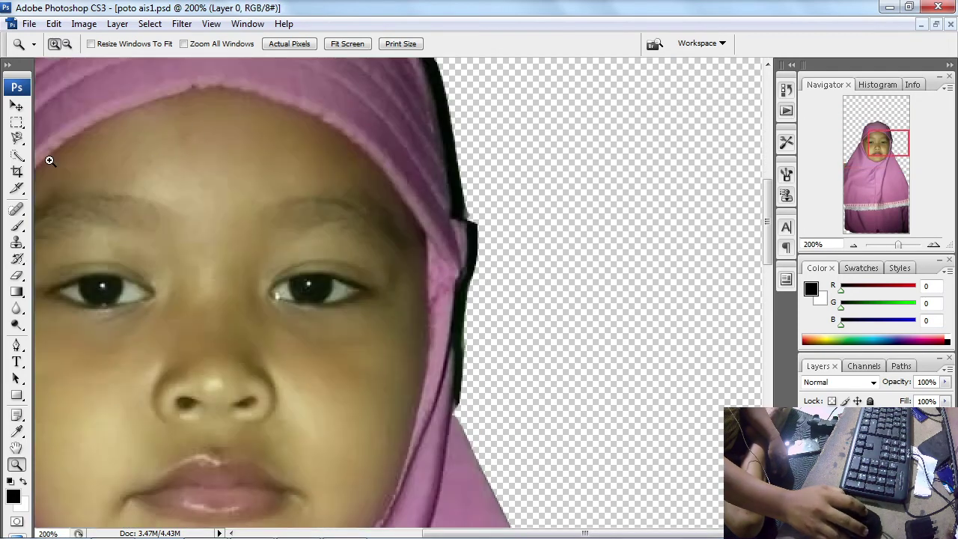
pyautogui.click(16, 275)
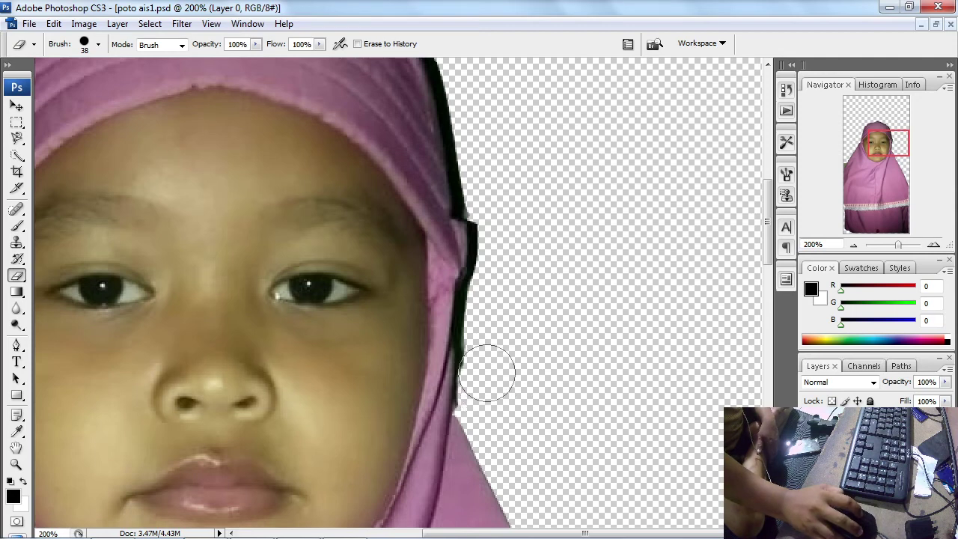
pyautogui.moveTo(483, 359); pyautogui.dragTo(483, 302)
pyautogui.moveTo(494, 270); pyautogui.dragTo(487, 187)
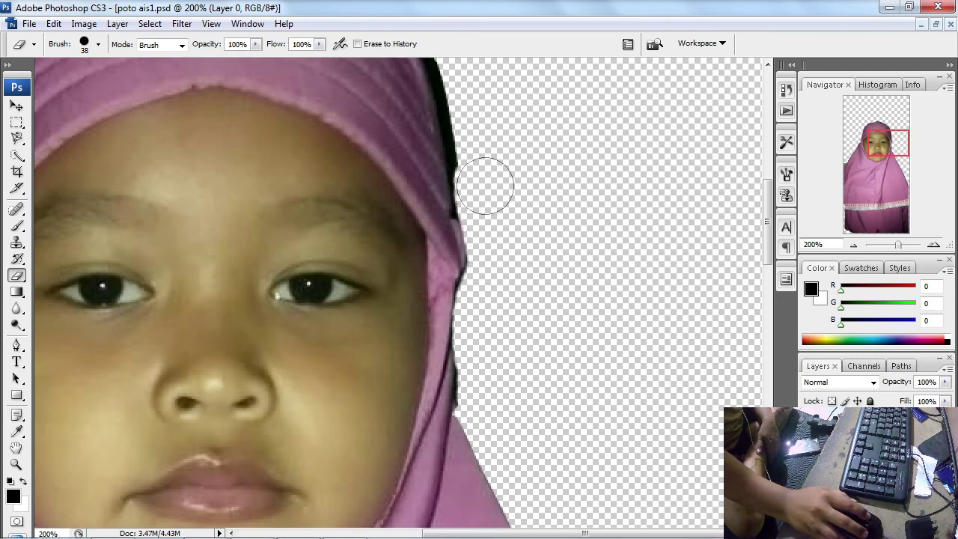
# - Erase the black fringe along the upper right curve of the headscarf, from the temple to the crown
pyautogui.scroll(5, 488, 224)
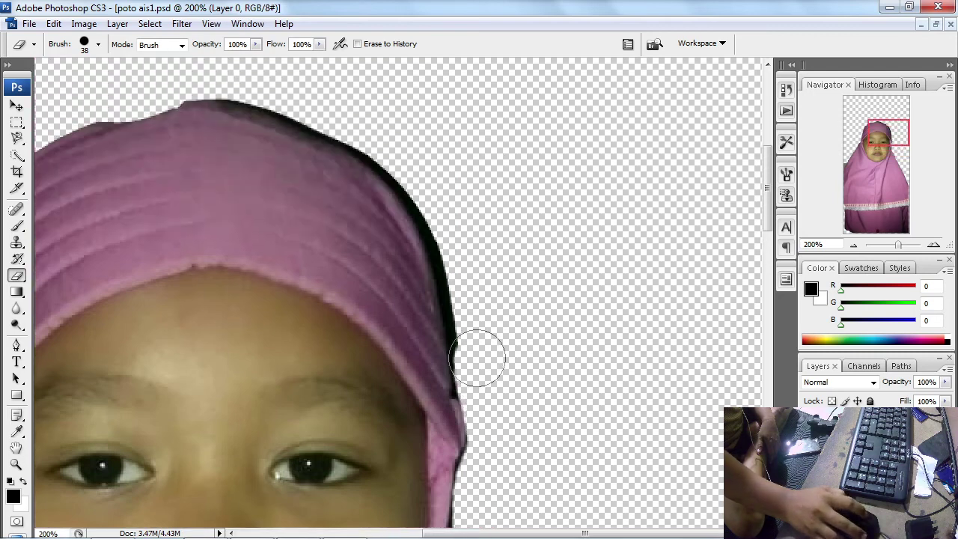
pyautogui.moveTo(482, 353)
pyautogui.mouseDown()
pyautogui.moveTo(449, 225)
pyautogui.moveTo(420, 175)
pyautogui.moveTo(340, 115)
pyautogui.moveTo(253, 83)
pyautogui.mouseUp()
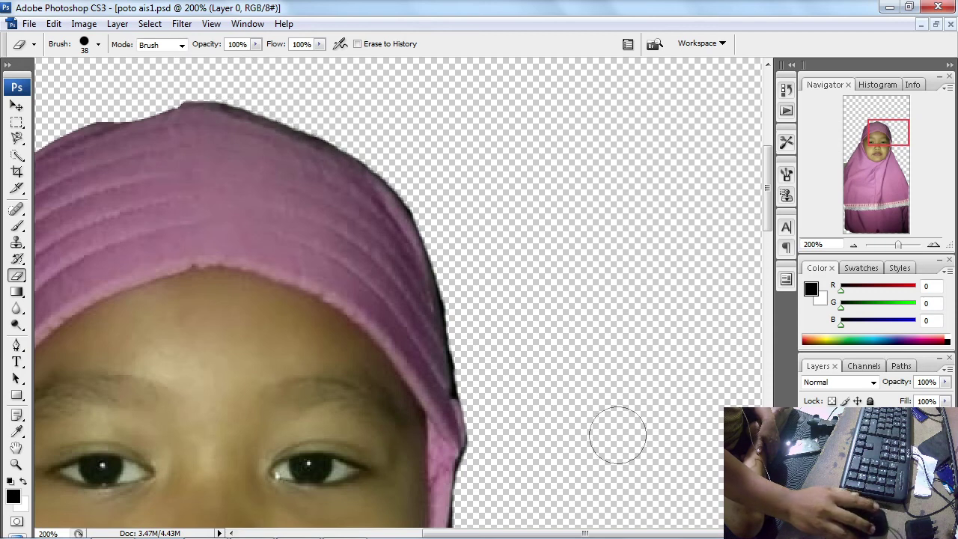
pyautogui.scroll(-5, 614, 449)
pyautogui.scroll(-3, 501, 389)
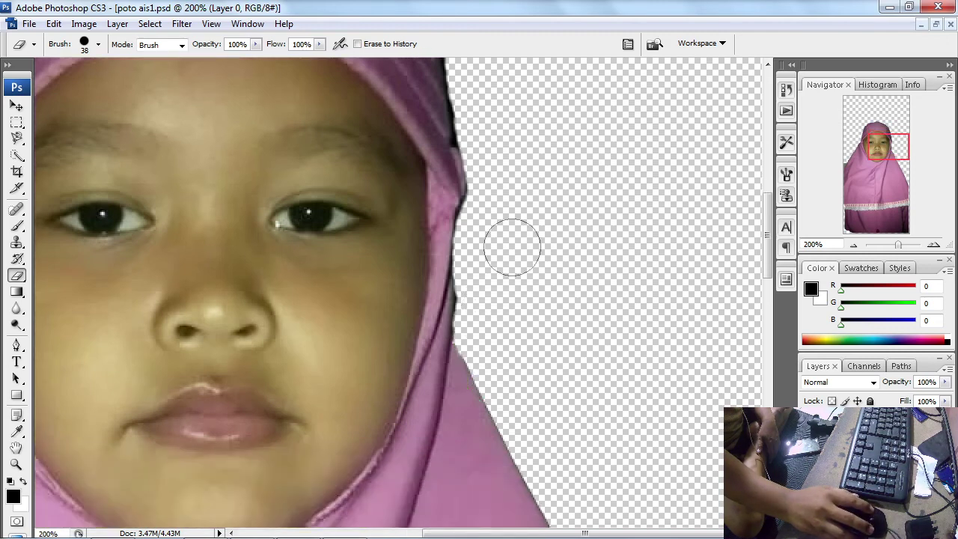
pyautogui.scroll(5, 512, 247)
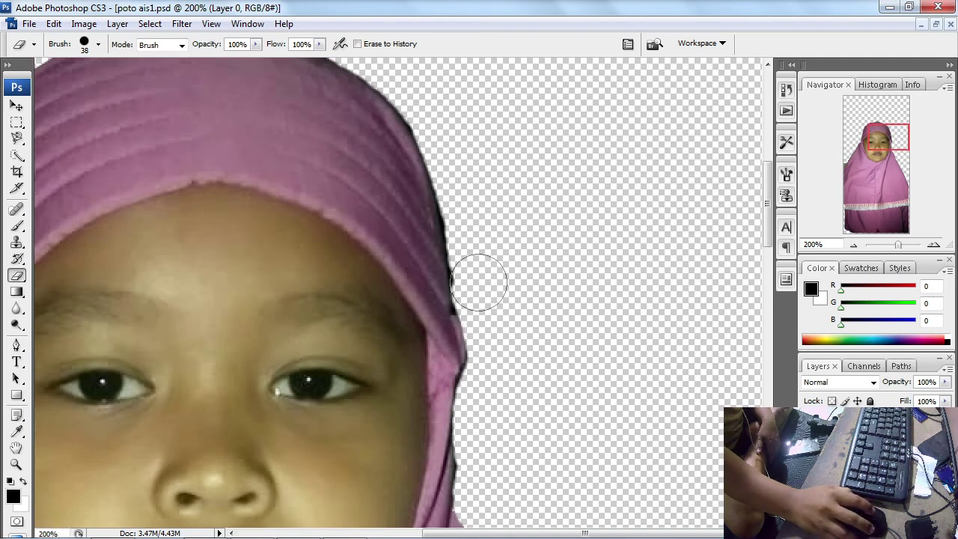
pyautogui.scroll(-7, 479, 247)
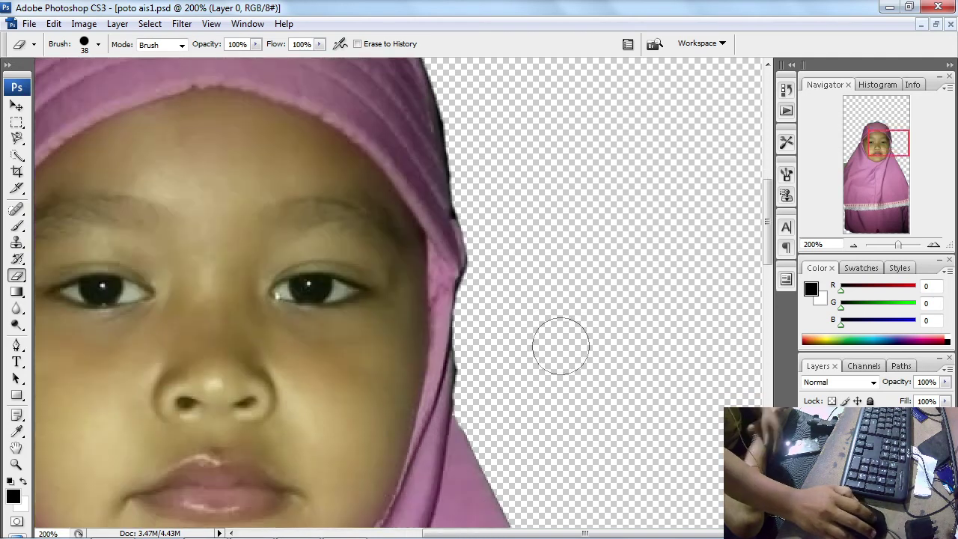
pyautogui.scroll(-1, 524, 314)
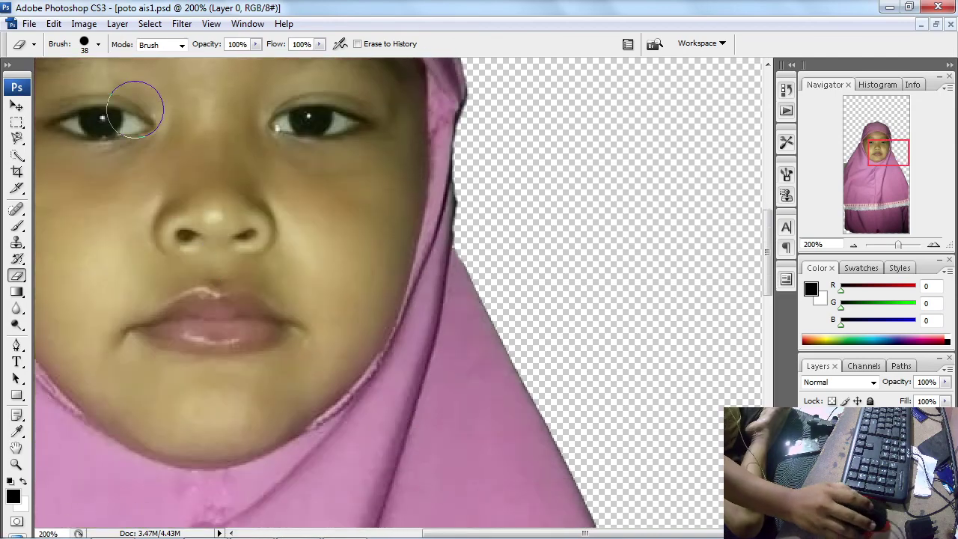
# - Apply a Brightness/Contrast adjustment to the portrait with brightness +23 and contrast -19
pyautogui.click(82, 26)
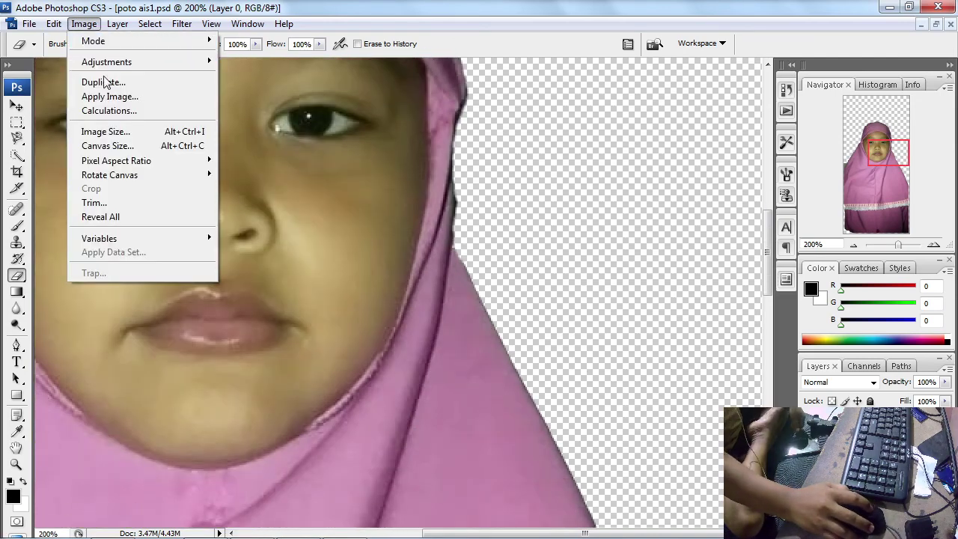
pyautogui.moveTo(86, 63)
pyautogui.click(271, 147)
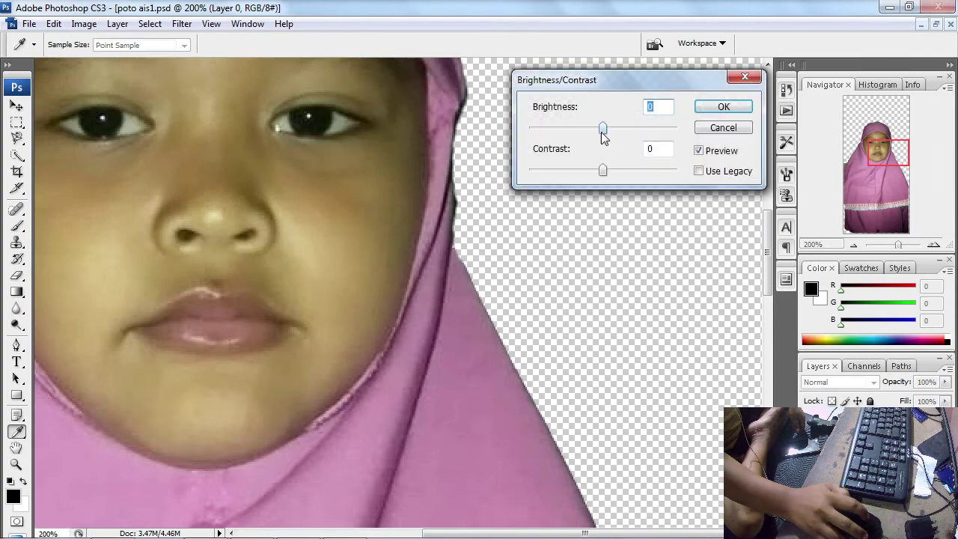
pyautogui.moveTo(603, 128)
pyautogui.mouseDown()
pyautogui.moveTo(635, 126)
pyautogui.moveTo(615, 129)
pyautogui.mouseUp()
pyautogui.moveTo(604, 171); pyautogui.dragTo(589, 170)
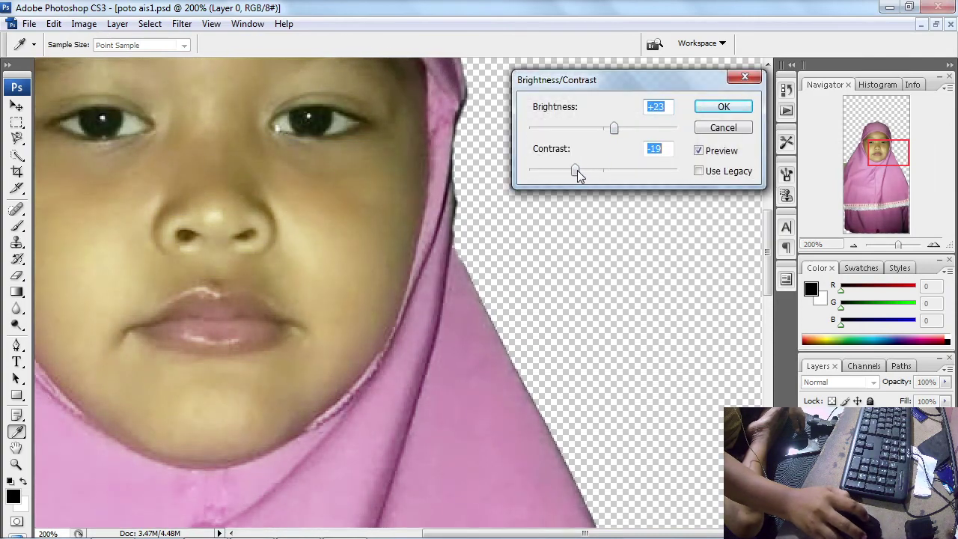
pyautogui.click(723, 106)
# - Enlarge the Eraser brush to 86 px and erase the leftover background patch beside the shoulder at the image's left edge
pyautogui.press('e')
pyautogui.scroll(-3, 470, 214)
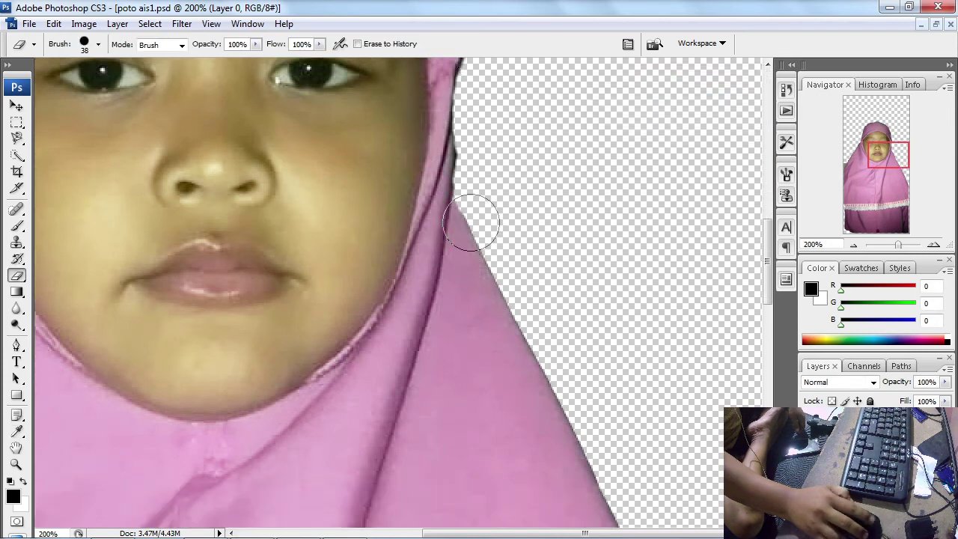
pyautogui.click(16, 464)
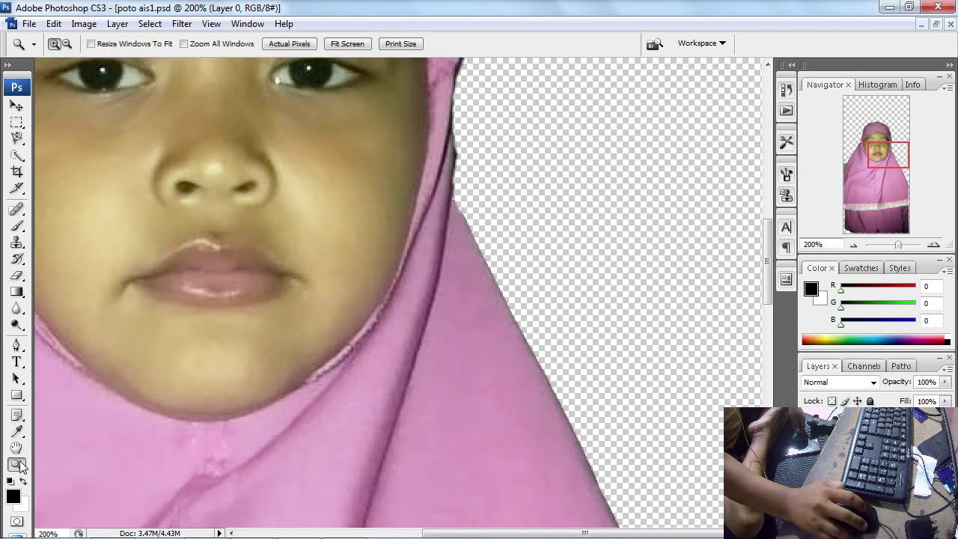
pyautogui.click(348, 44)
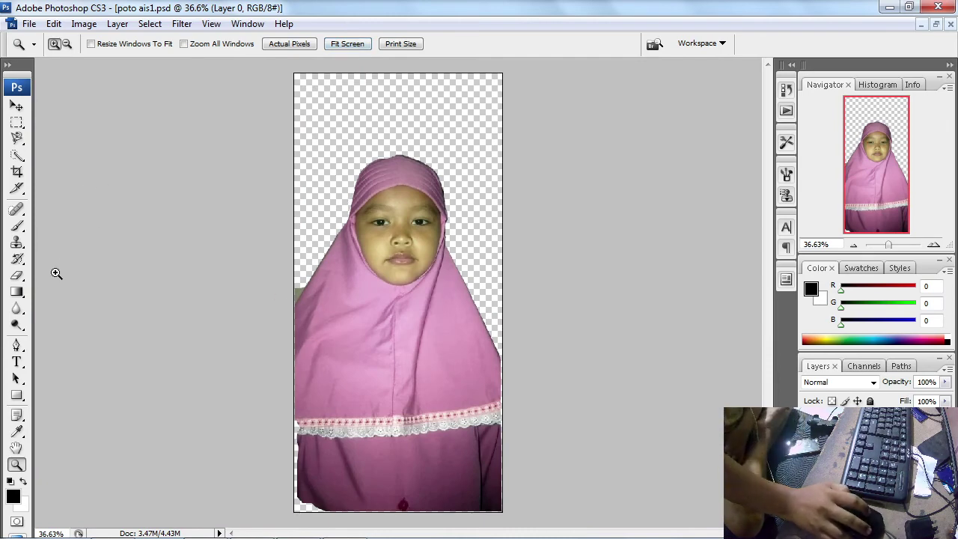
pyautogui.click(17, 276)
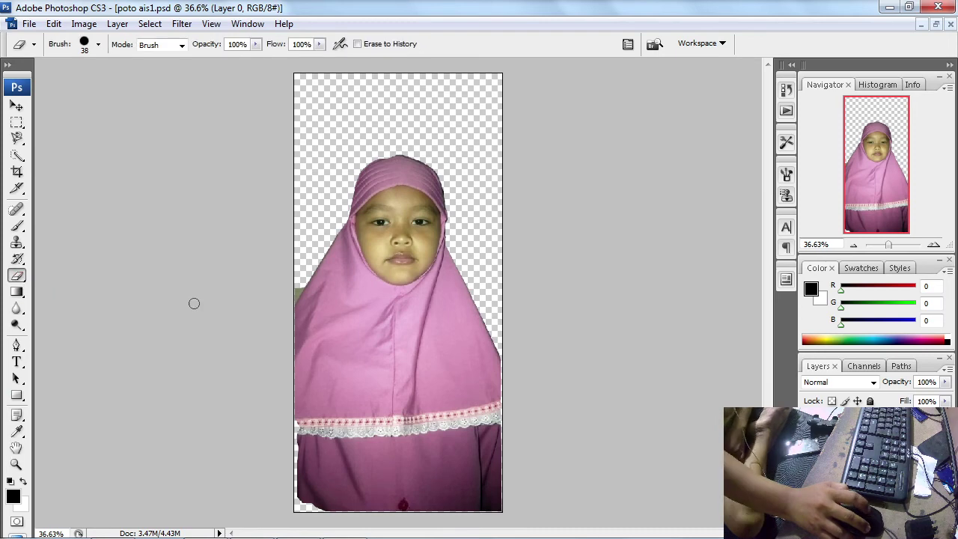
pyautogui.click(98, 46)
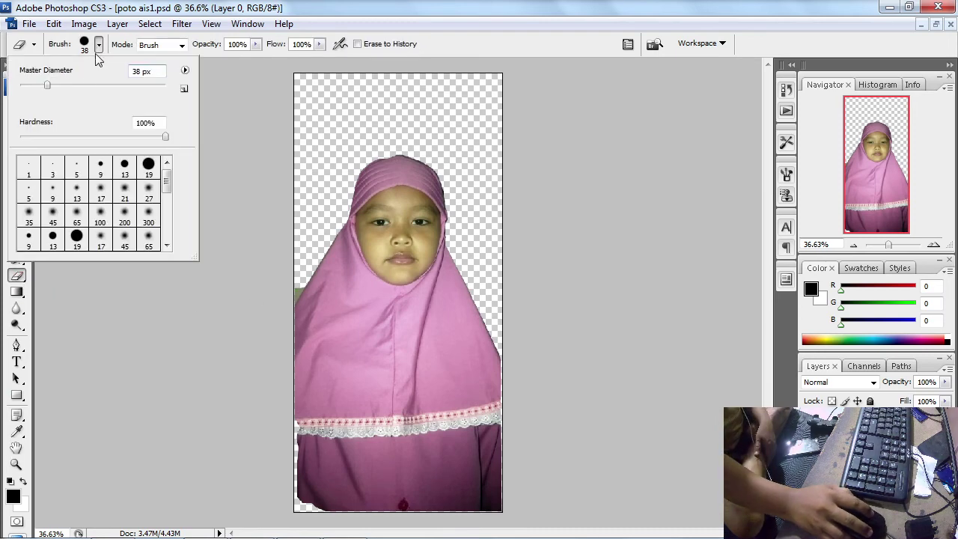
pyautogui.click(289, 288)
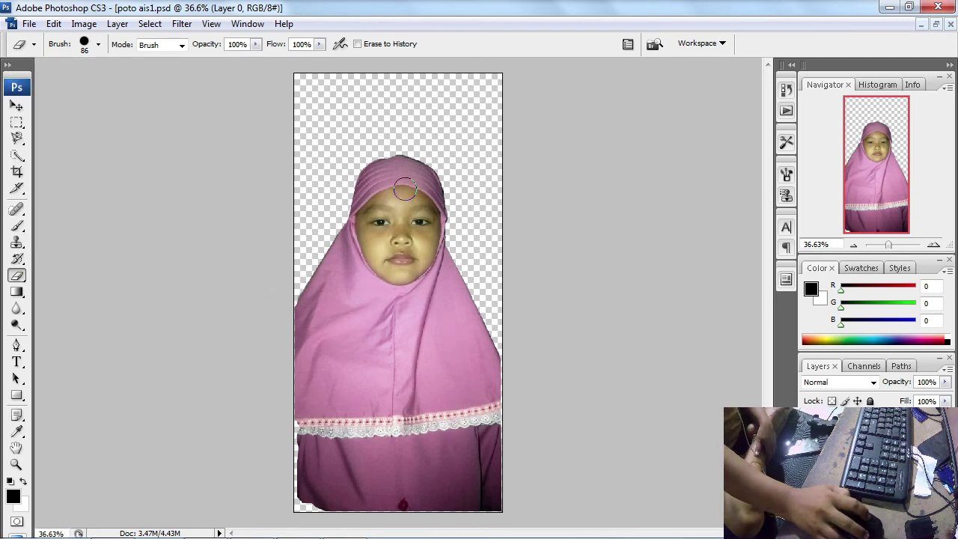
# - Apply a Hue/Saturation adjustment to the portrait with saturation -39 and lightness +9
pyautogui.click(83, 24)
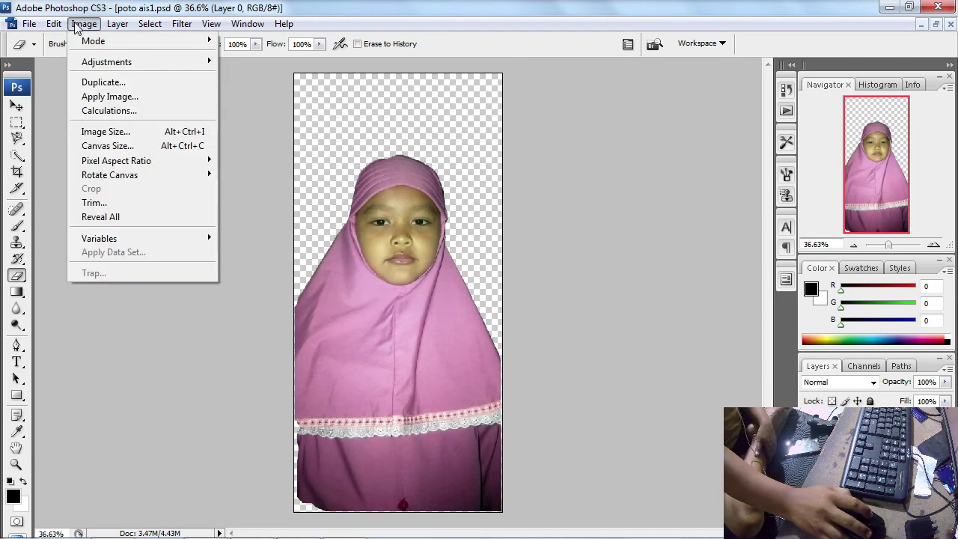
pyautogui.moveTo(120, 65)
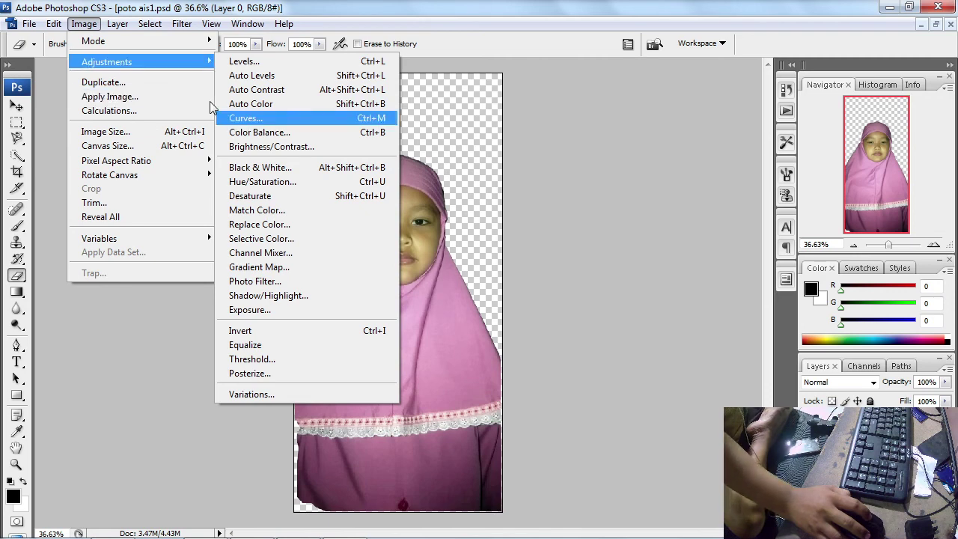
pyautogui.click(261, 182)
pyautogui.moveTo(717, 174); pyautogui.dragTo(681, 180)
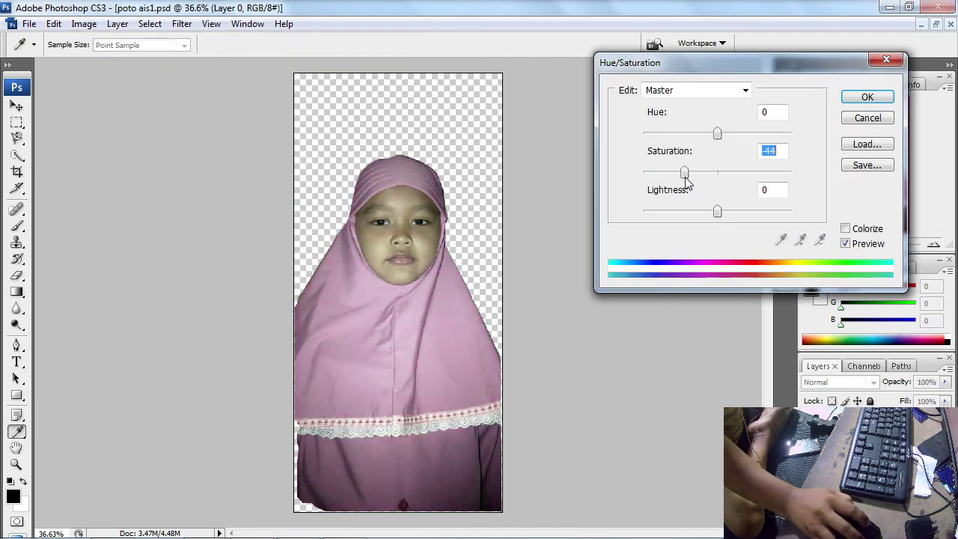
pyautogui.moveTo(720, 215); pyautogui.dragTo(726, 216)
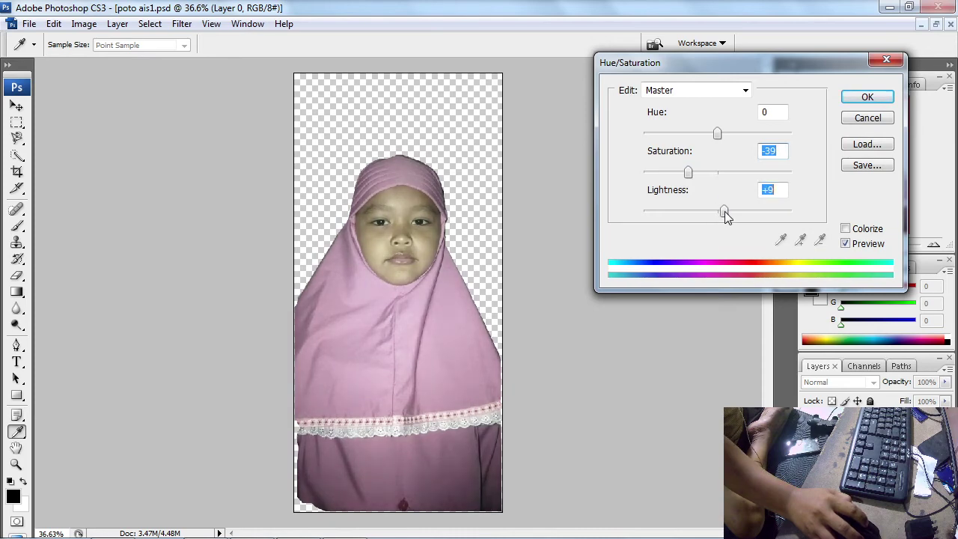
pyautogui.click(867, 96)
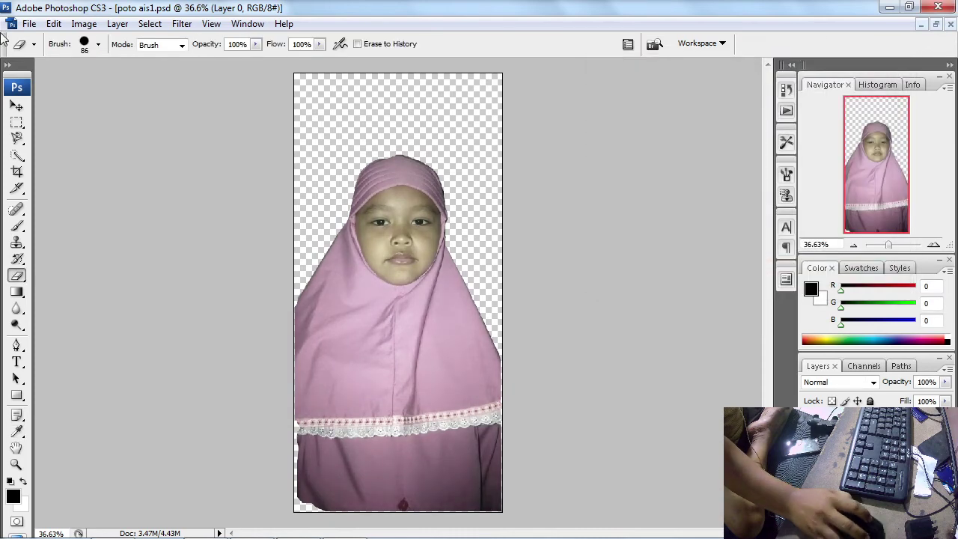
# - Save the edited poto ais1.psd and switch to the CorelDRAW document
pyautogui.click(29, 23)
pyautogui.click(75, 196)
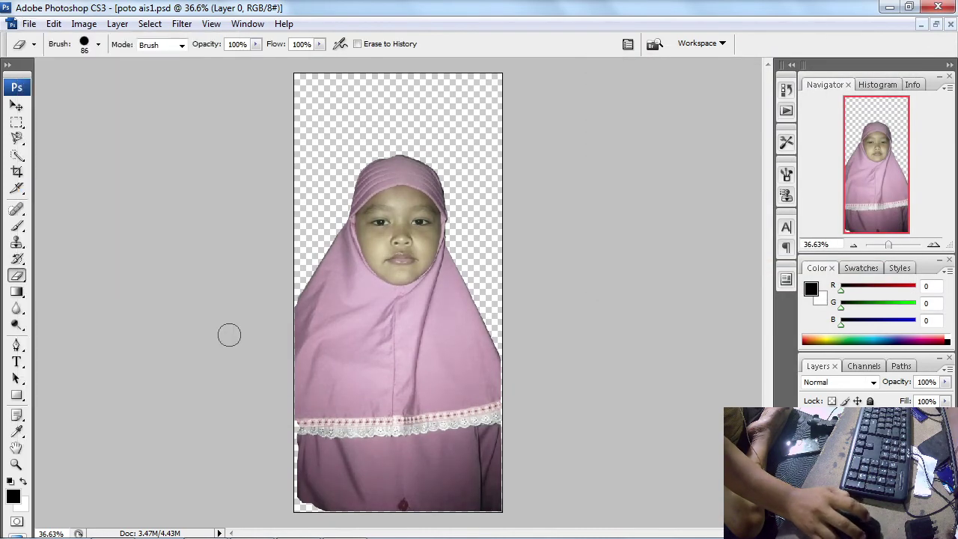
pyautogui.moveTo(738, 536)
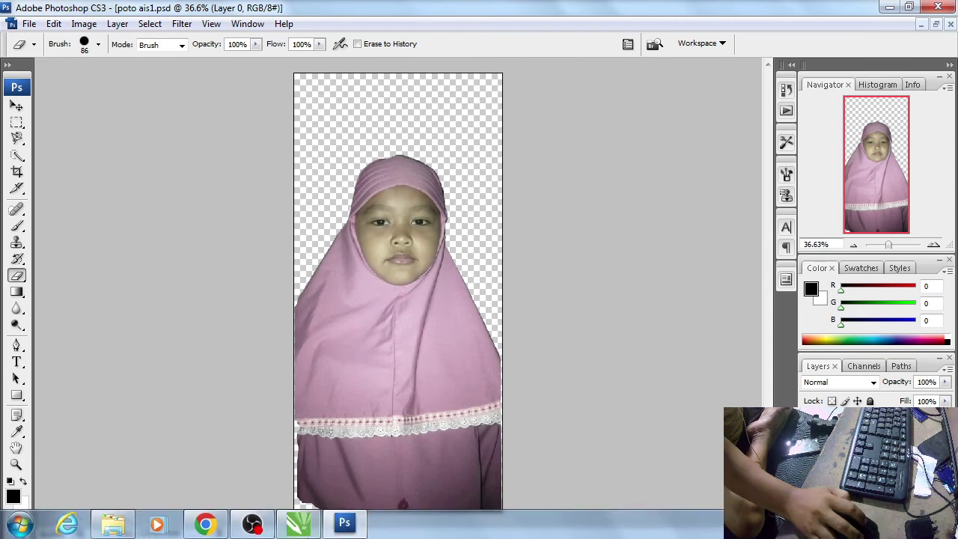
pyautogui.click(298, 524)
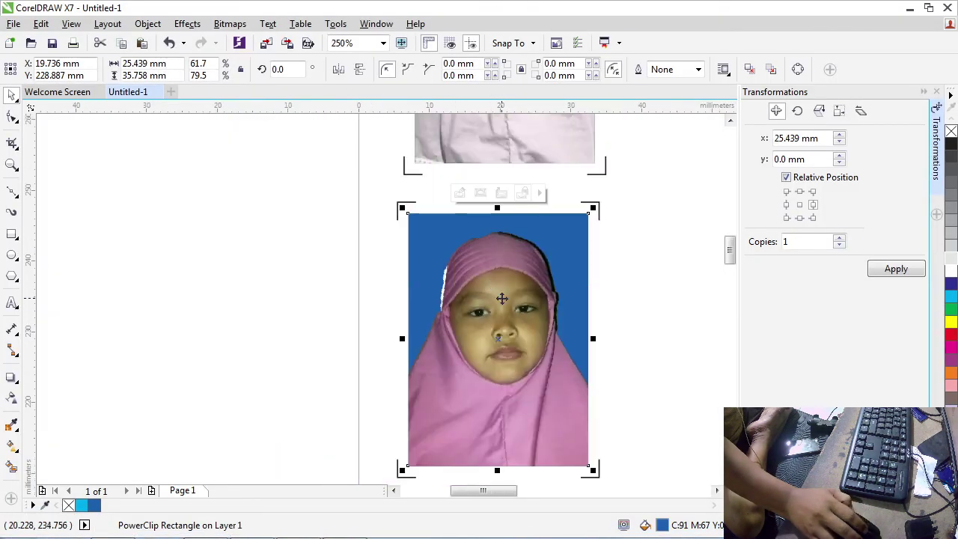
pyautogui.rightClick(500, 298)
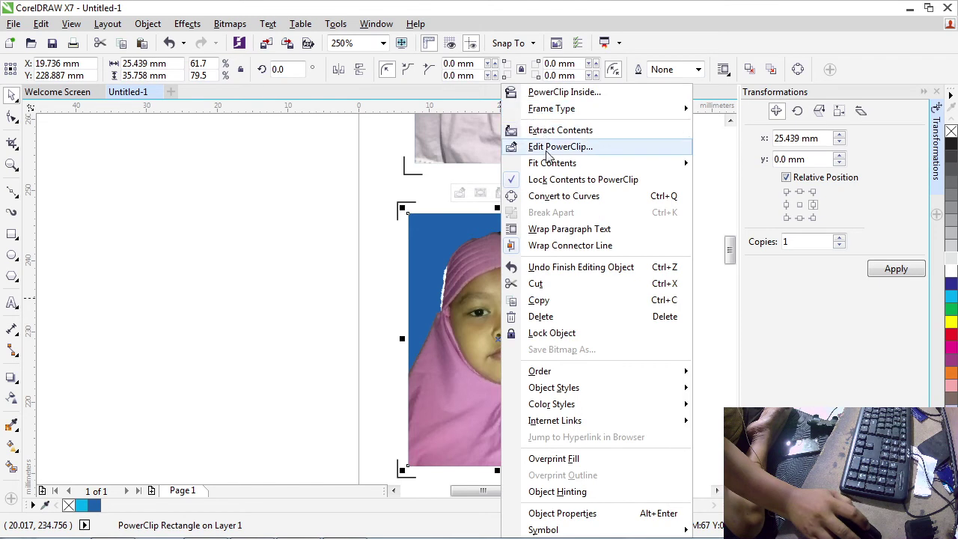
pyautogui.click(336, 209)
pyautogui.scroll(-4, 374, 229)
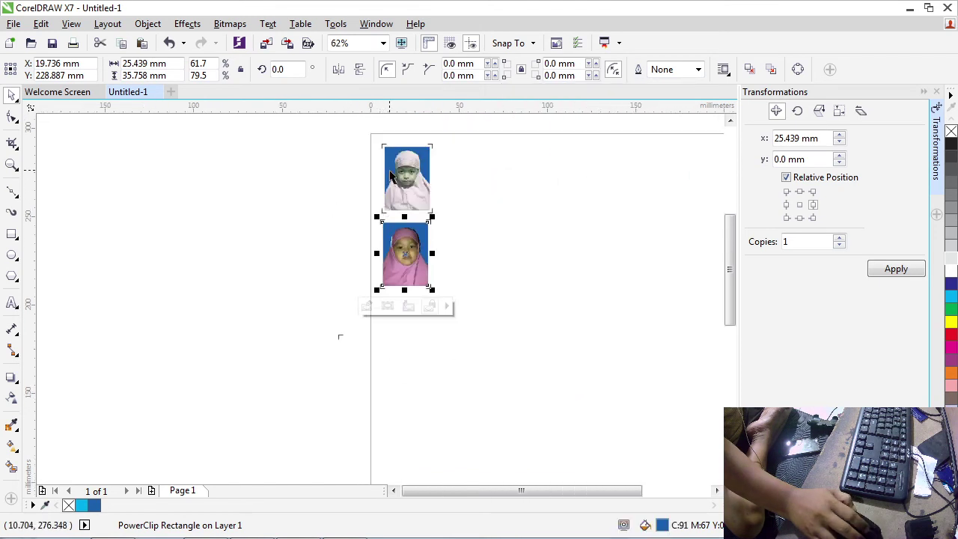
pyautogui.scroll(4, 391, 176)
pyautogui.scroll(-4, 453, 247)
pyautogui.scroll(4, 436, 257)
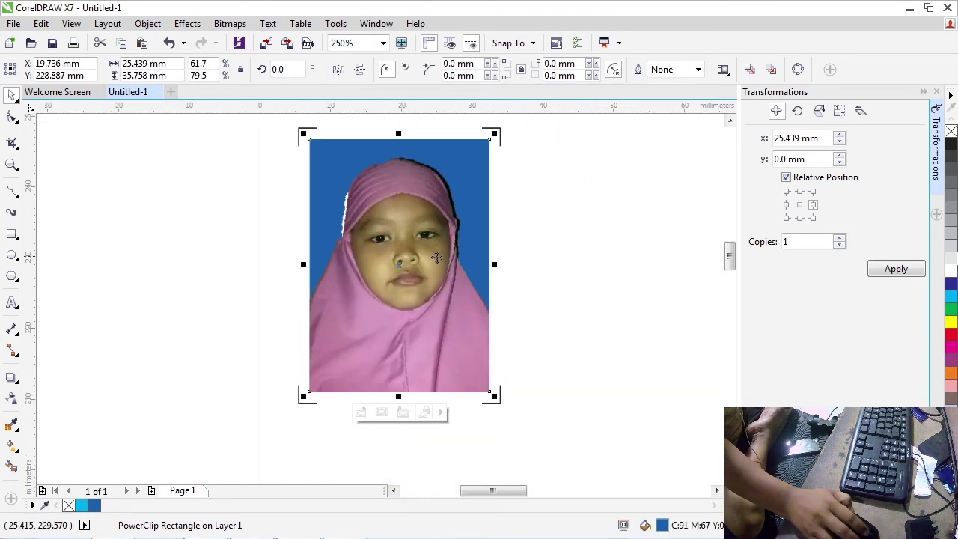
pyautogui.rightClick(420, 247)
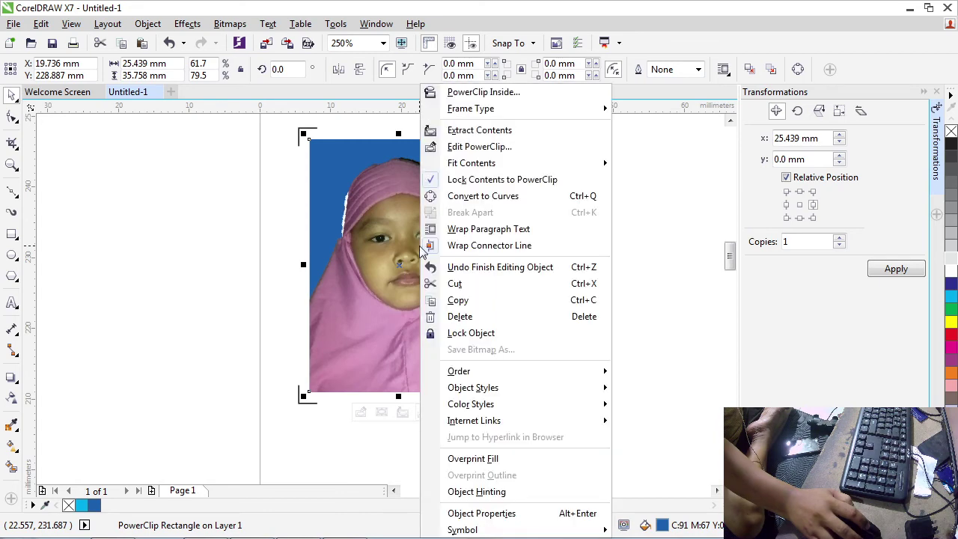
pyautogui.click(178, 332)
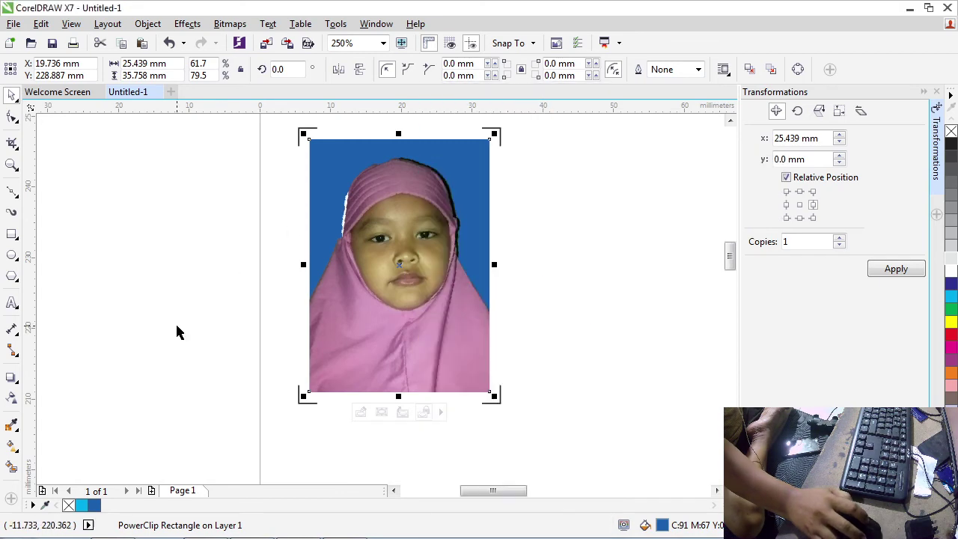
pyautogui.click(343, 524)
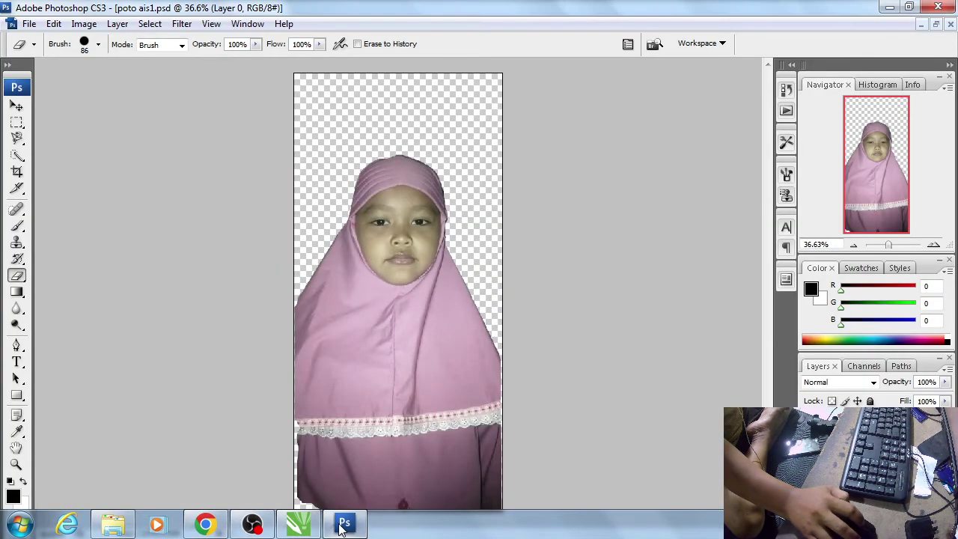
pyautogui.click(344, 524)
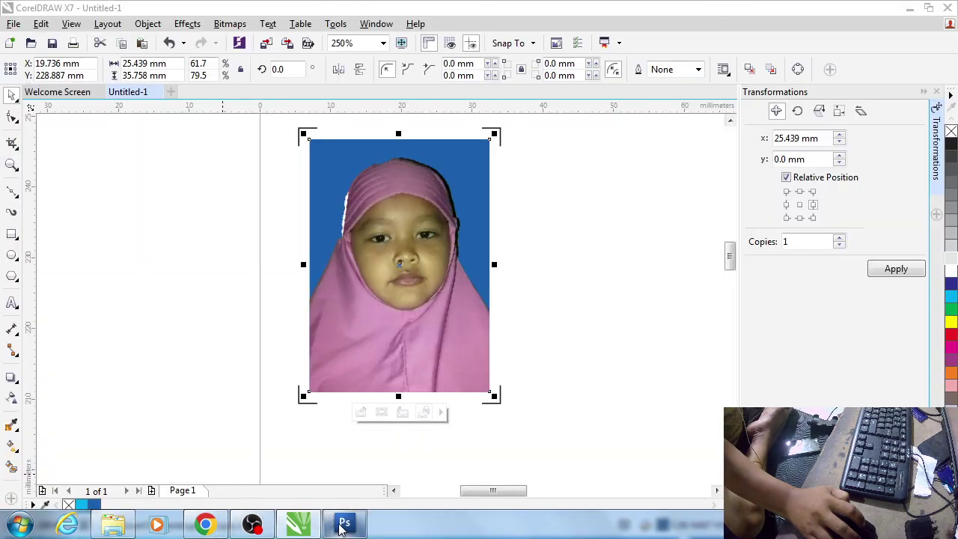
# - Edit the second photo's PowerClip contents and delete the old portrait from the frame
pyautogui.rightClick(403, 258)
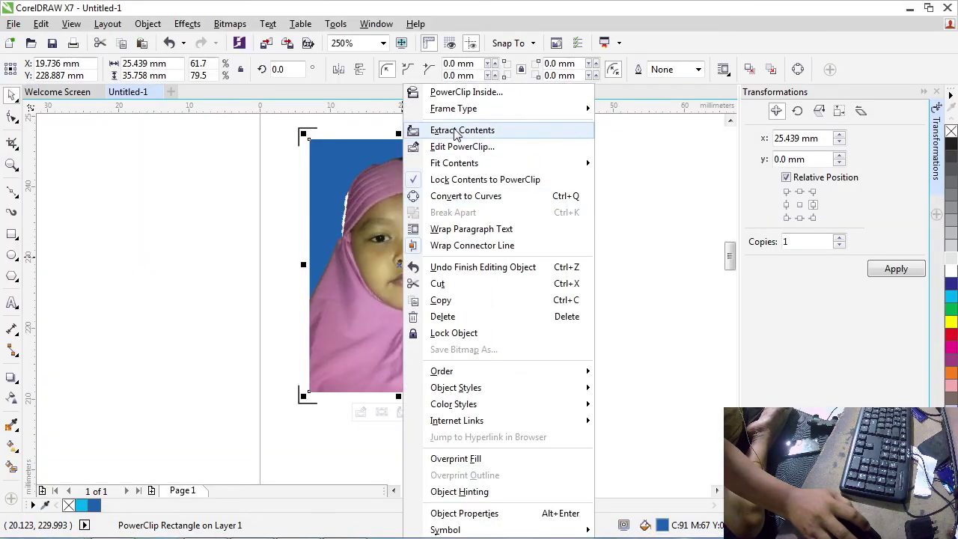
pyautogui.click(457, 146)
pyautogui.click(403, 254)
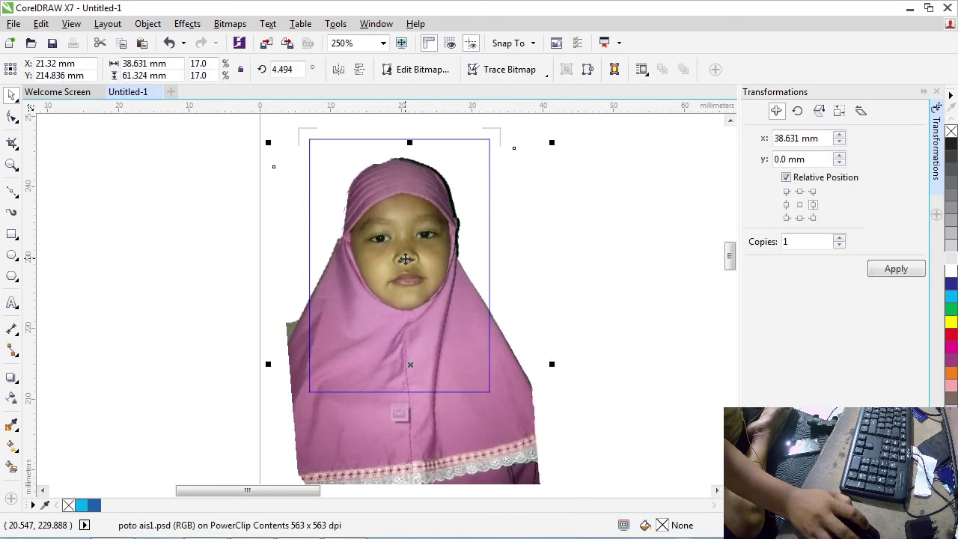
pyautogui.press('Delete')
# - Import foto 2.psd into the empty PowerClip frame
pyautogui.click(14, 23)
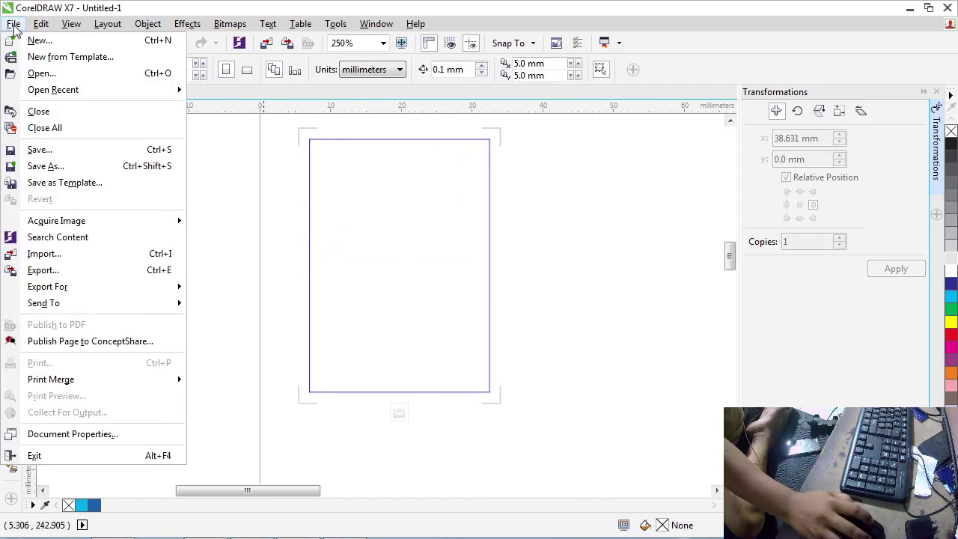
pyautogui.click(42, 254)
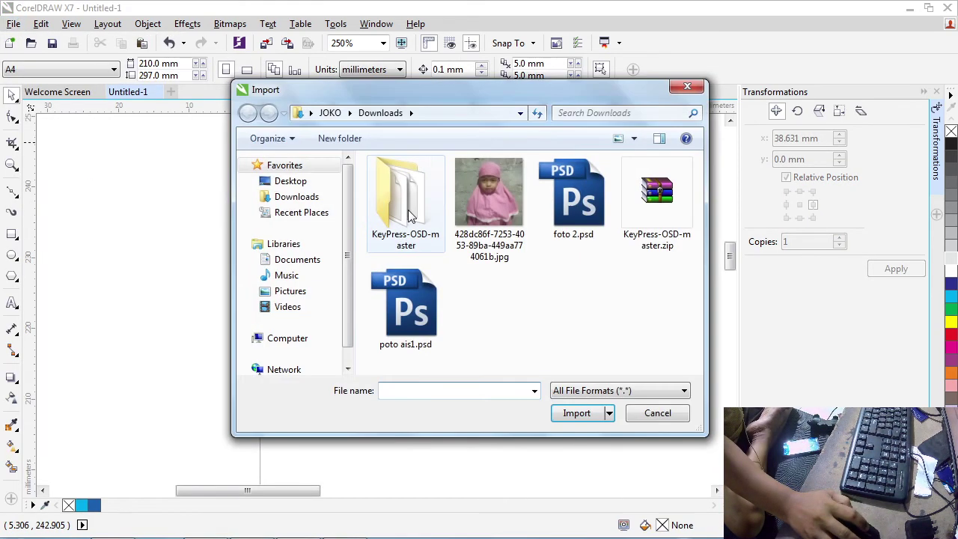
pyautogui.doubleClick(586, 207)
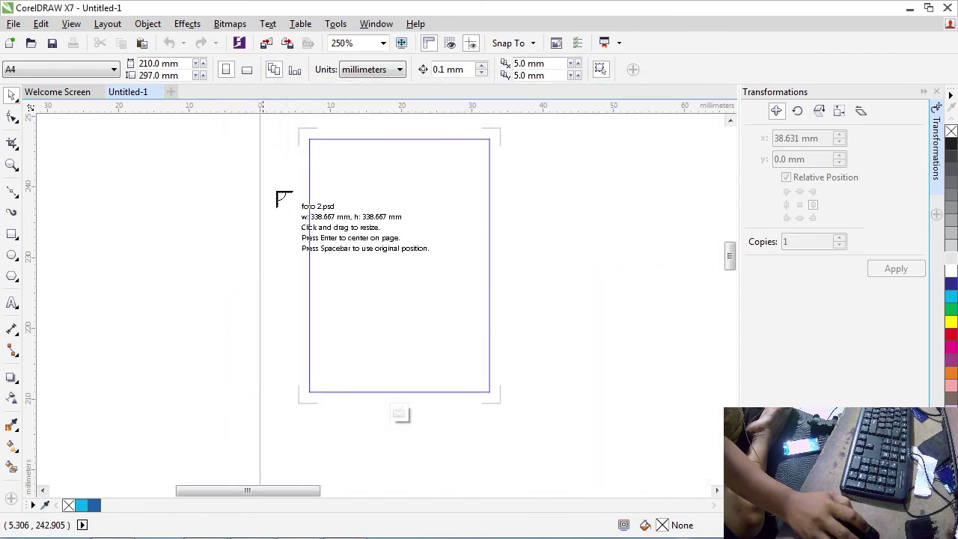
pyautogui.click(221, 162)
pyautogui.scroll(-5, 312, 212)
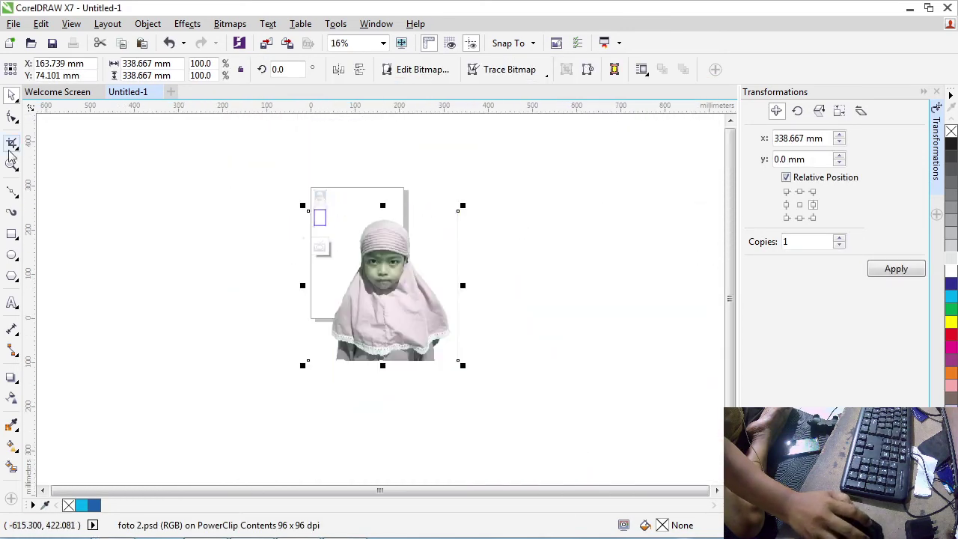
# - Try cropping the margins around the foto 2.psd portrait with the Shape tool, then delete the picture
pyautogui.click(12, 116)
pyautogui.moveTo(236, 182); pyautogui.dragTo(513, 246)
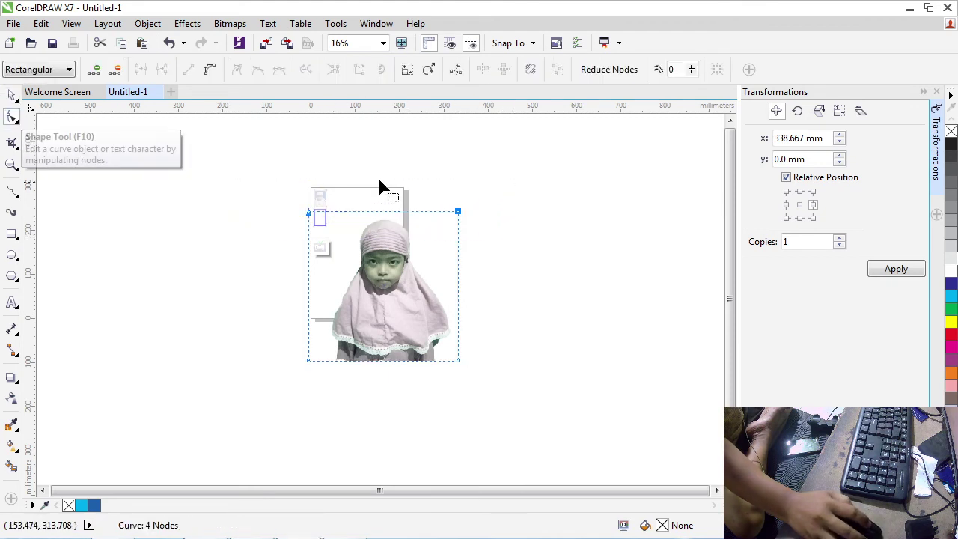
pyautogui.moveTo(458, 213); pyautogui.dragTo(459, 219)
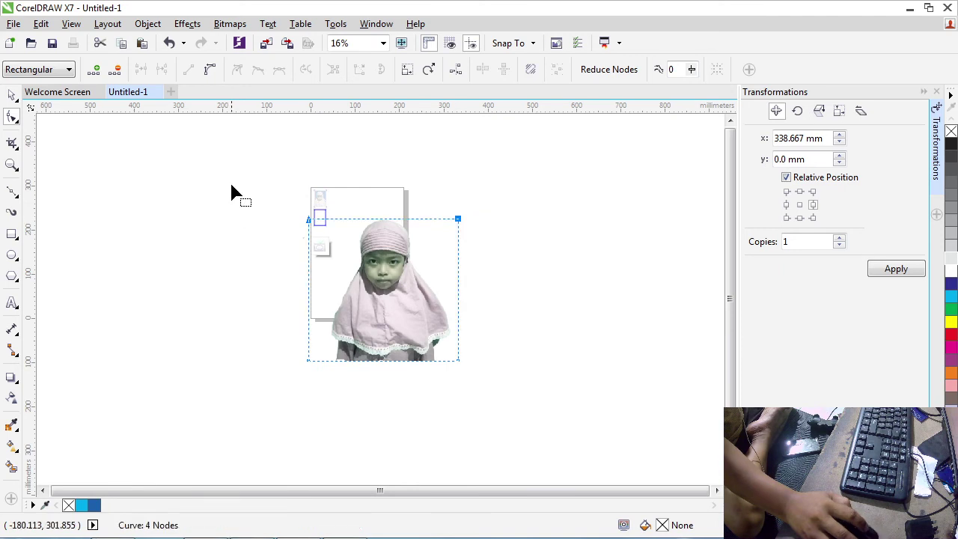
pyautogui.moveTo(247, 204); pyautogui.dragTo(323, 363)
pyautogui.moveTo(419, 197); pyautogui.dragTo(490, 397)
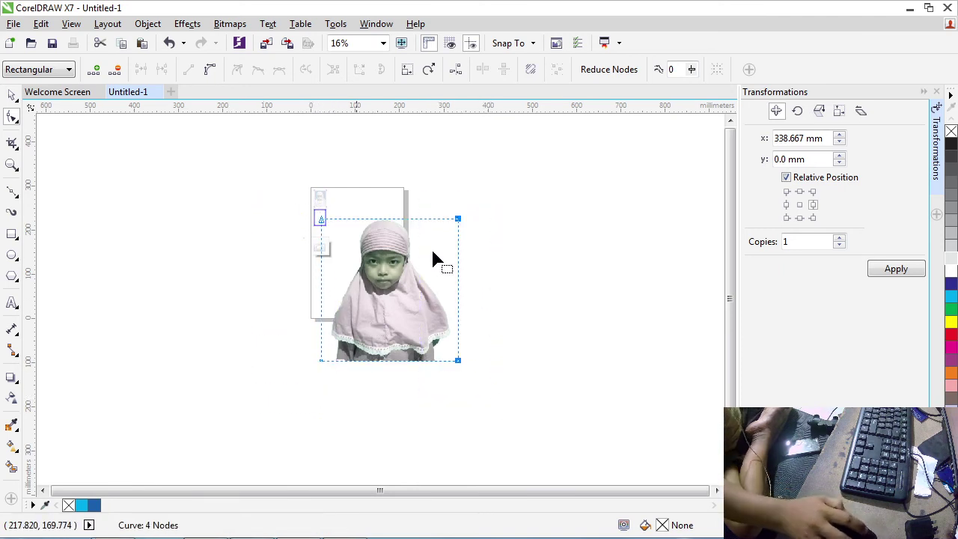
pyautogui.press('space')
pyautogui.press('Delete')
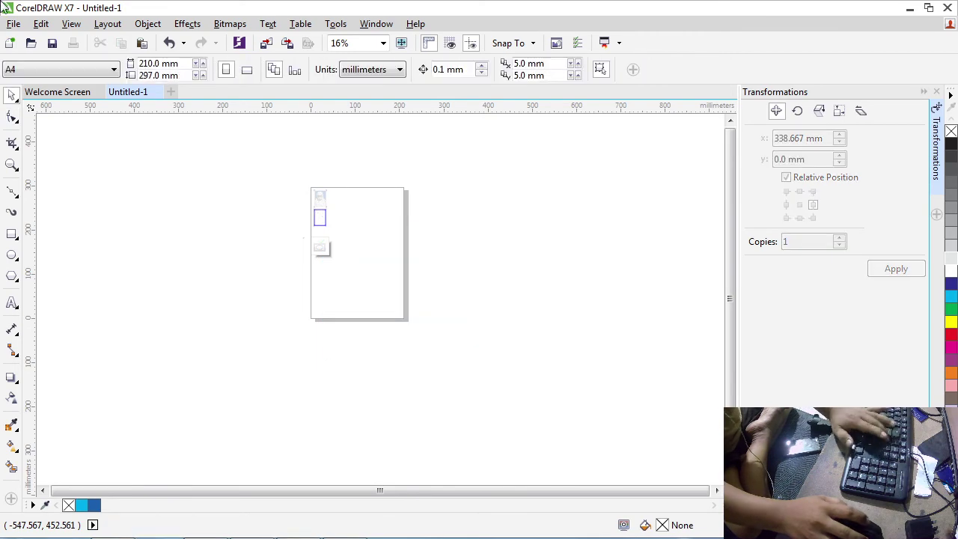
# - Import the color-corrected poto ais1.psd into the PowerClip contents
pyautogui.click(13, 23)
pyautogui.click(44, 254)
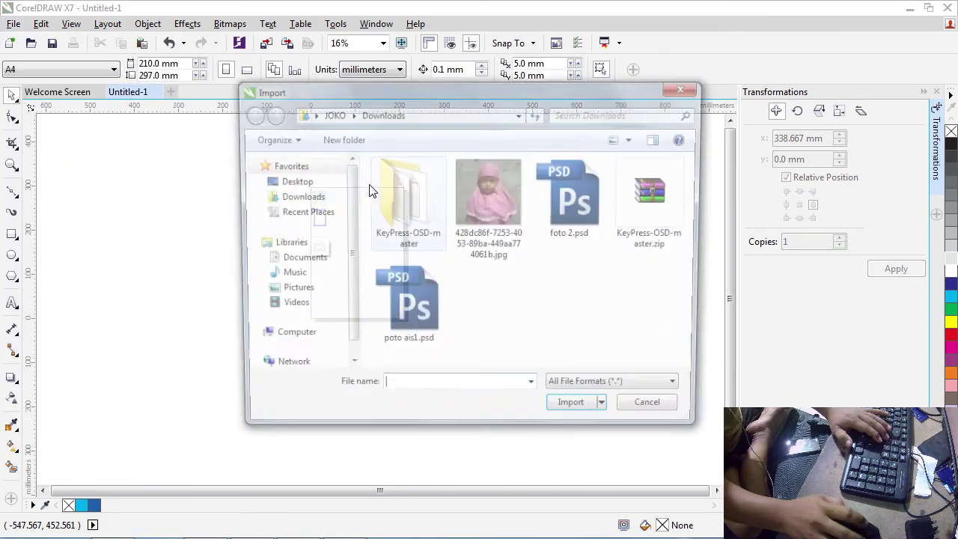
pyautogui.doubleClick(404, 307)
pyautogui.click(289, 223)
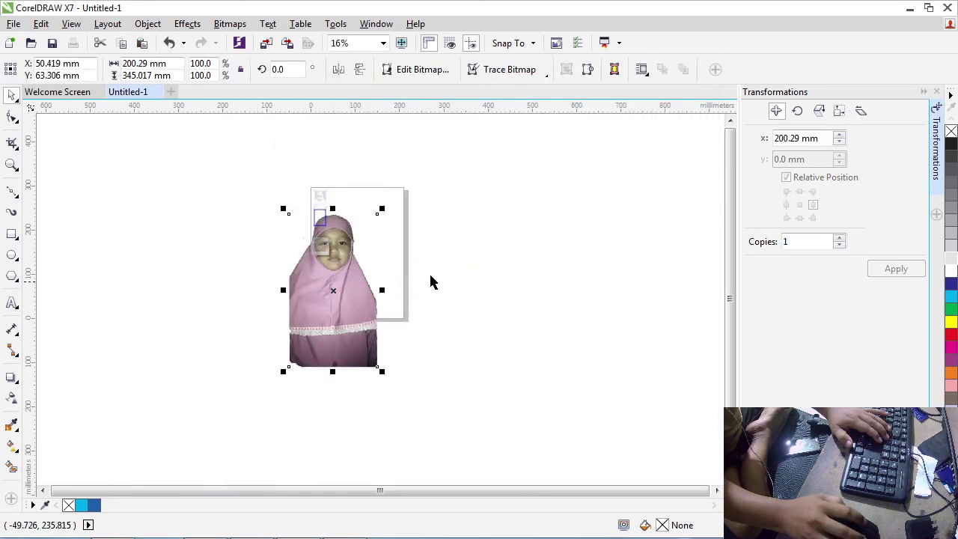
# - Scale the imported portrait down to about 26 × 45 mm and move it over the PowerClip frame
pyautogui.moveTo(382, 211); pyautogui.dragTo(309, 236)
pyautogui.scroll(3, 319, 220)
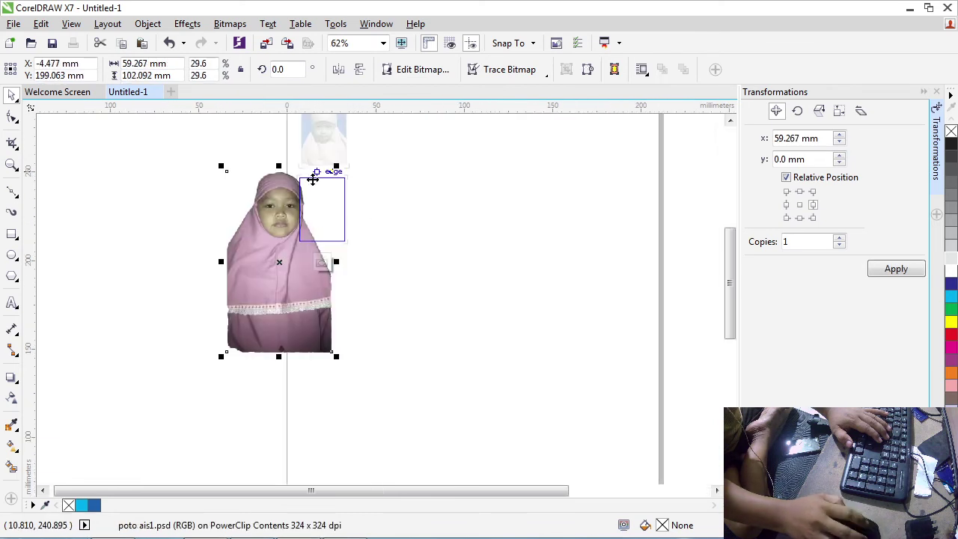
pyautogui.moveTo(335, 164); pyautogui.dragTo(277, 270)
pyautogui.moveTo(259, 308); pyautogui.dragTo(327, 213)
pyautogui.scroll(3, 327, 214)
pyautogui.scroll(-1, 329, 216)
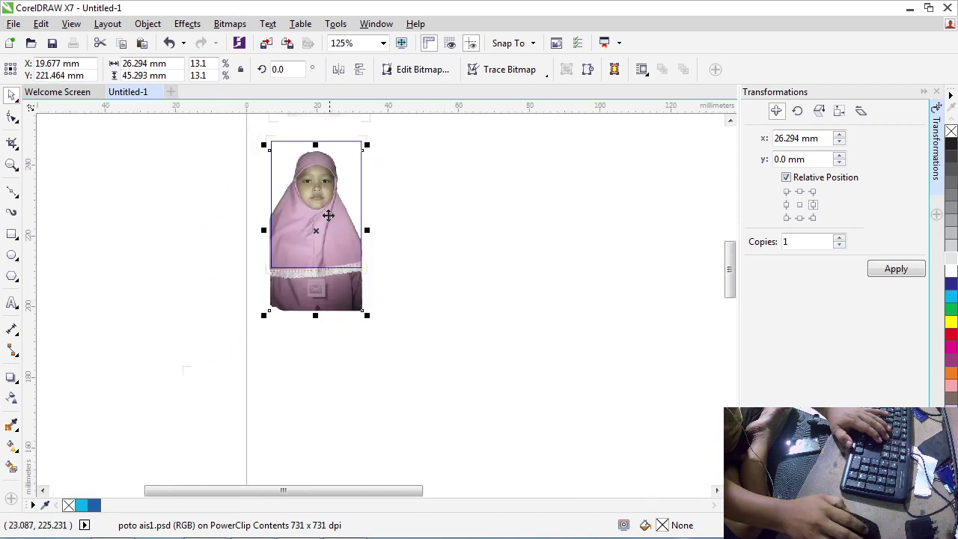
# - Enlarge the portrait to about 16.7% scale, rotated about 3.9°, and position the head and shoulders inside the frame
pyautogui.moveTo(367, 314); pyautogui.dragTo(389, 356)
pyautogui.click(331, 197)
pyautogui.moveTo(265, 146); pyautogui.dragTo(258, 149)
pyautogui.moveTo(328, 165); pyautogui.dragTo(318, 164)
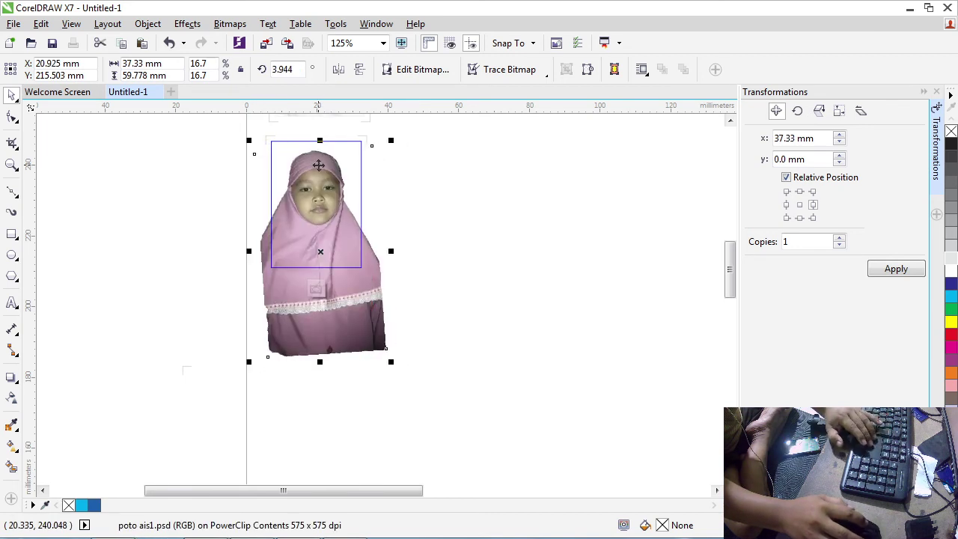
pyautogui.press('Up')
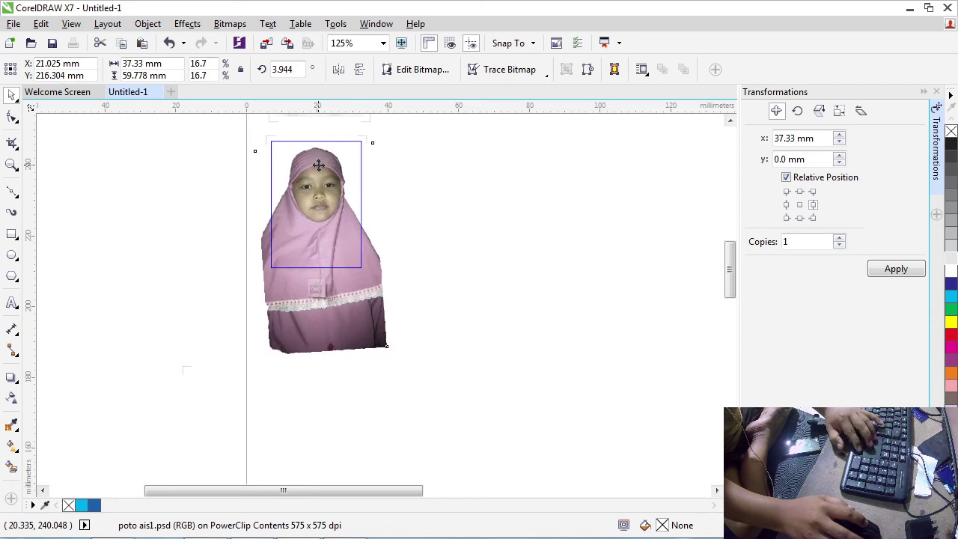
# - Finish editing the PowerClip contents and check both framed photos on the page
pyautogui.click(215, 199)
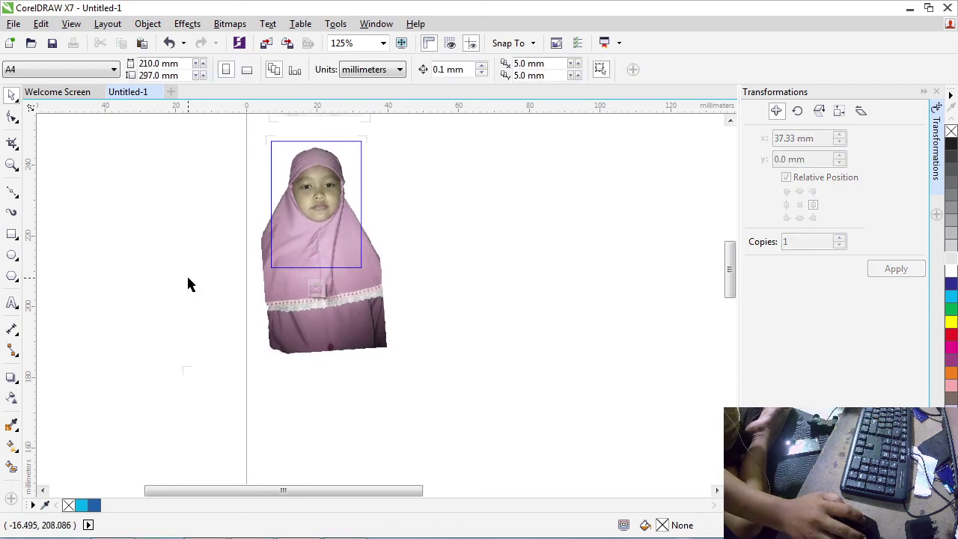
pyautogui.keyDown('ctrl'); pyautogui.click(182, 242); pyautogui.keyUp('ctrl')
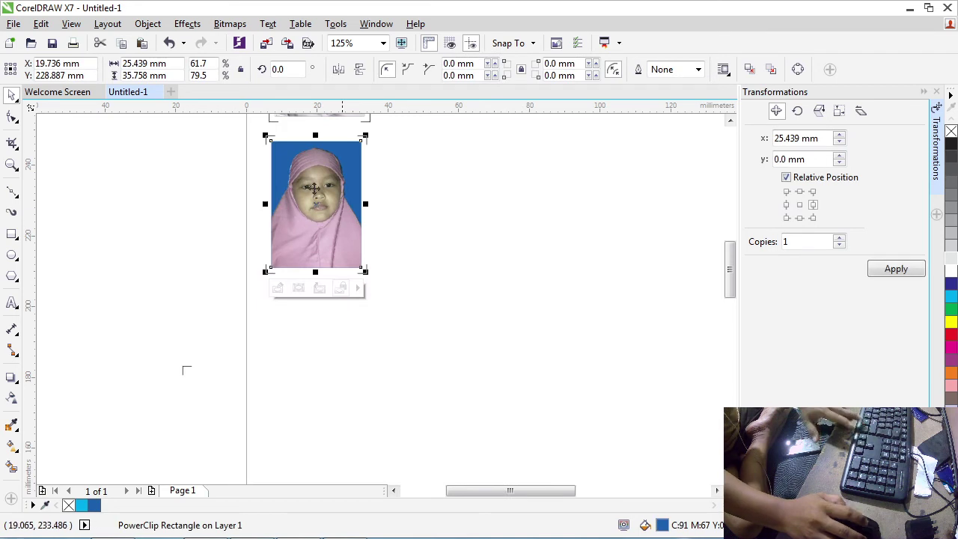
pyautogui.scroll(-2, 464, 175)
pyautogui.scroll(2, 448, 153)
pyautogui.scroll(-2, 447, 153)
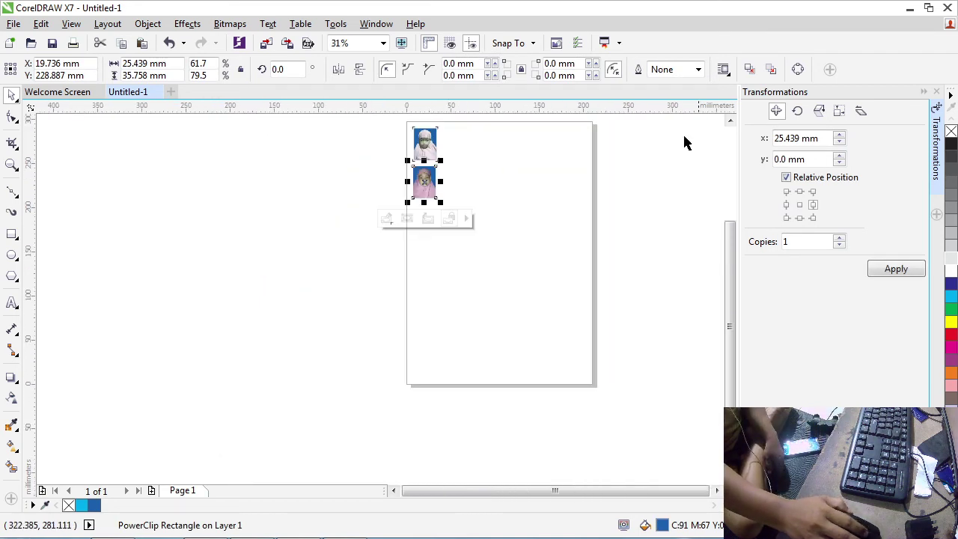
pyautogui.scroll(3, 408, 224)
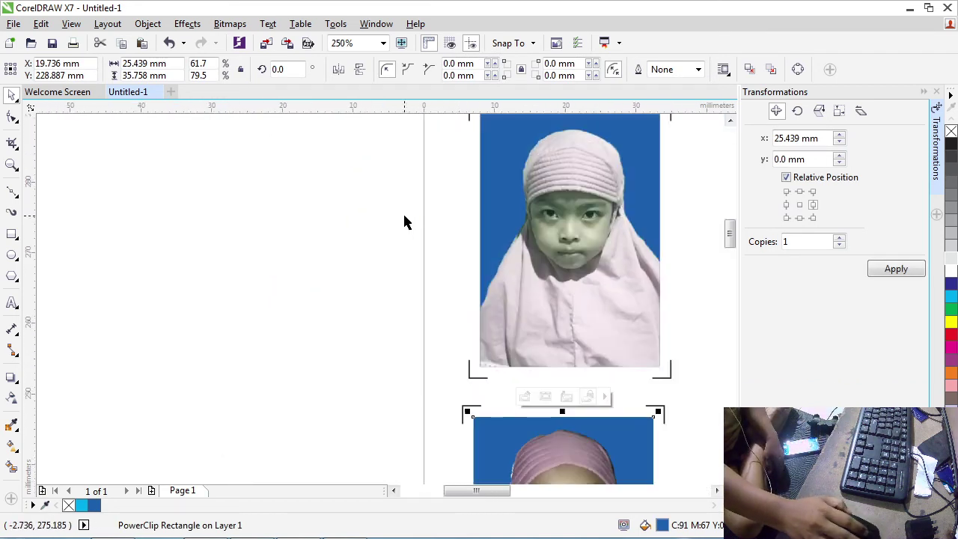
# - Ungroup the upper photo from its crop marks
pyautogui.click(569, 212)
pyautogui.rightClick(571, 214)
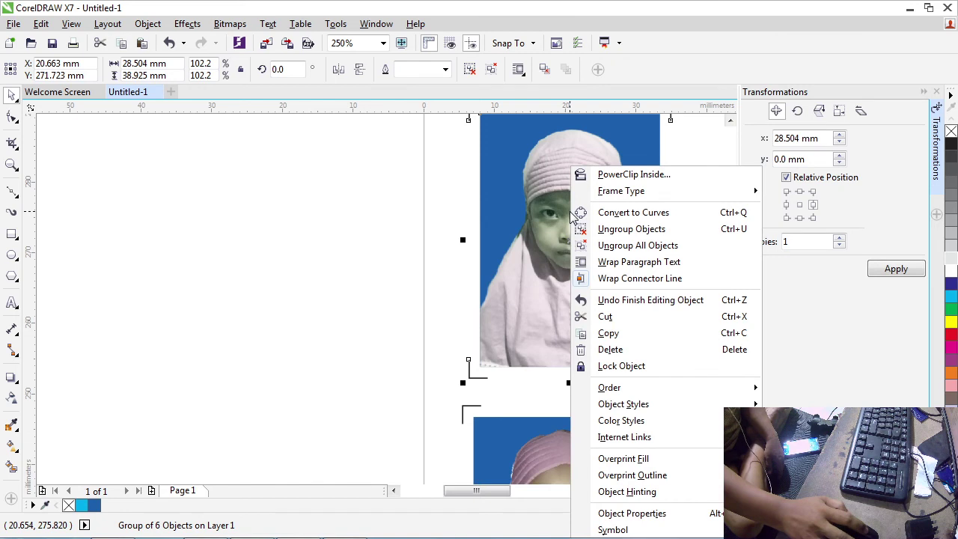
pyautogui.click(469, 69)
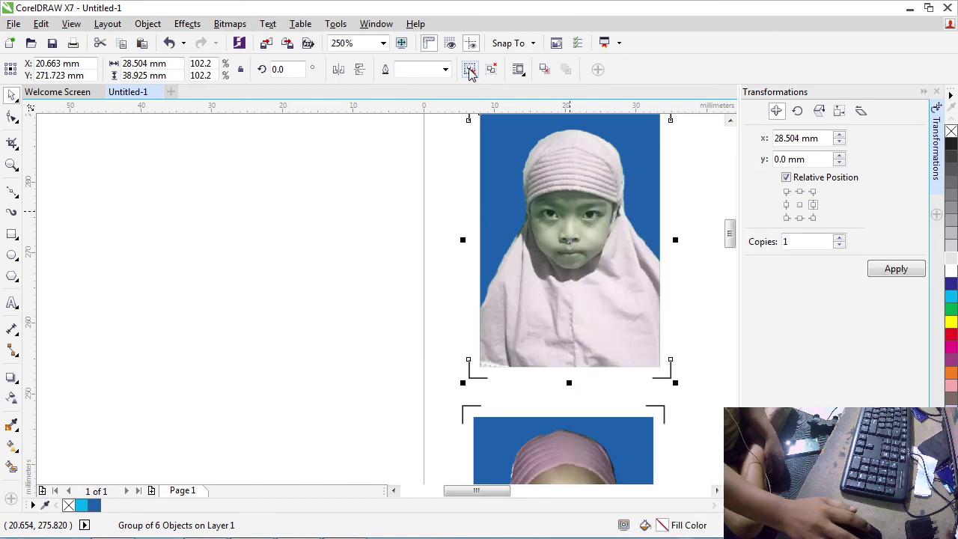
pyautogui.click(469, 70)
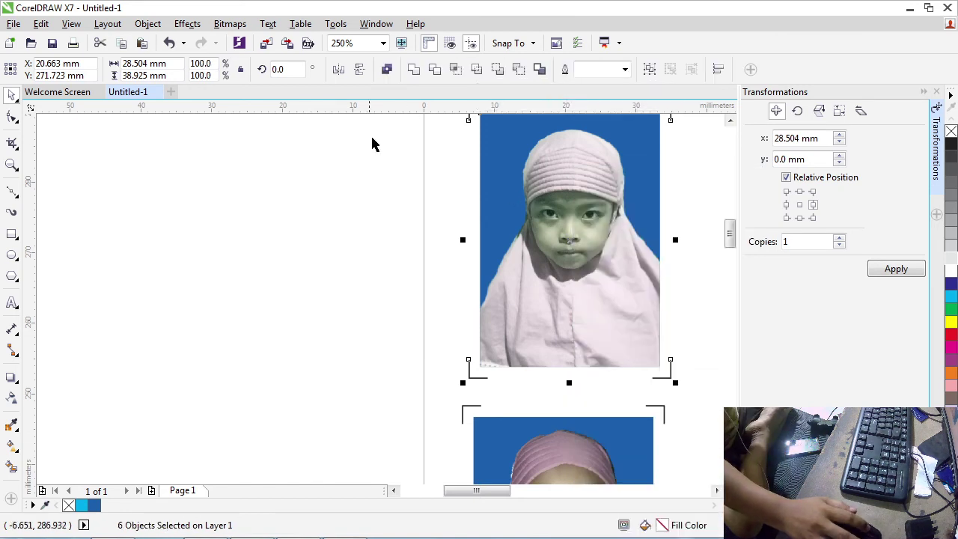
# - Open the upper photo's PowerClip contents for editing and select the foto 2.psd portrait
pyautogui.click(372, 143)
pyautogui.click(556, 178)
pyautogui.rightClick(557, 179)
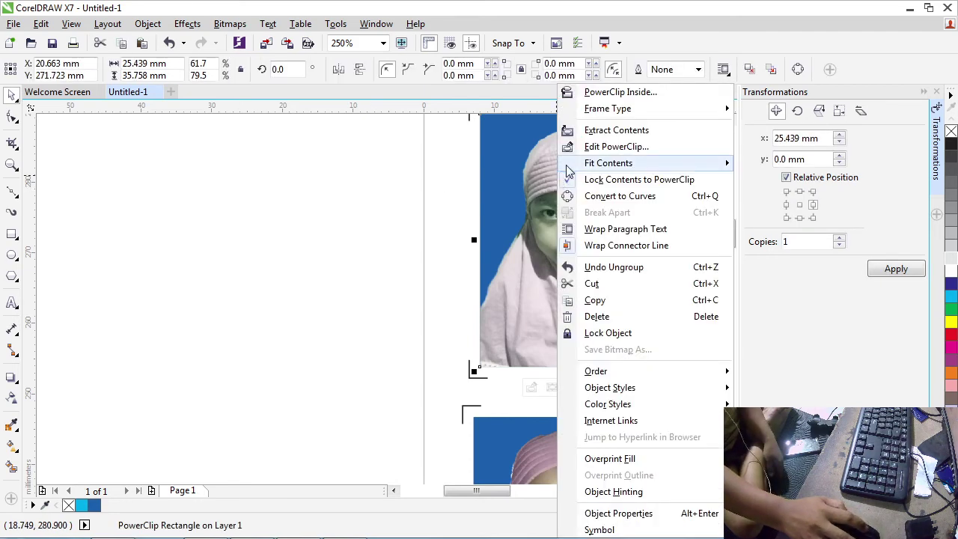
pyautogui.click(586, 146)
pyautogui.click(577, 177)
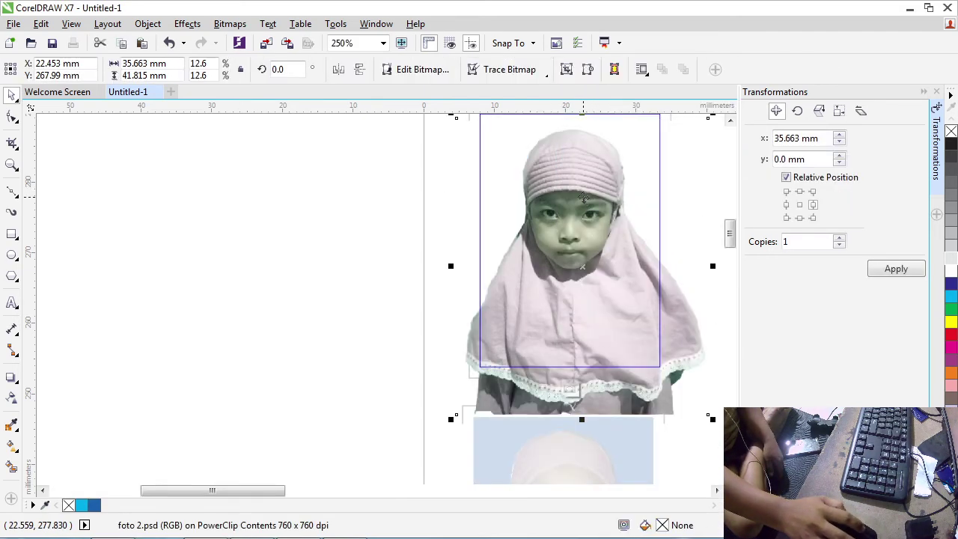
# - Try Auto Adjust on the portrait bitmap and undo the adjustment
pyautogui.click(229, 24)
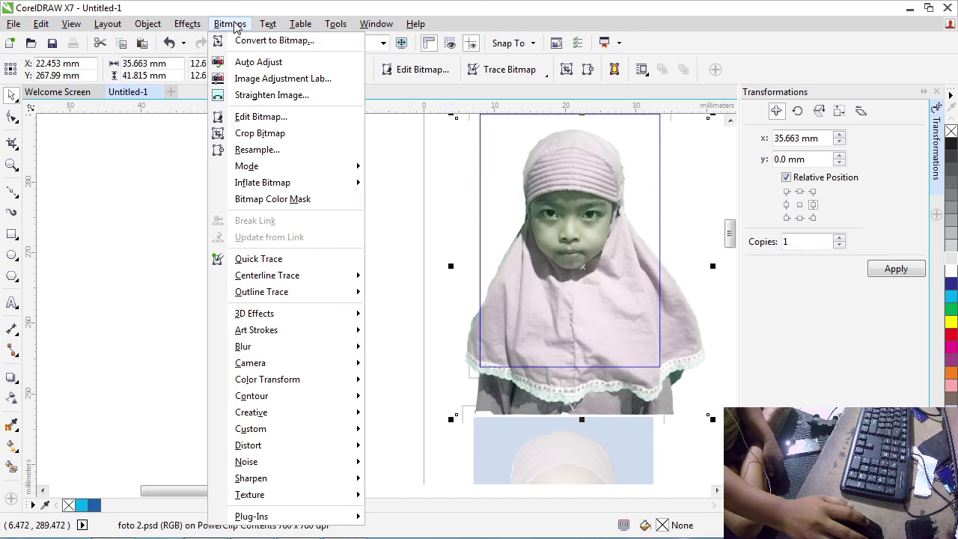
pyautogui.click(261, 62)
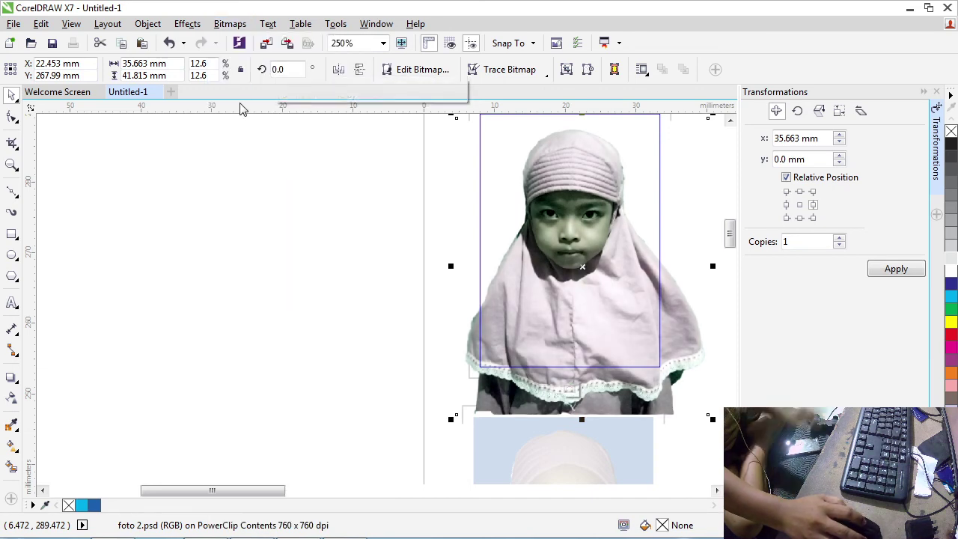
pyautogui.hotkey('ctrl', 'z')
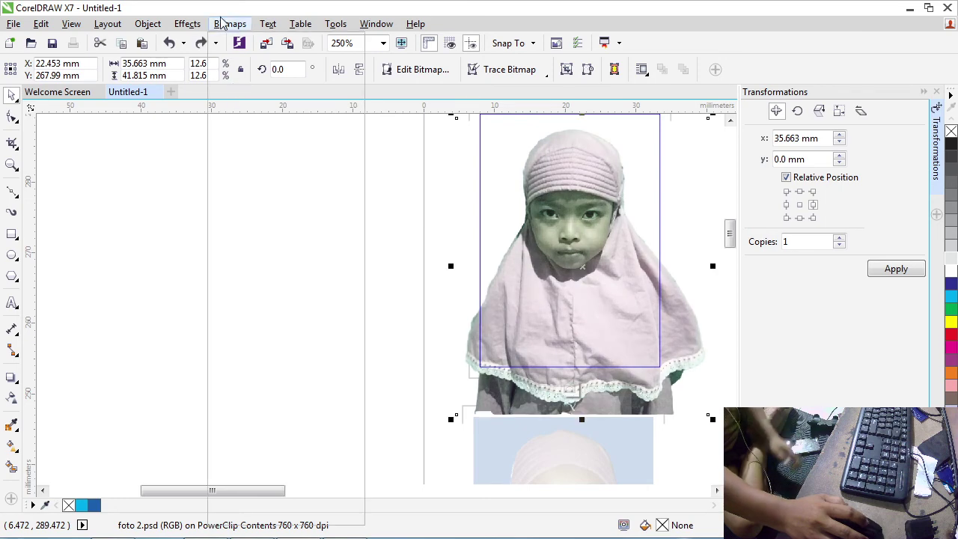
# - Adjust the portrait in the Image Adjustment Lab with saturation at about 20 and tint at 0
pyautogui.click(228, 23)
pyautogui.click(252, 78)
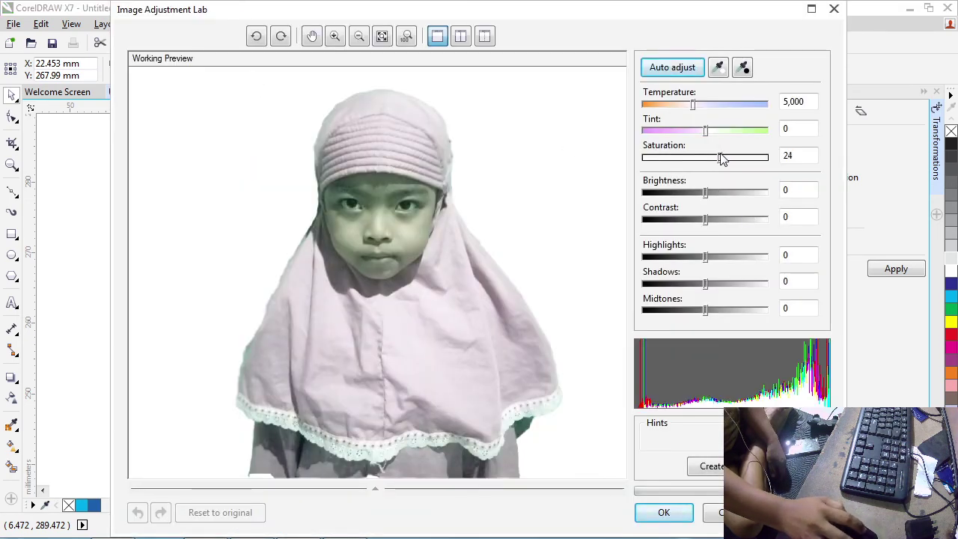
pyautogui.moveTo(740, 159); pyautogui.dragTo(717, 133)
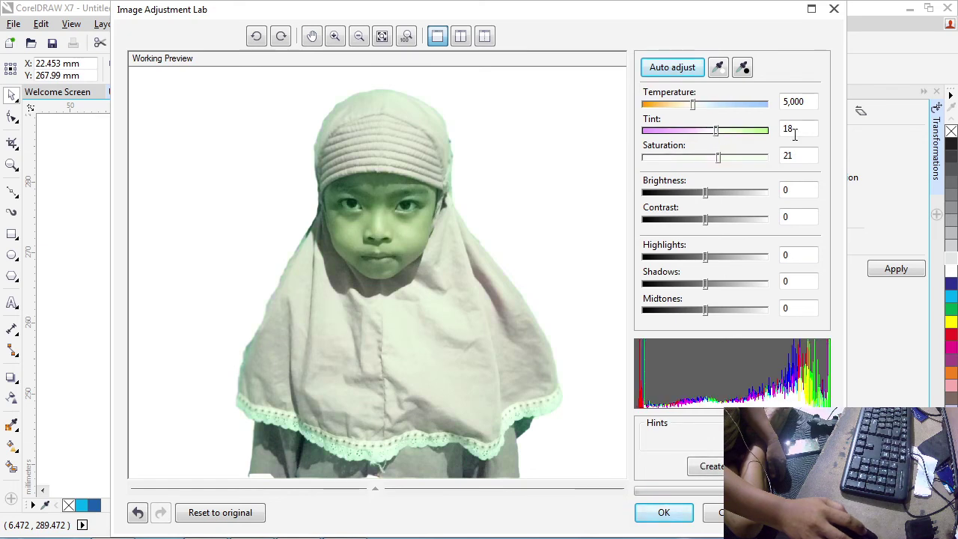
pyautogui.write('0')
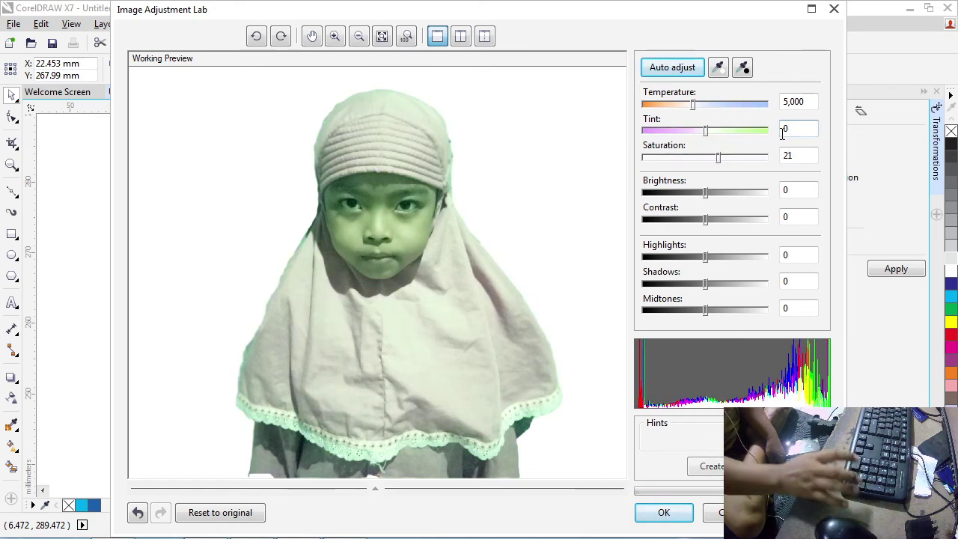
pyautogui.press('Return')
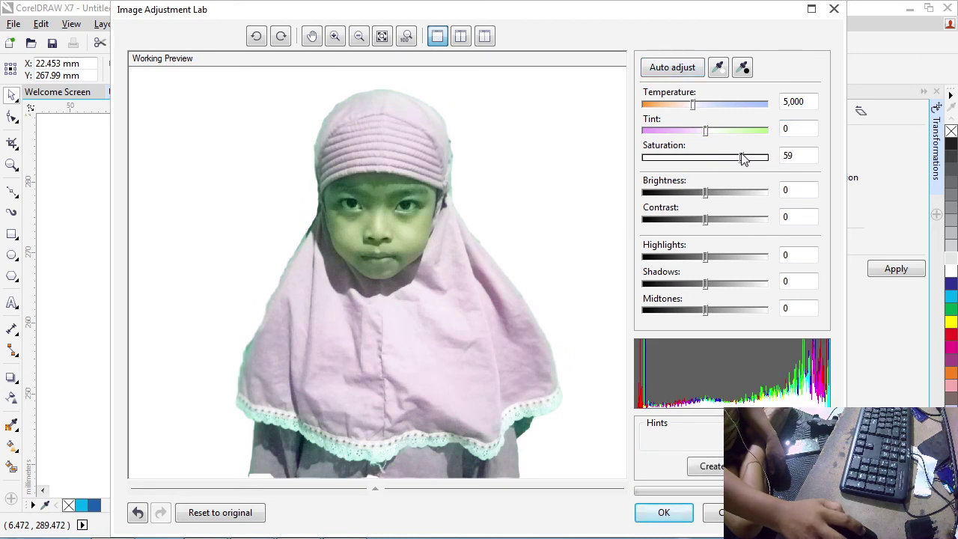
pyautogui.moveTo(742, 158); pyautogui.dragTo(718, 158)
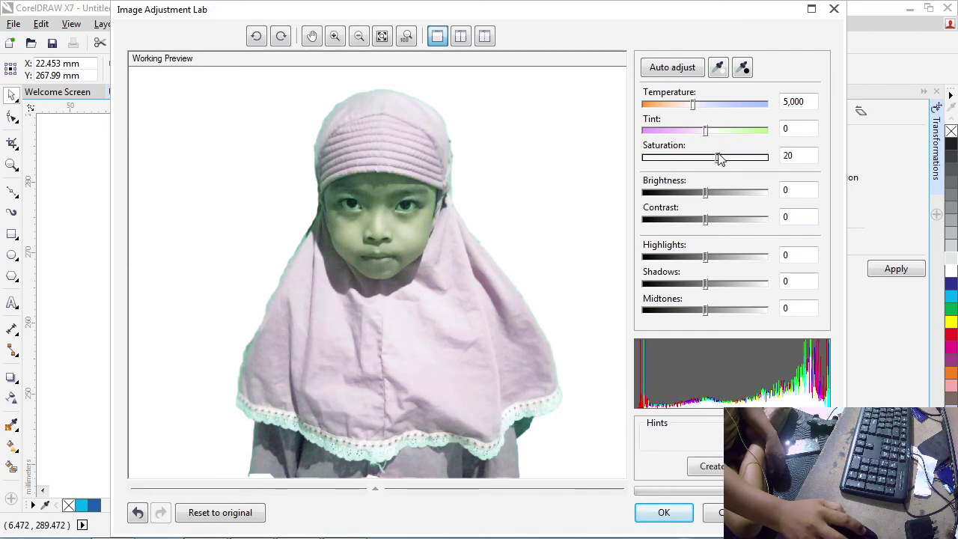
pyautogui.click(677, 513)
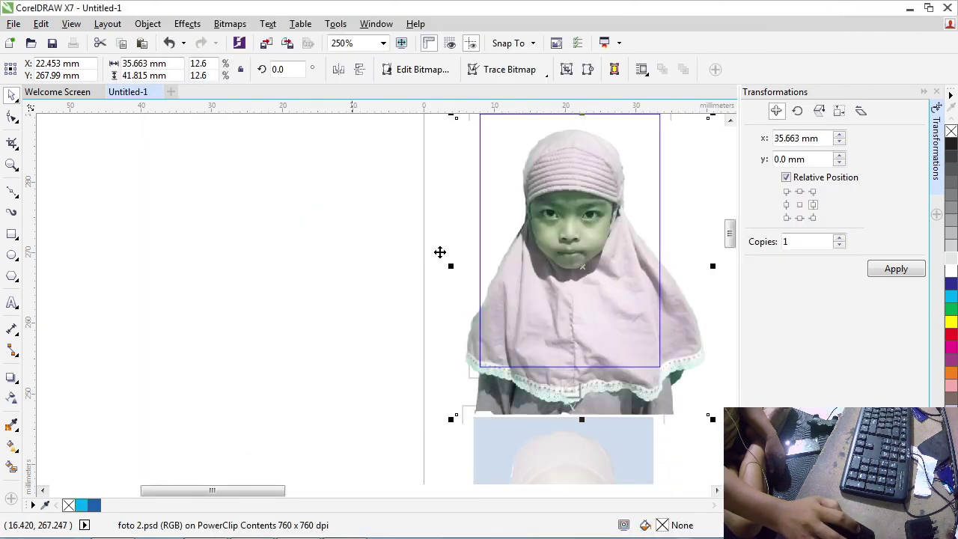
# - Finish editing the upper photo's PowerClip contents and return to the page with both photos
pyautogui.click(331, 242)
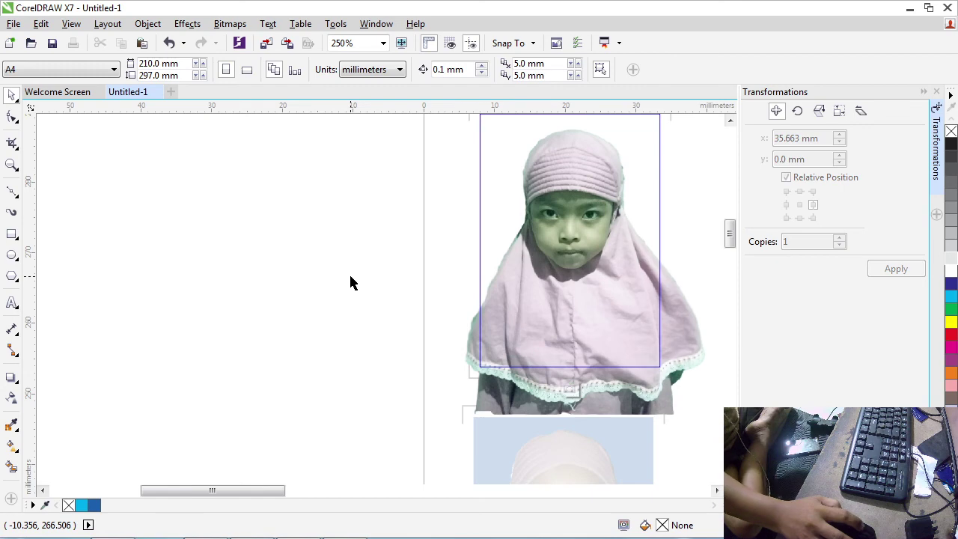
pyautogui.press('Tab')
pyautogui.scroll(-3, 352, 281)
pyautogui.scroll(2, 352, 278)
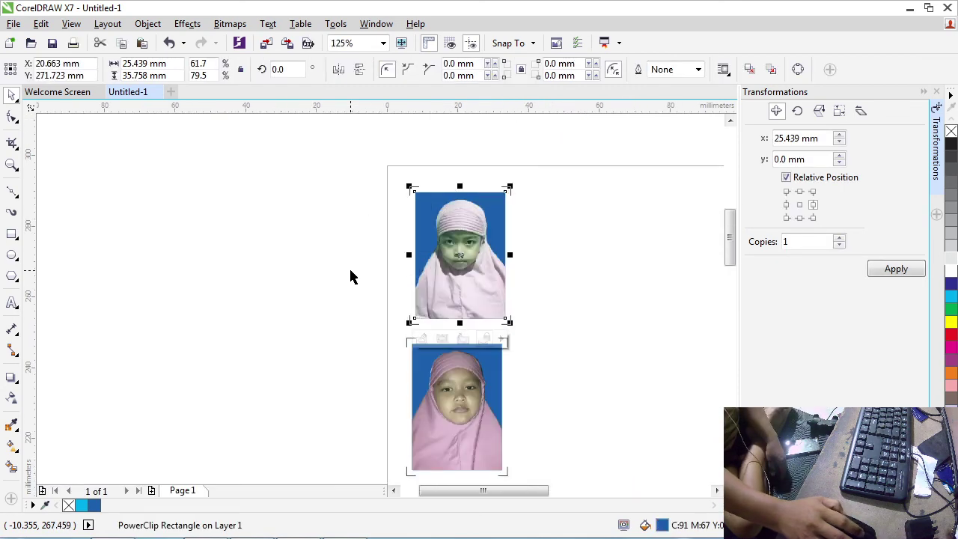
# - Group the upper photo with its crop marks, and likewise group the lower photo with its own crop marks
pyautogui.click(365, 197)
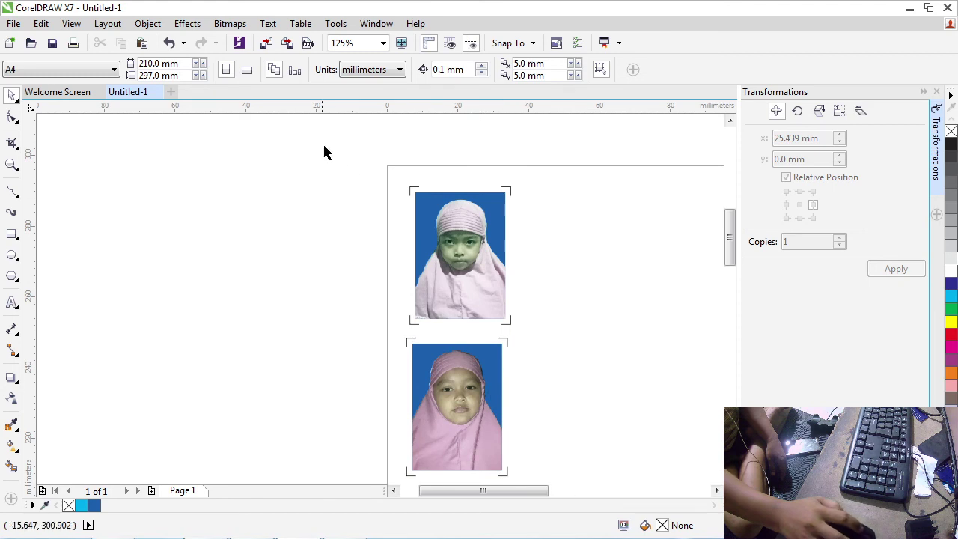
pyautogui.moveTo(322, 142); pyautogui.dragTo(595, 334)
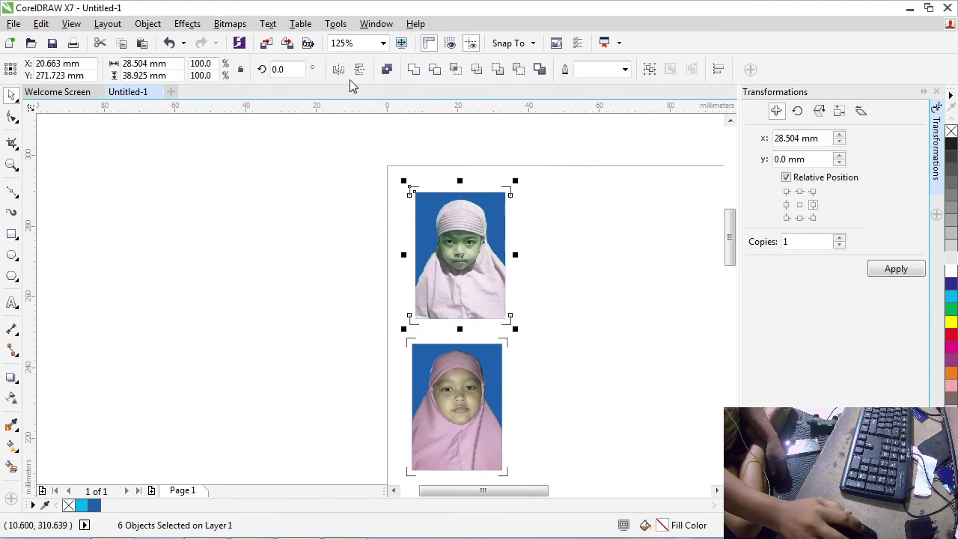
pyautogui.click(649, 70)
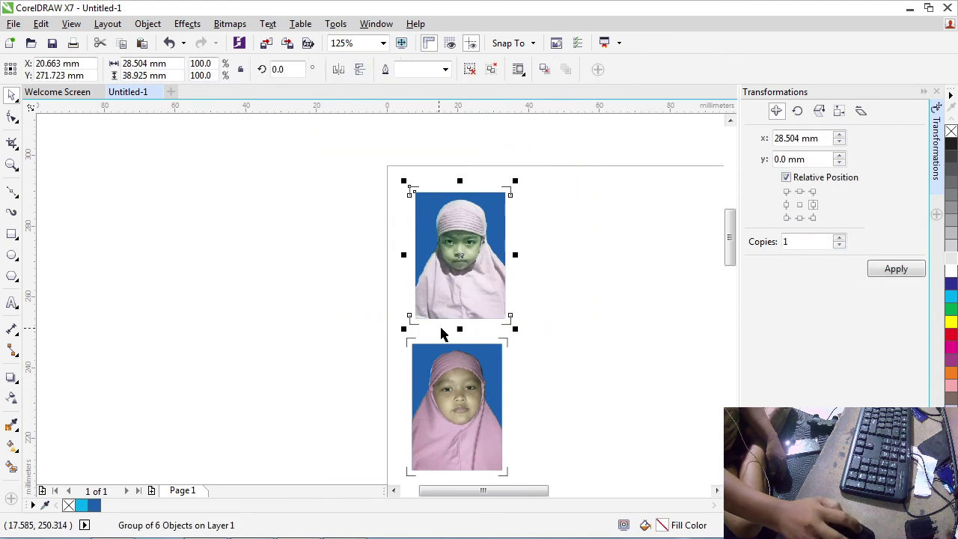
pyautogui.click(395, 335)
pyautogui.moveTo(387, 329); pyautogui.dragTo(554, 461)
pyautogui.click(649, 69)
pyautogui.click(592, 250)
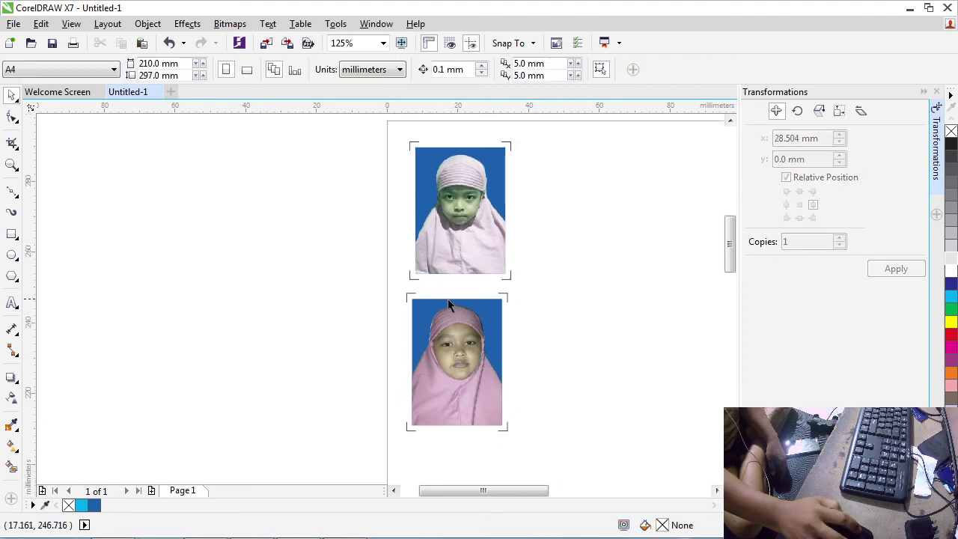
# - Move the lower photo group up so its upper crop marks meet the lower crop marks of the upper photo
pyautogui.click(417, 300)
pyautogui.moveTo(407, 294); pyautogui.dragTo(411, 280)
pyautogui.click(388, 250)
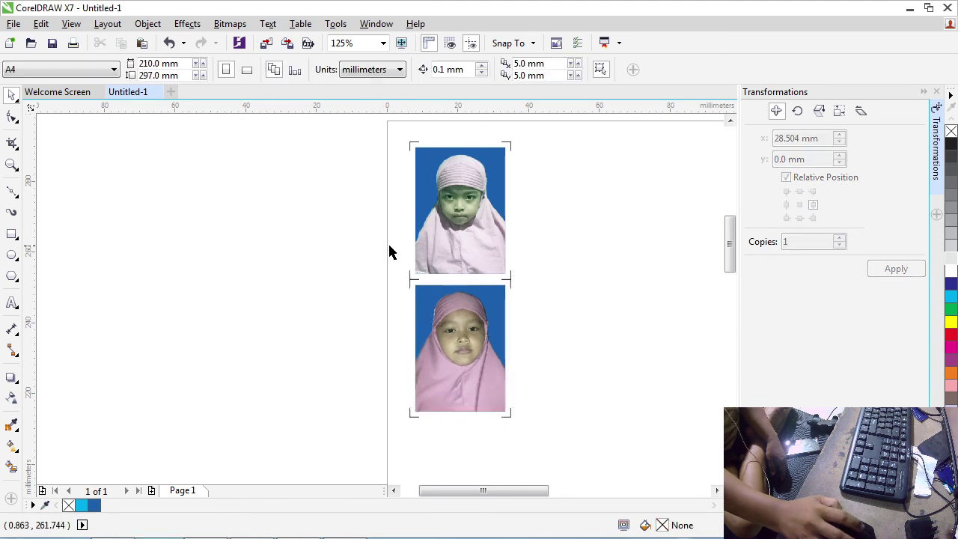
# - Duplicate both photo groups and the stray crop mark once, 52.951 mm to the right with a relative position offset
pyautogui.scroll(-1, 395, 252)
pyautogui.moveTo(357, 171); pyautogui.dragTo(375, 180)
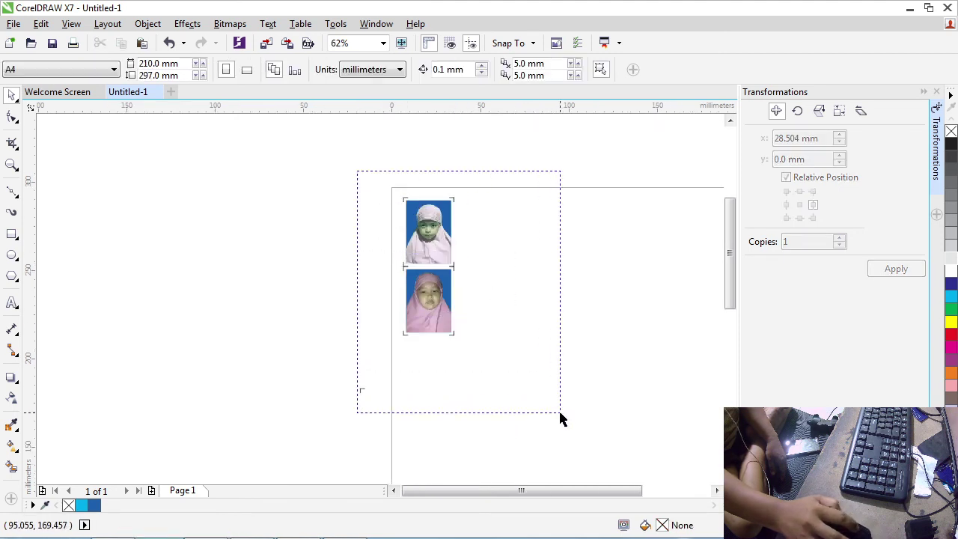
pyautogui.moveTo(560, 413); pyautogui.dragTo(560, 412)
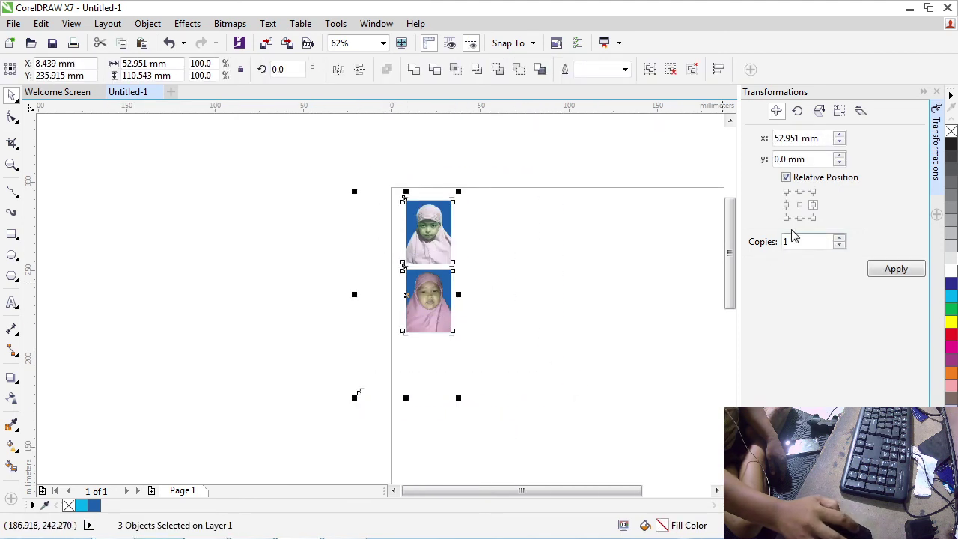
pyautogui.click(149, 25)
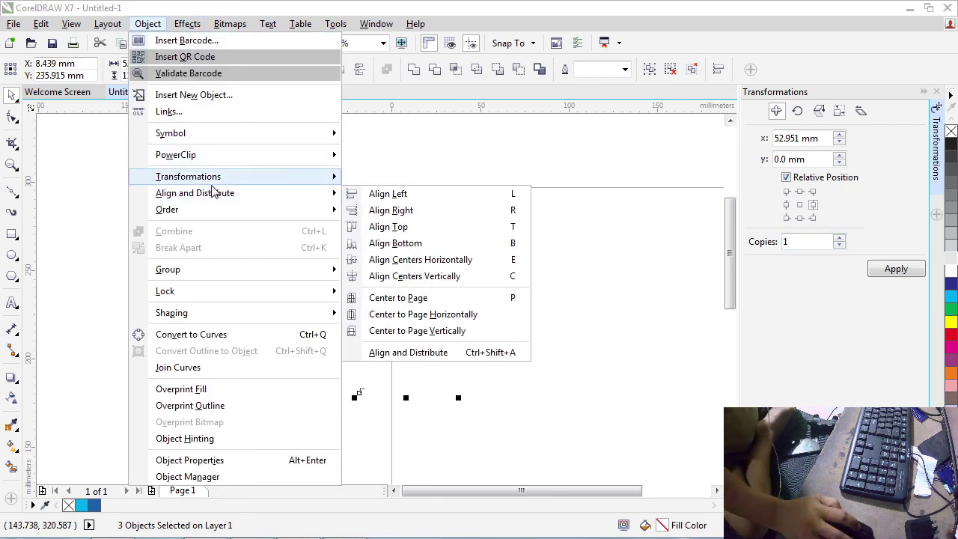
pyautogui.moveTo(212, 184)
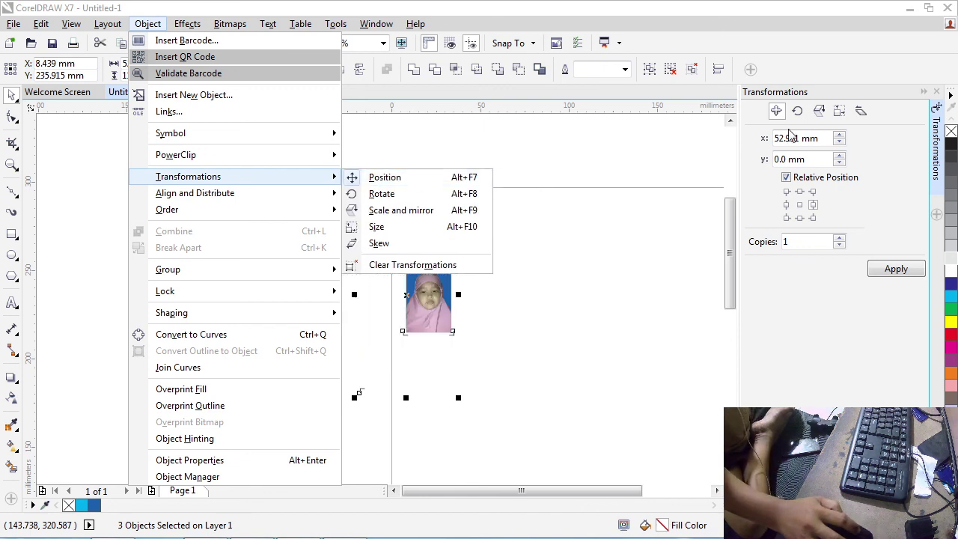
pyautogui.click(859, 196)
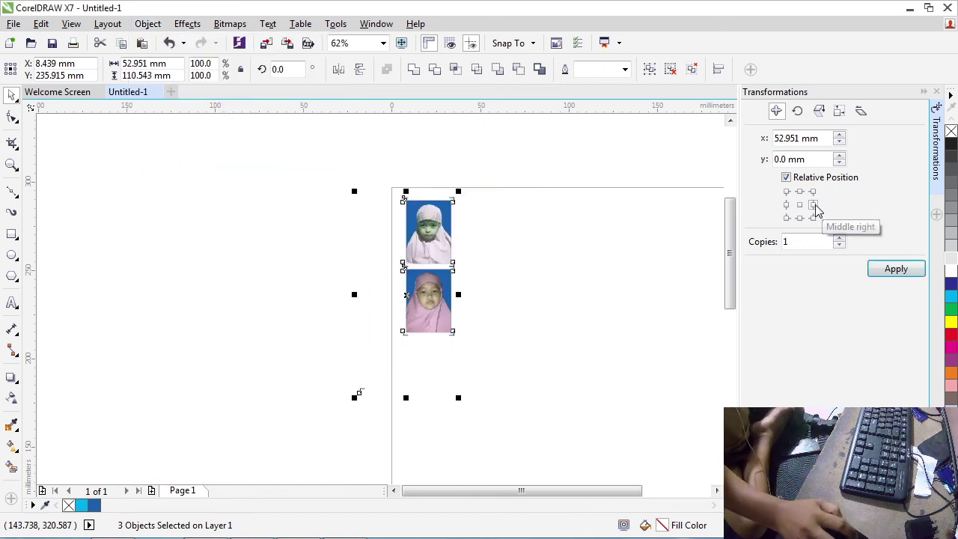
pyautogui.click(898, 270)
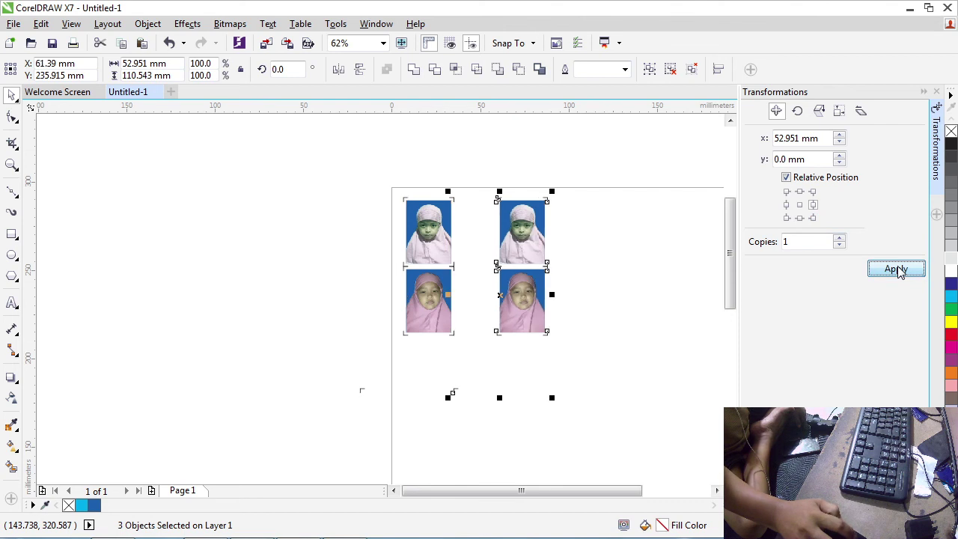
# - Delete the stray crop marks below the photos
pyautogui.click(446, 372)
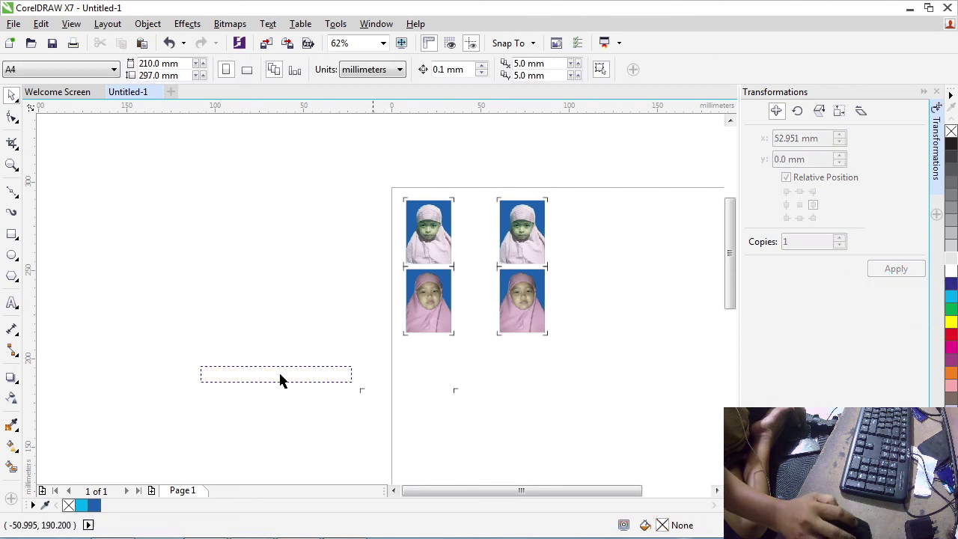
pyautogui.moveTo(657, 446); pyautogui.dragTo(651, 421)
pyautogui.press('Delete')
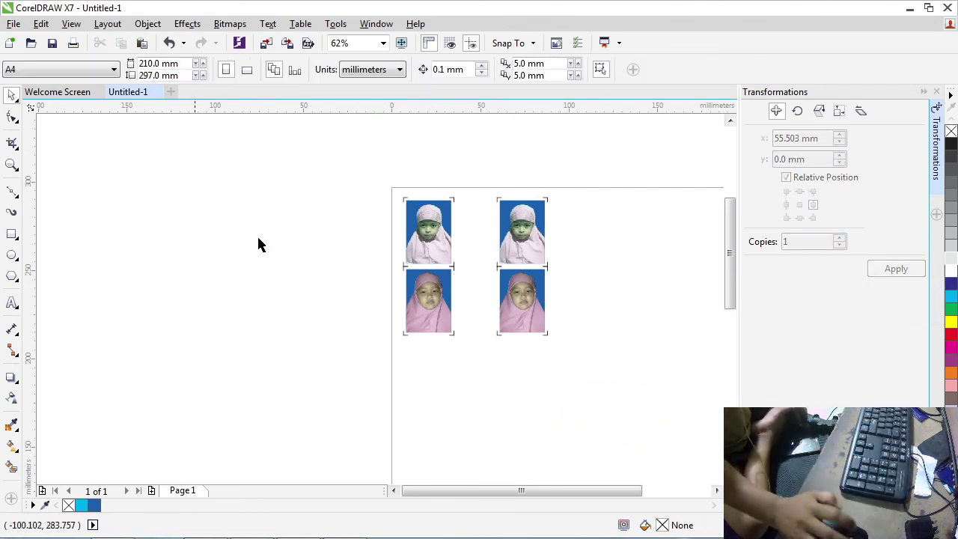
# - Delete the duplicated photo column, keeping only the original pair
pyautogui.moveTo(285, 242); pyautogui.dragTo(680, 413)
pyautogui.click(500, 177)
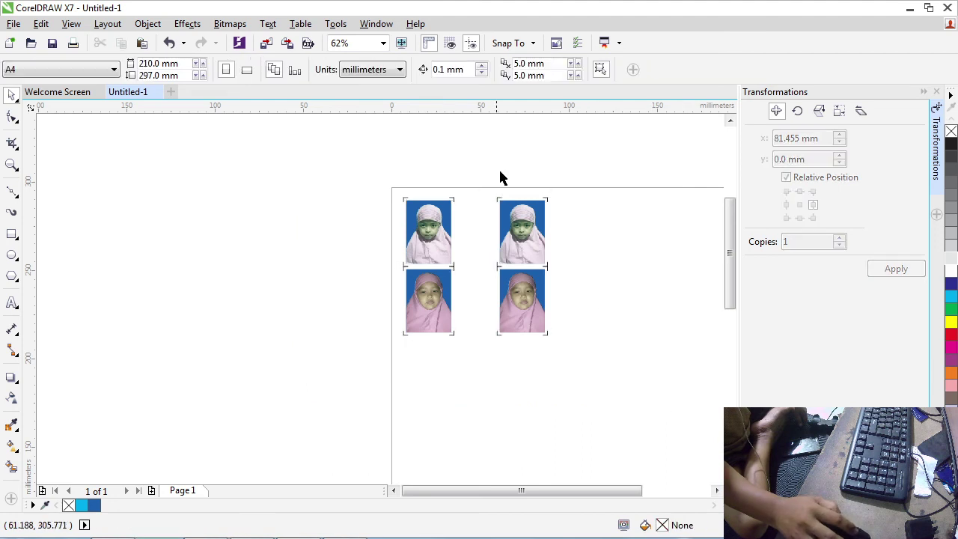
pyautogui.moveTo(647, 363); pyautogui.dragTo(644, 364)
pyautogui.press('Delete')
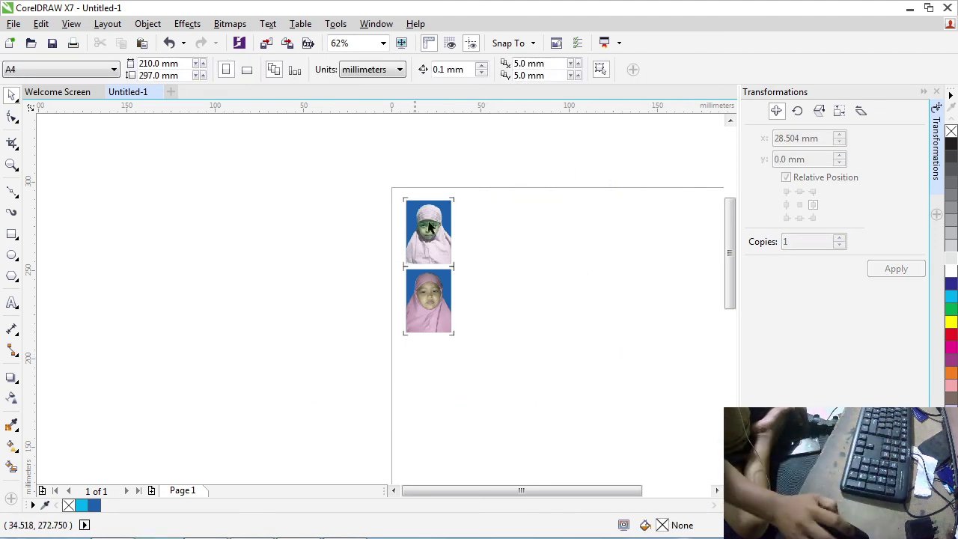
# - Duplicate the photo pair six times to the right at a relative x offset of 28.504 mm to fill the page width
pyautogui.moveTo(361, 160); pyautogui.dragTo(473, 298)
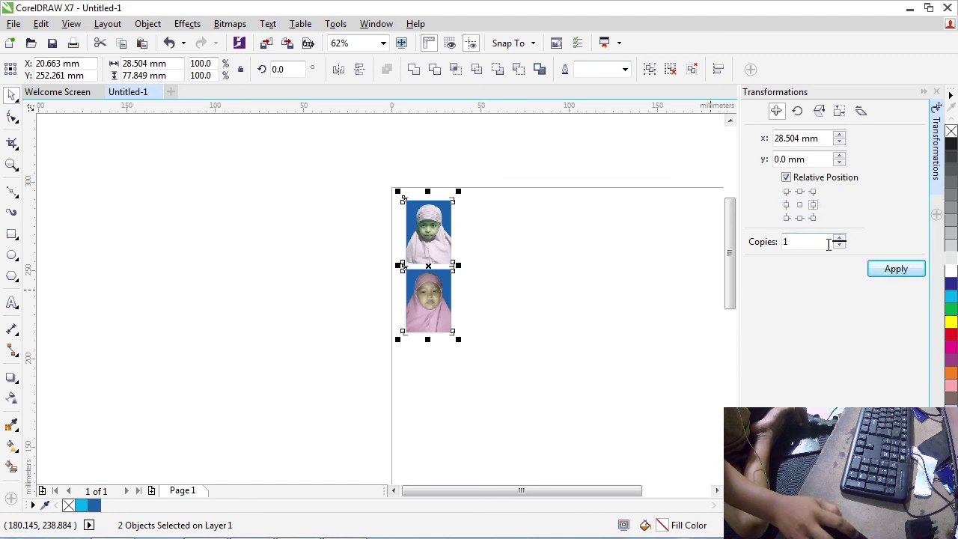
pyautogui.moveTo(499, 491); pyautogui.dragTo(552, 490)
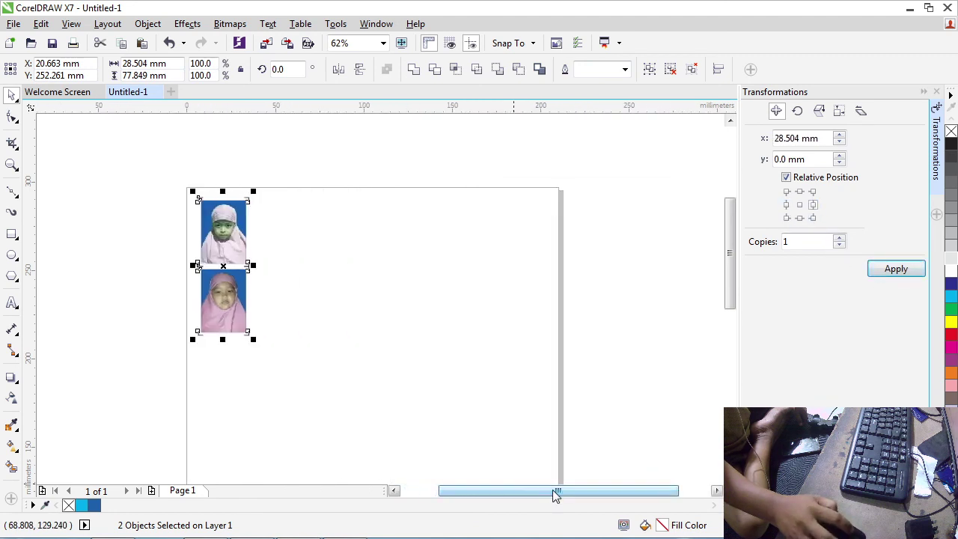
pyautogui.click(896, 271)
pyautogui.click(897, 271)
pyautogui.click(898, 271)
pyautogui.click(899, 271)
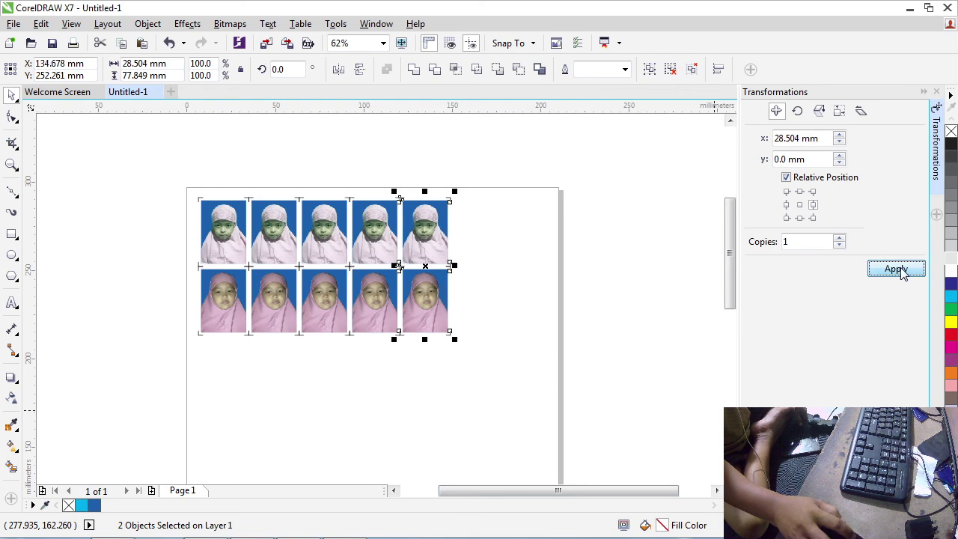
pyautogui.click(900, 270)
pyautogui.click(900, 271)
pyautogui.click(601, 223)
pyautogui.moveTo(260, 212); pyautogui.dragTo(206, 191)
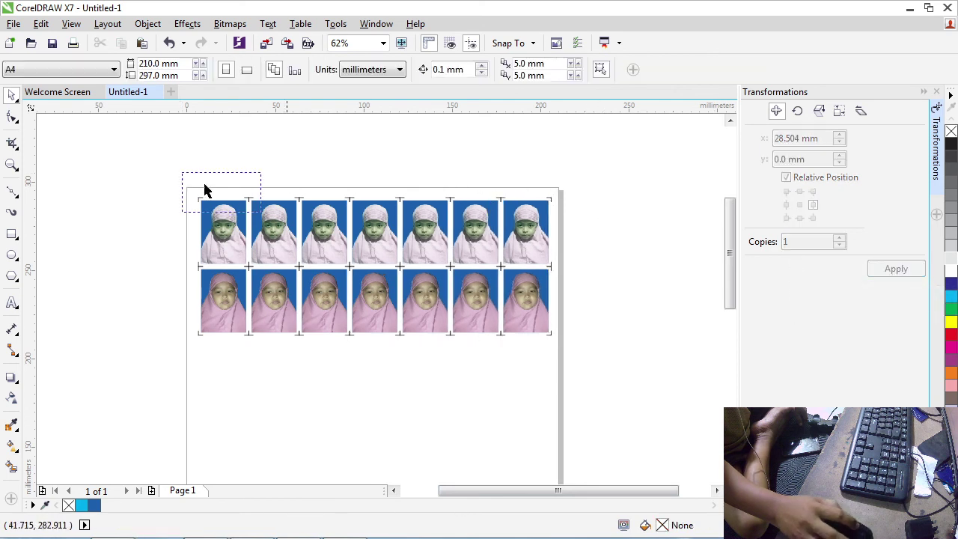
# - Group all fourteen photos of the two-row grid together with their crop marks
pyautogui.moveTo(651, 412); pyautogui.dragTo(651, 412)
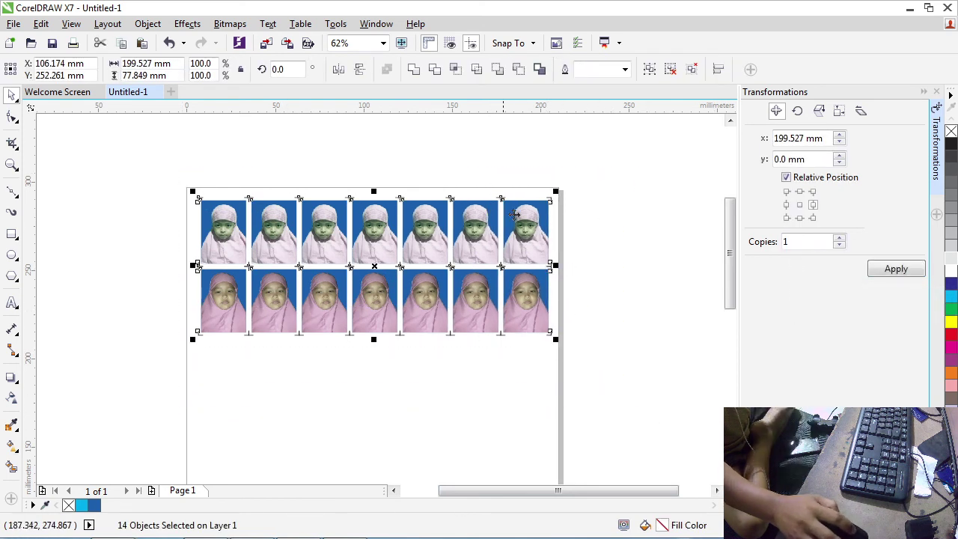
pyautogui.click(647, 69)
pyautogui.click(556, 239)
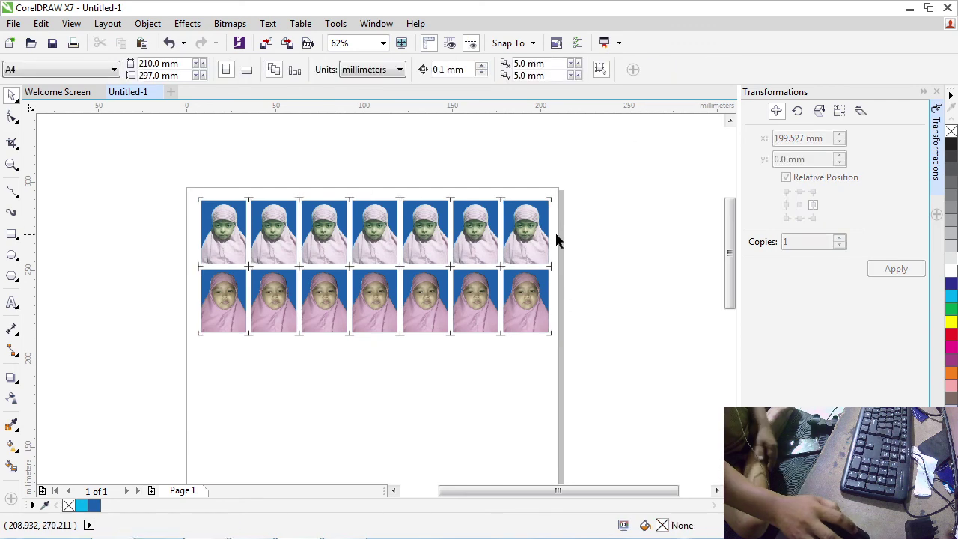
# - Center the photo group on the page, and move it straight up near the page's upper edge
pyautogui.click(387, 250)
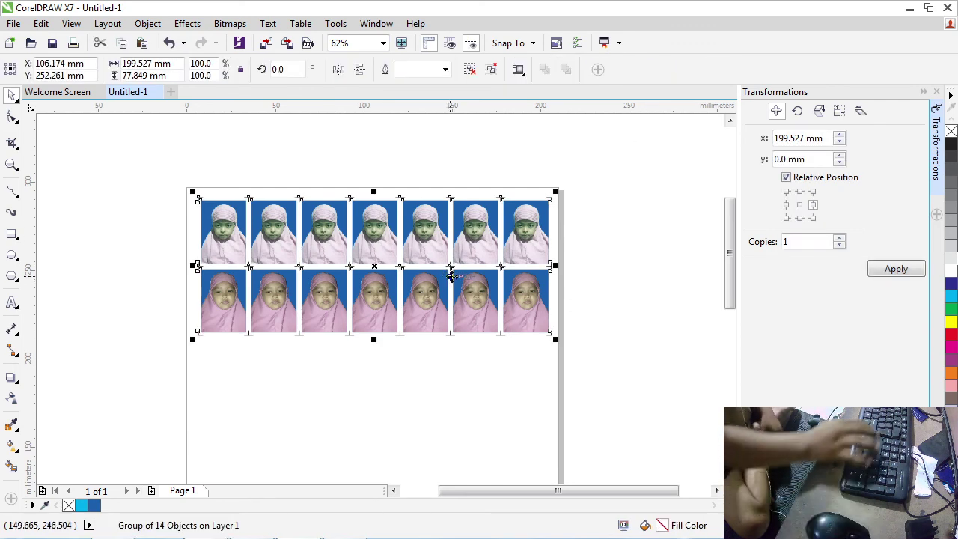
pyautogui.press('p')
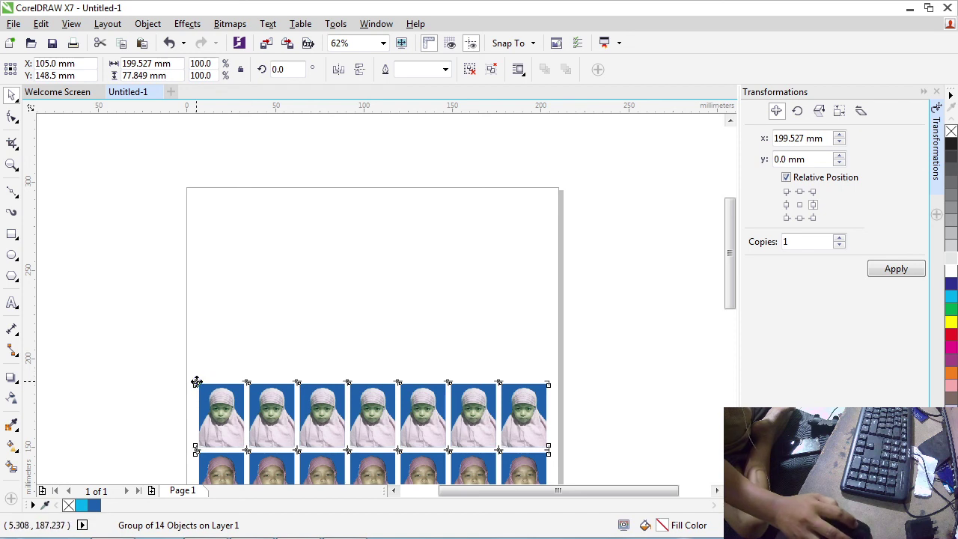
pyautogui.moveTo(196, 383); pyautogui.dragTo(197, 197)
pyautogui.click(616, 199)
pyautogui.moveTo(150, 157); pyautogui.dragTo(569, 351)
# - Nudge the photo group upward until its centre Y position is 253.359 mm
pyautogui.press('Up')
pyautogui.press('Up')
pyautogui.press('Up')
pyautogui.press('Up')
pyautogui.press('Up')
pyautogui.press('Up')
pyautogui.press('Up')
pyautogui.press('Up')
pyautogui.press('Up')
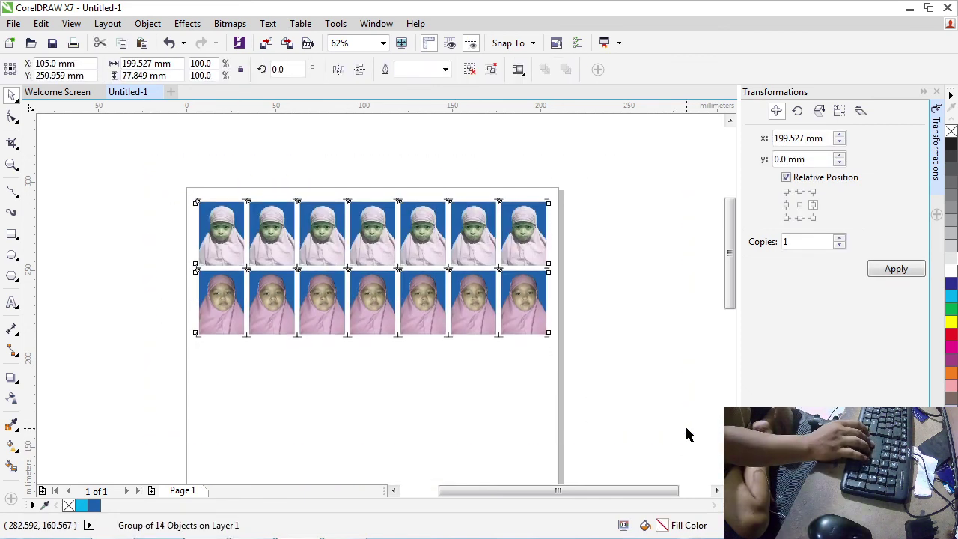
pyautogui.press('Up')
pyautogui.press('Up')
pyautogui.press('Up')
pyautogui.press('Up')
pyautogui.press('Up')
pyautogui.press('Up')
pyautogui.press('Up')
pyautogui.press('Up')
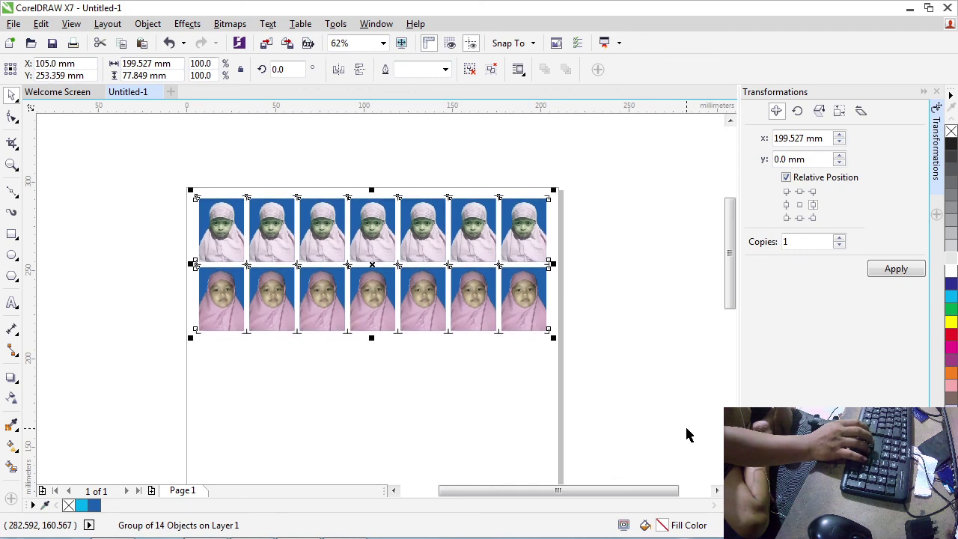
pyautogui.click(377, 146)
# - Set up an export of the page as a PDF named pas foto 3x4 on the desktop
pyautogui.click(13, 23)
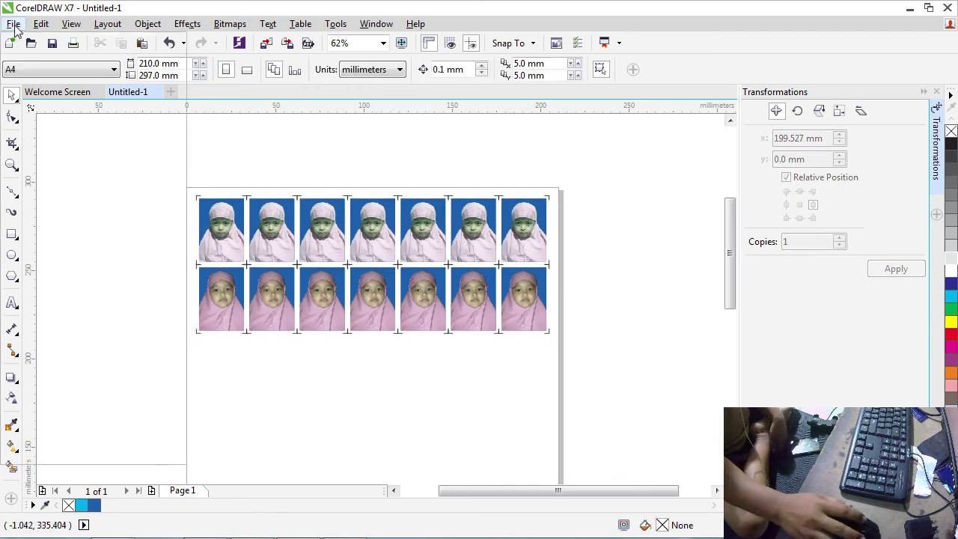
pyautogui.click(78, 271)
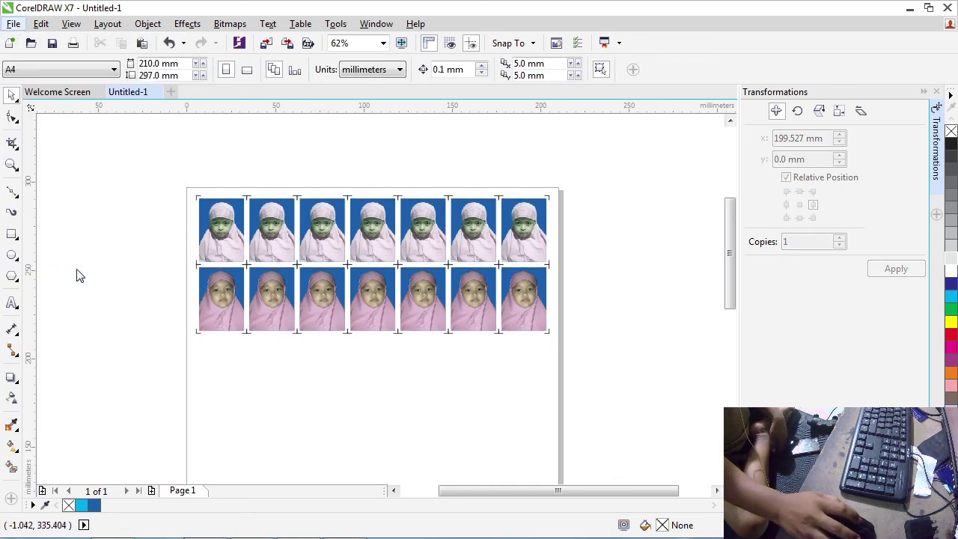
pyautogui.click(431, 353)
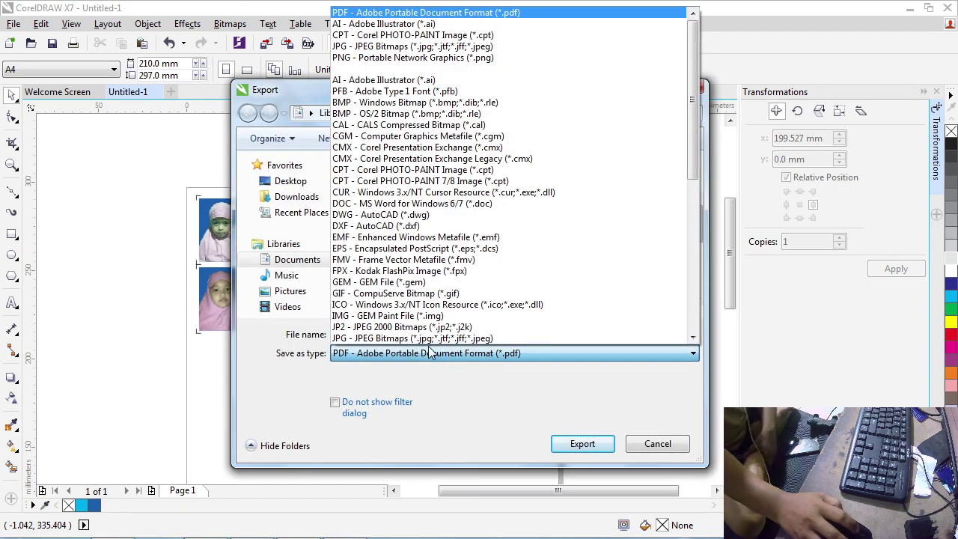
pyautogui.click(449, 12)
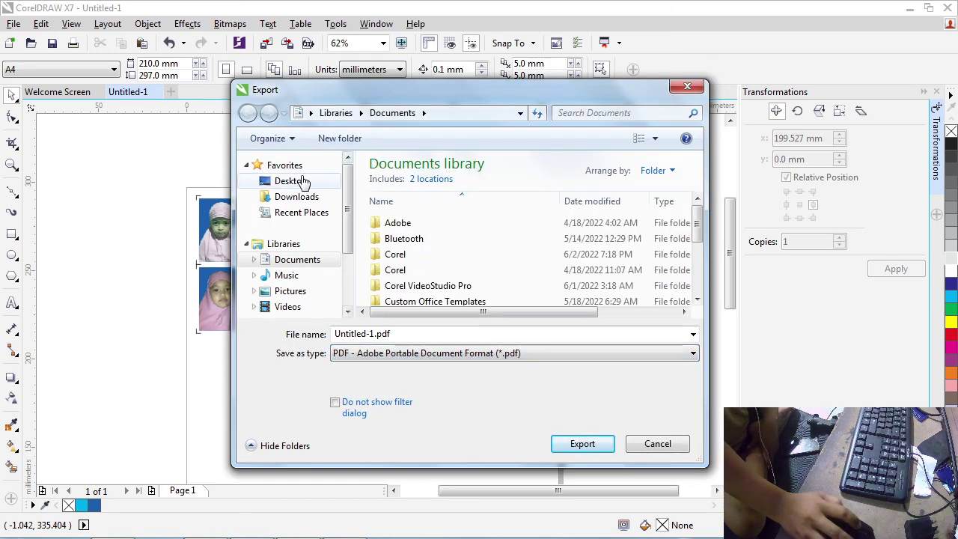
pyautogui.click(292, 181)
pyautogui.doubleClick(422, 333)
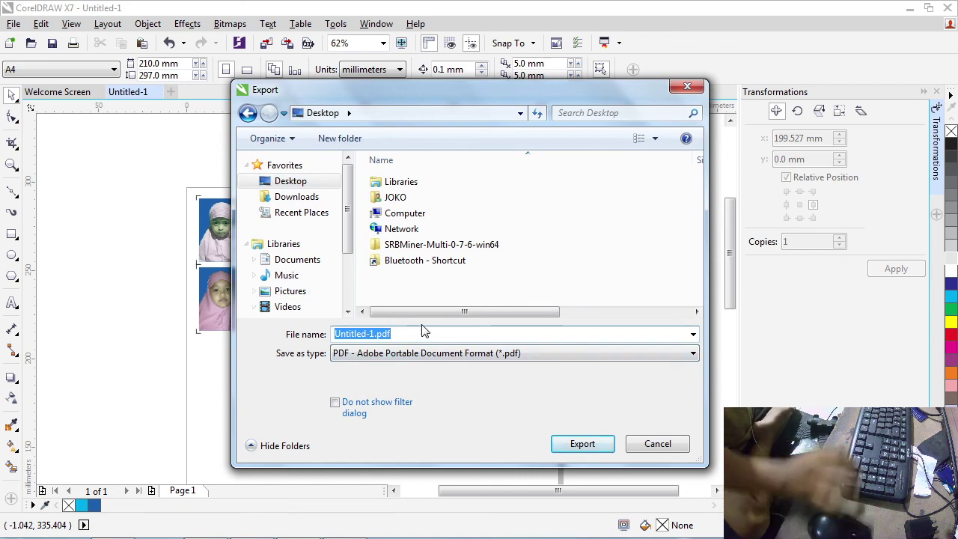
pyautogui.write('pas foto 3x4')
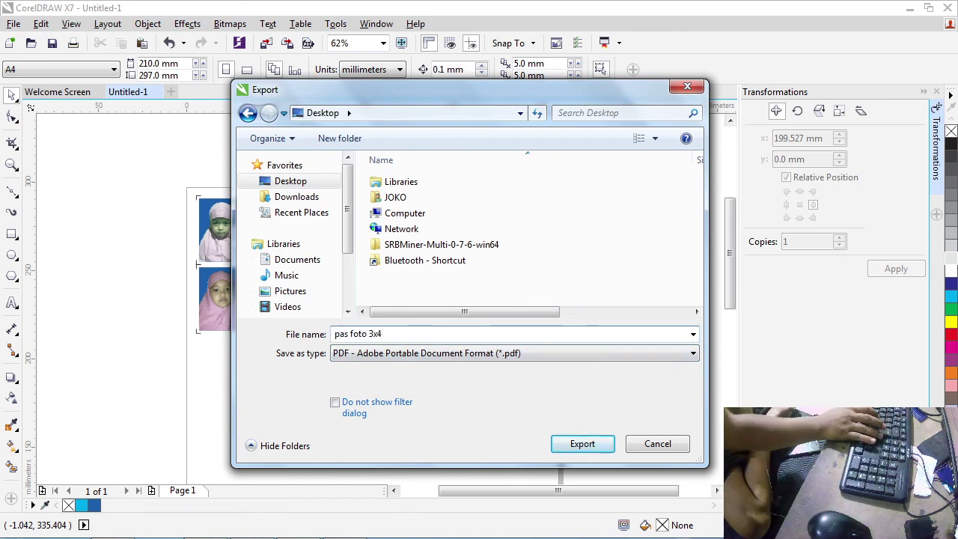
# - Set the PDF's output colors to CMYK and complete the export
pyautogui.click(582, 444)
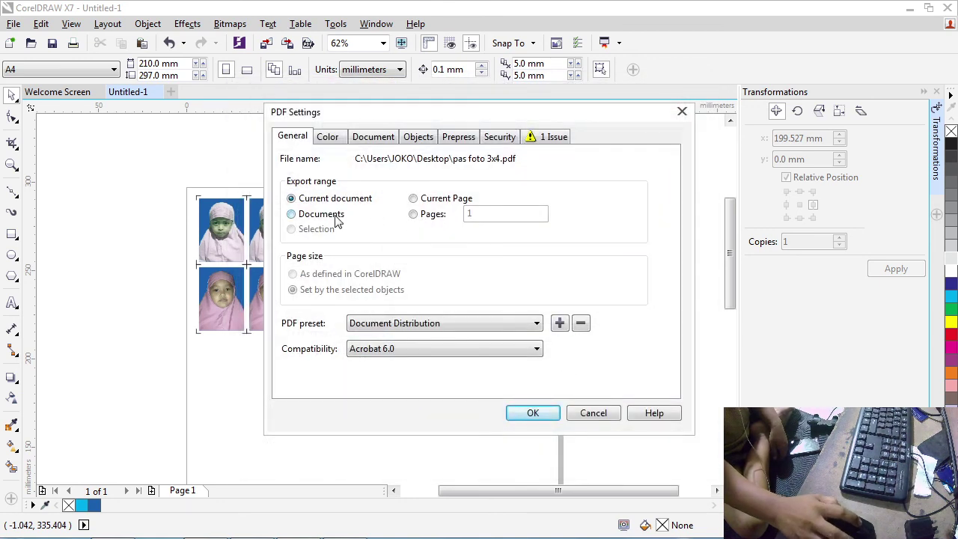
pyautogui.click(329, 142)
pyautogui.click(471, 216)
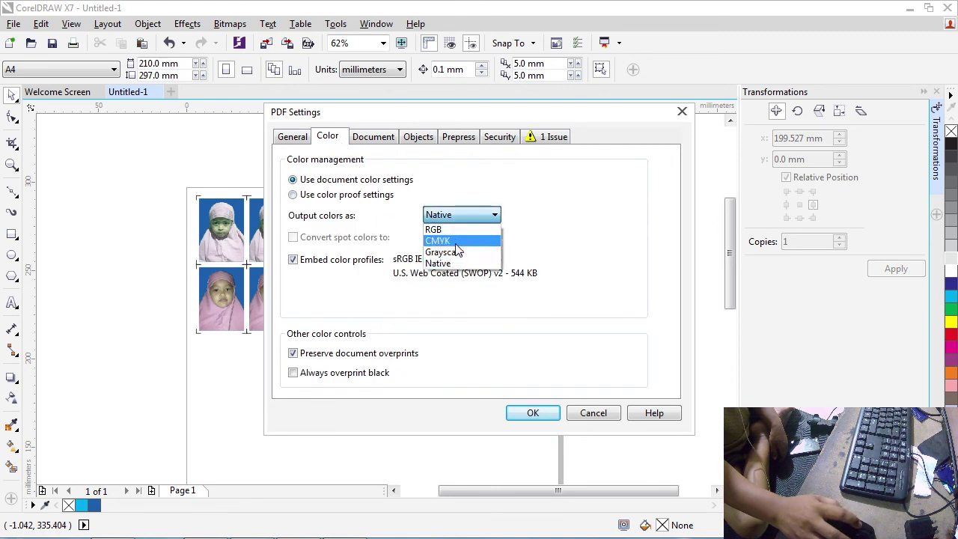
pyautogui.click(462, 234)
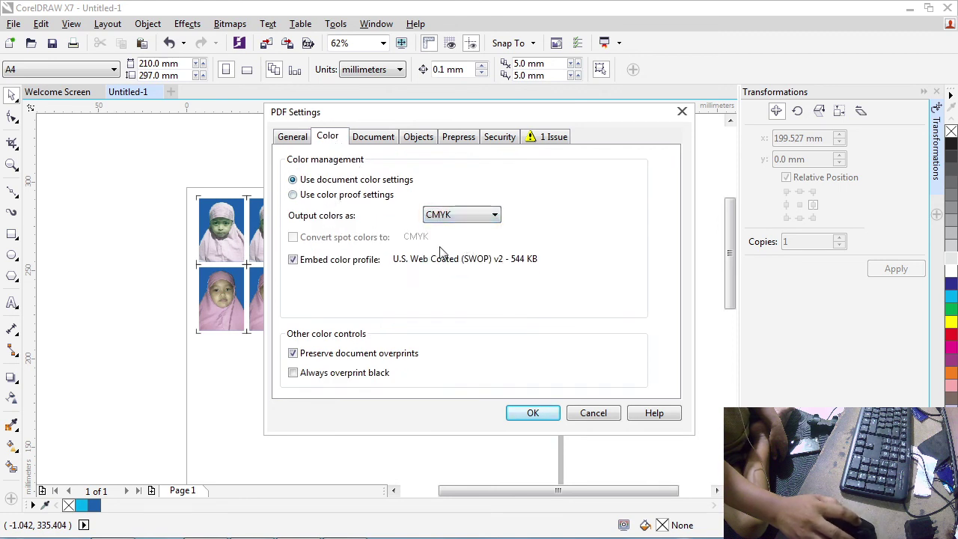
pyautogui.click(532, 414)
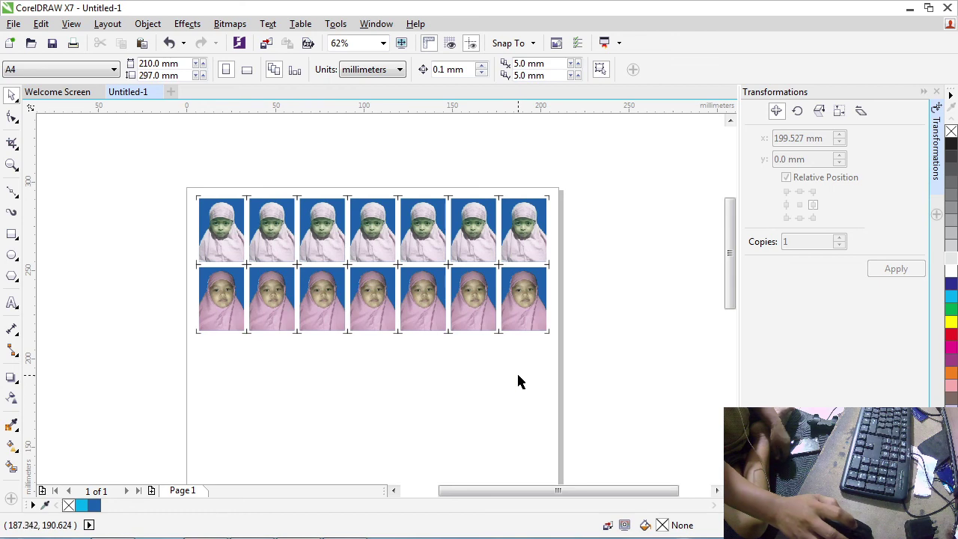
# - Open pas foto 3x4.pdf from the desktop in Google Chrome to check the exported page, and close it
pyautogui.press('super+d')
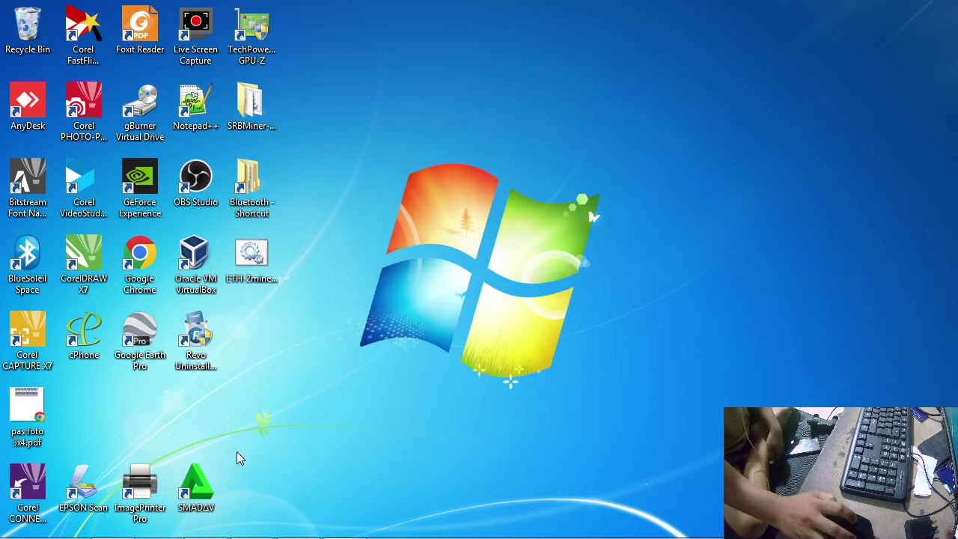
pyautogui.rightClick(33, 408)
pyautogui.moveTo(137, 271)
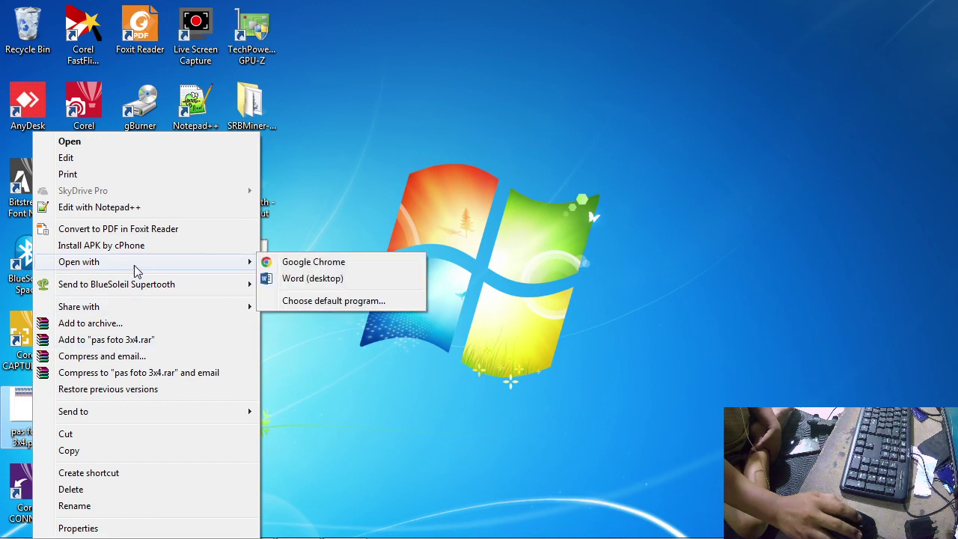
pyautogui.click(329, 301)
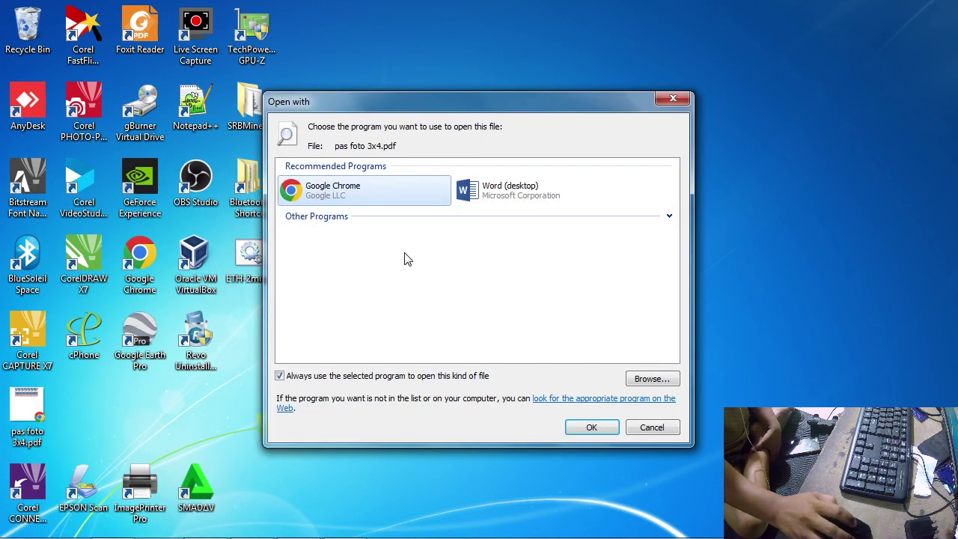
pyautogui.click(669, 217)
pyautogui.scroll(-2, 534, 332)
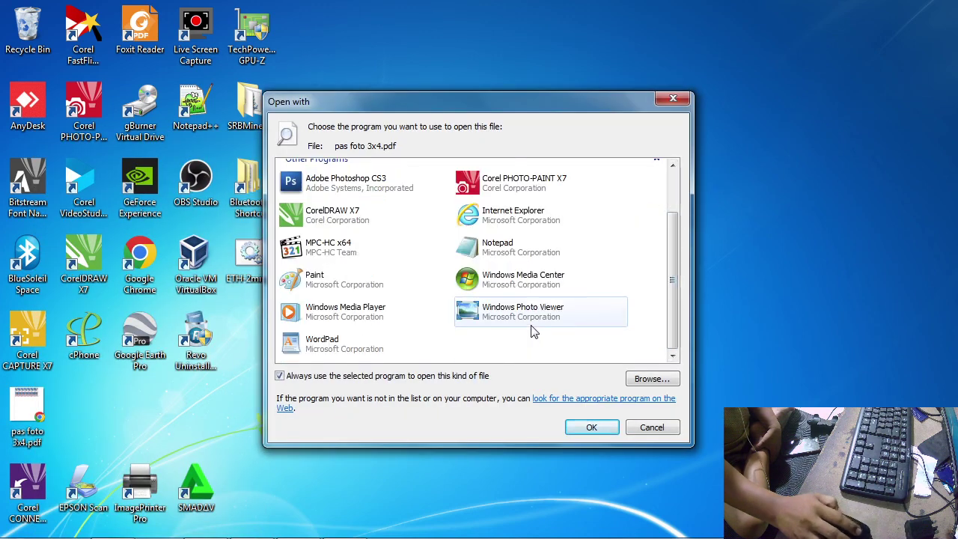
pyautogui.scroll(2, 533, 332)
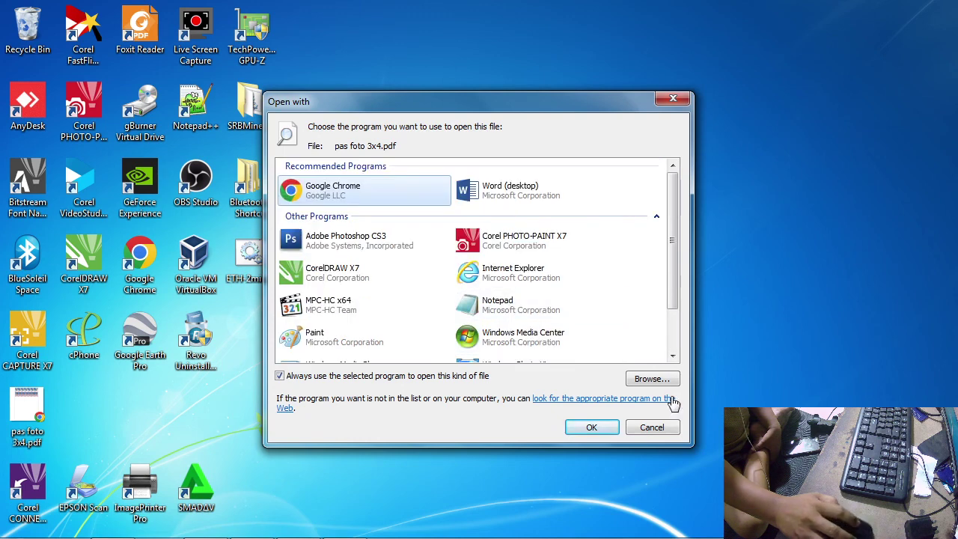
pyautogui.click(592, 428)
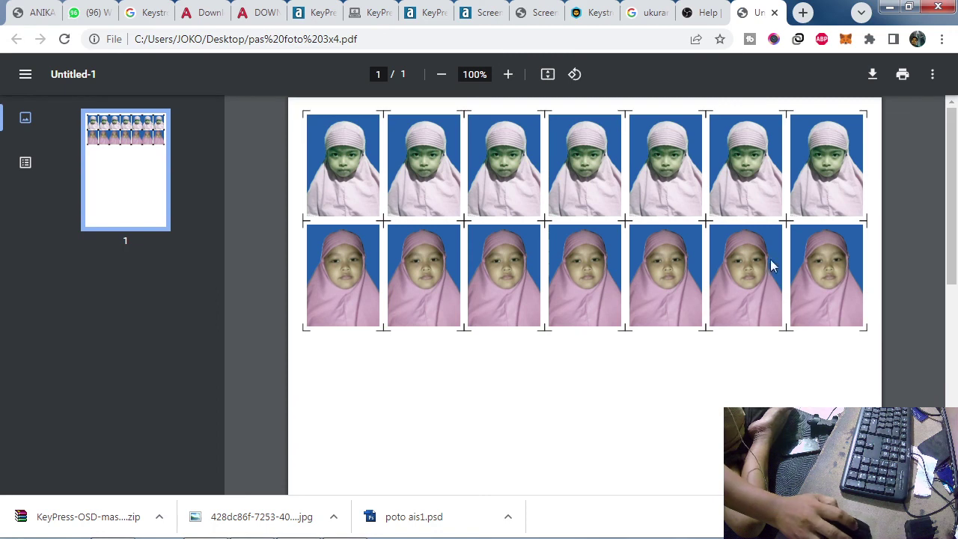
pyautogui.click(775, 13)
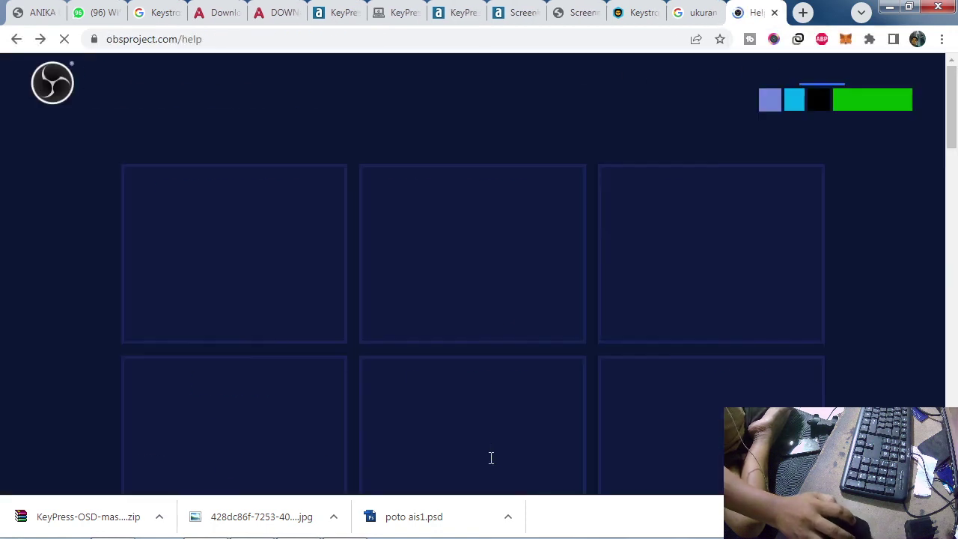
pyautogui.click(889, 6)
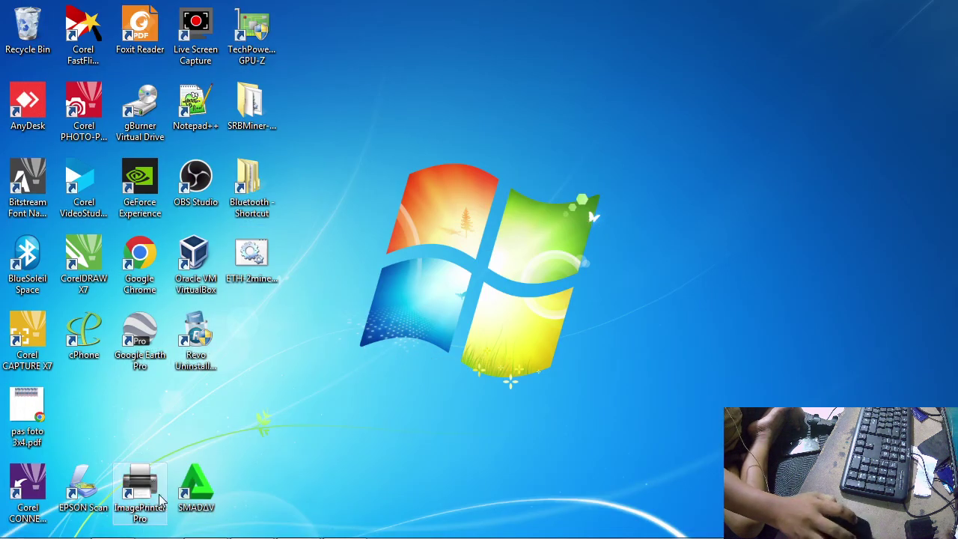
# - Move the SMADAV and ImagePrinter Pro desktop icons up into the row of pas foto 3x4.pdf
pyautogui.moveTo(183, 498); pyautogui.dragTo(71, 423)
pyautogui.moveTo(145, 482); pyautogui.dragTo(145, 411)
pyautogui.moveTo(824, 536)
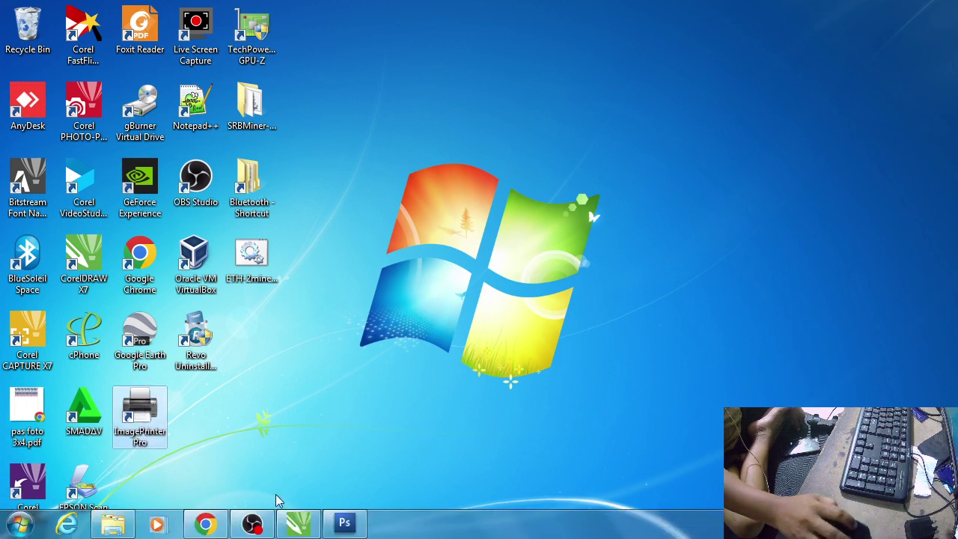
pyautogui.moveTo(263, 522)
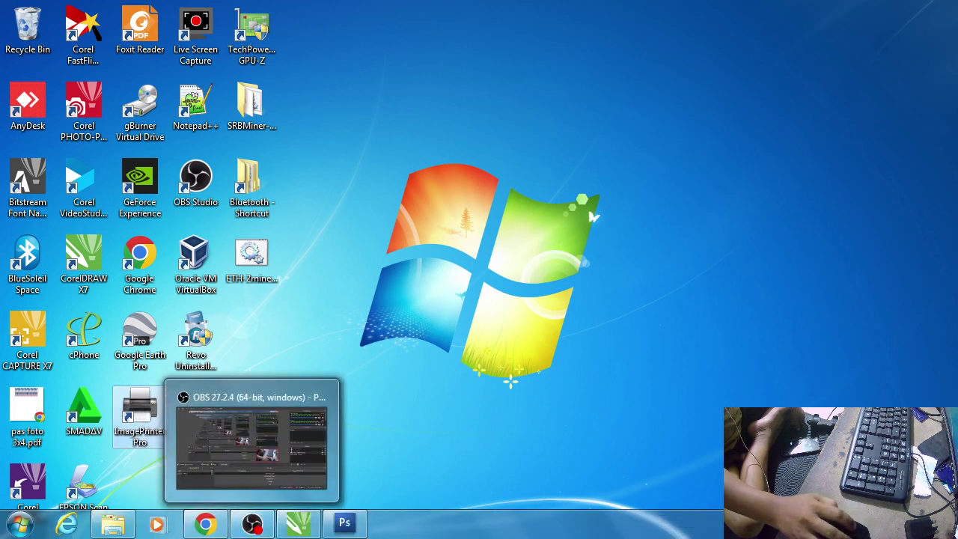
pyautogui.click(828, 524)
pyautogui.rightClick(786, 423)
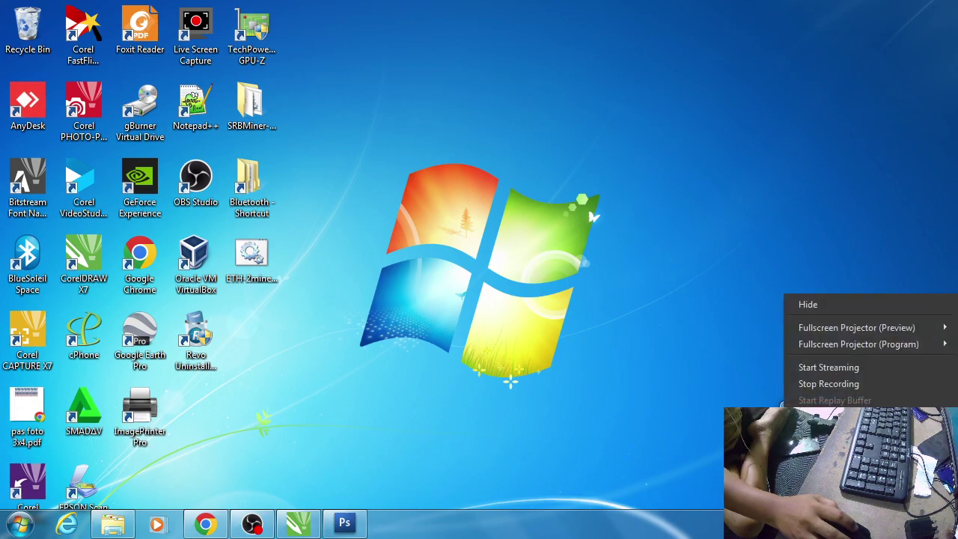